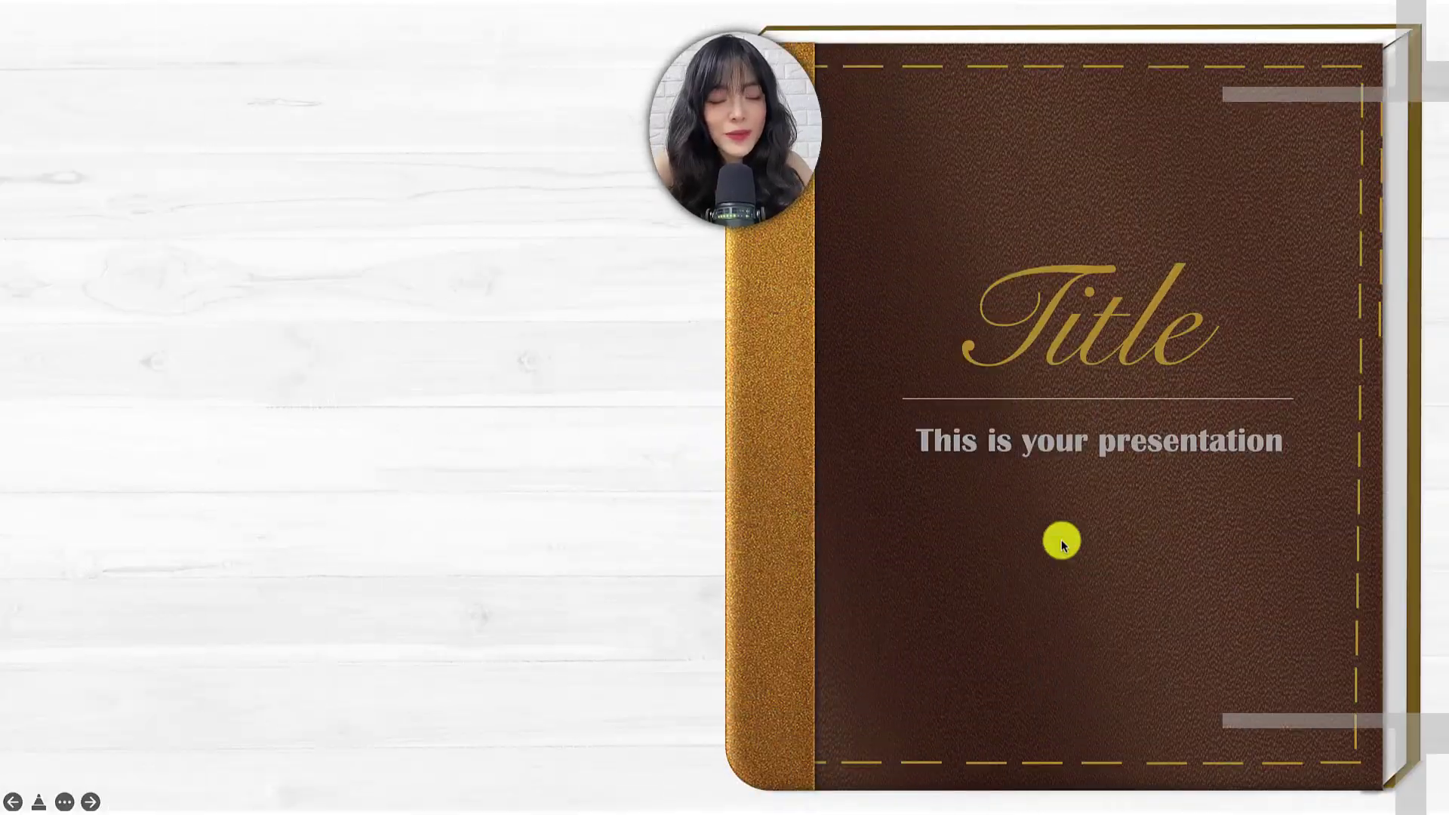
Step: Page through the leather notebook show from the cover to The End
click(1060, 541)
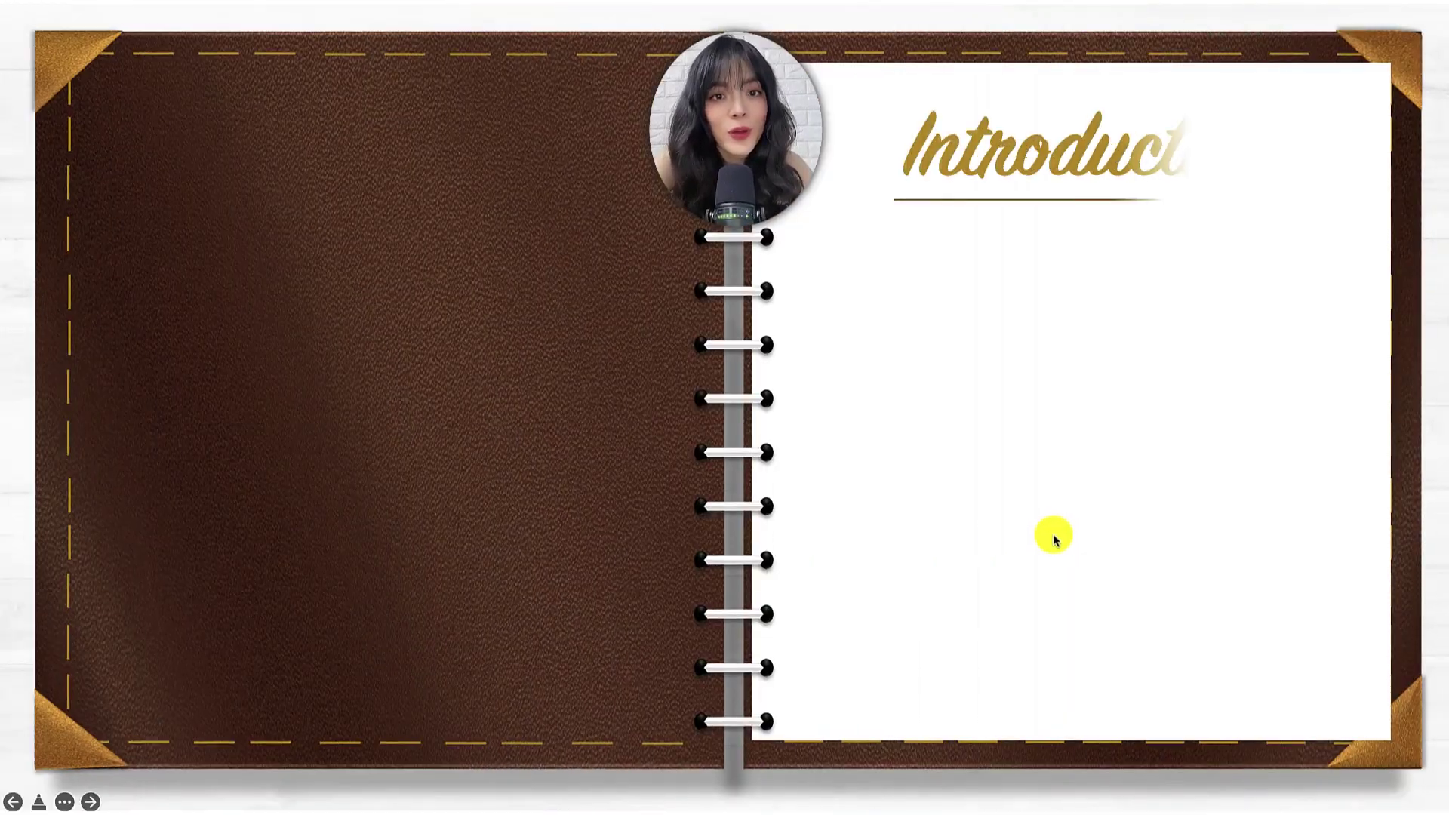
click(1054, 540)
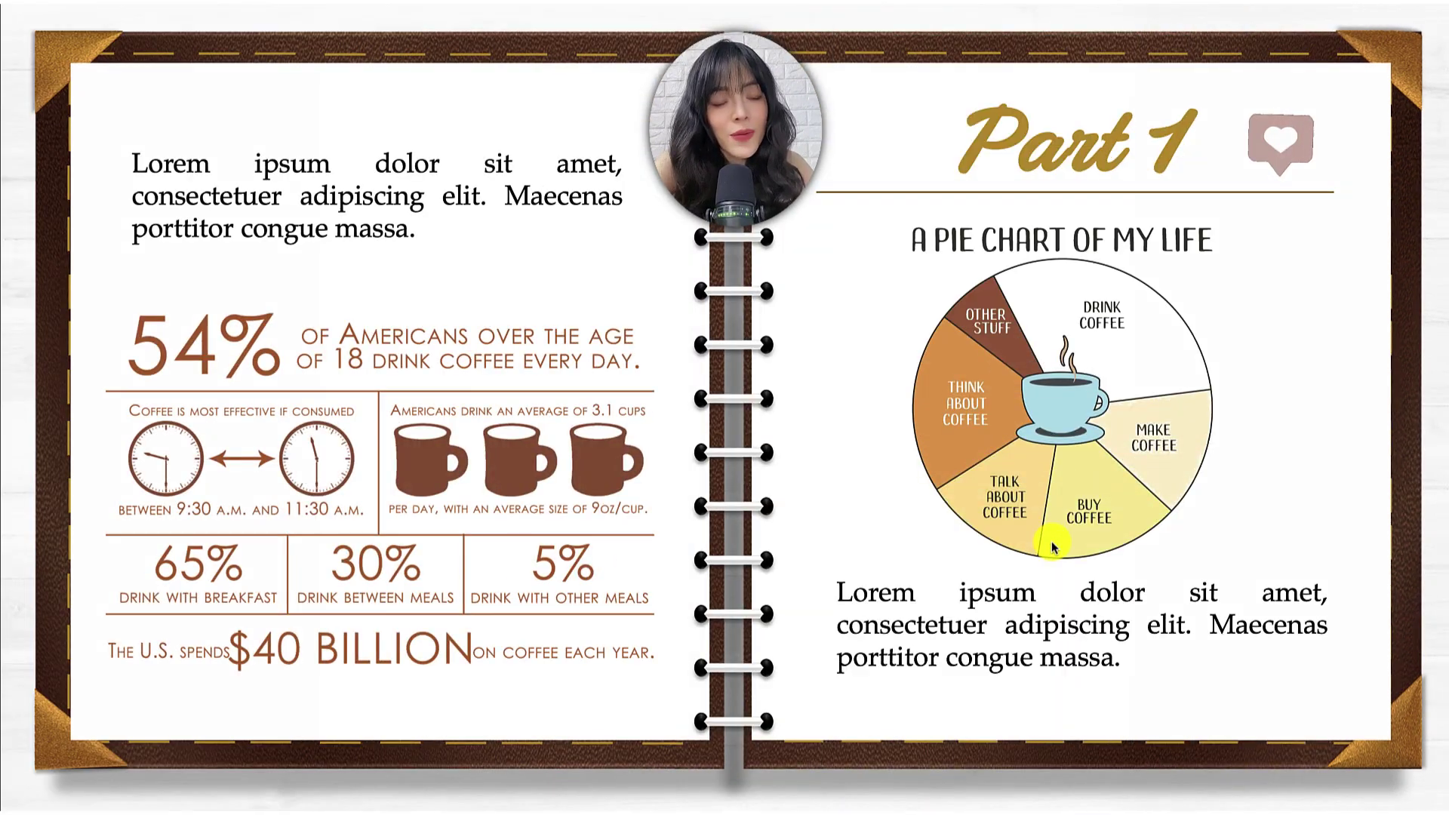
click(1054, 547)
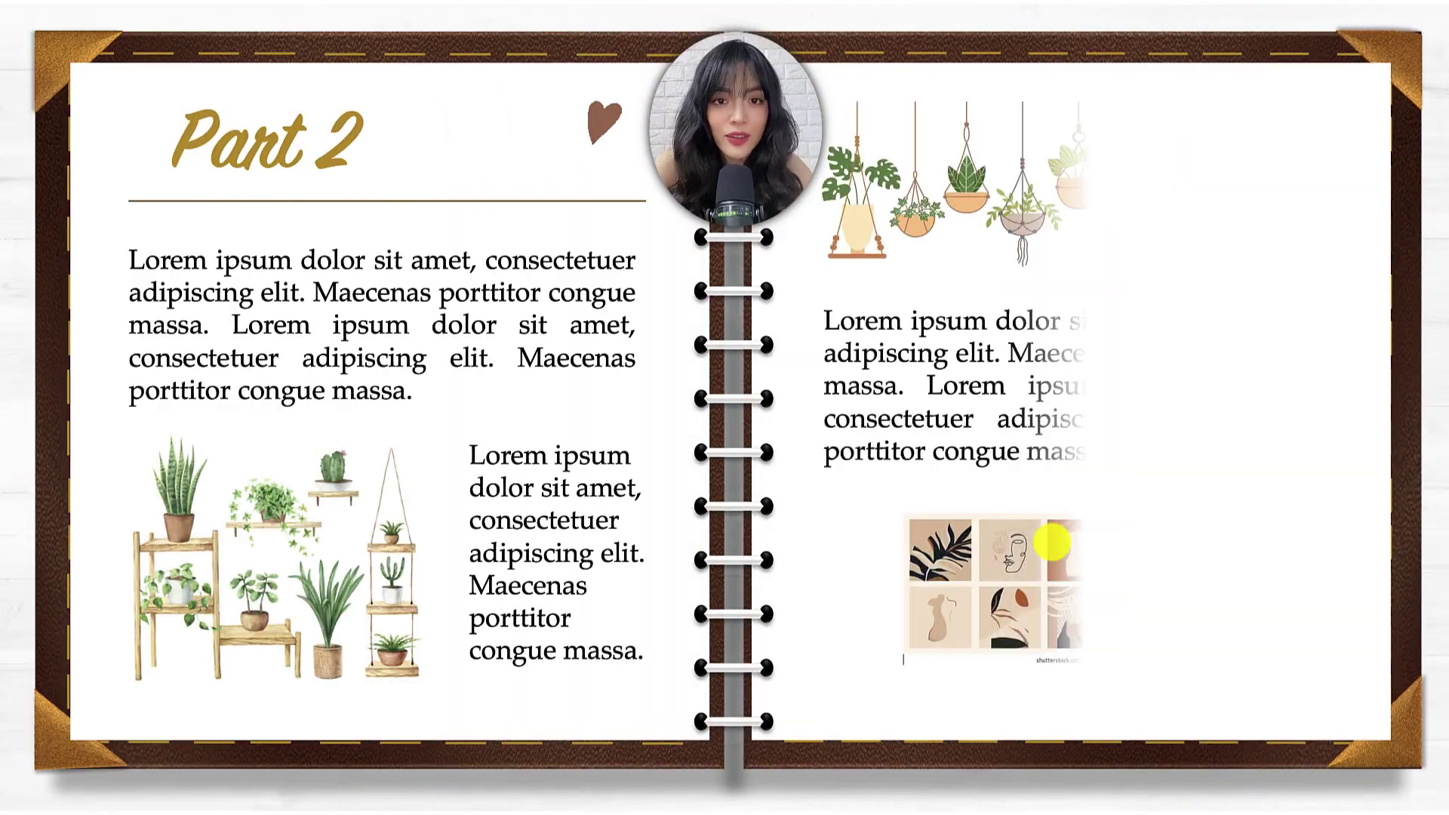
click(1052, 542)
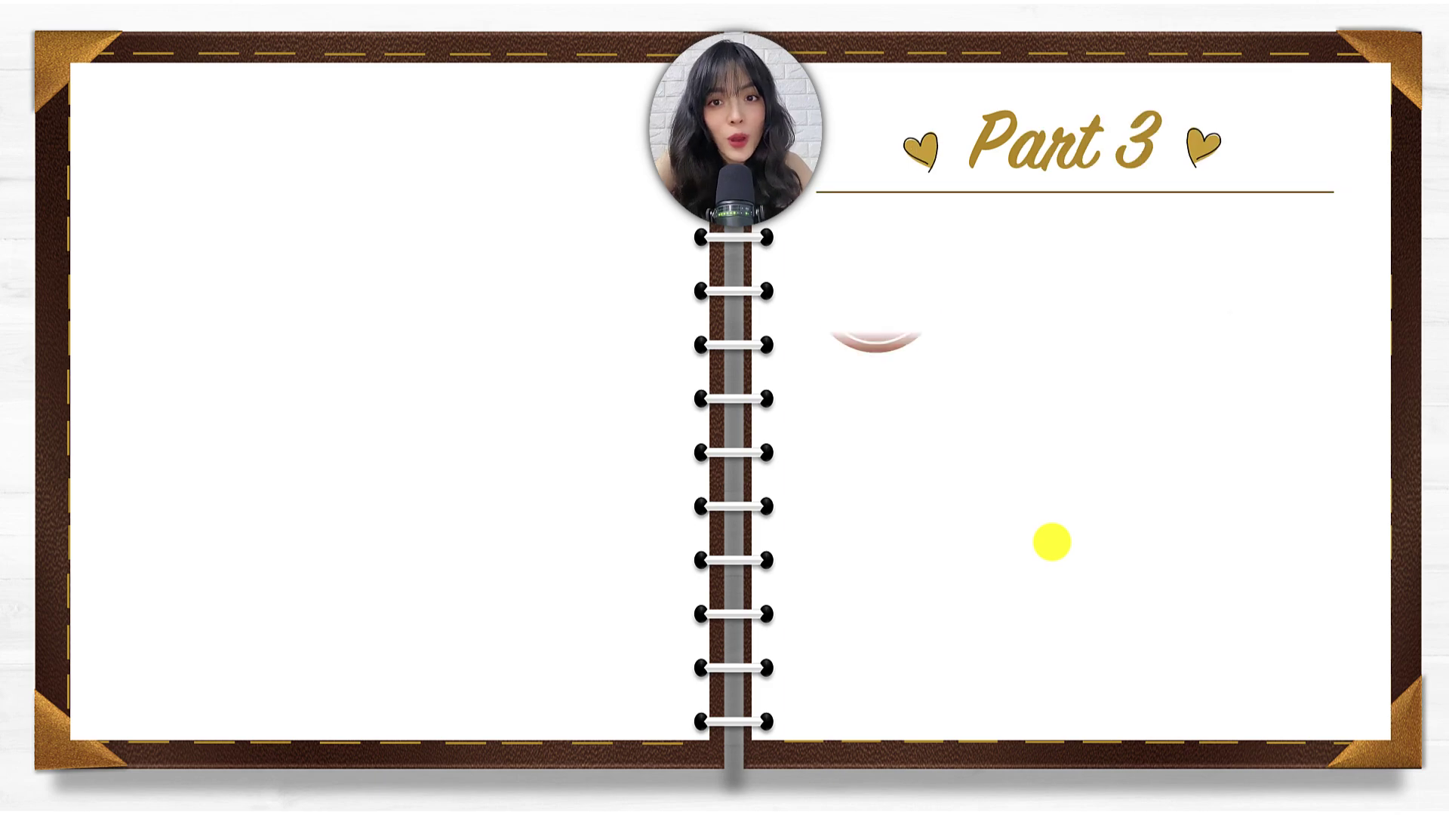
click(1051, 542)
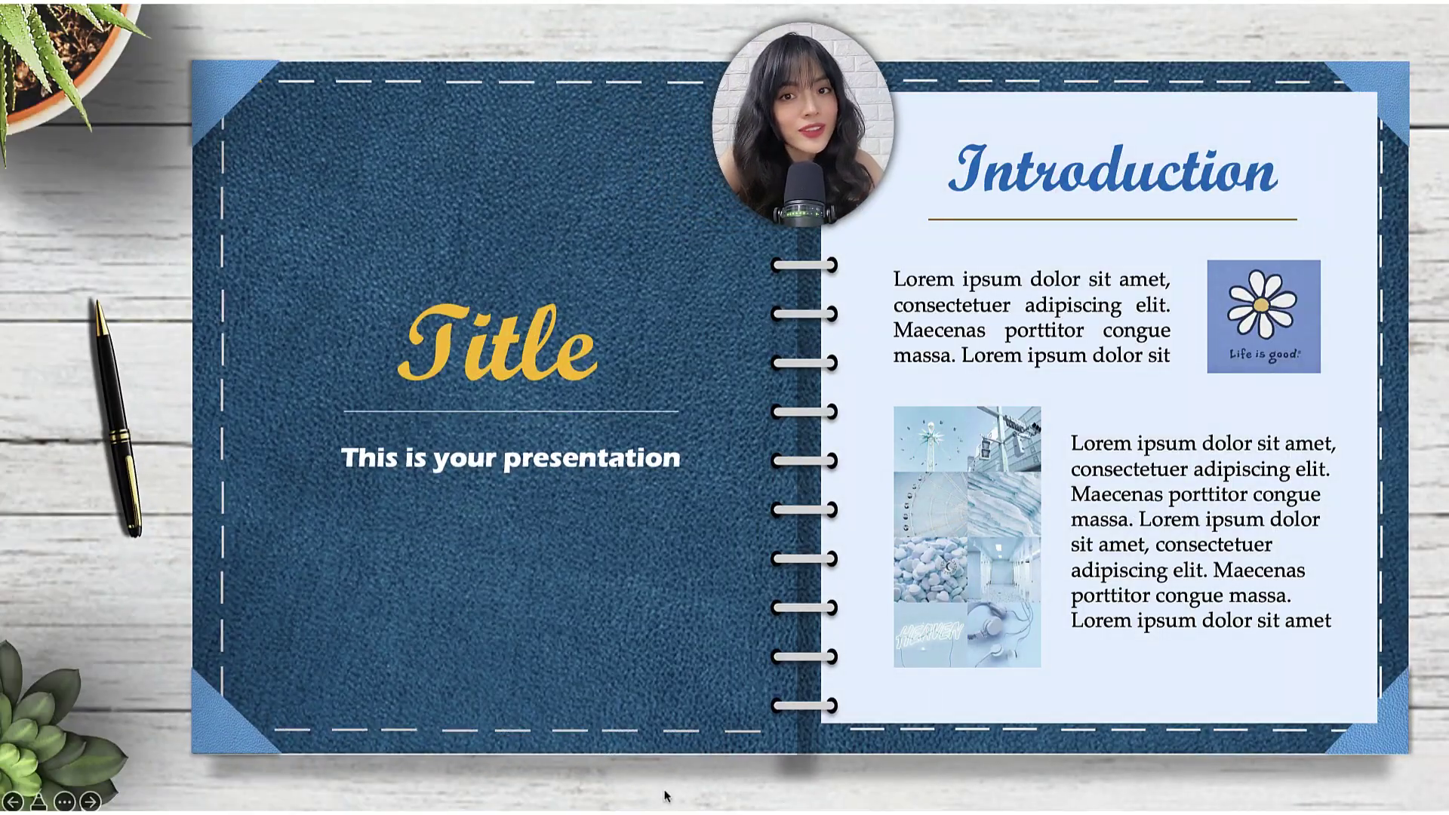
Step: Page through the denim notebook show from Part 1 to The End page
click(665, 795)
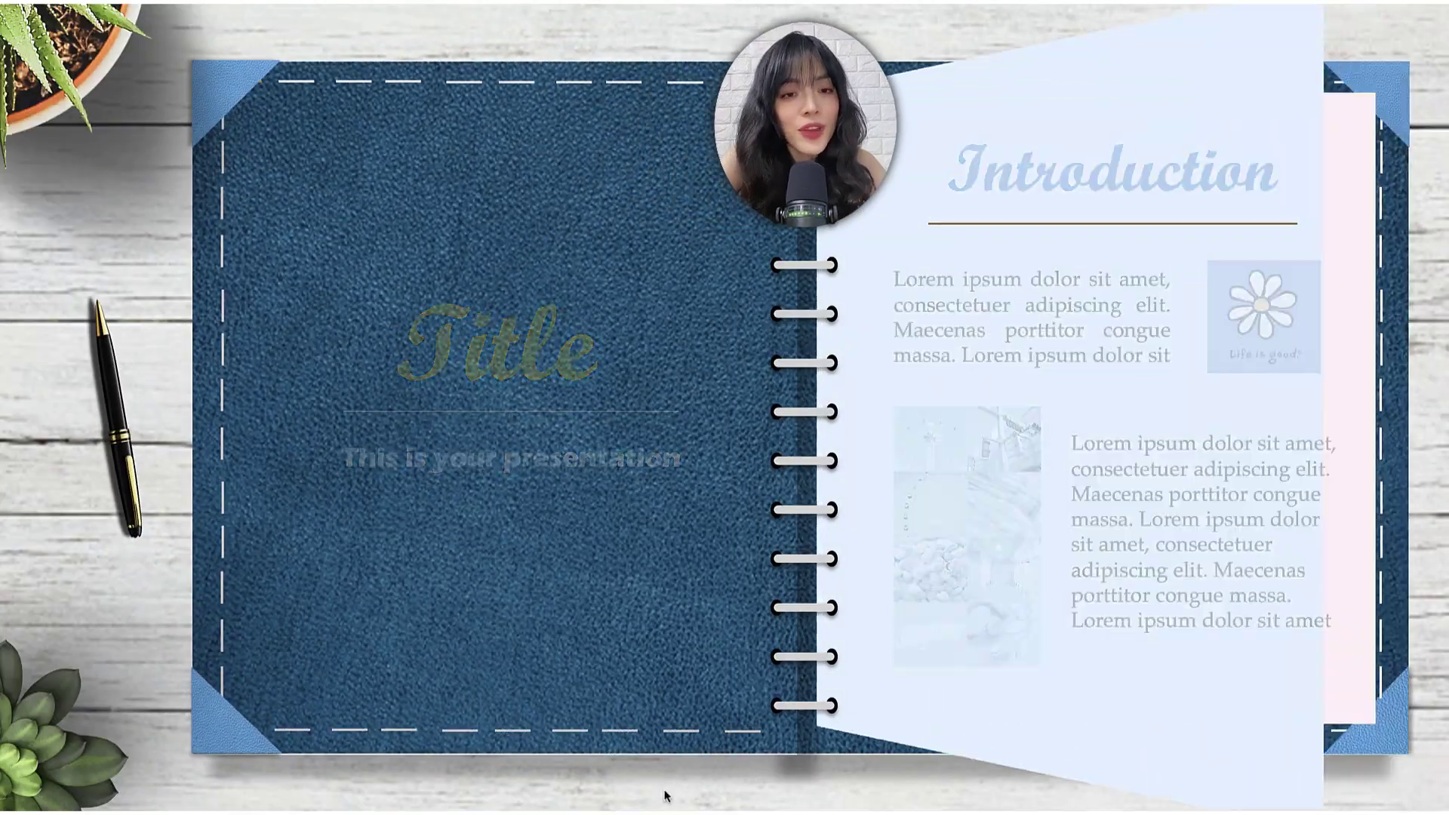
key(Right)
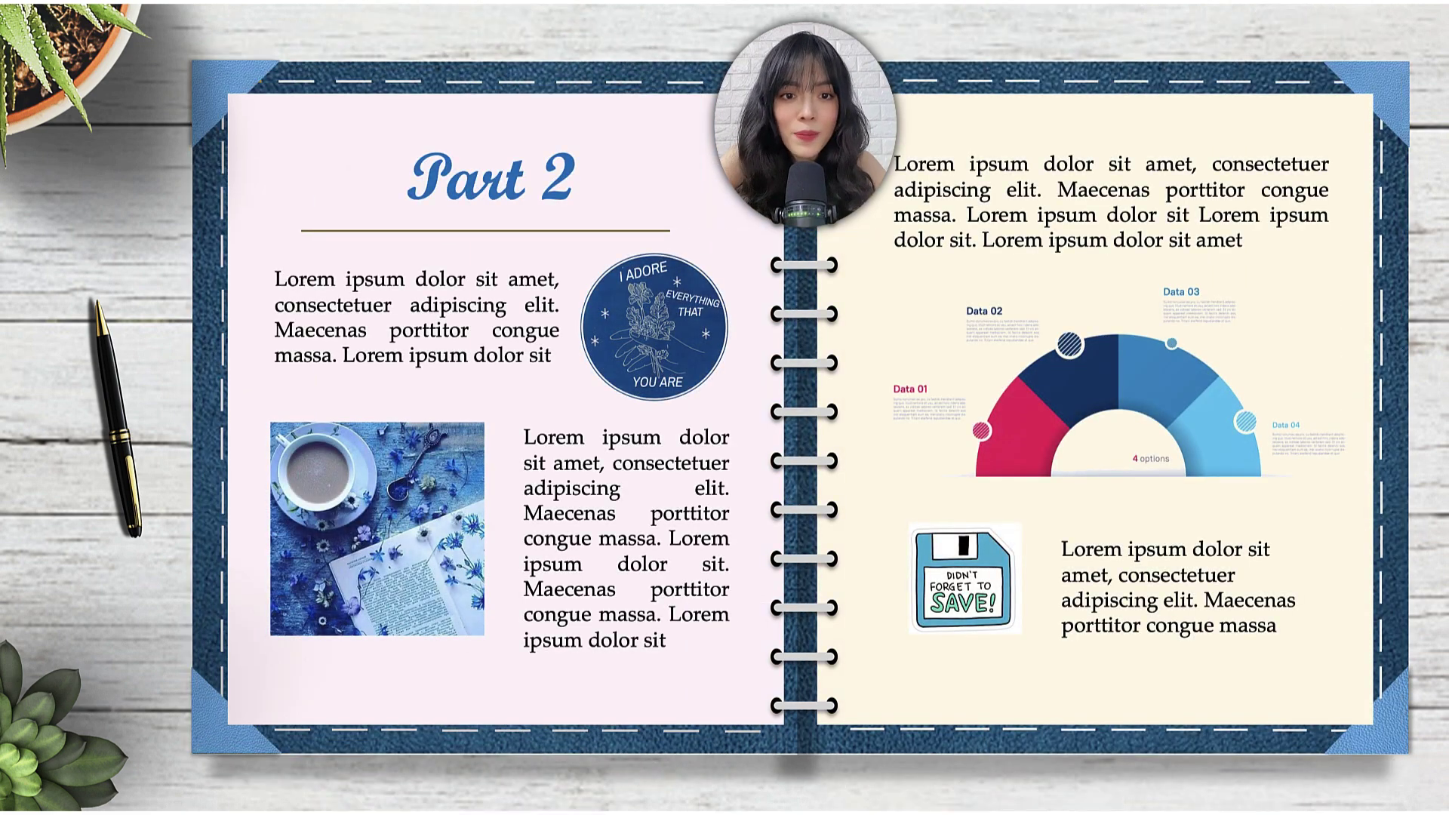
key(Right)
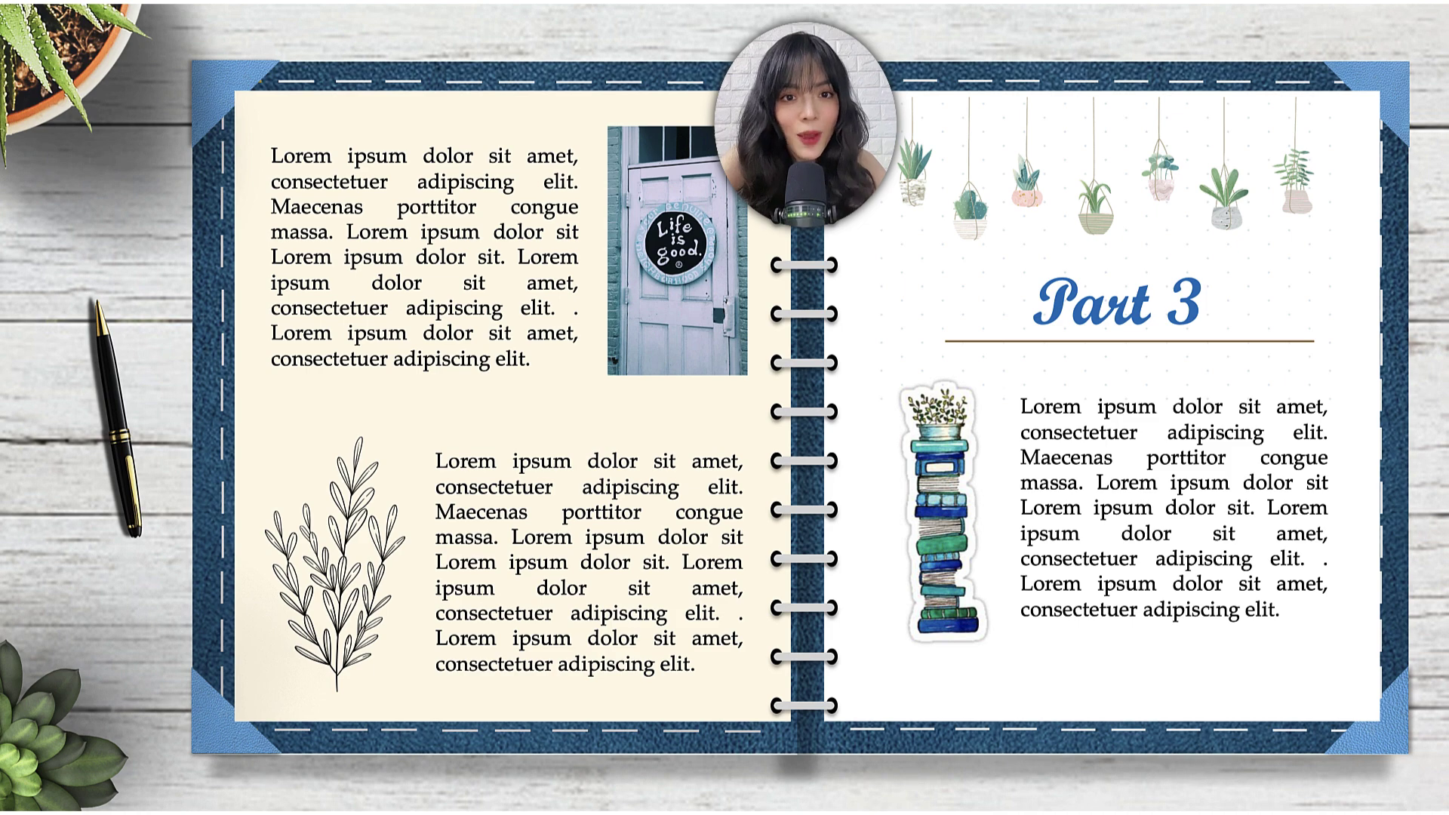
key(Right)
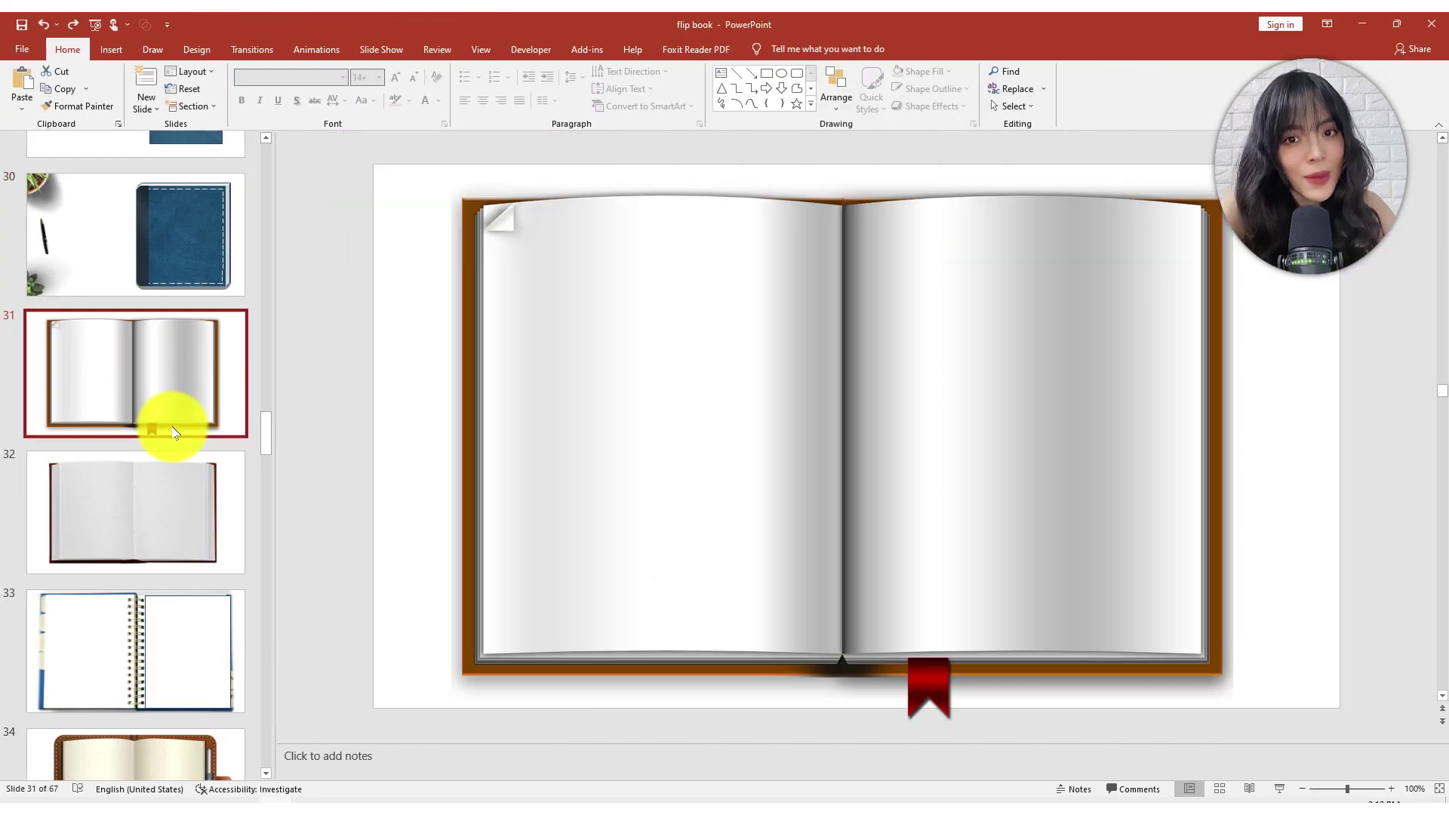
Step: Preview the blank open-book and grey spiral notebook template slides from 32 onward
click(166, 540)
click(174, 600)
scroll(162, 528, down, 3)
click(152, 443)
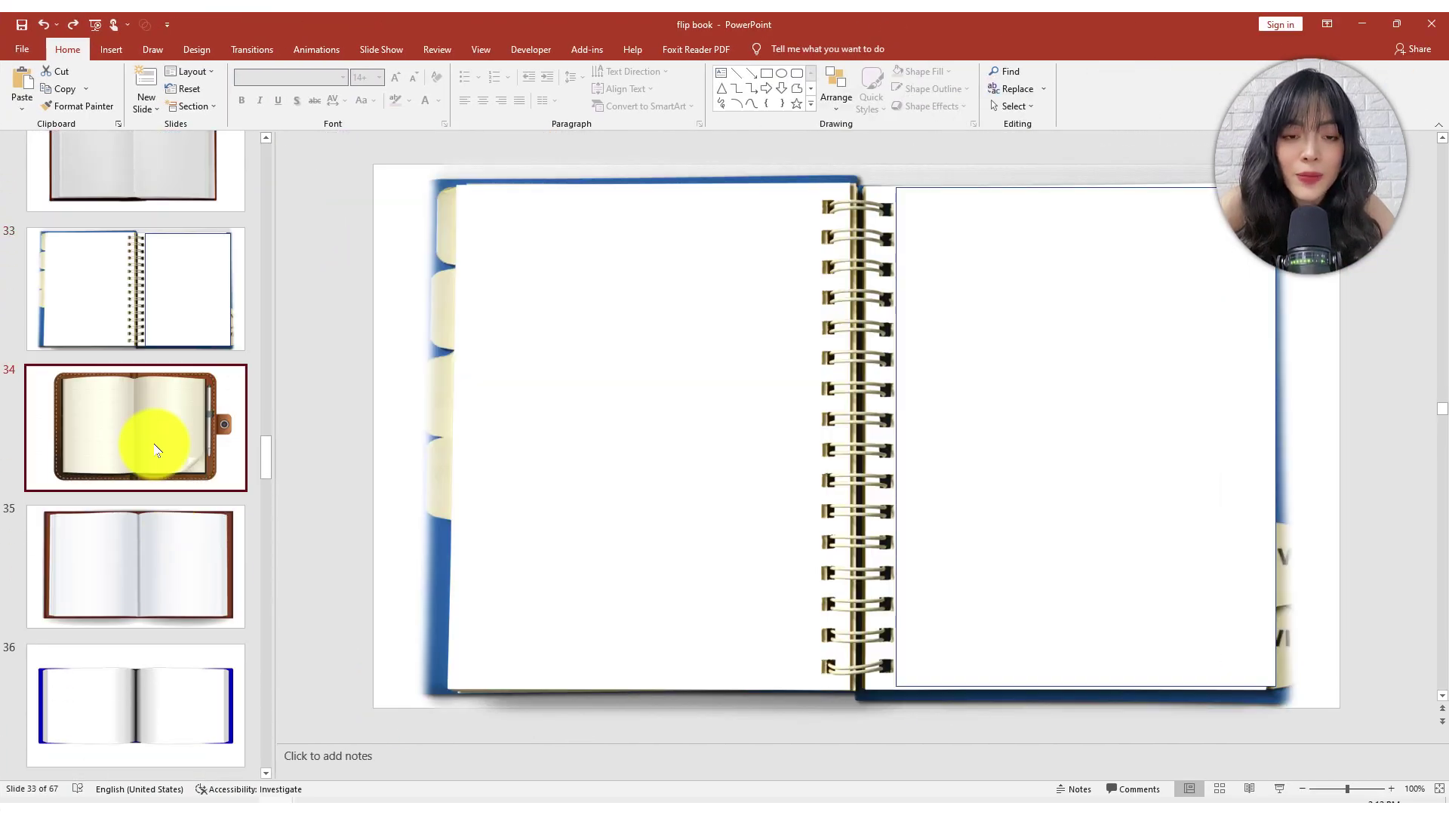
click(181, 557)
scroll(173, 536, down, 1)
click(177, 558)
scroll(180, 566, down, 1)
scroll(177, 544, down, 1)
click(175, 520)
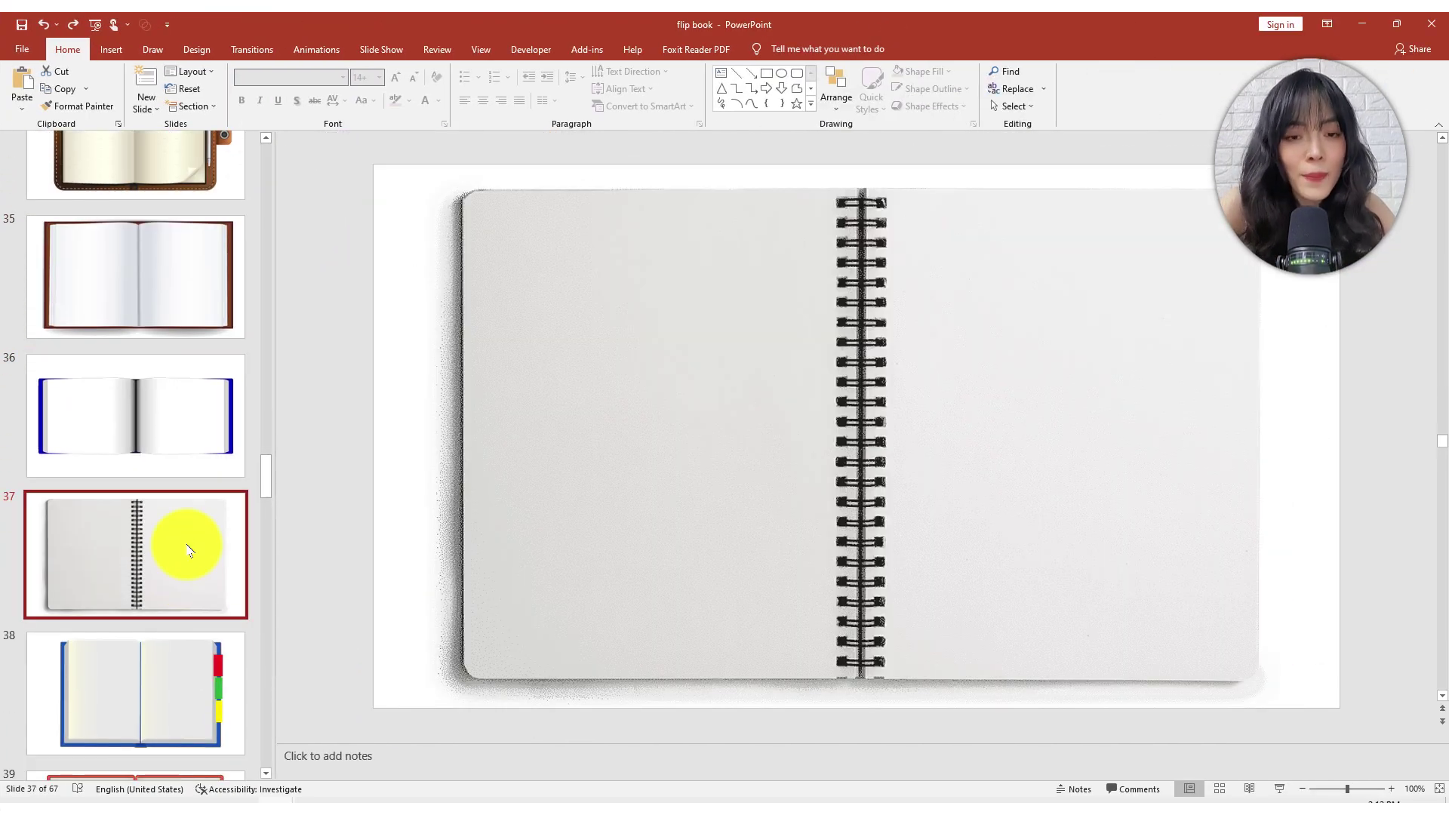
scroll(185, 532, down, 1)
click(162, 642)
scroll(168, 556, down, 2)
click(169, 566)
Step: Preview the red and tabbed blue spiral notebooks and the old open-book template
scroll(168, 582, down, 1)
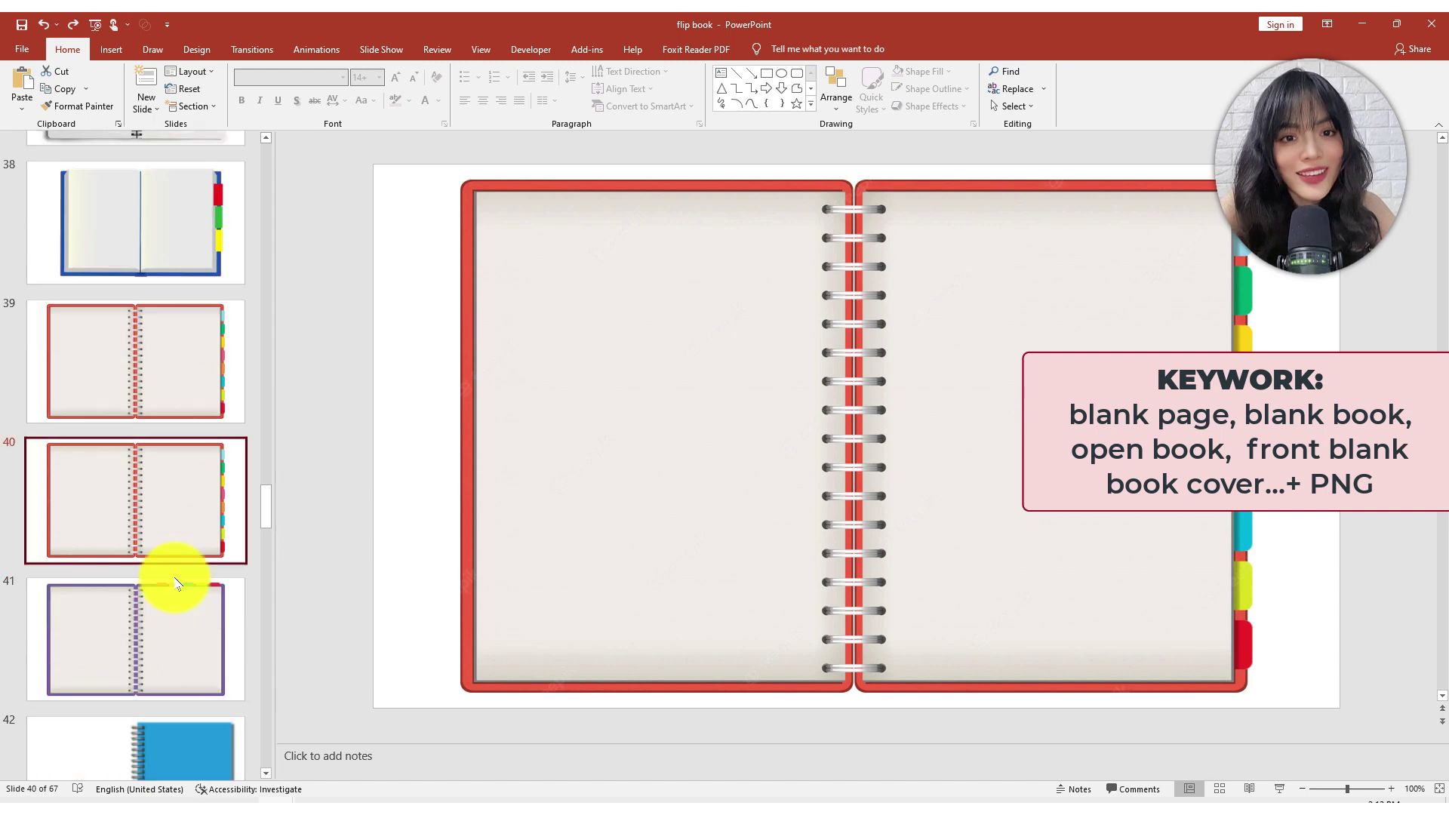
scroll(173, 582, down, 1)
click(178, 585)
click(178, 619)
scroll(178, 608, down, 1)
click(187, 638)
scroll(188, 641, down, 1)
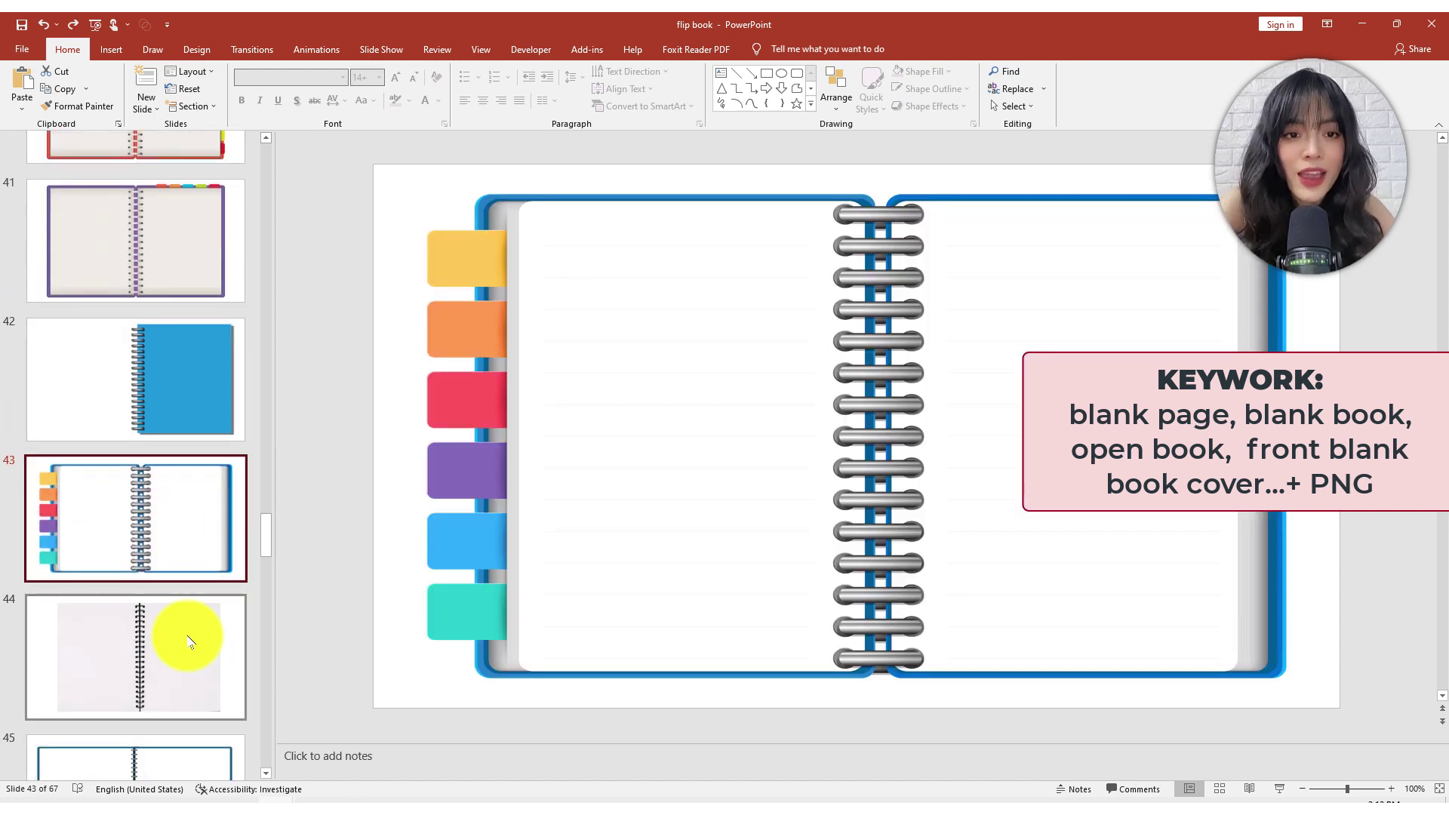
scroll(188, 641, down, 1)
click(188, 631)
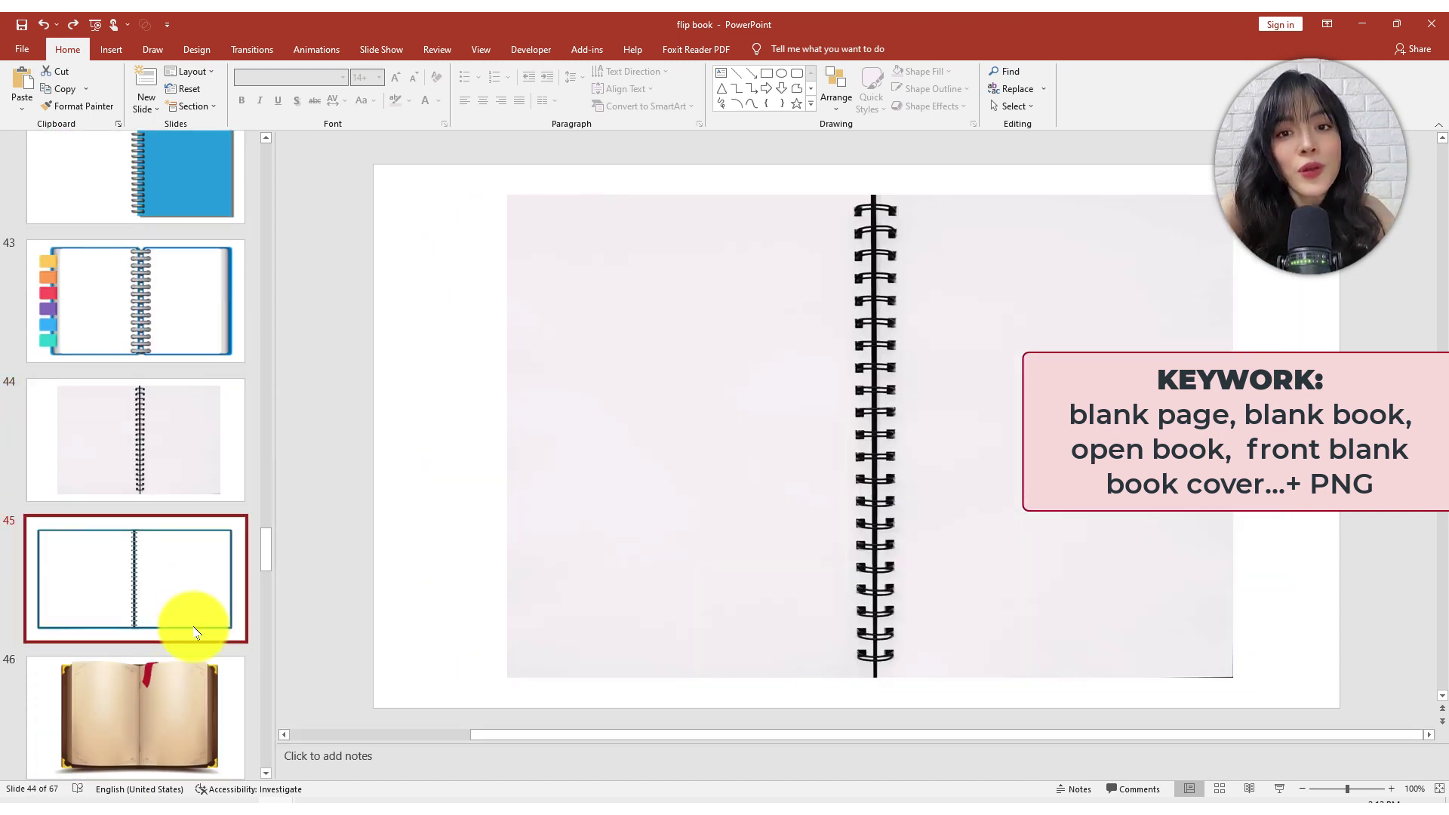
scroll(193, 637, down, 1)
click(194, 641)
scroll(198, 643, down, 1)
click(201, 648)
Step: Preview the red and black notebook cover slides through the last template at slide 53
scroll(201, 647, down, 1)
click(200, 565)
scroll(196, 604, down, 1)
click(194, 631)
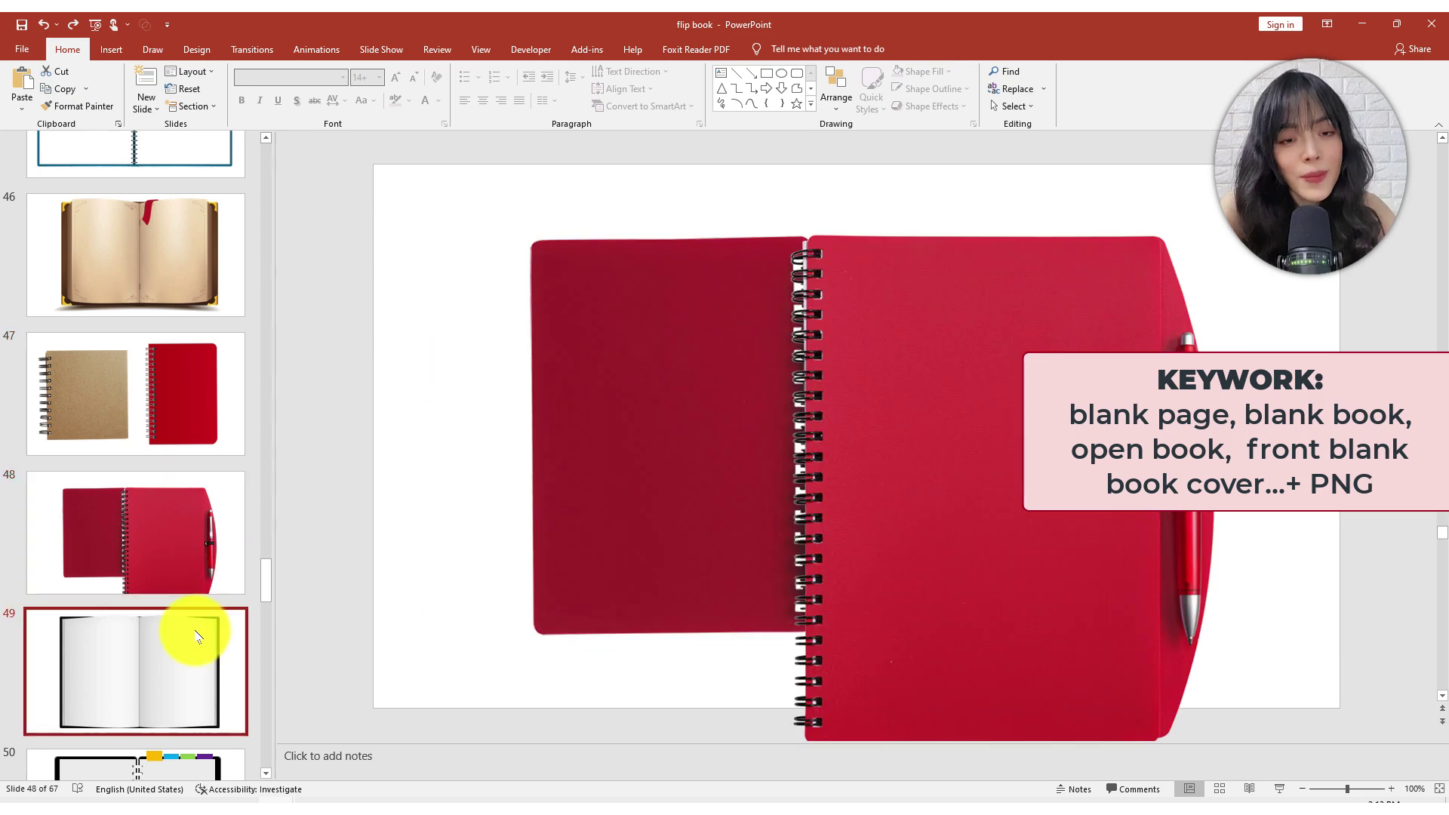
click(201, 621)
click(198, 625)
scroll(197, 625, down, 1)
click(201, 626)
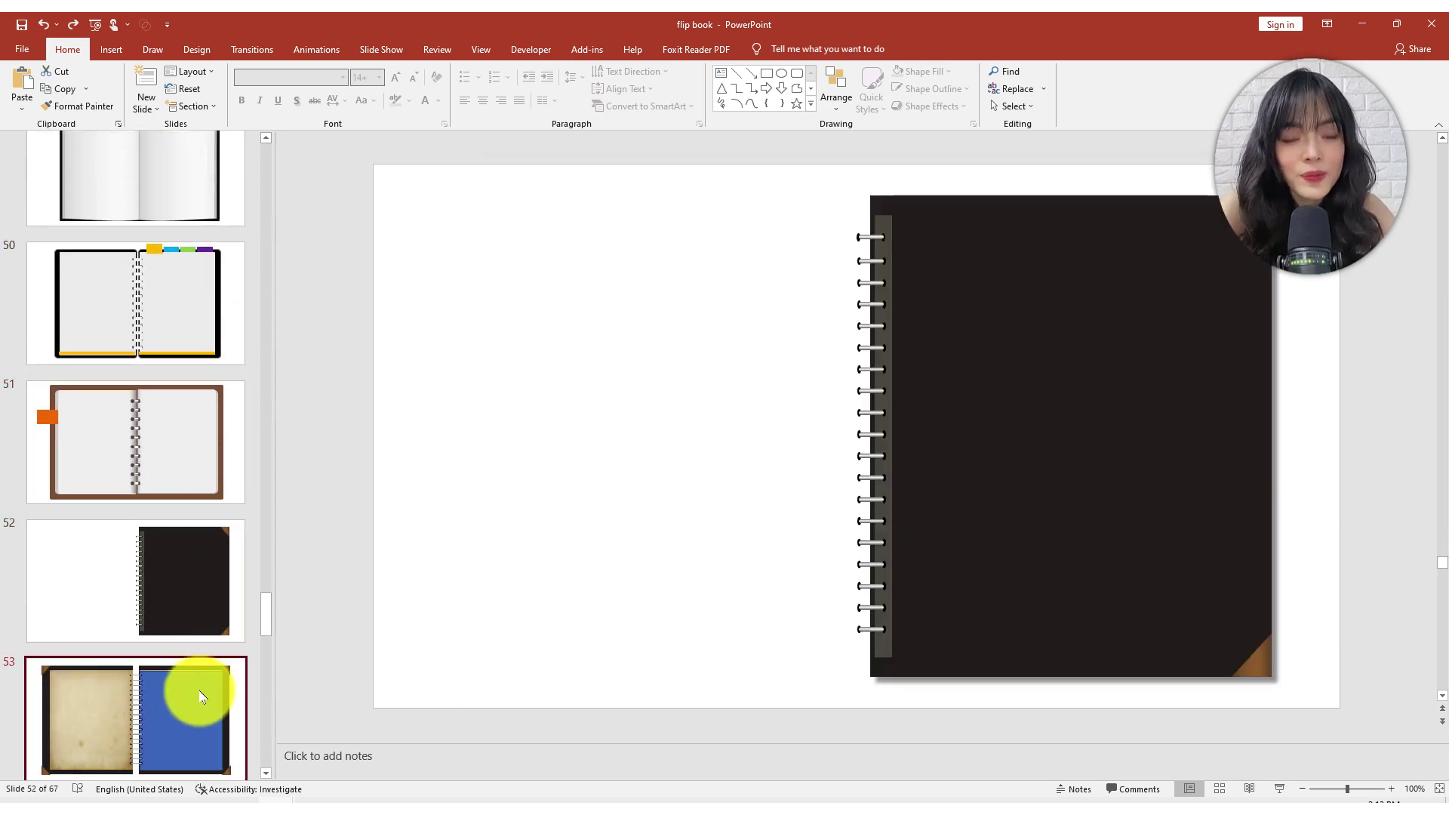
scroll(200, 679, down, 1)
click(200, 615)
scroll(204, 641, down, 1)
click(215, 724)
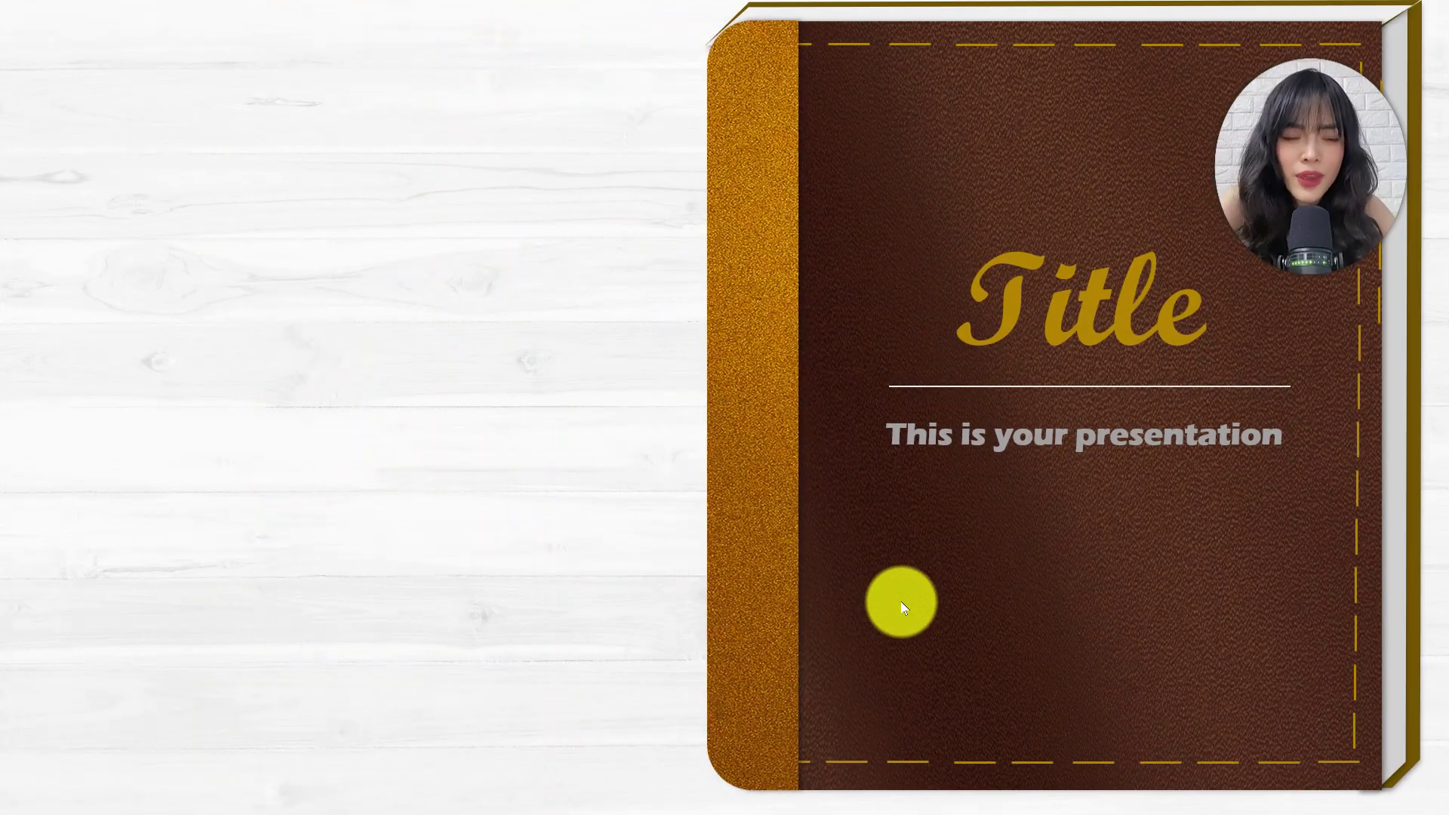
Step: Flip the leather cover open, then move to the new wood-background Presentation1
click(898, 615)
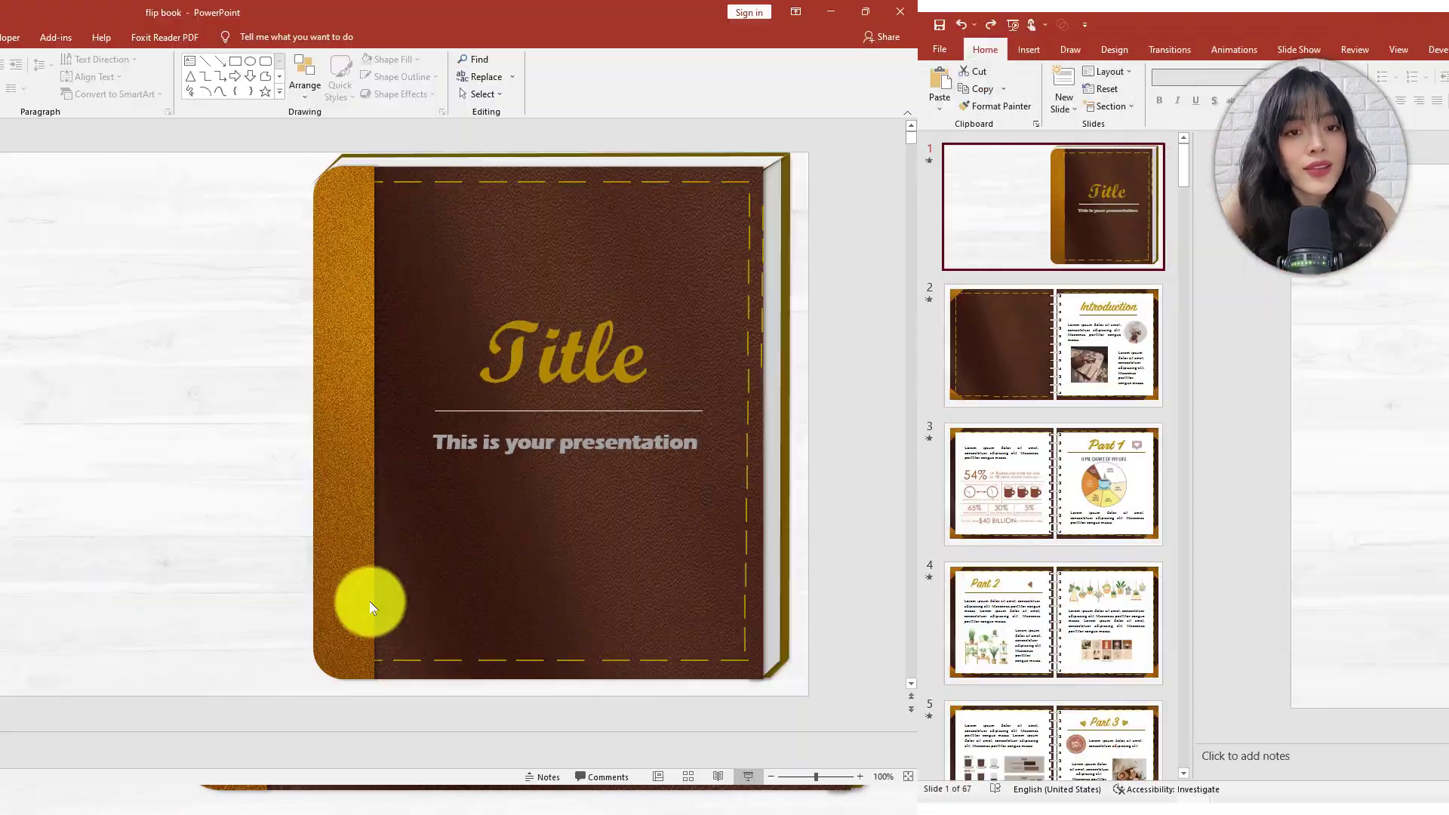
click(203, 314)
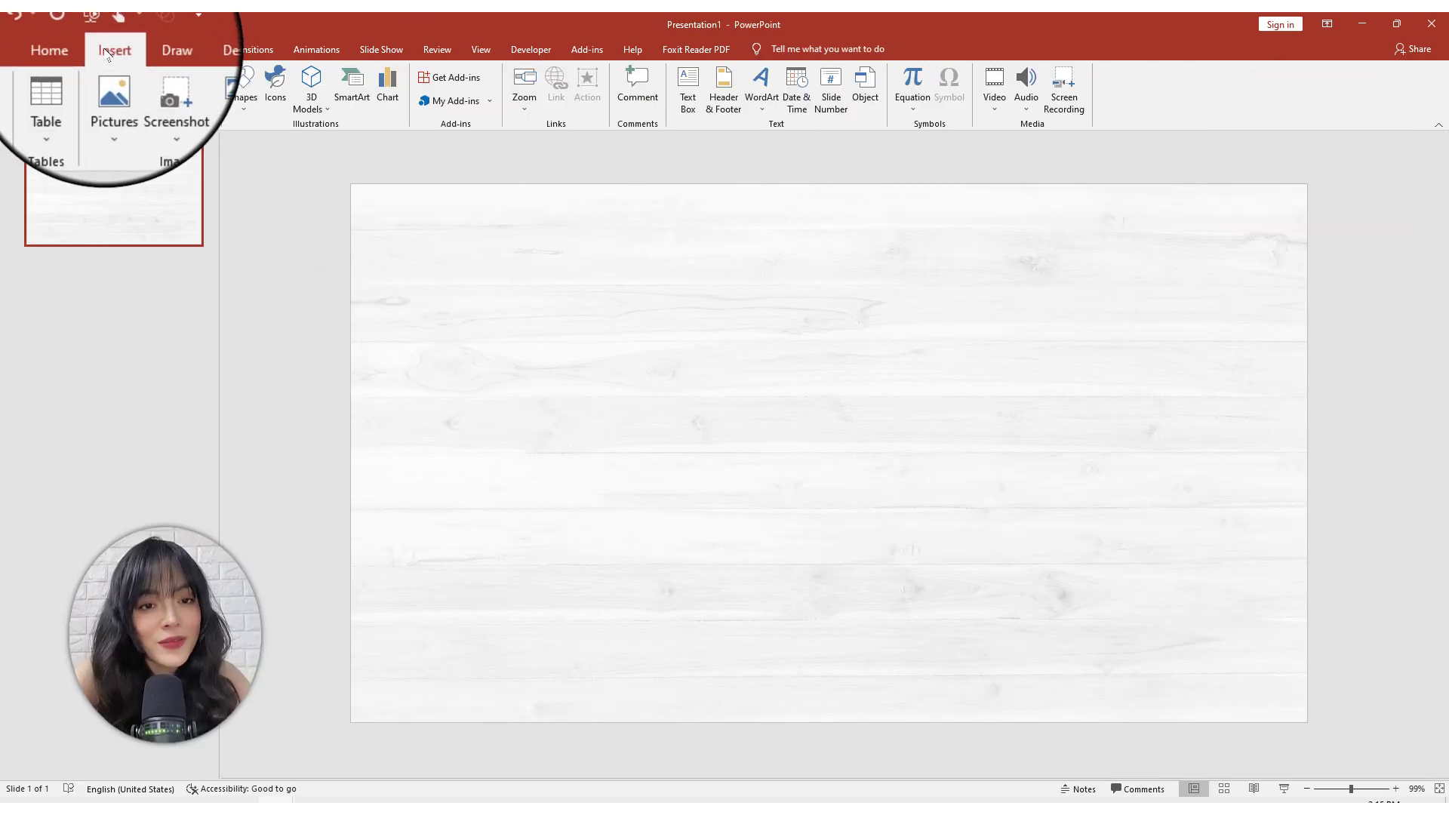
Step: Draw a book shape across the right side of the wood slide
click(243, 98)
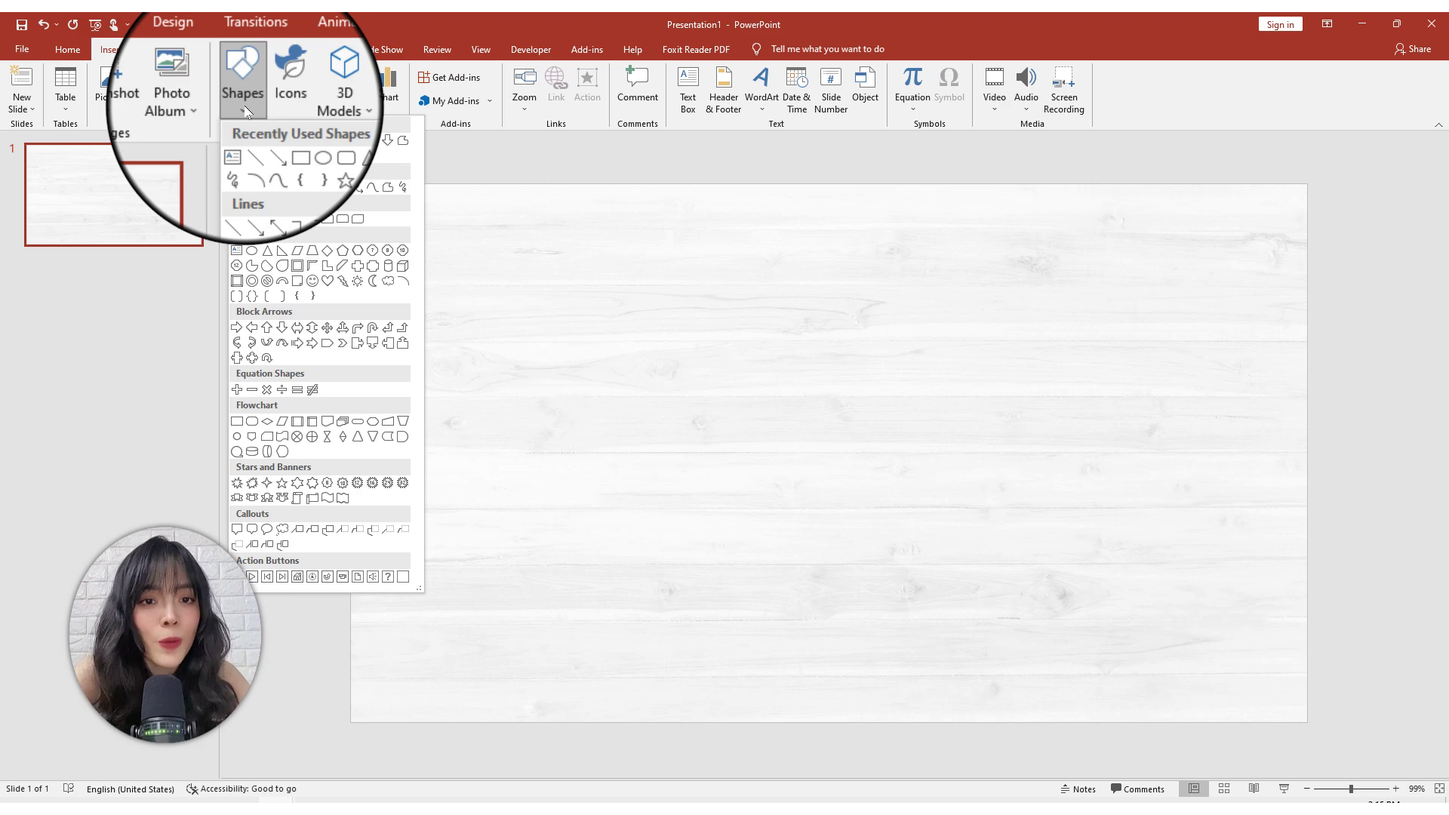
click(301, 157)
drag(865, 249, 1252, 674)
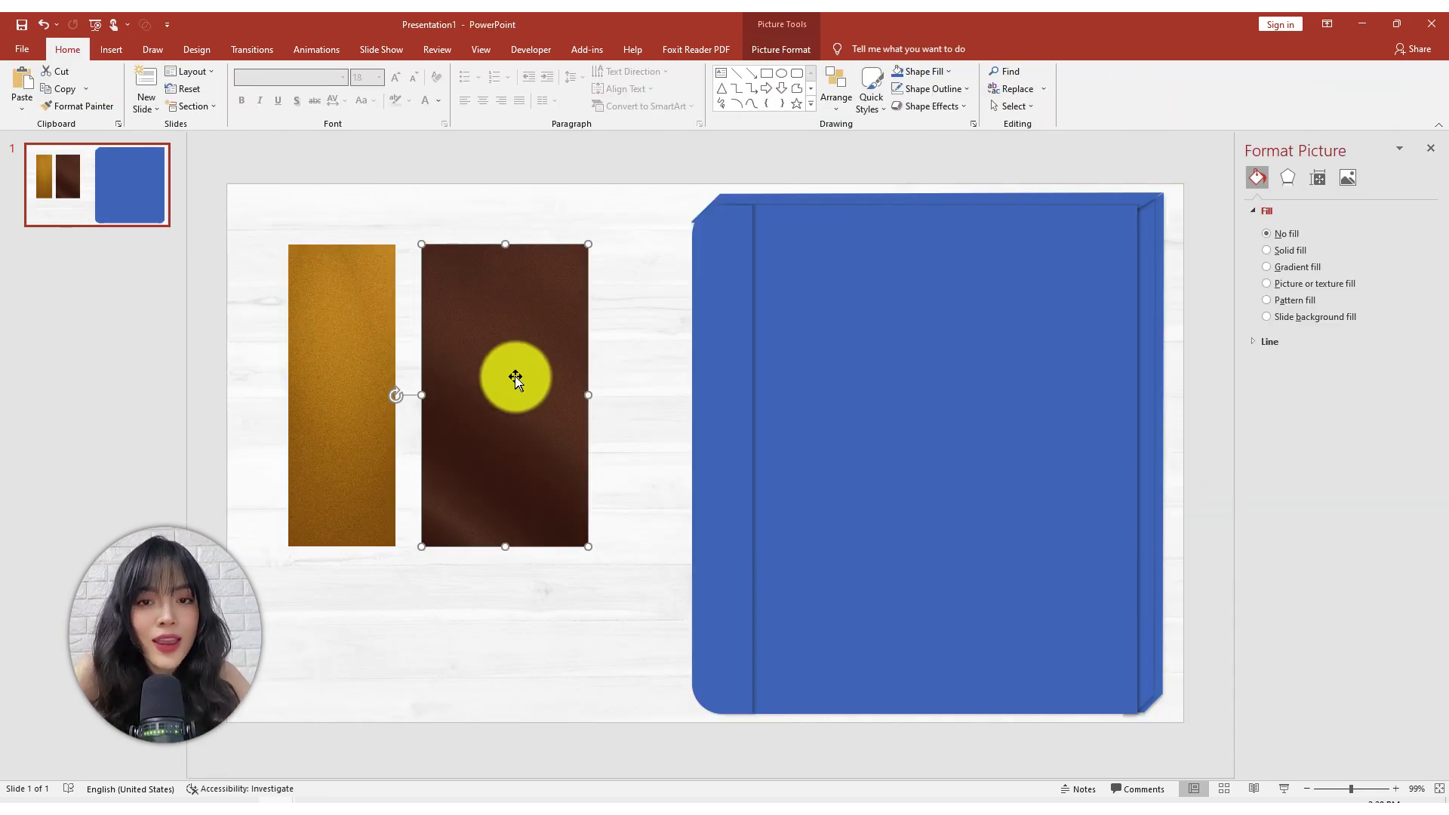
Step: Fill the cover with brown leather and the spine with gold texture from the clipboard
click(951, 404)
click(1328, 306)
click(1343, 382)
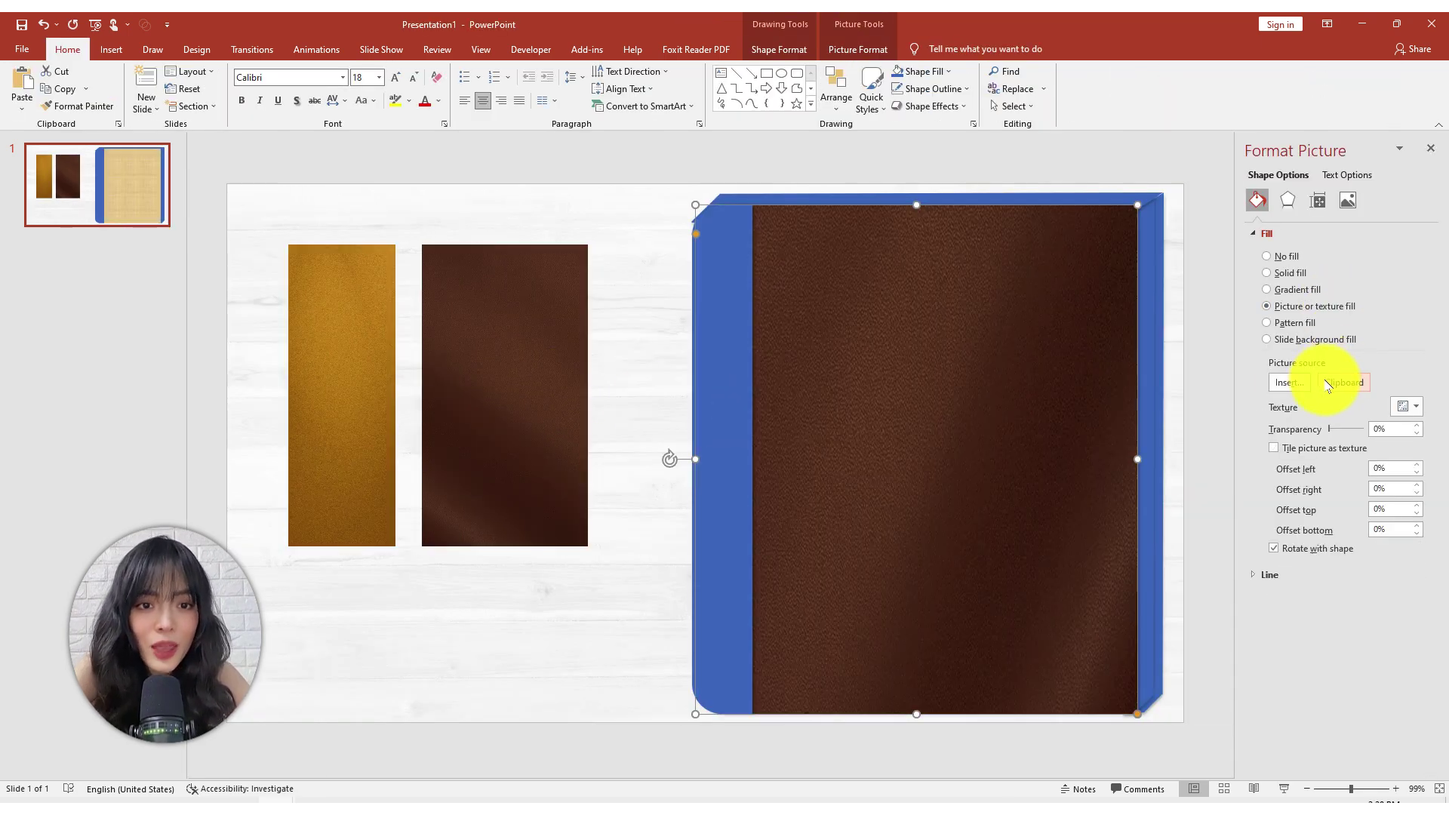
click(1348, 379)
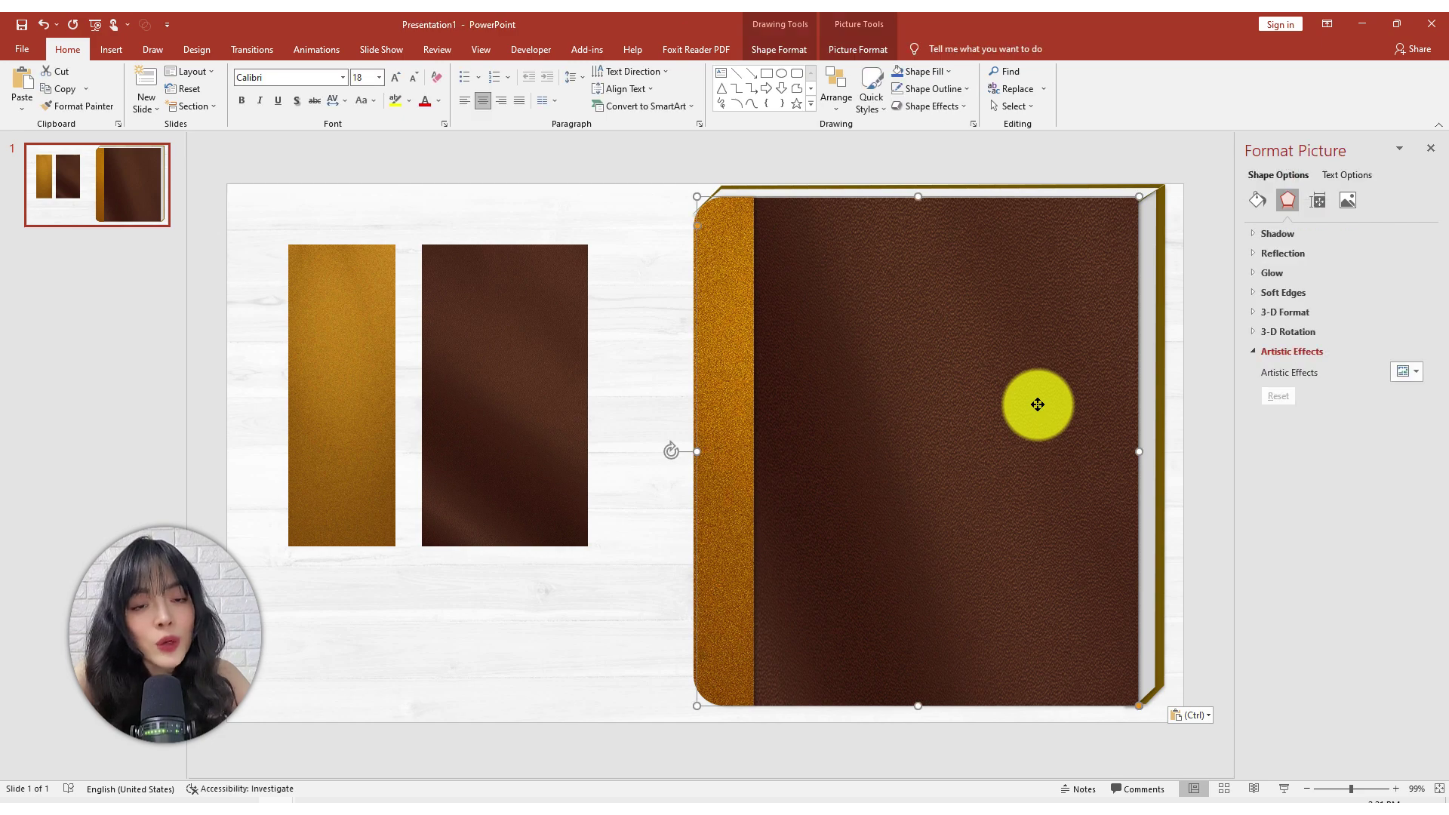
Step: Place dashed stitching on the cover and add a blank slide 2
drag(1032, 218, 1032, 219)
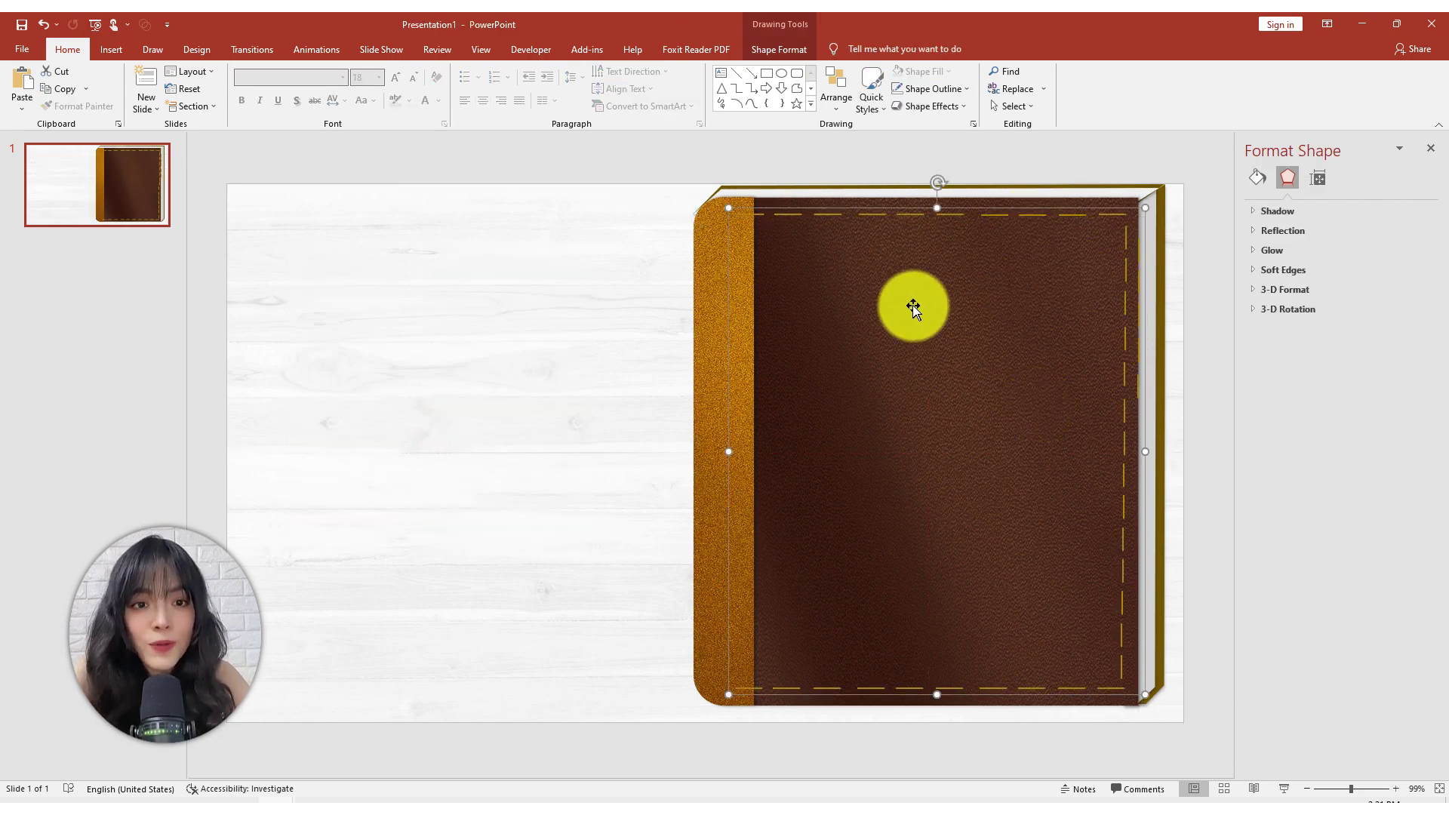
click(1430, 148)
click(141, 277)
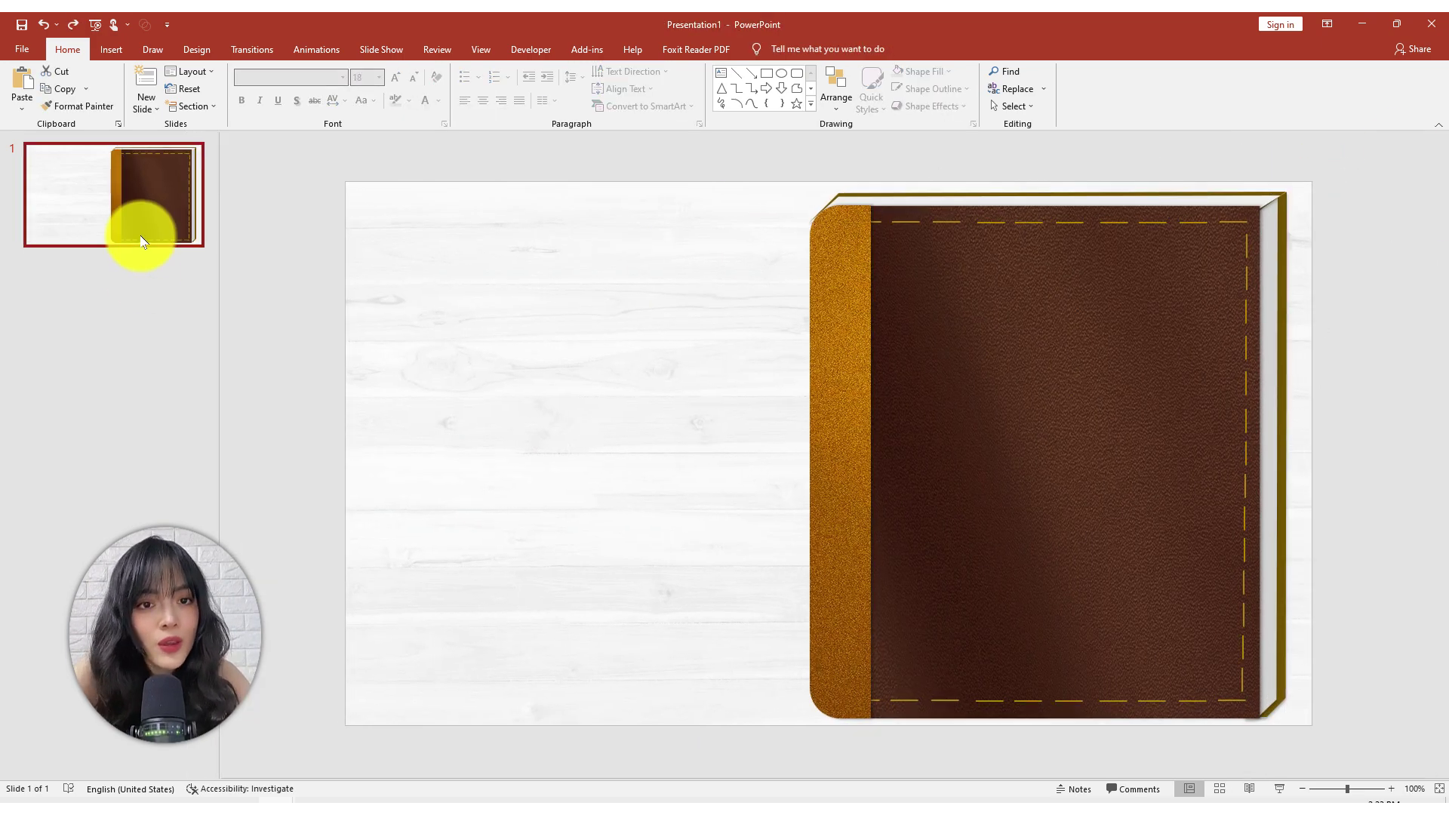
key(Return)
Step: Draw a large rectangle across slide 2
click(111, 49)
click(241, 90)
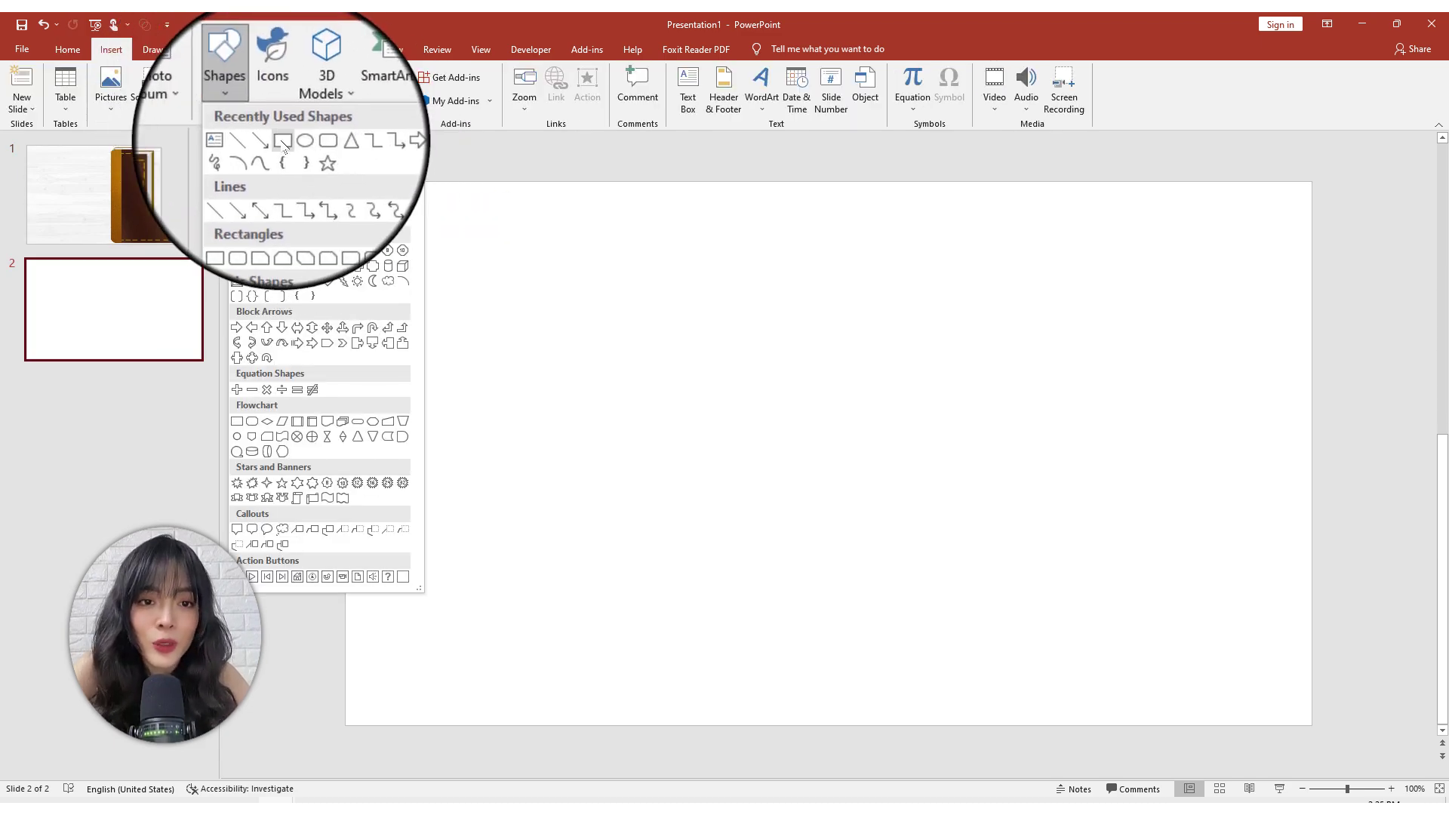
click(284, 147)
drag(376, 197, 868, 685)
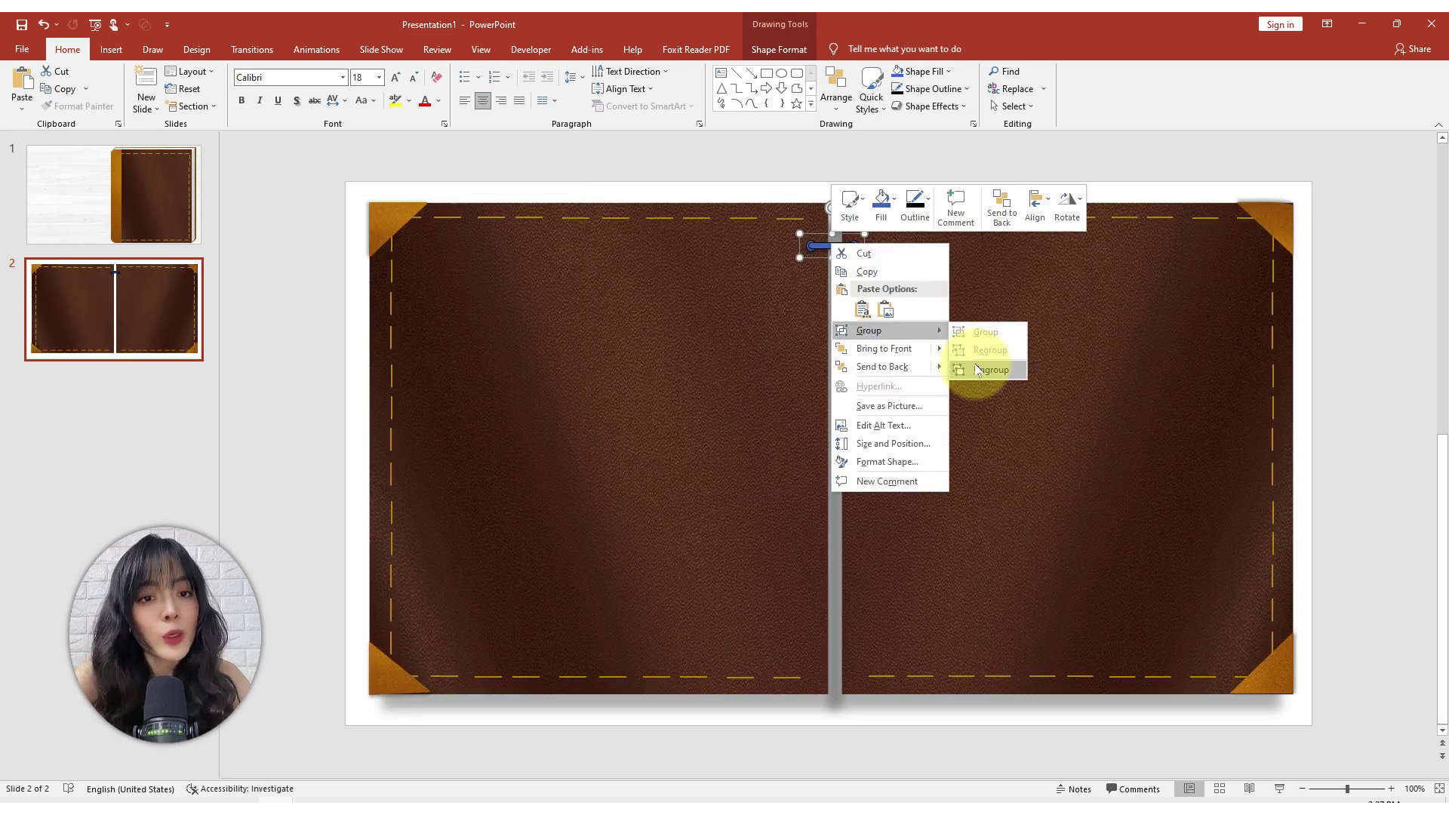
Step: Repeat a white bar down the spine to form the spiral binding
click(973, 361)
click(883, 194)
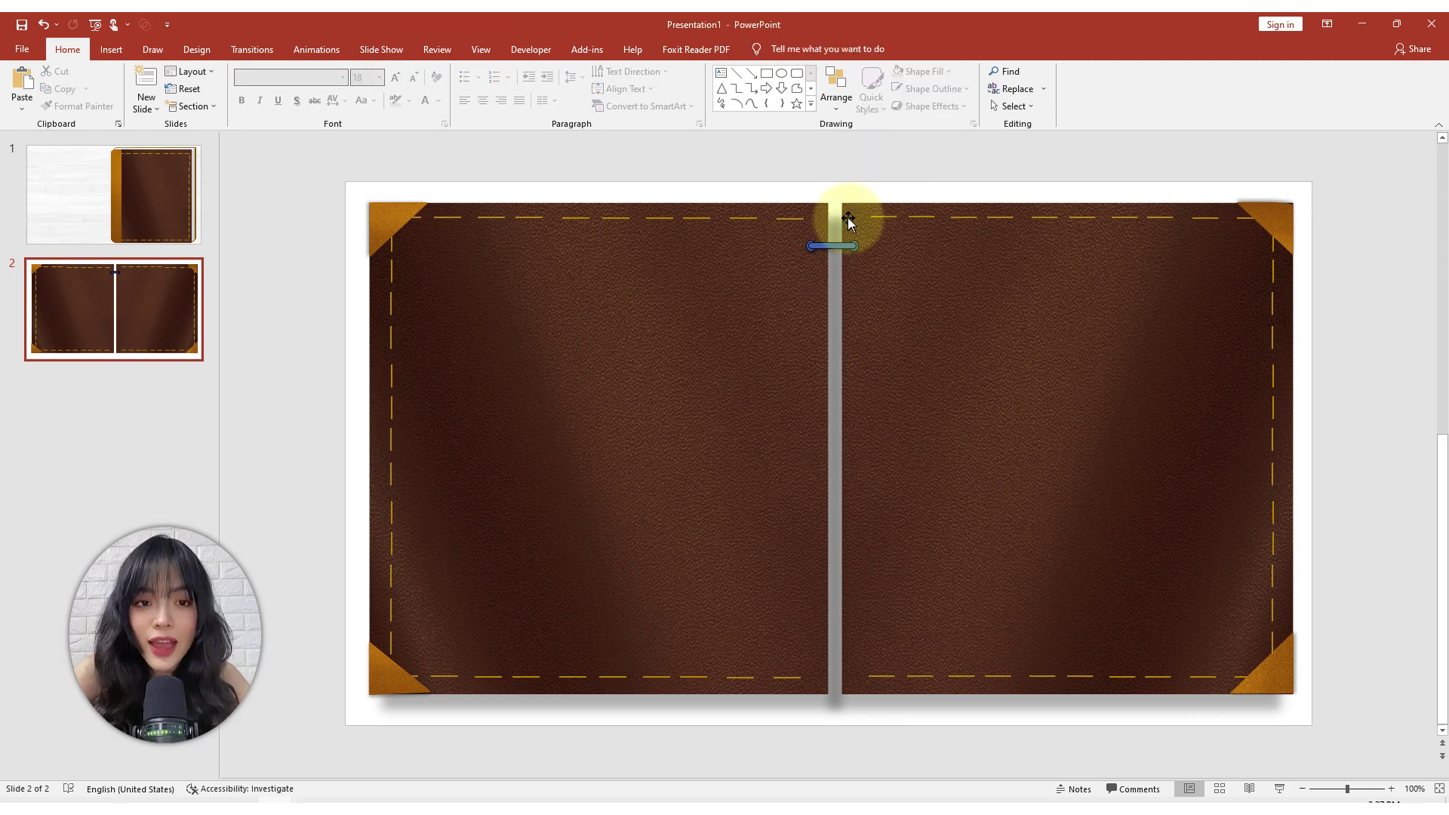
click(837, 247)
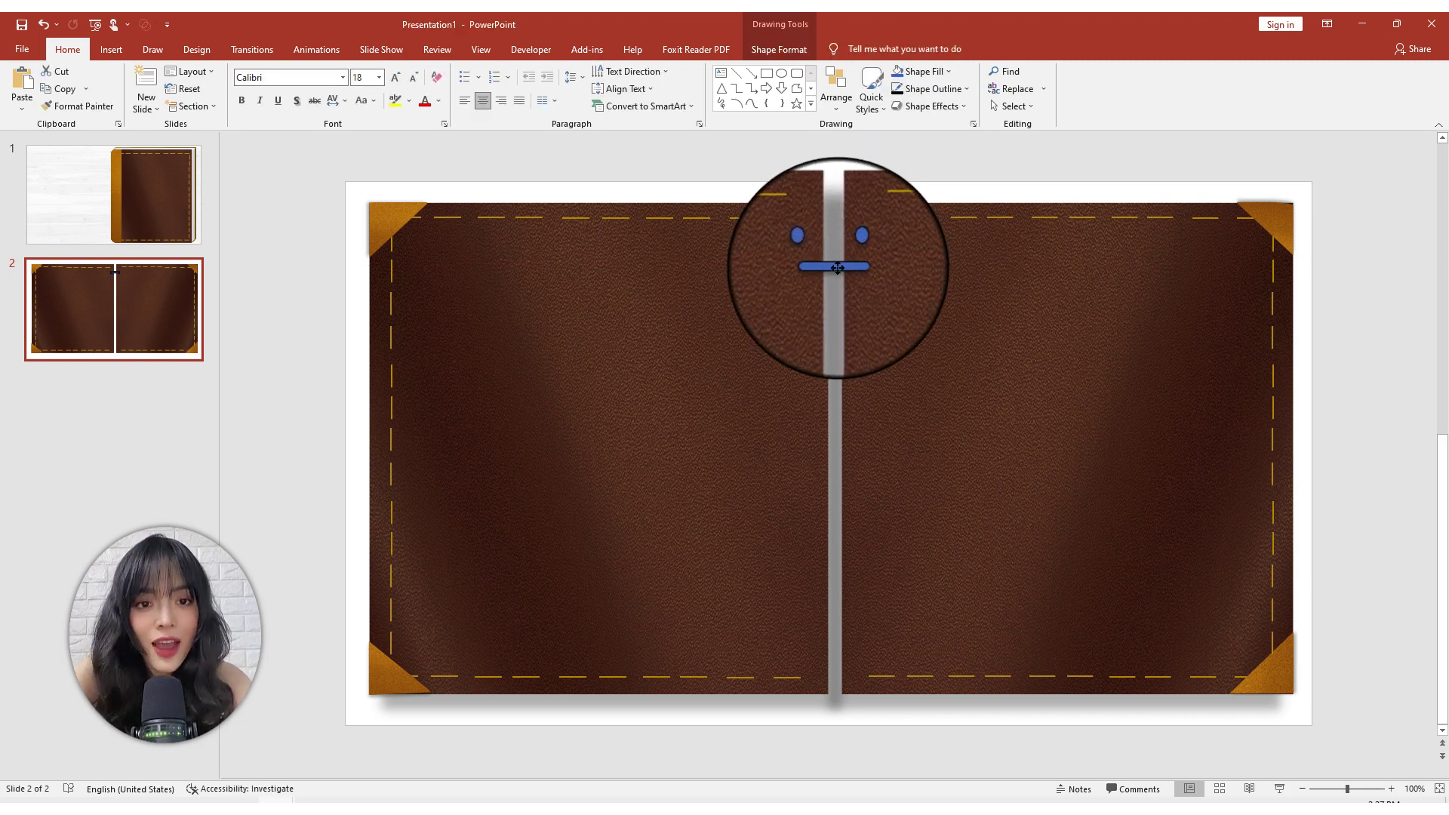
click(833, 268)
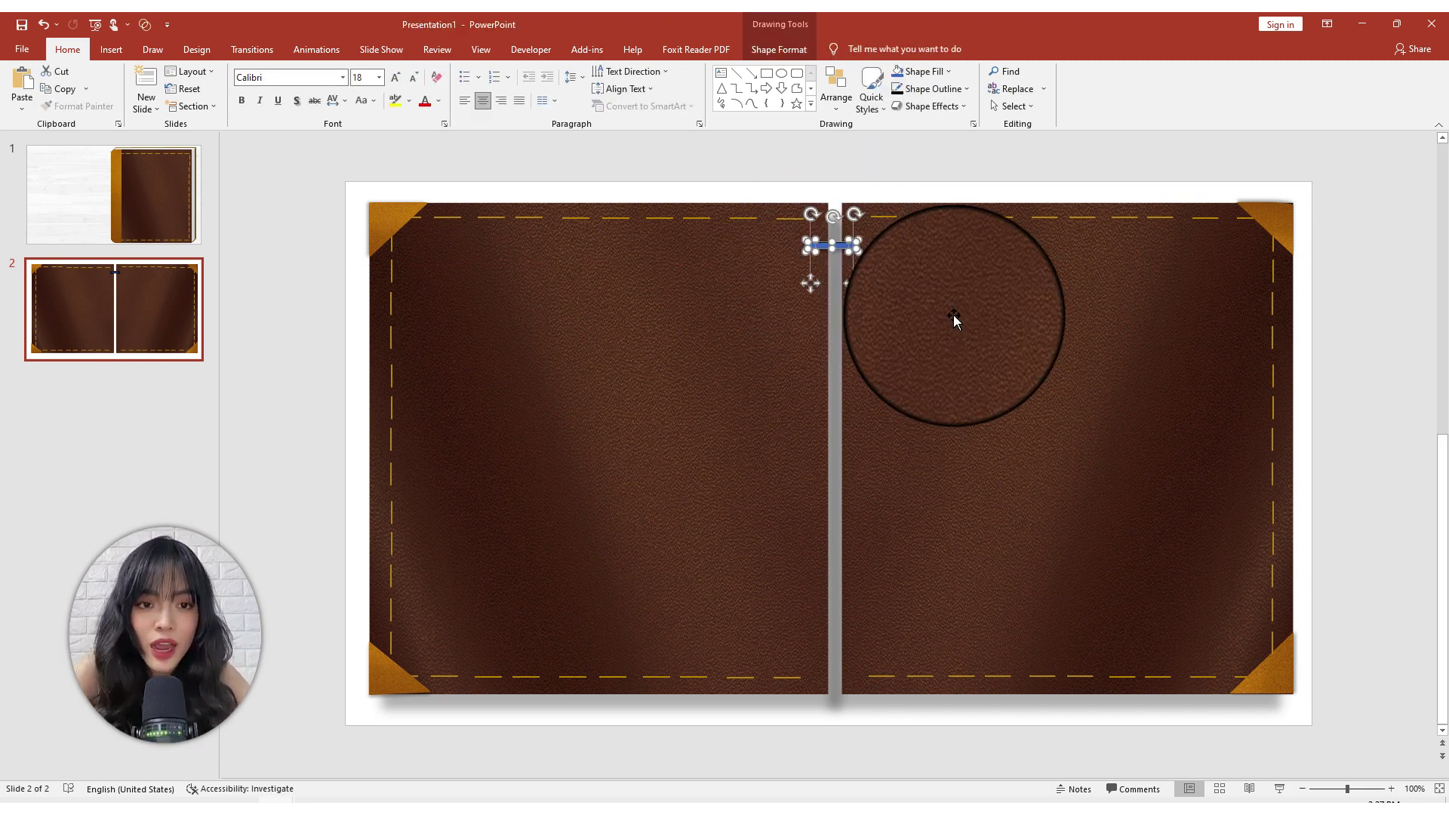
key(ctrl+d)
key(ctrl+d)
key(ctrl+d)
key(ctrl+d)
key(ctrl+d)
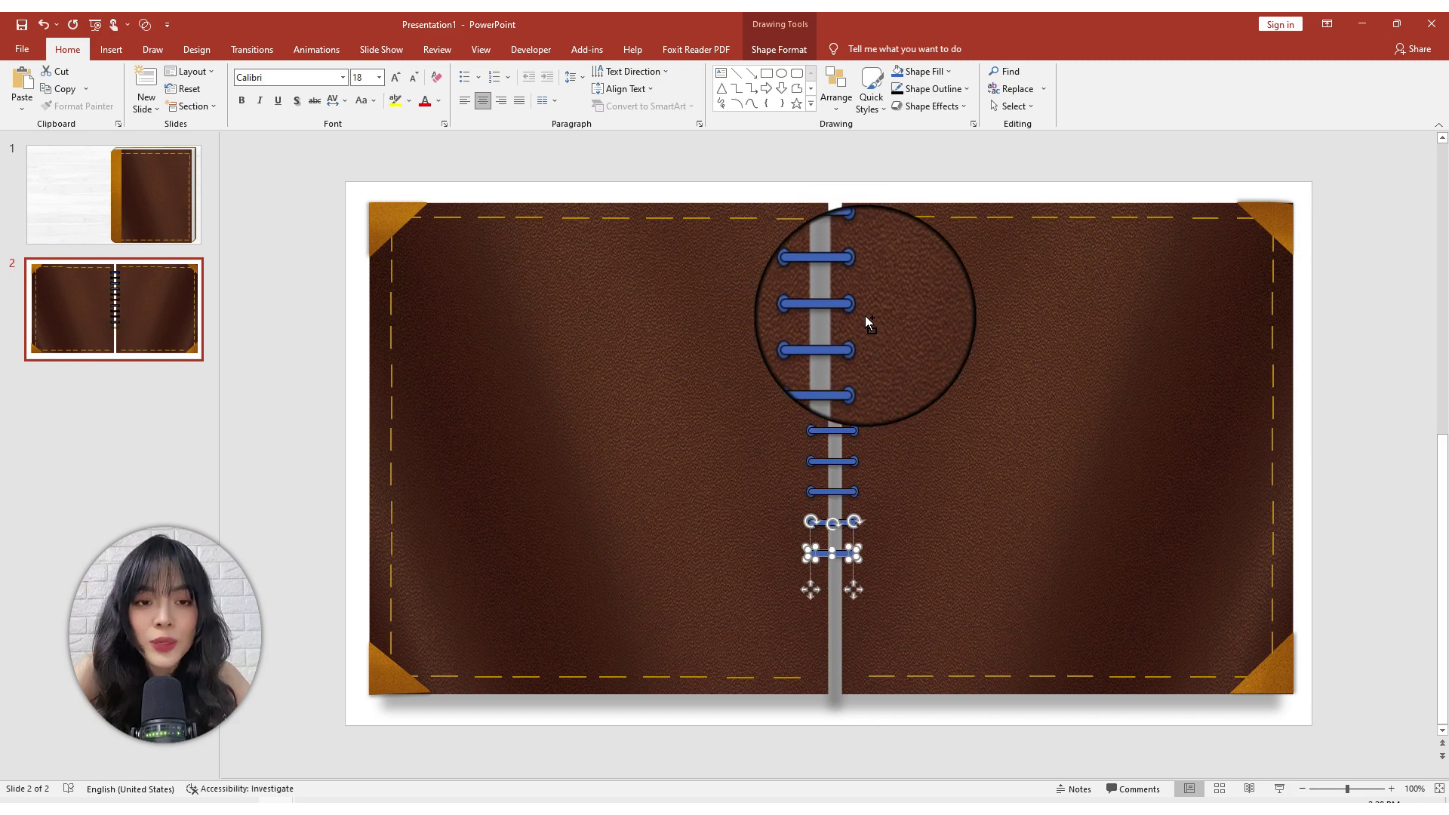
key(ctrl+d)
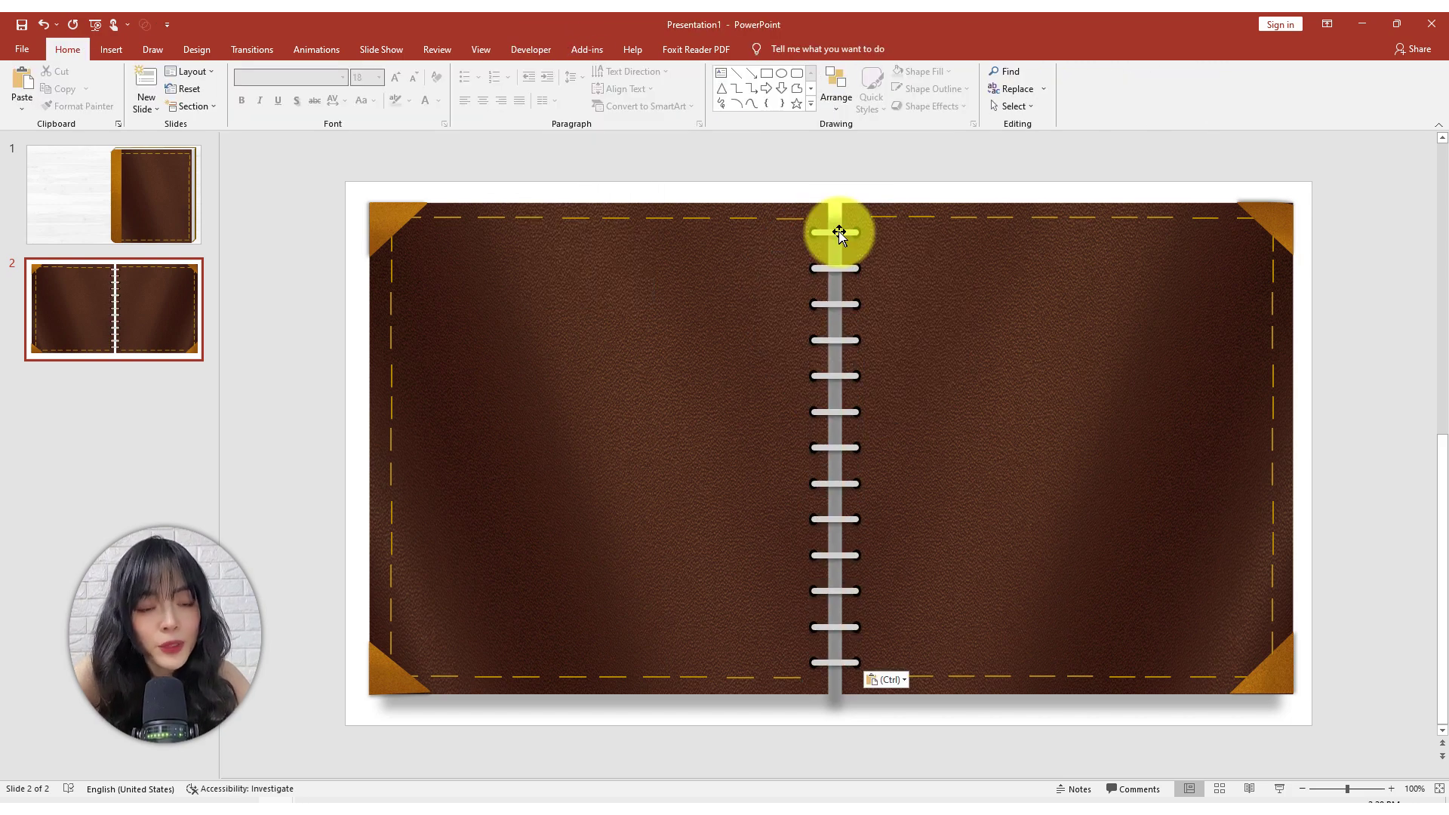
Step: Paste a white page over the right cover with the spiral brought to front
key(ctrl+v)
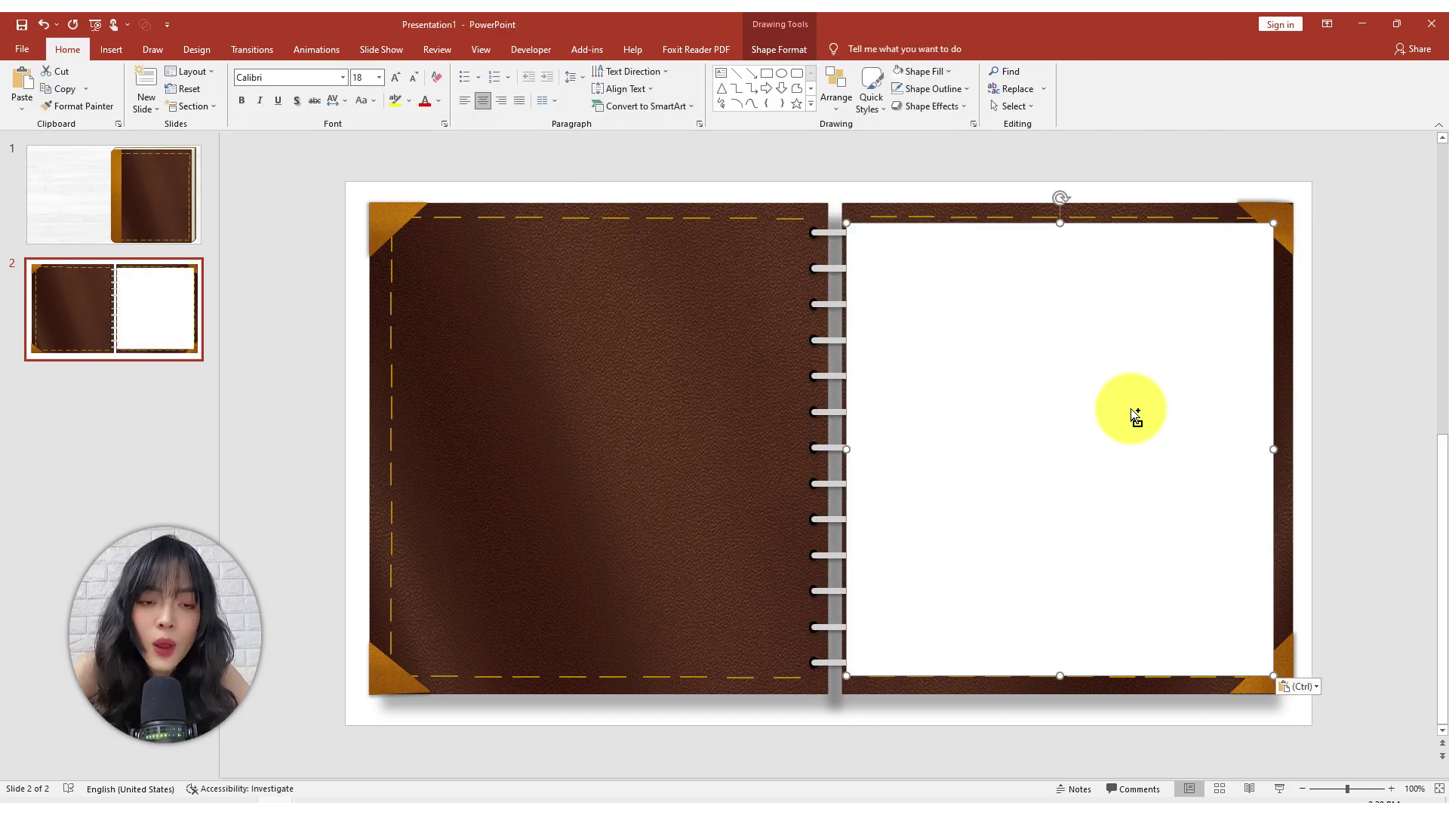
right_click(830, 223)
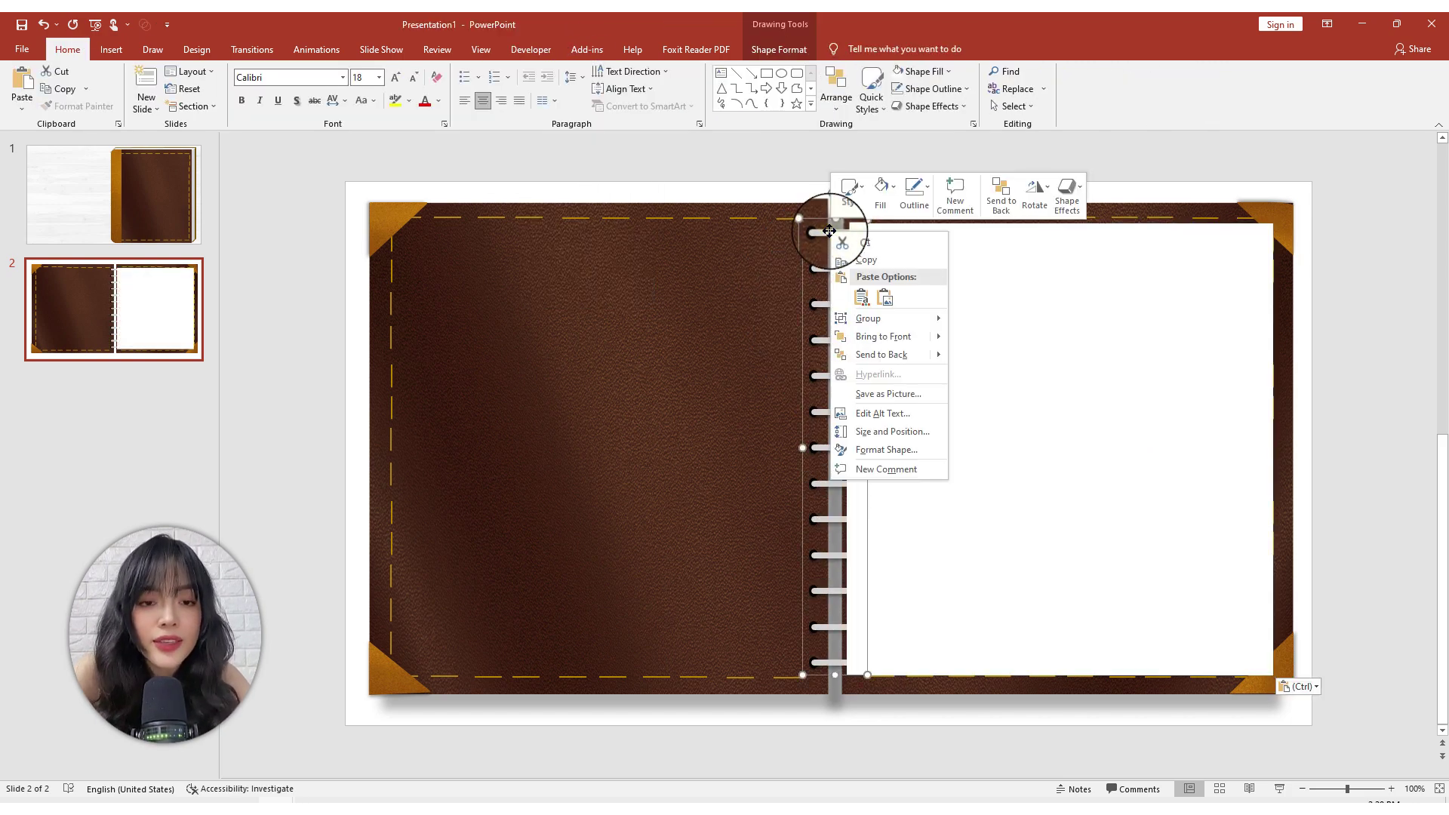
click(882, 338)
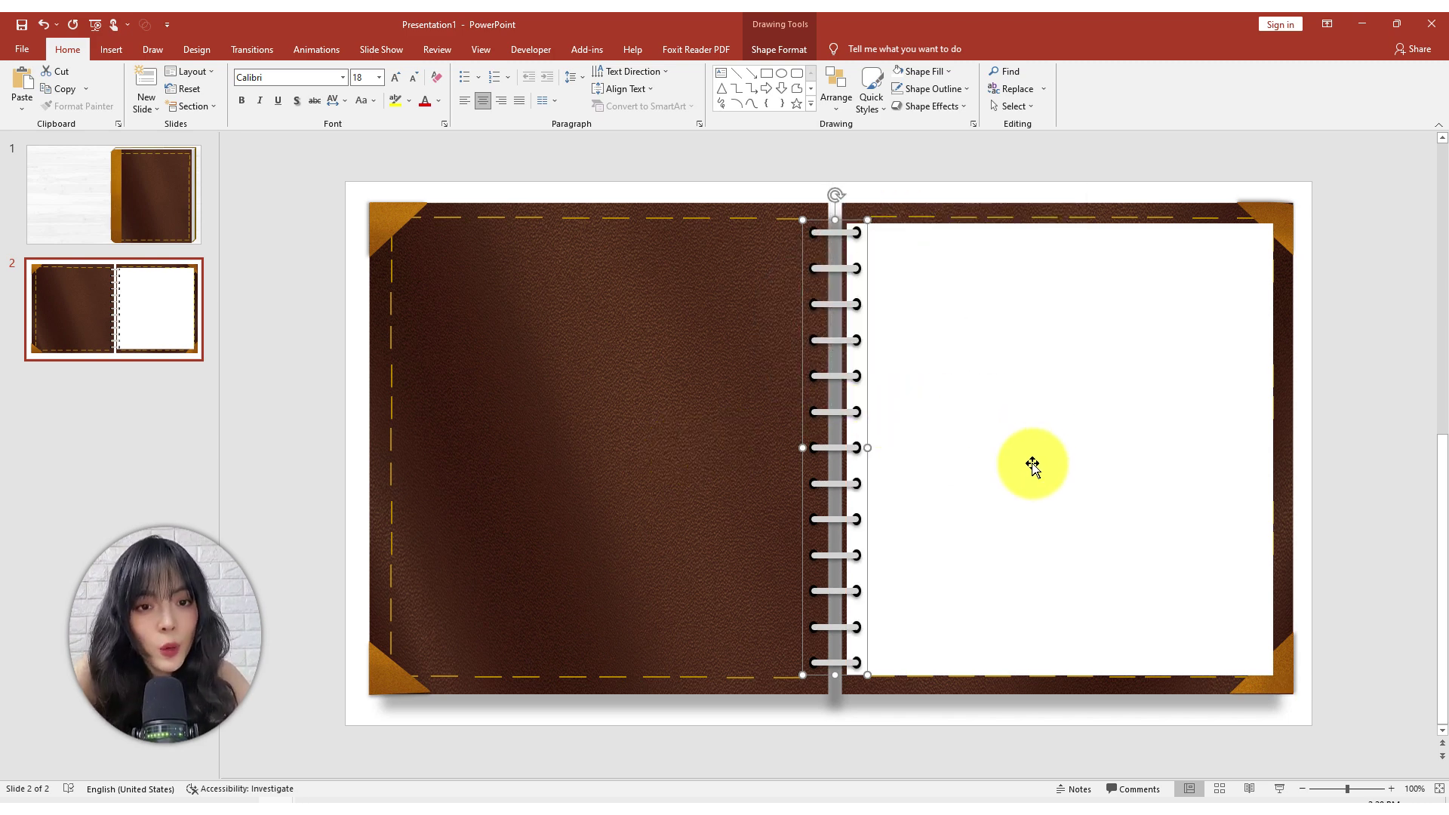
click(1061, 390)
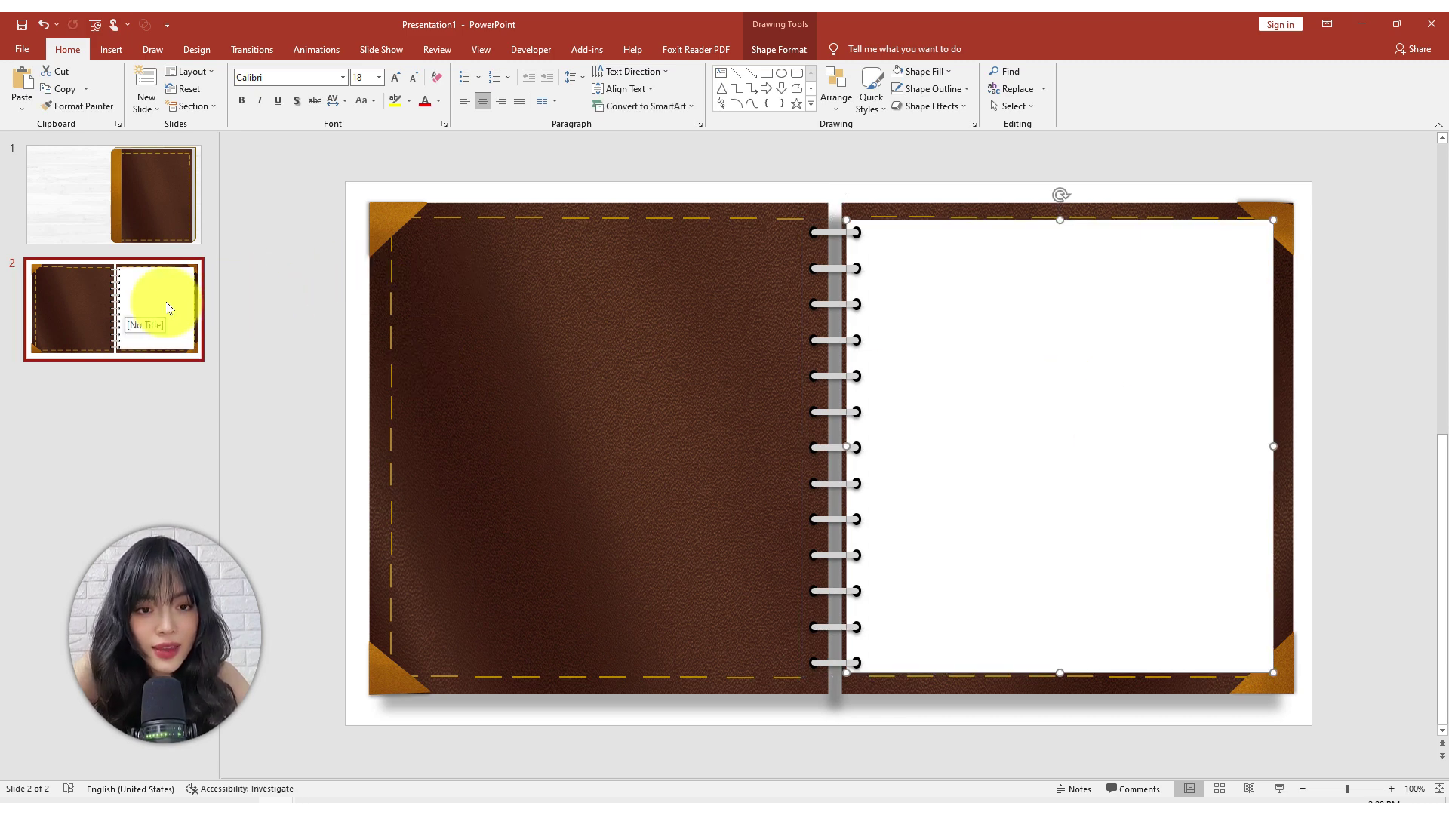
Step: Duplicate slide 2, paste a white page on the left cover, and bring the spiral forward
click(148, 317)
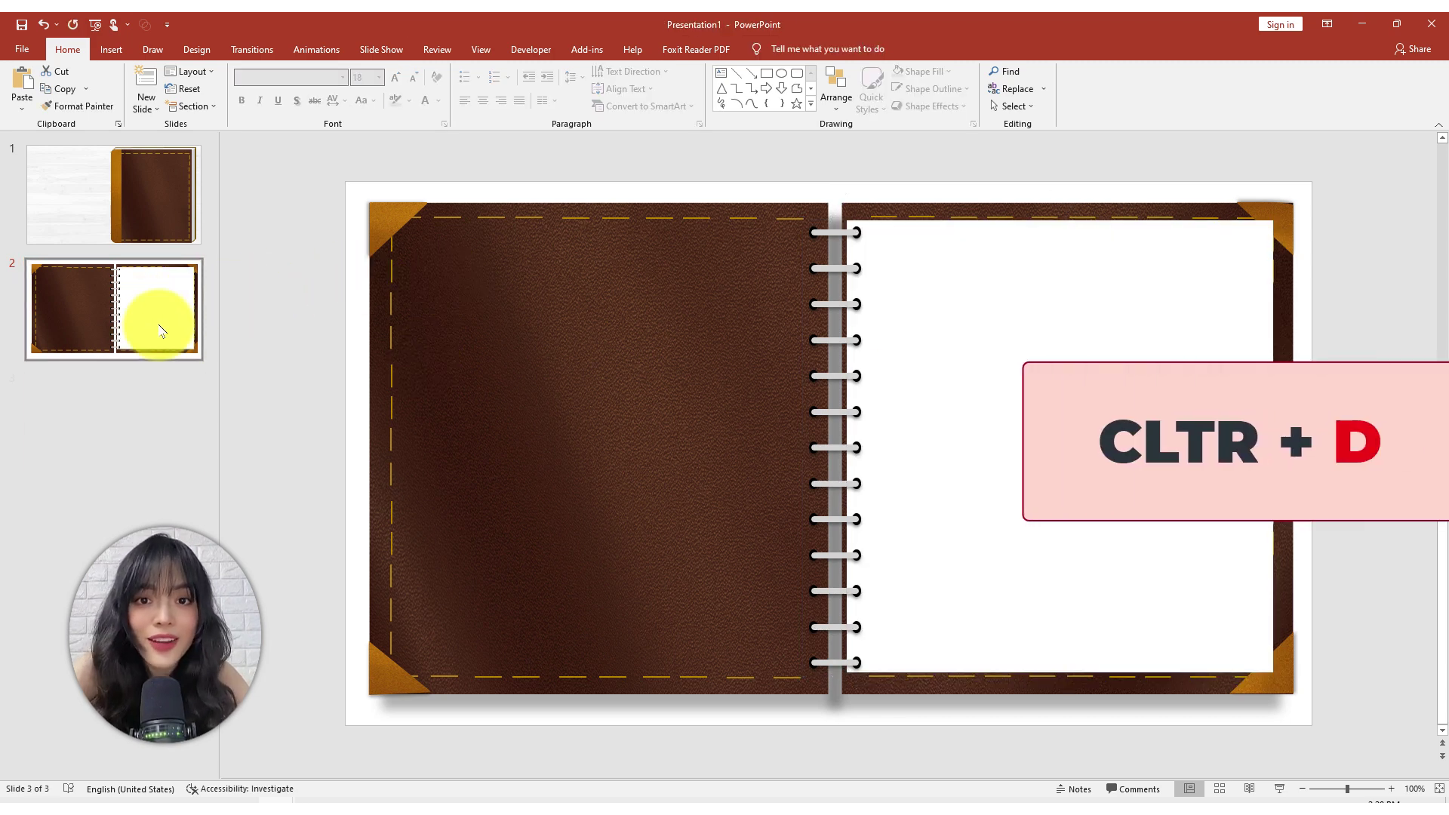
key(ctrl+d)
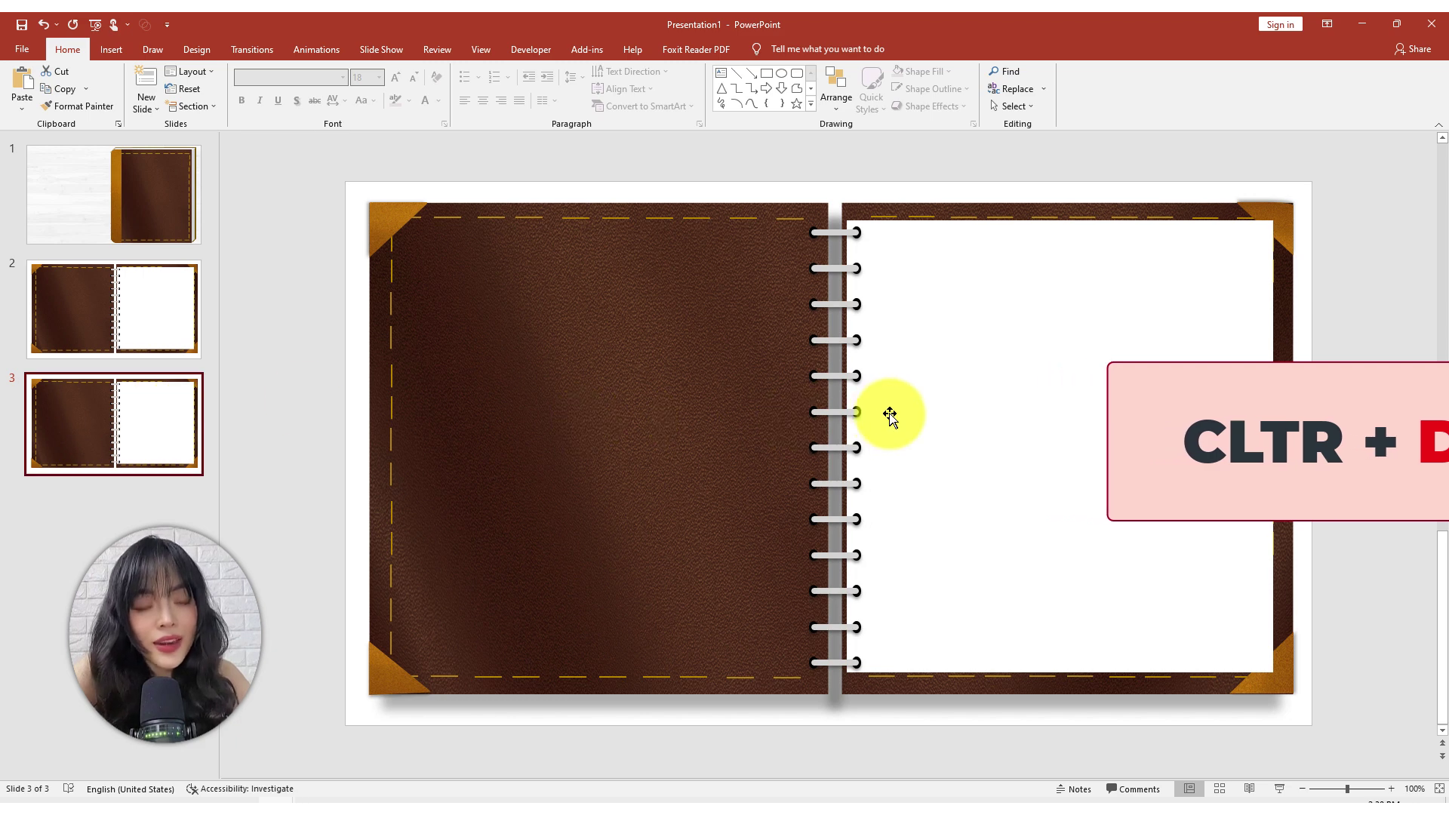
click(590, 379)
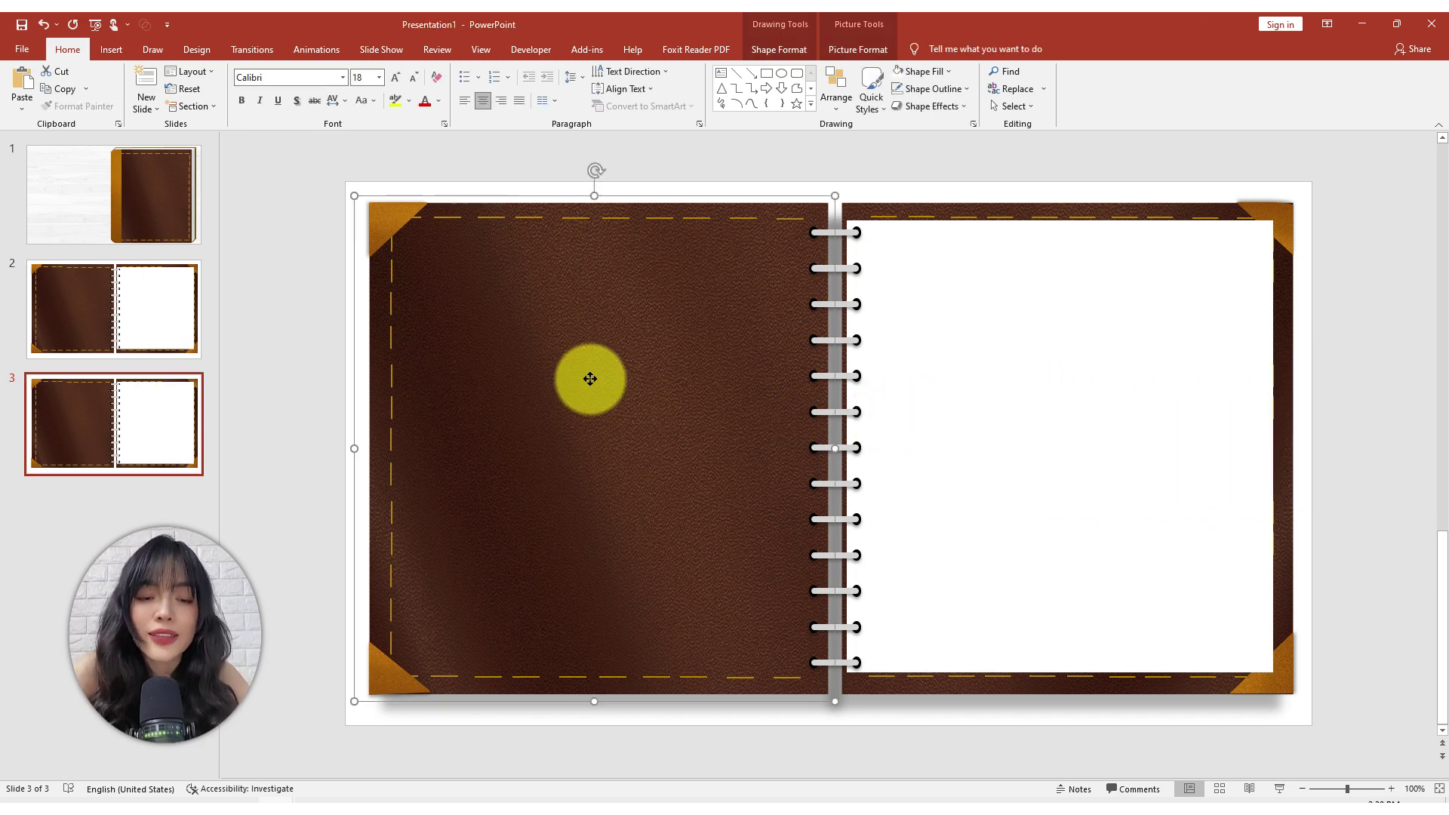
key(ctrl+v)
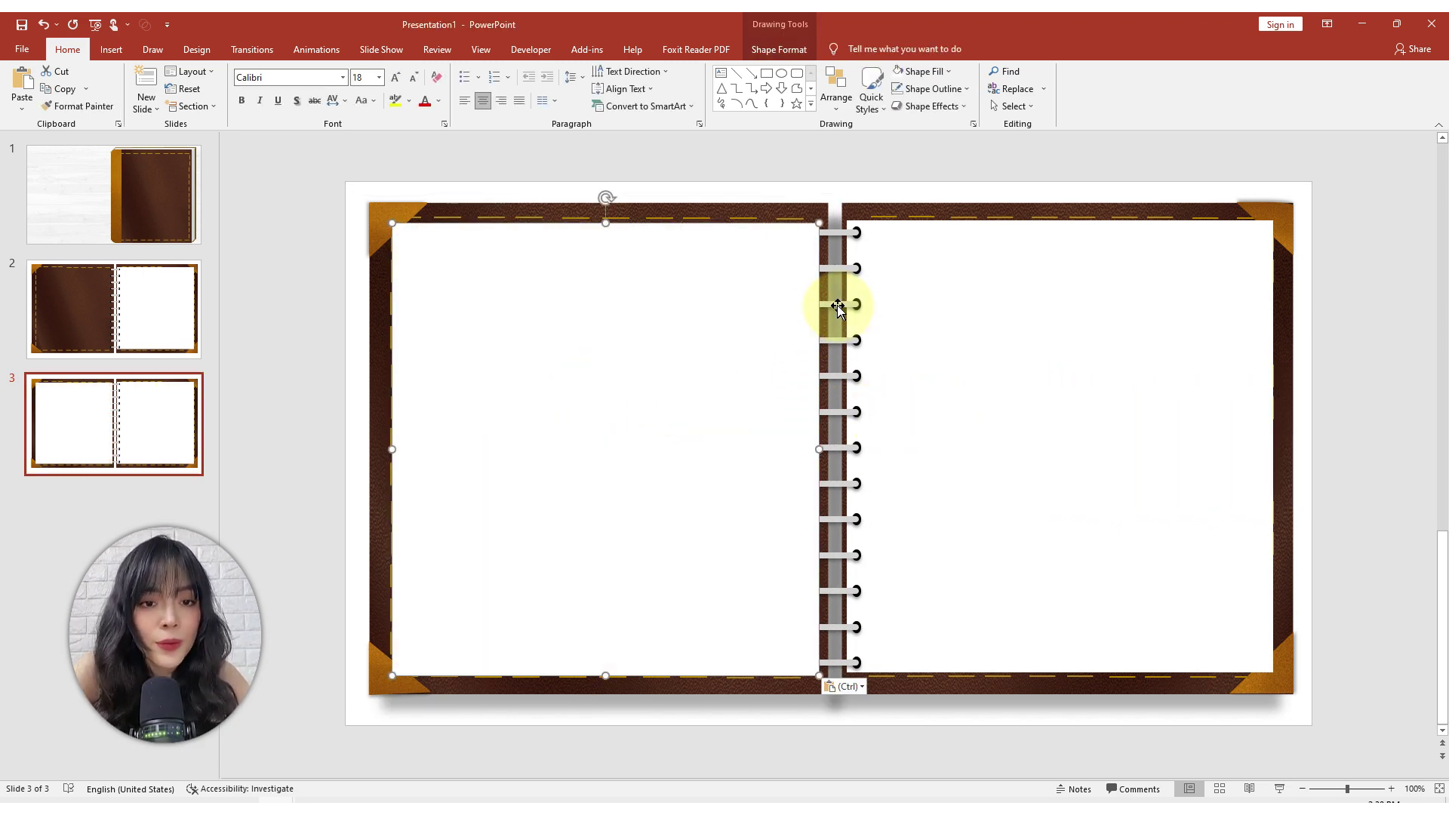
right_click(838, 306)
click(860, 408)
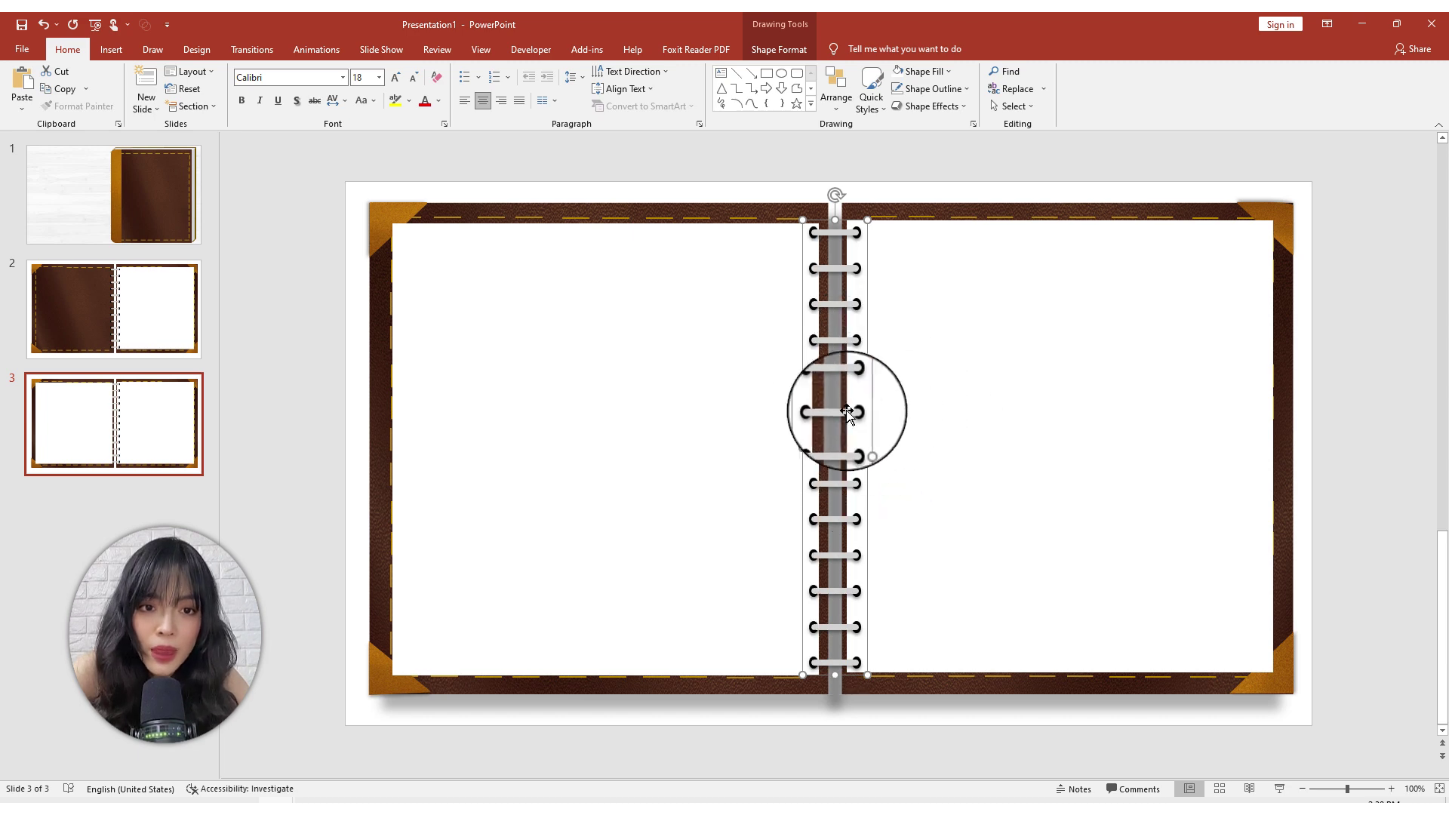
Step: Select everything on slide 3 and group it into one notebook
click(721, 446)
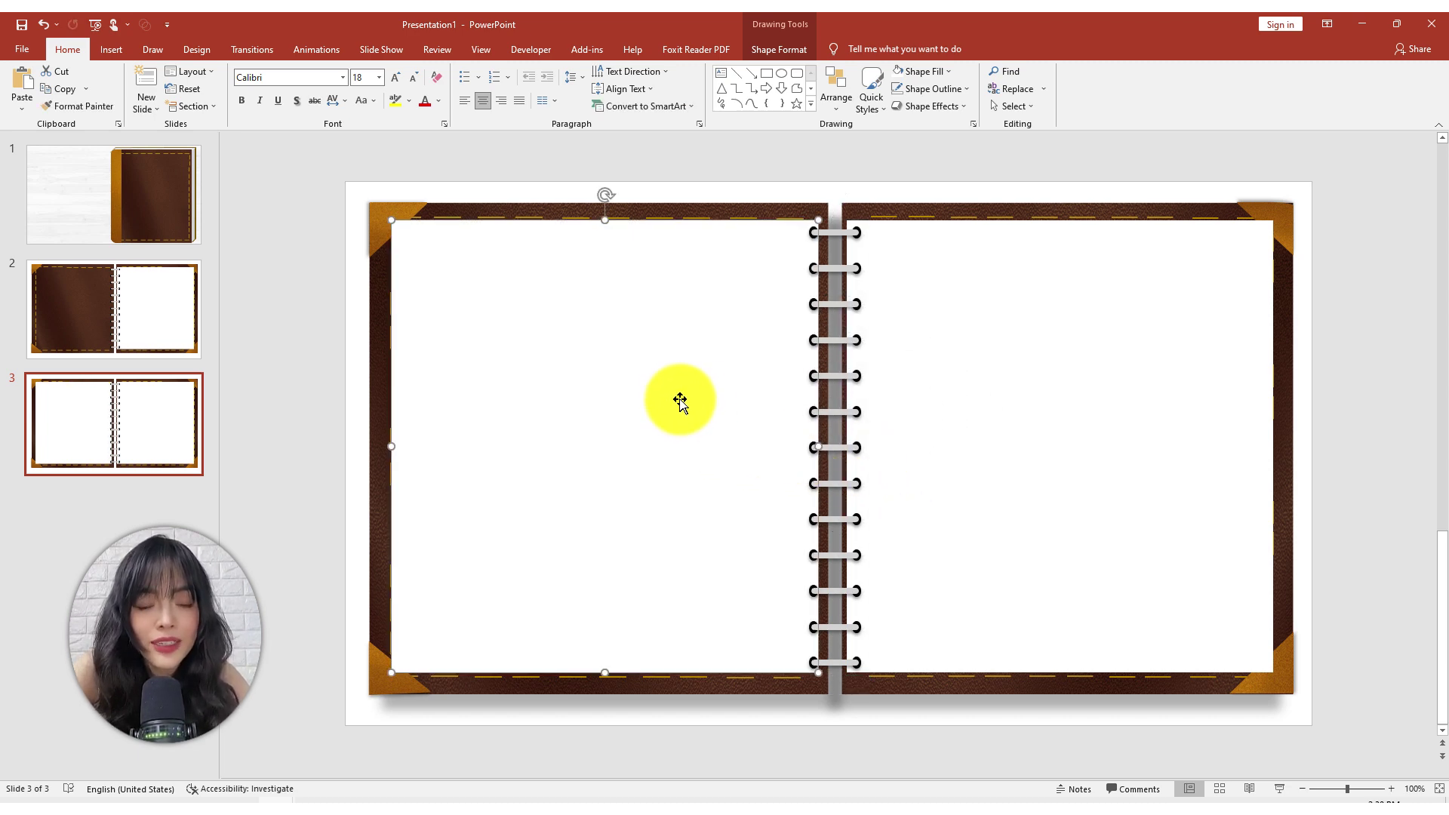
key(ctrl+a)
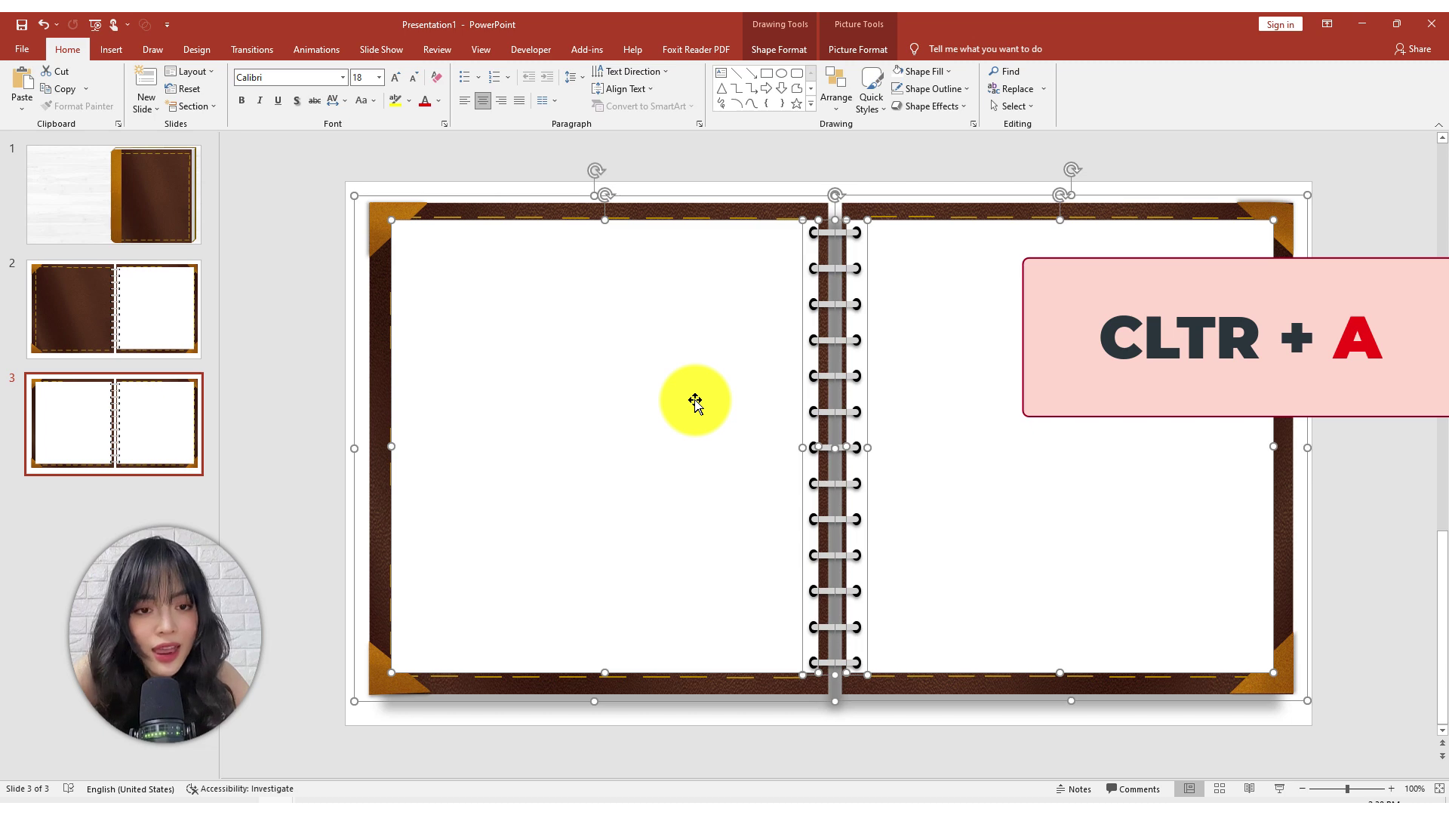
right_click(693, 401)
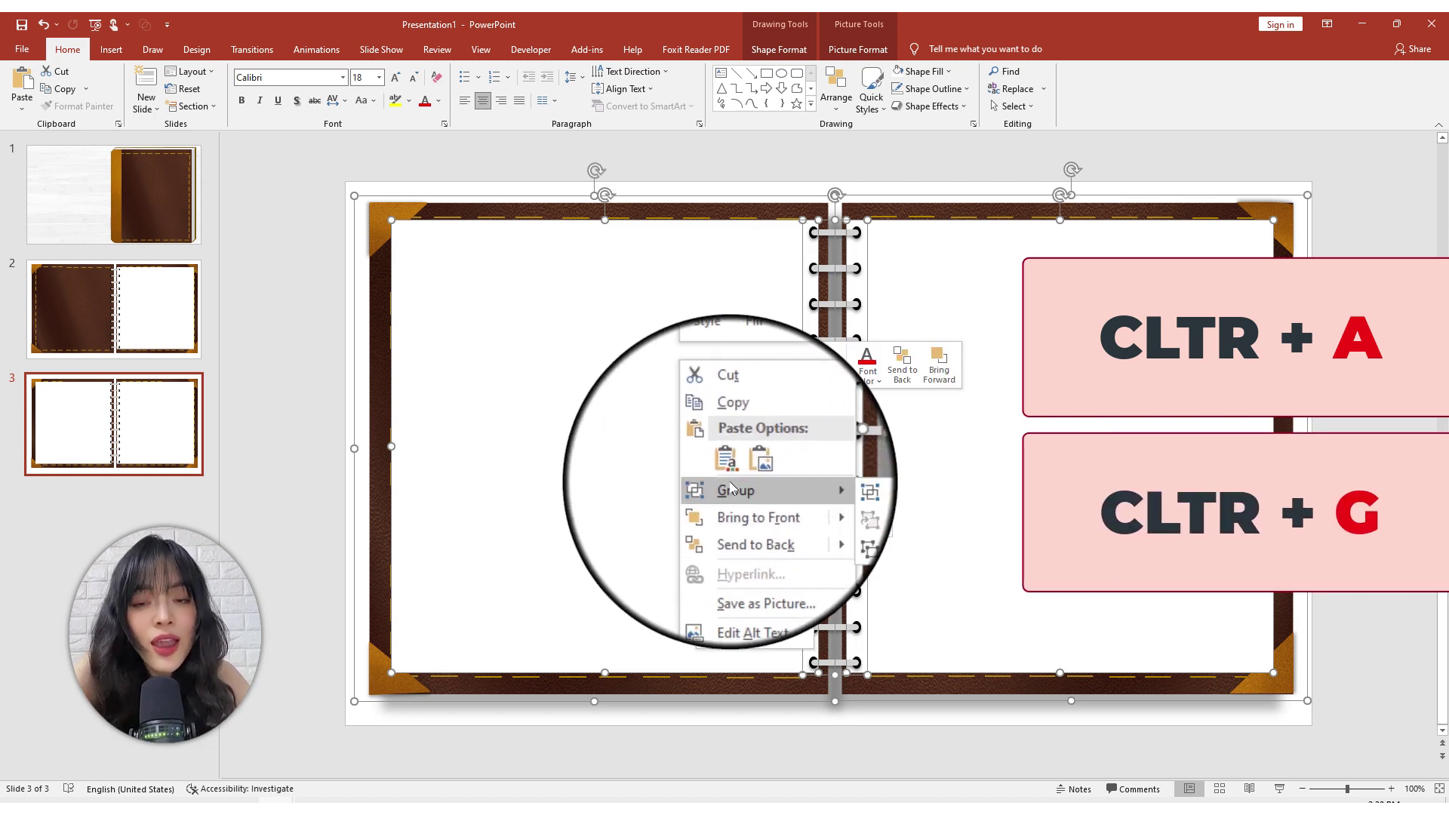
key(ctrl+g)
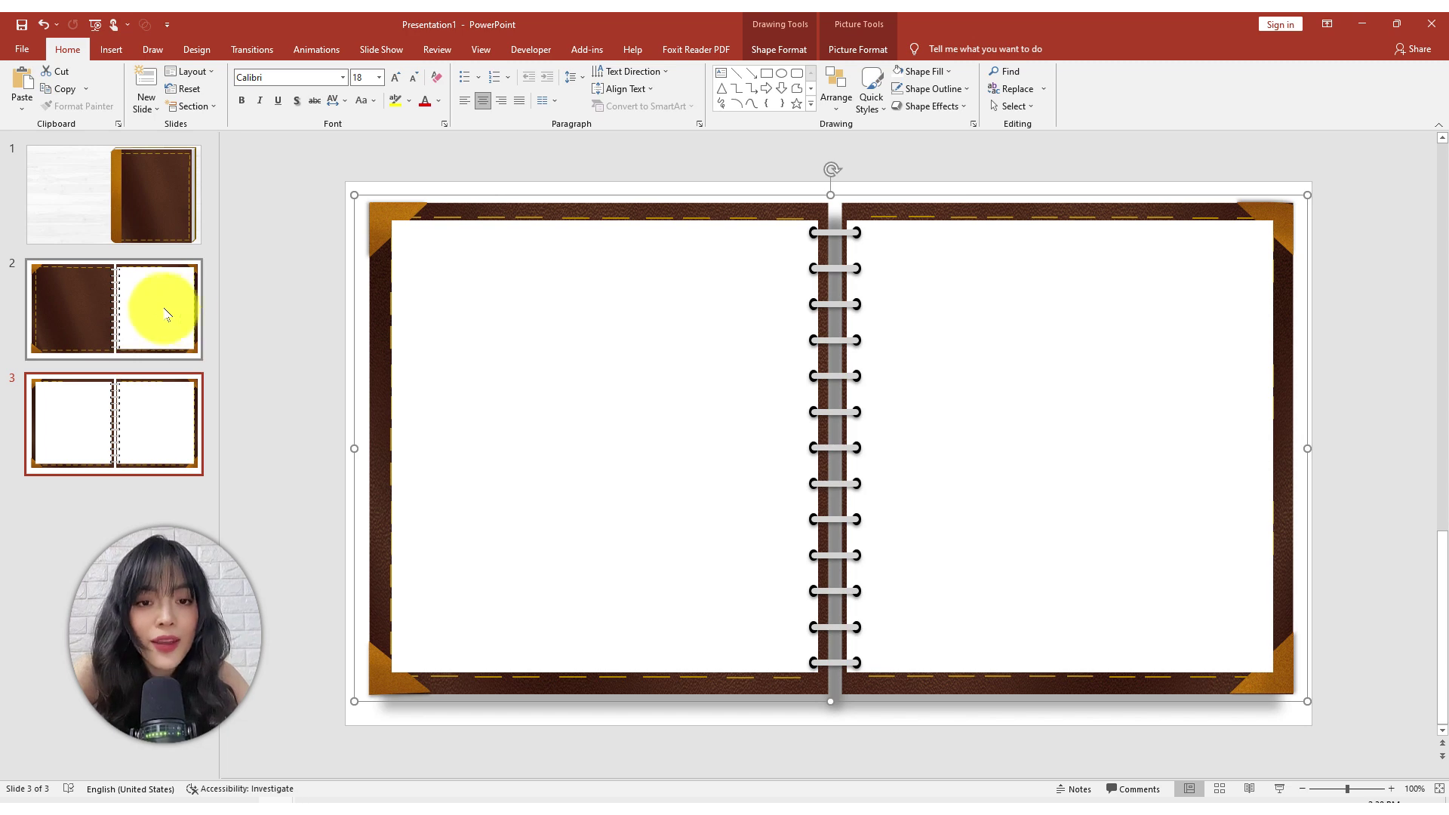
Step: Duplicate the slide 3 notebook spread three times as slides 4, 5 and 6
click(143, 301)
click(137, 198)
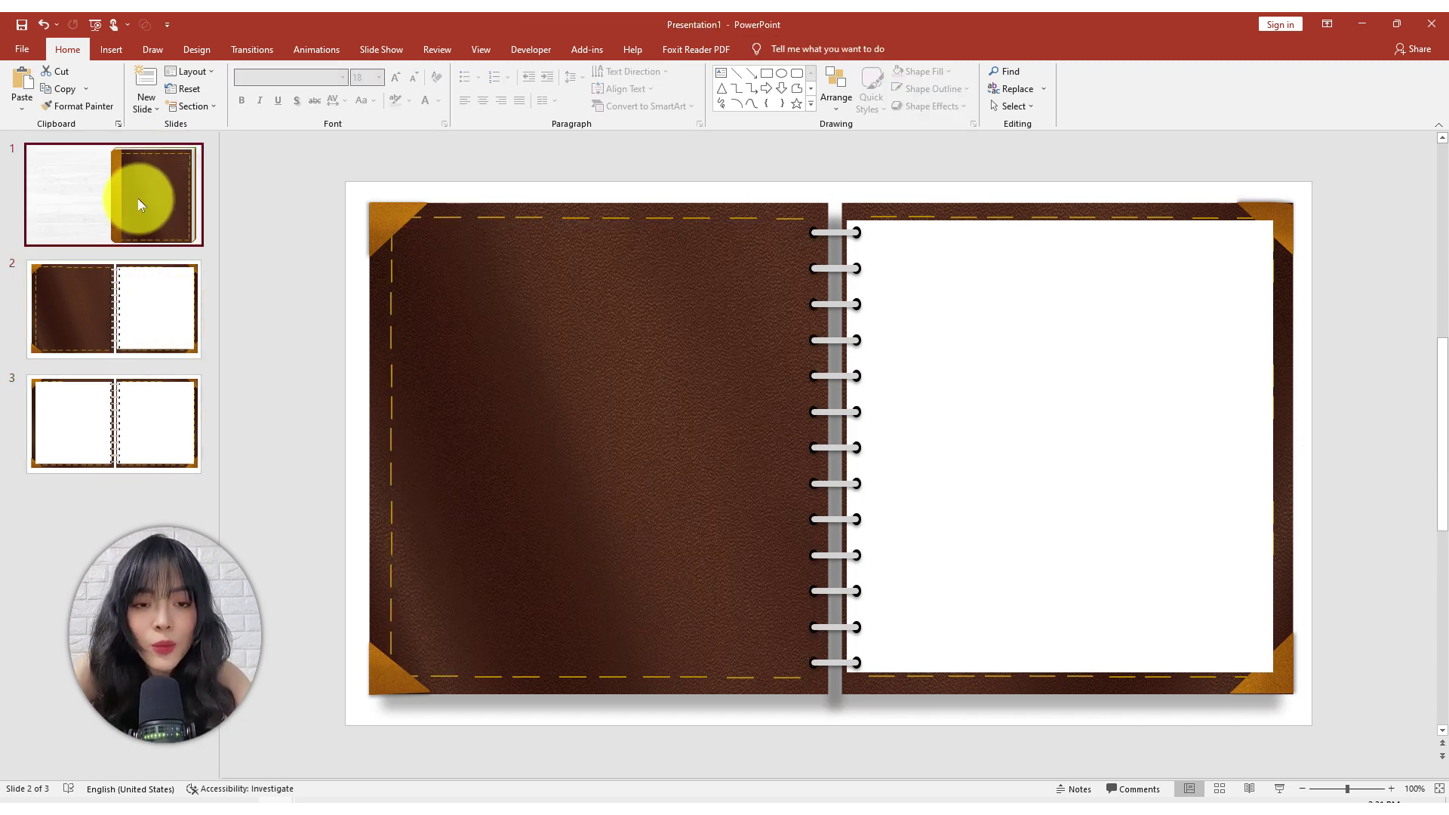
click(140, 453)
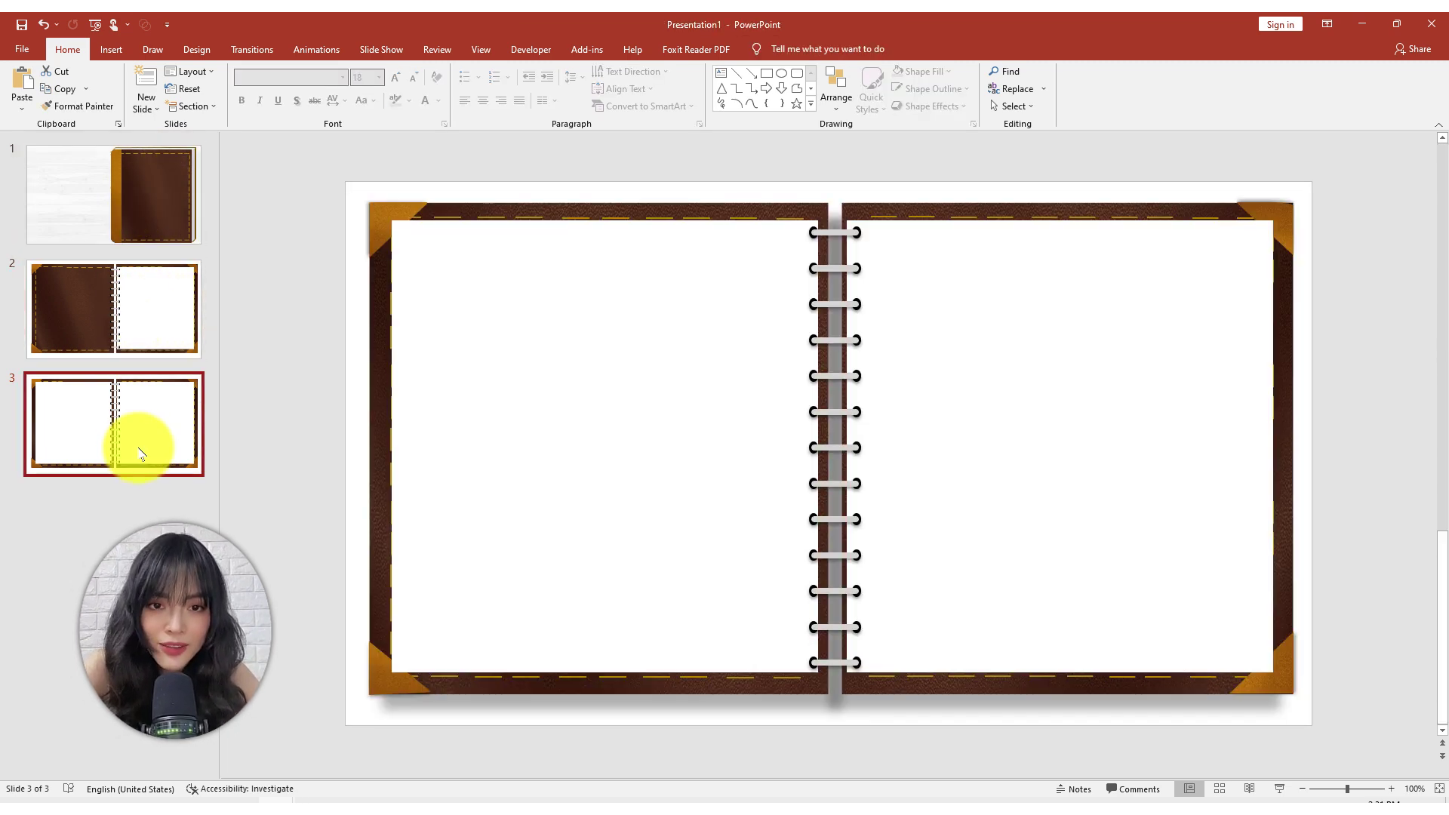
key(ctrl+d)
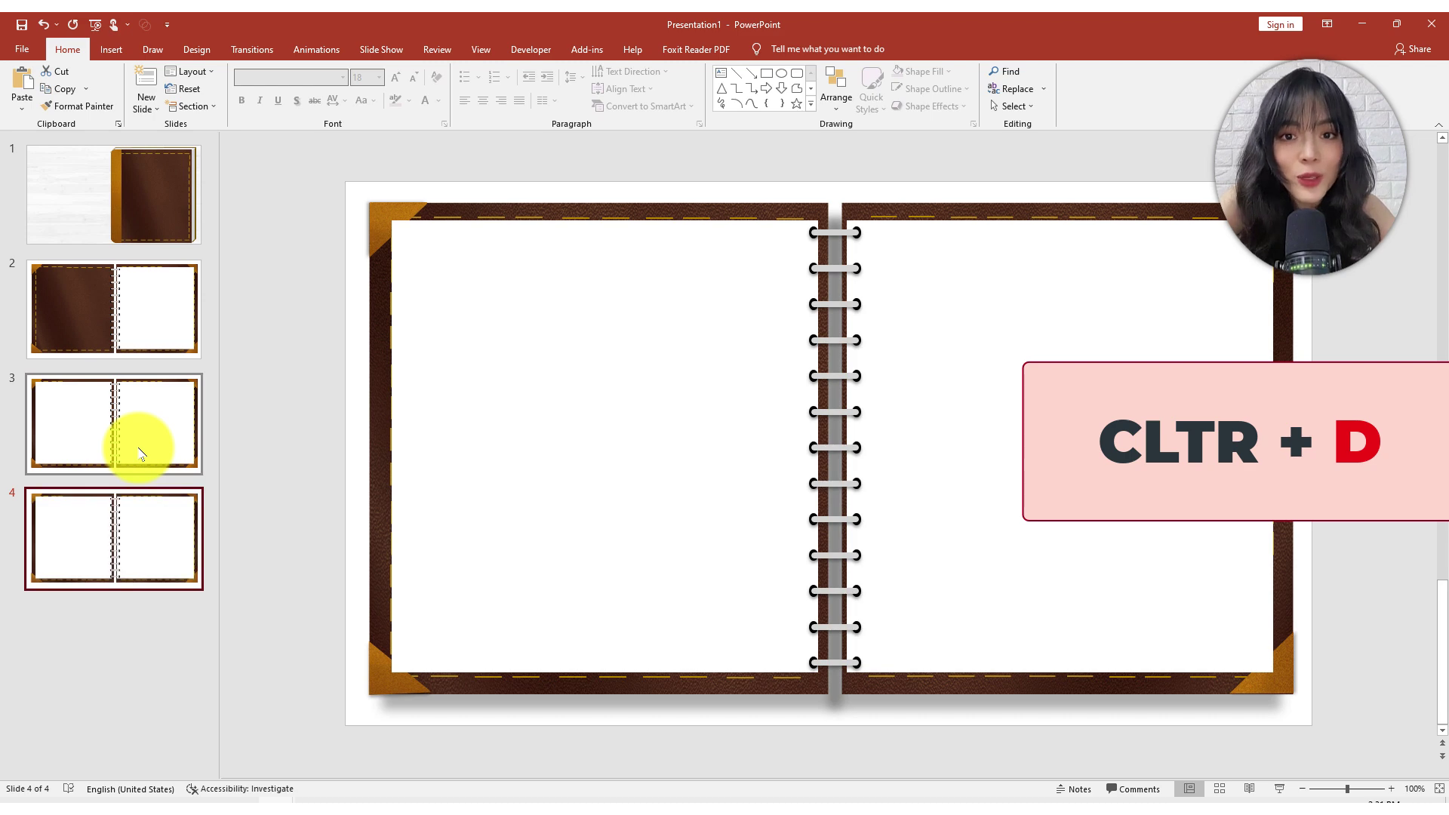
key(ctrl+d)
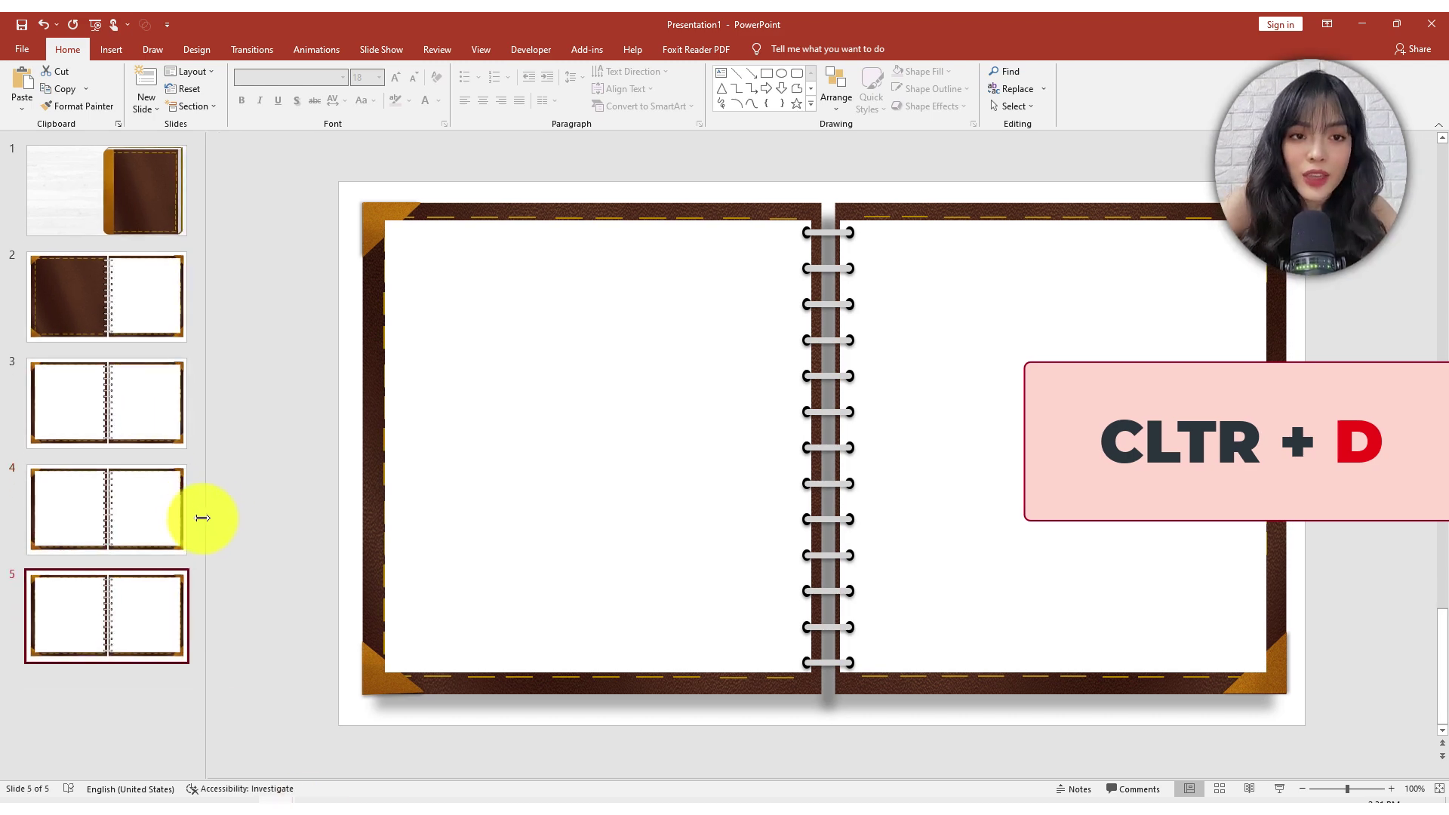
key(ctrl+d)
Step: Delete slide 6's right white page to reveal the brown back cover
click(962, 452)
click(996, 432)
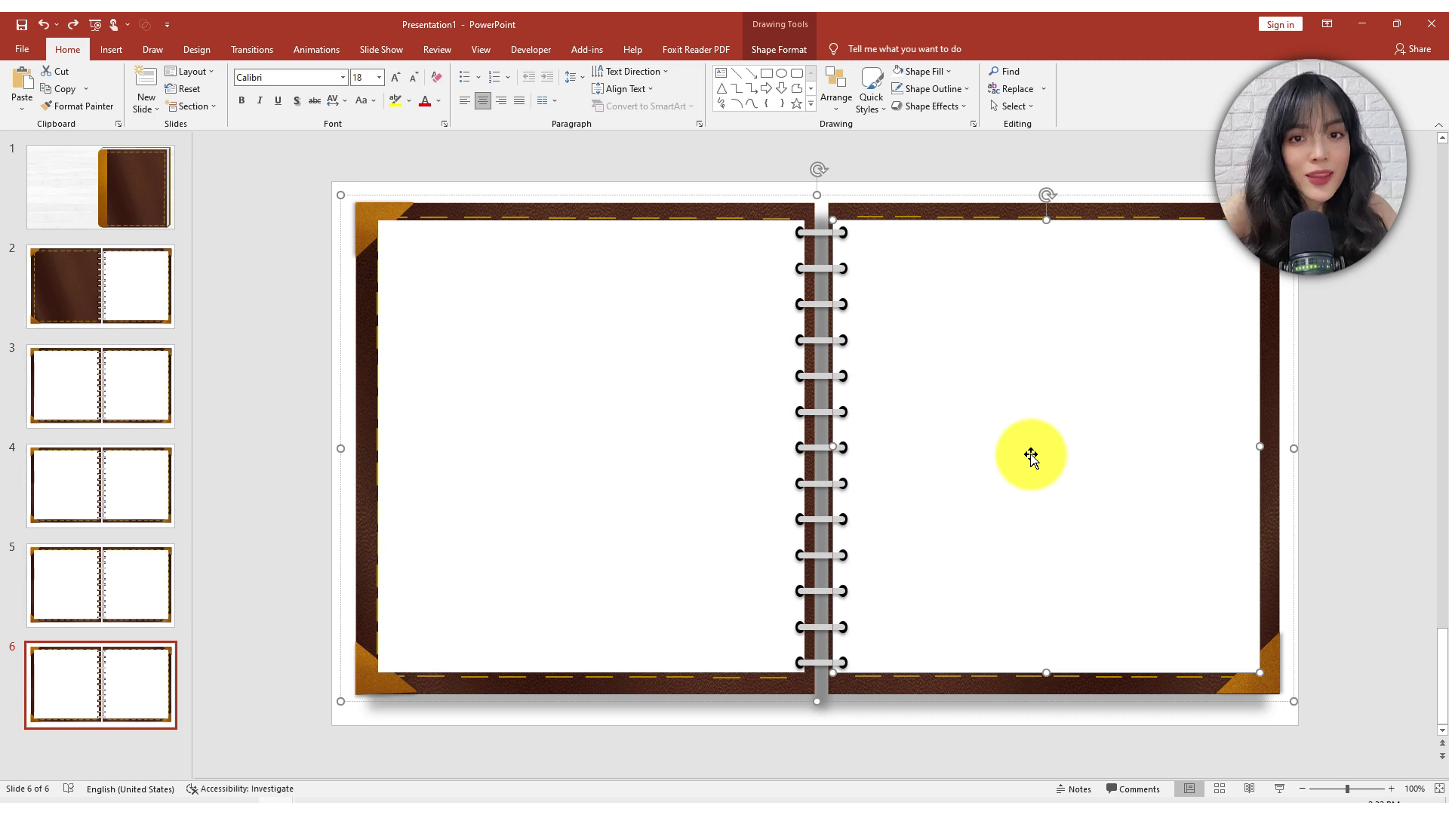
key(Delete)
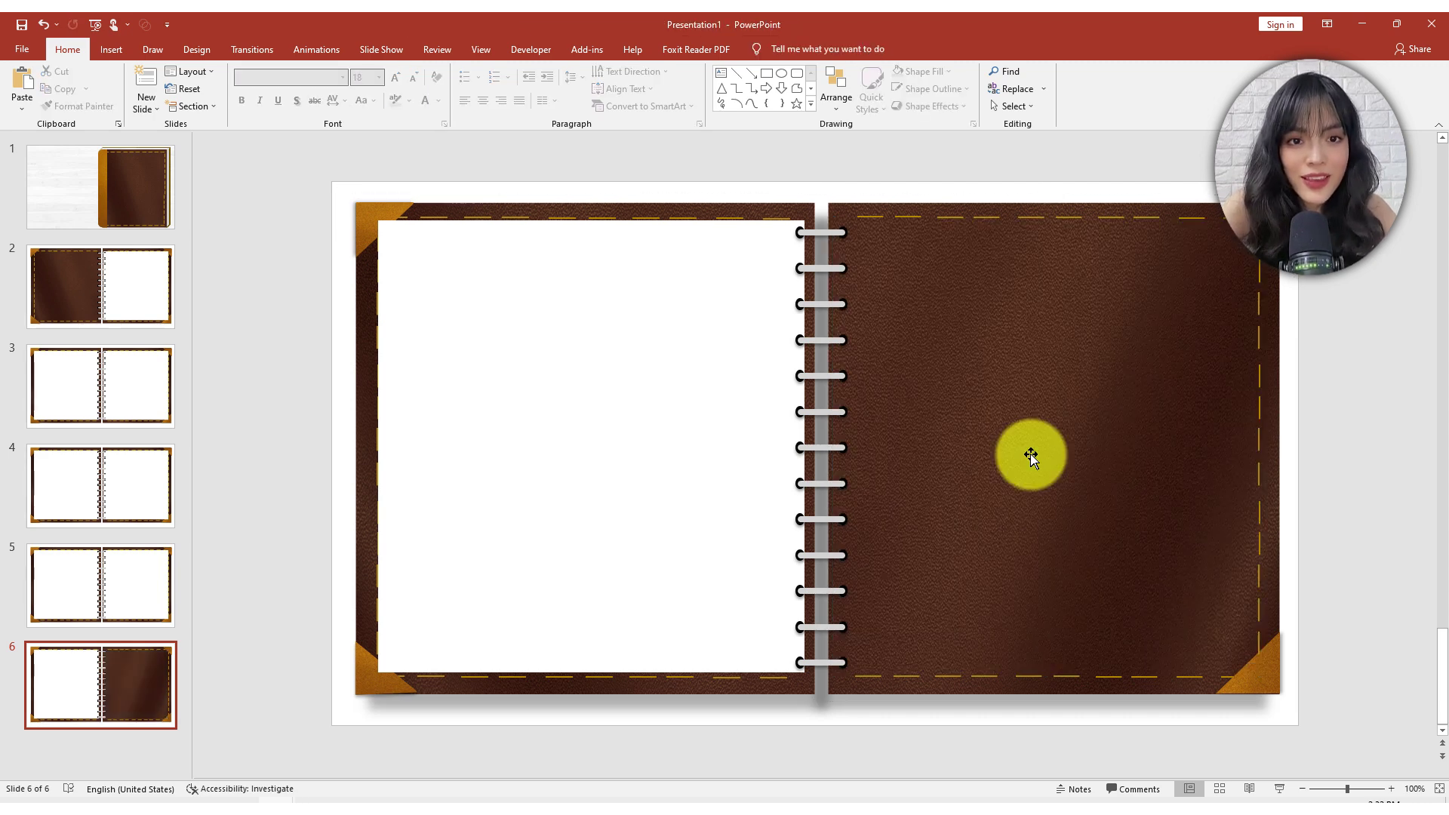
Step: Paste 'The End' on the back cover and 'thanks for listening!' on slide 6's left page
key(ctrl+v)
click(656, 451)
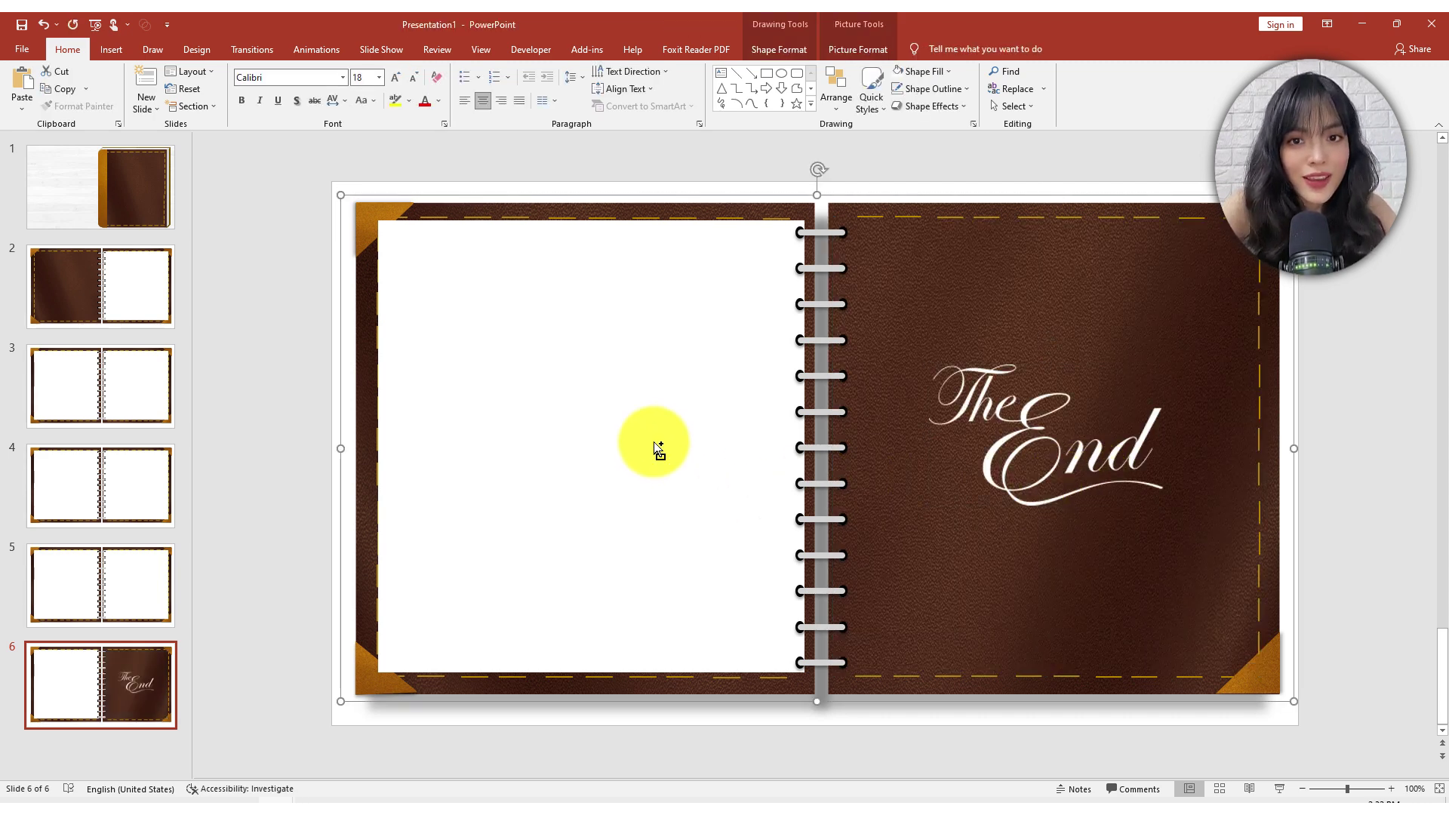
key(ctrl+v)
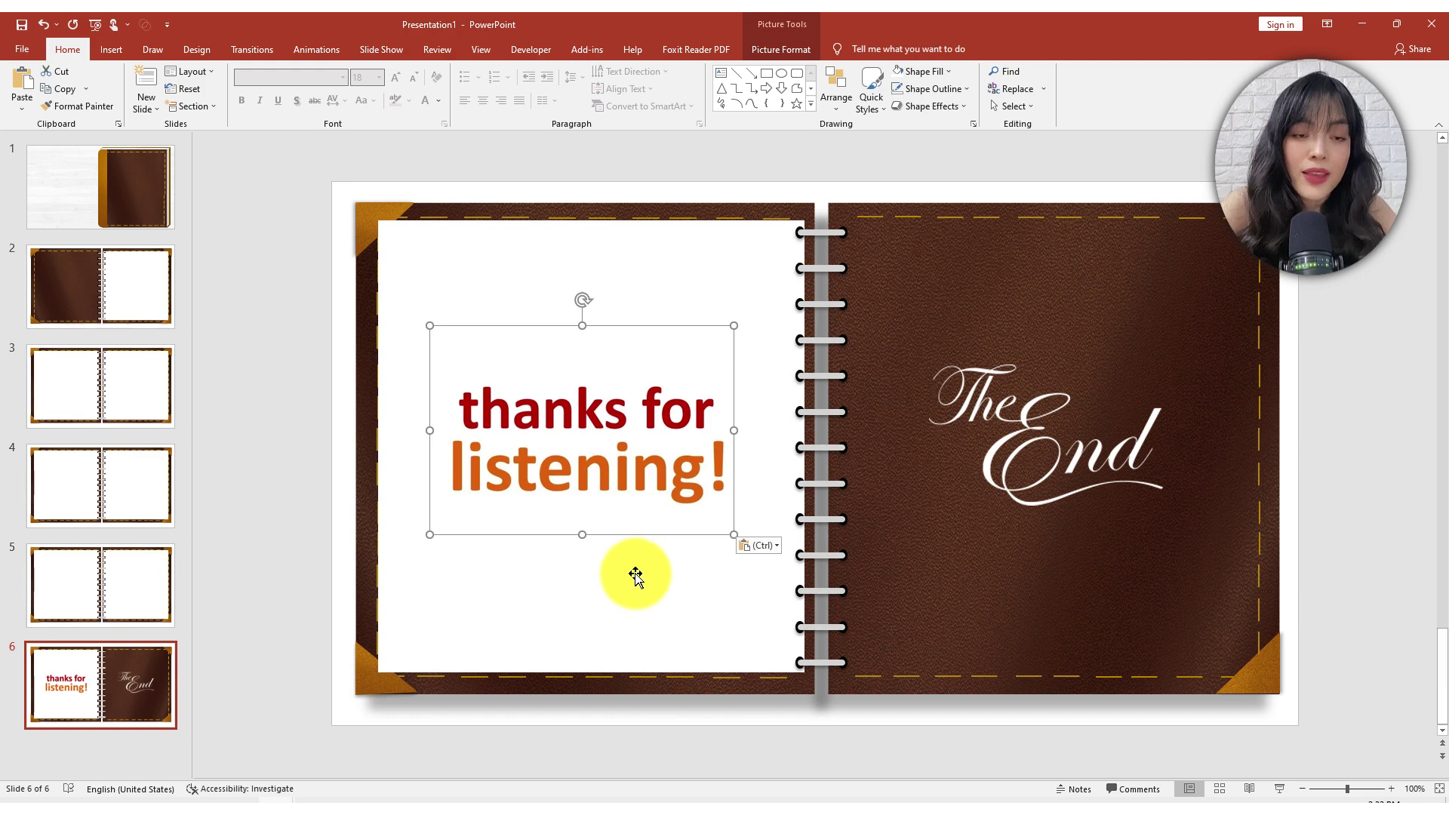
click(635, 575)
Step: Review slides 5 back through the cover and the spiral-notebook slide 2
click(78, 623)
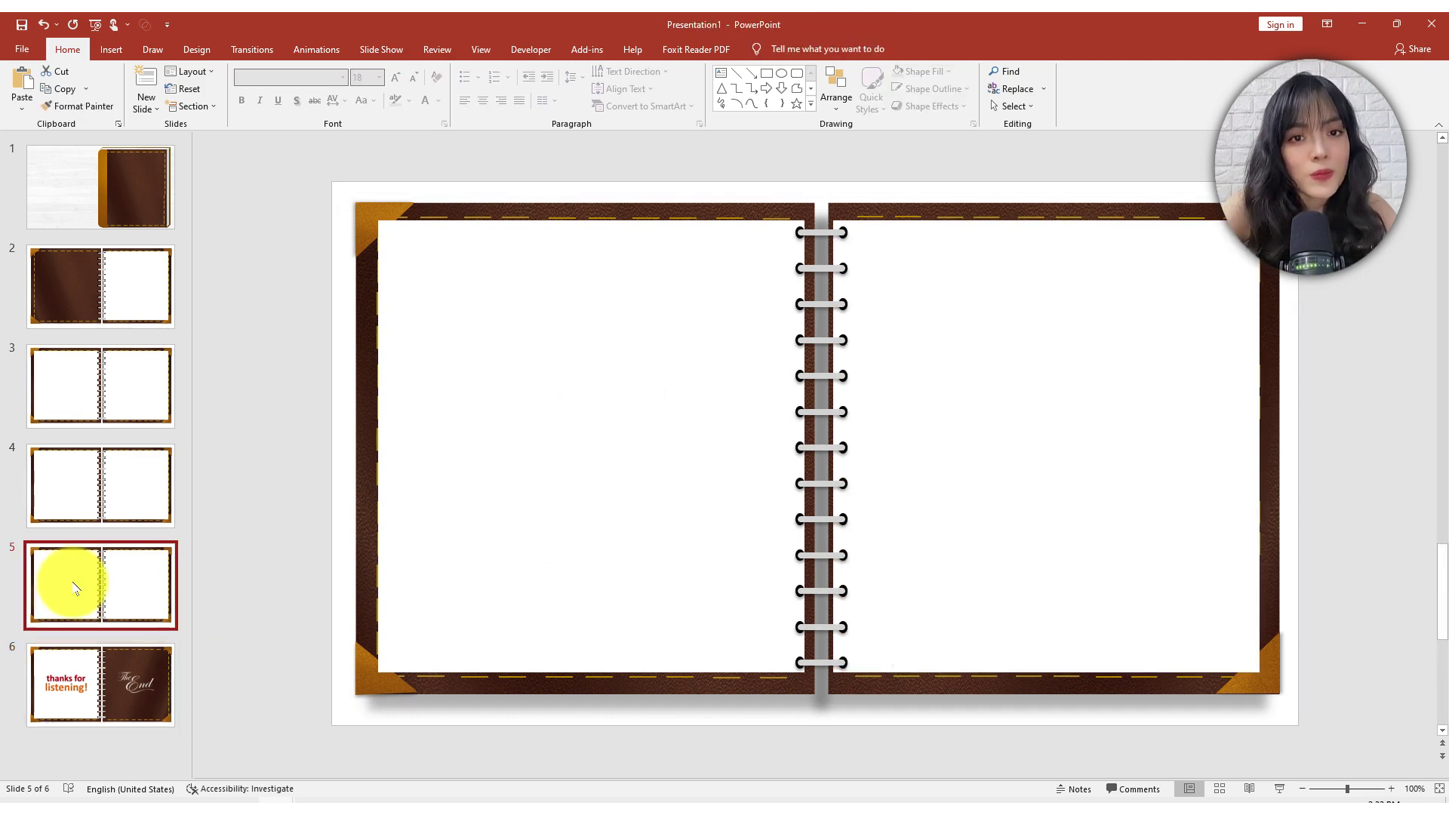
click(91, 491)
click(122, 400)
click(125, 281)
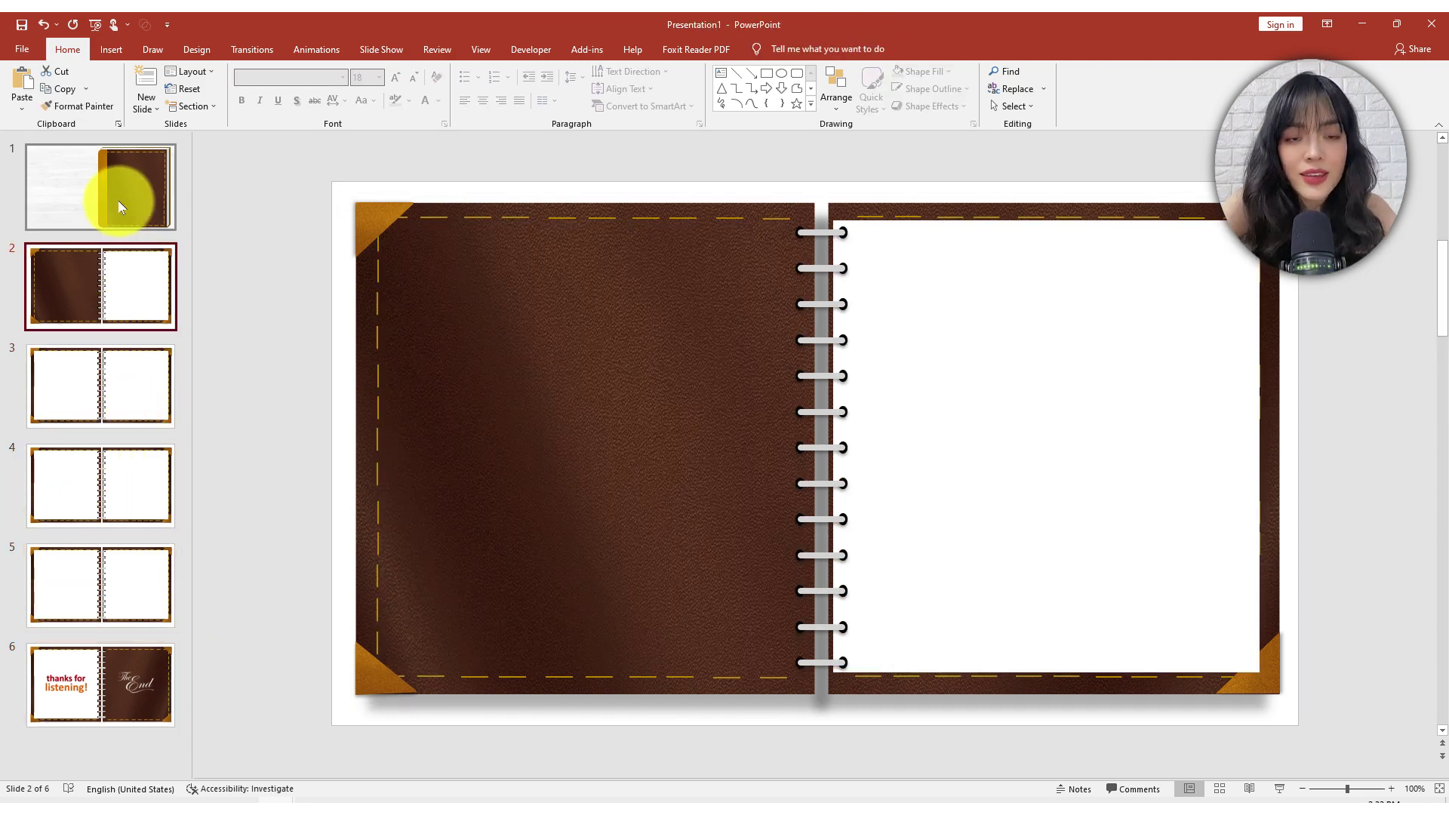
click(117, 199)
click(120, 270)
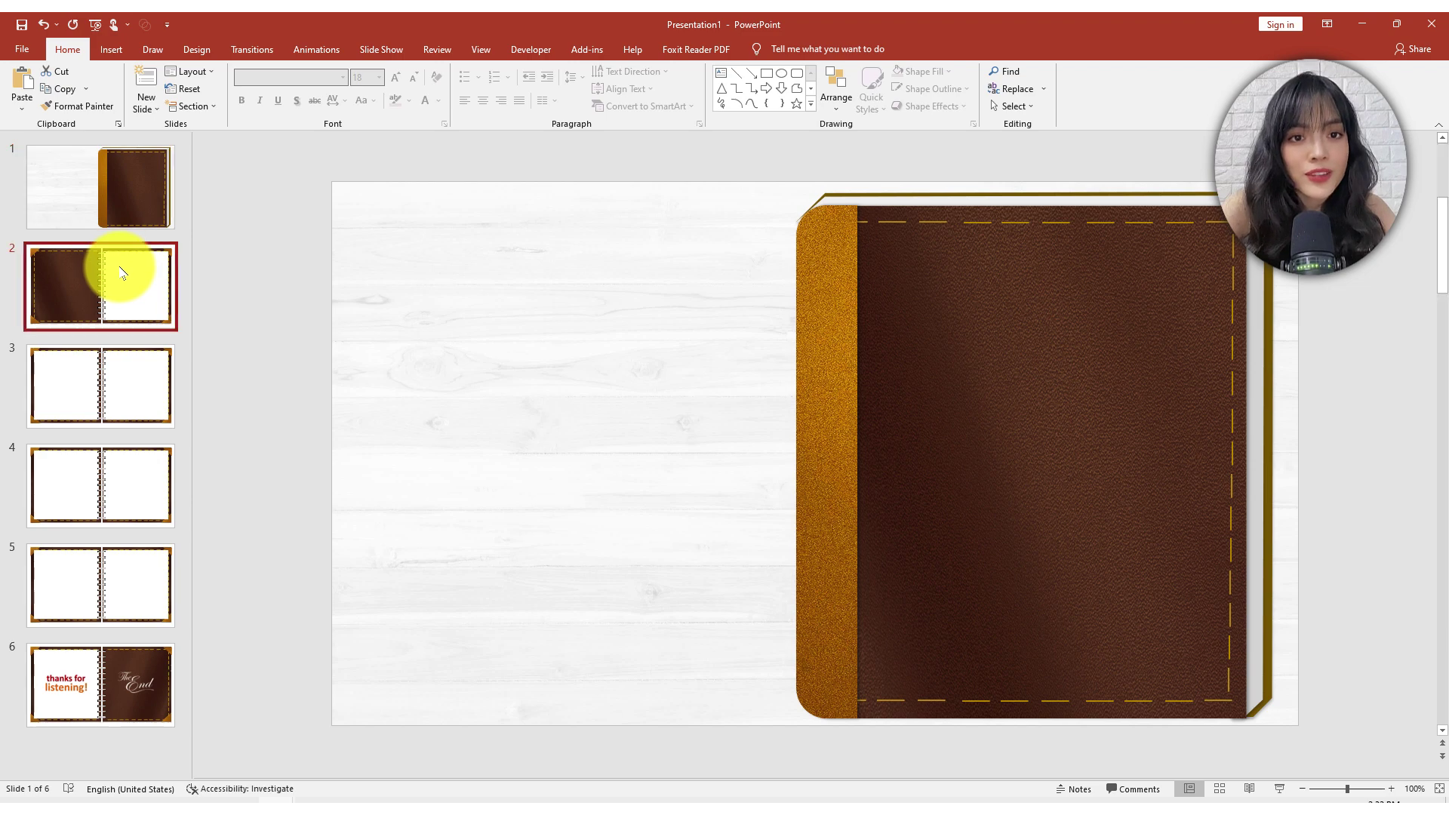
Step: Paste the Part 3, Part 2 and Part 1 page content onto slides 5, 4 and 3
click(100, 610)
key(ctrl+v)
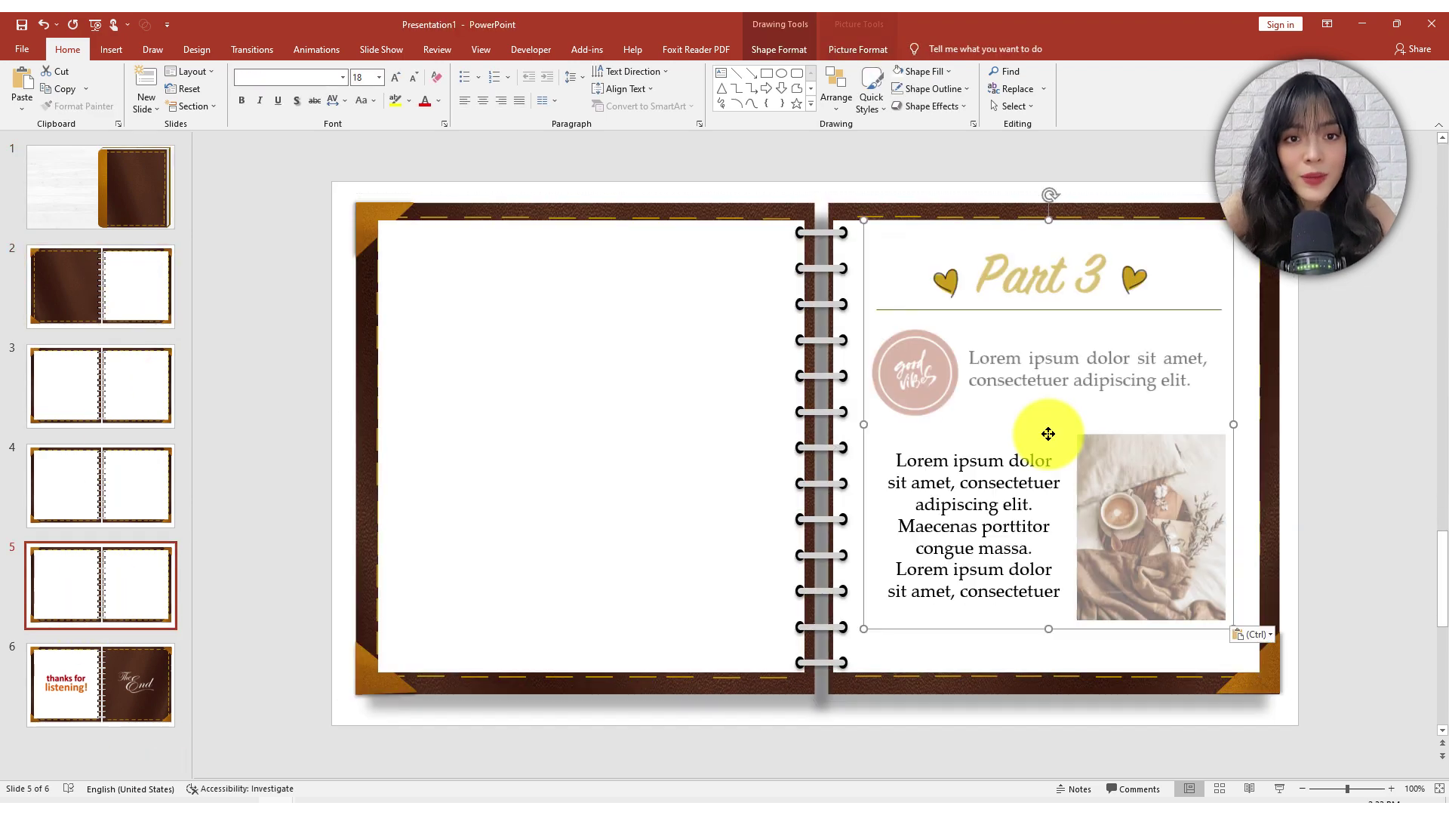
key(ctrl+v)
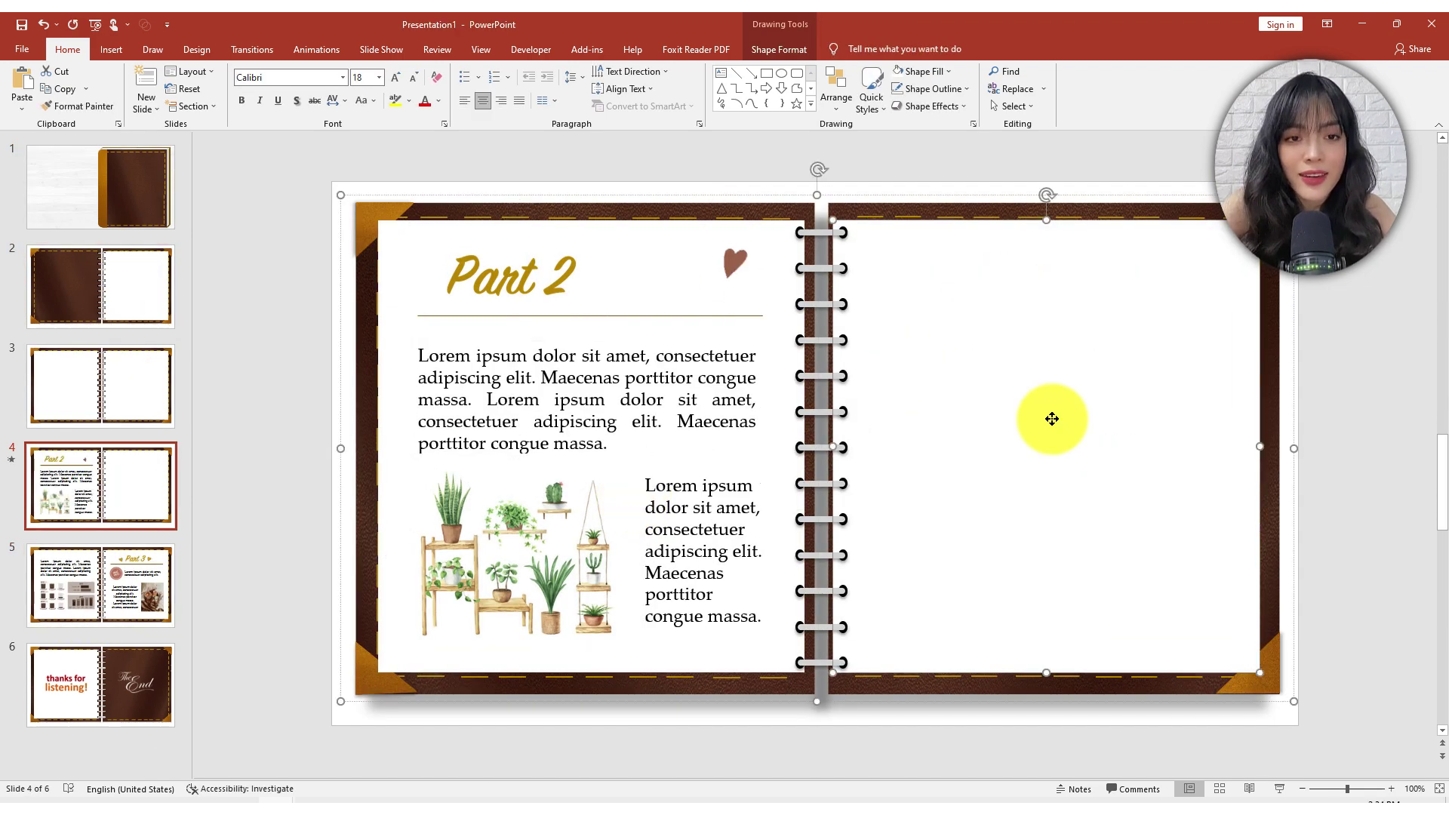
key(ctrl+v)
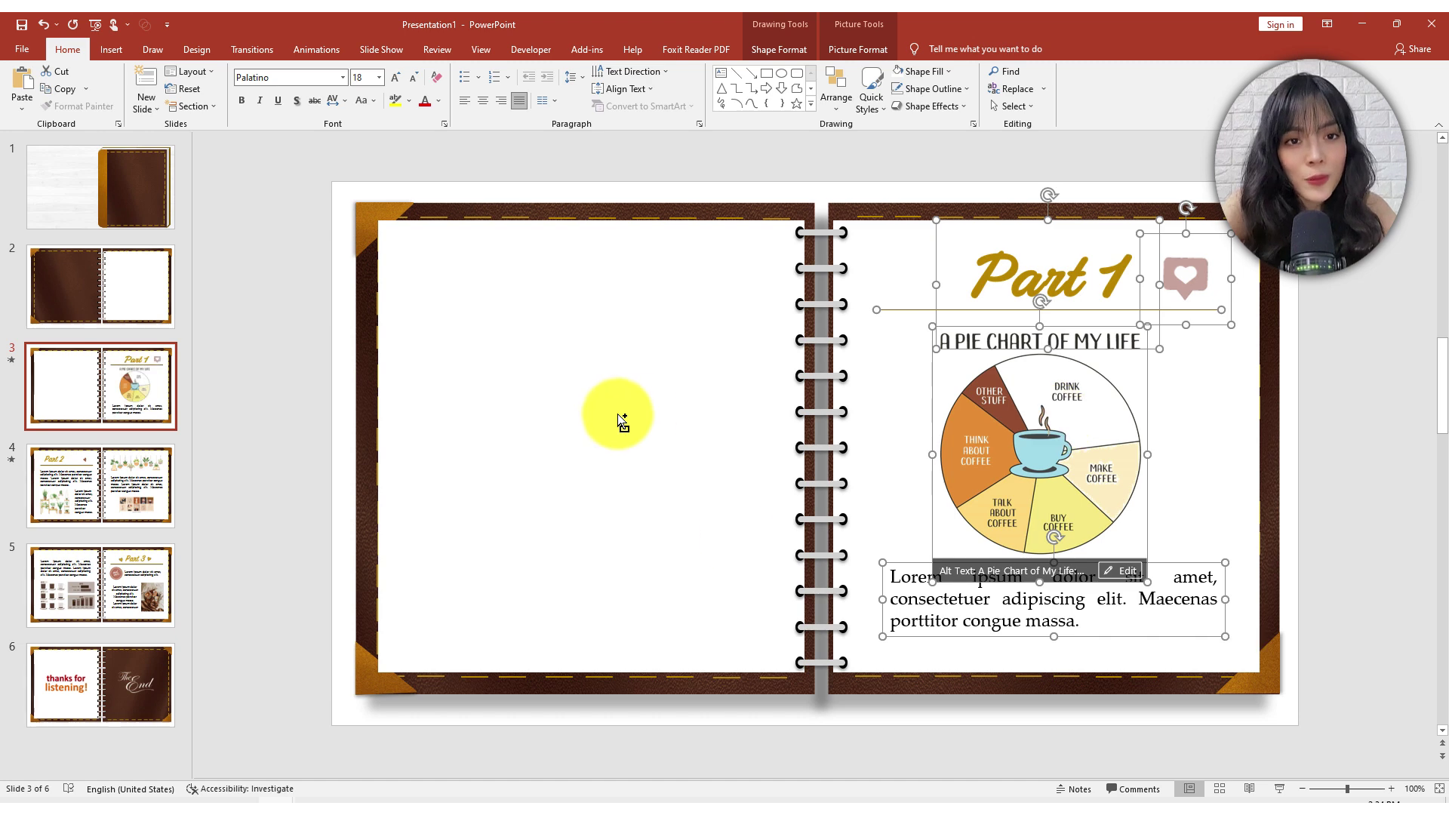
key(ctrl+v)
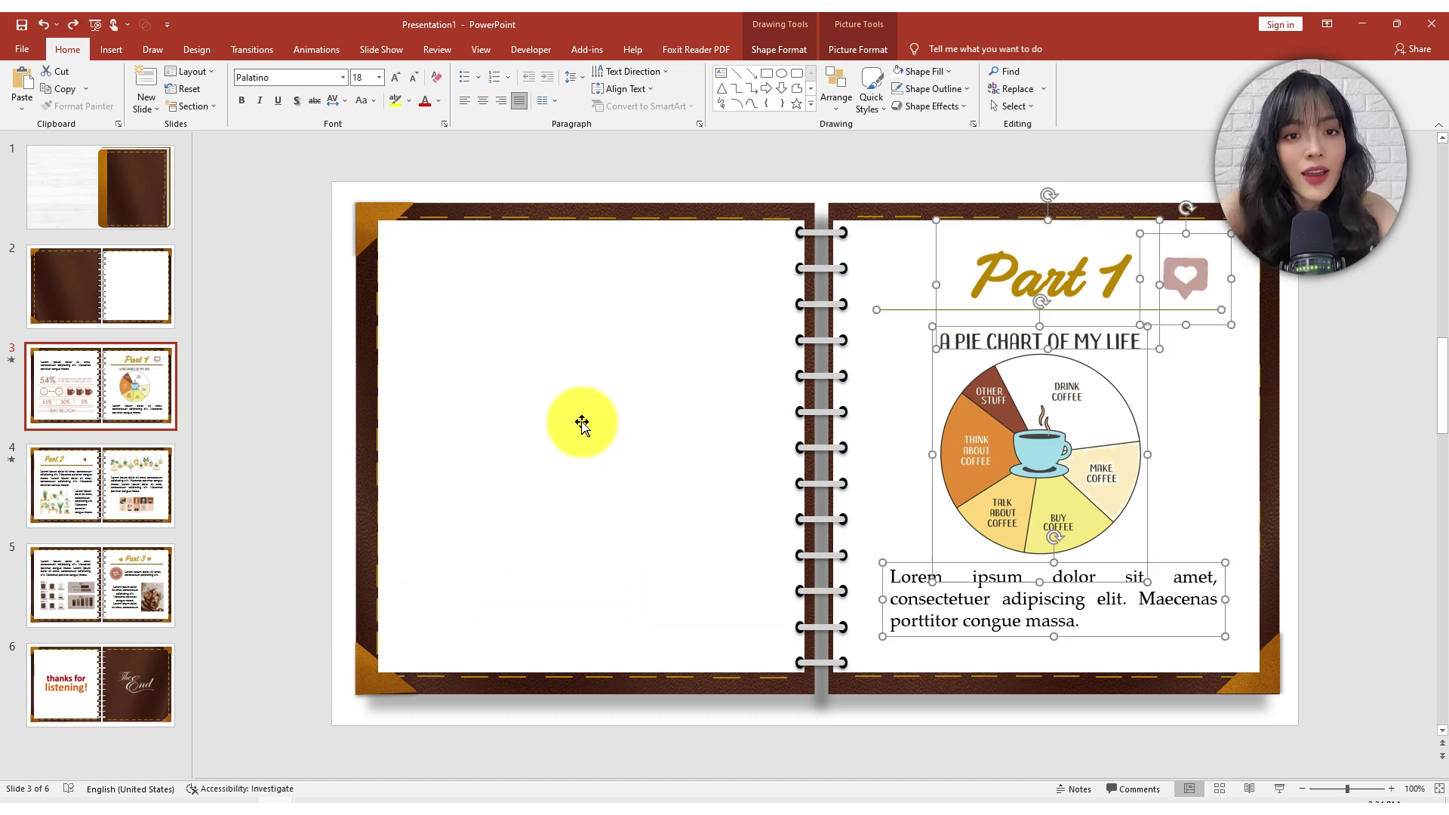
Step: Paste 'Title' and 'This is your presentation' onto the cover, then check slides 3–4 animations
click(162, 219)
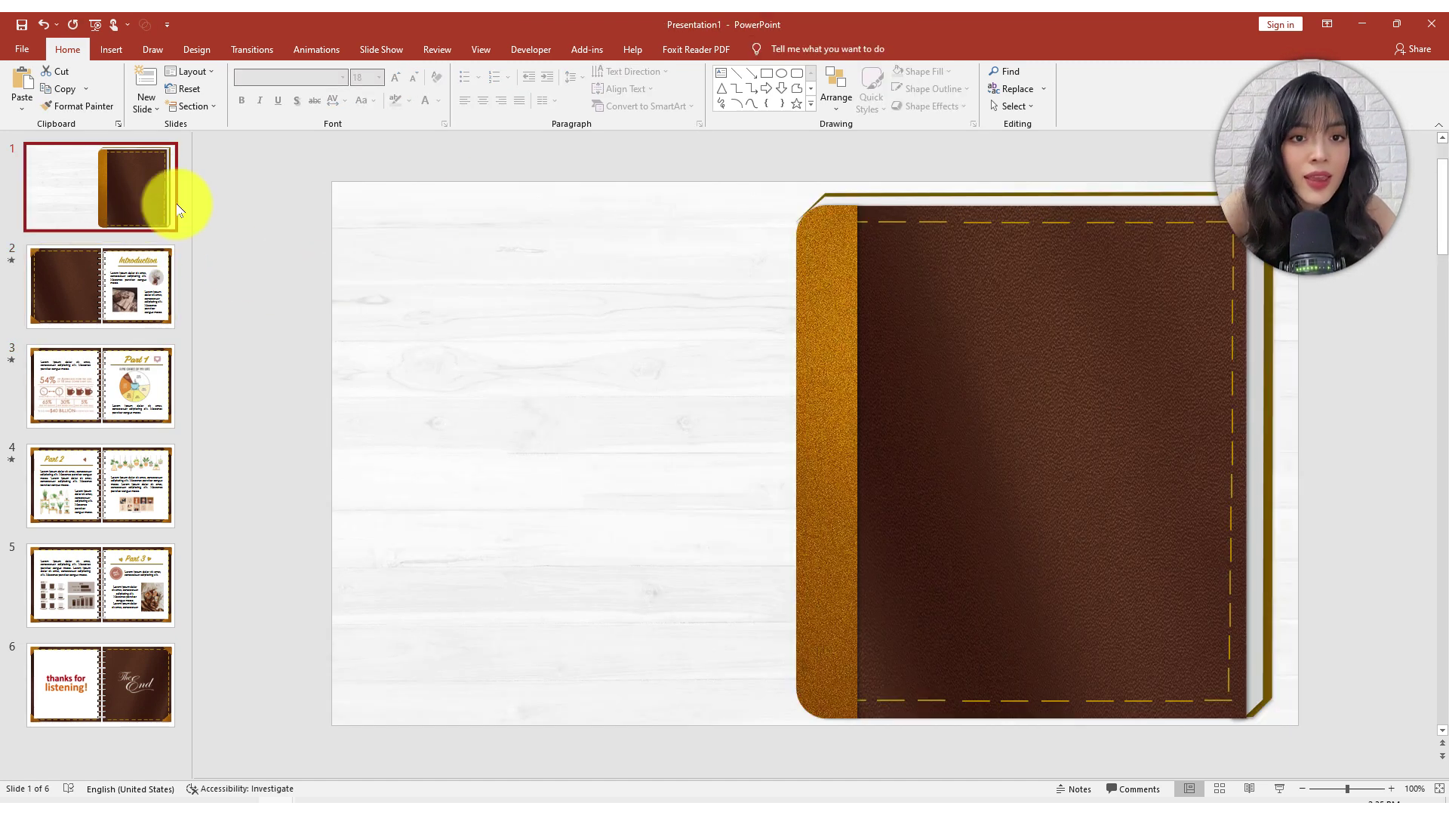
key(ctrl+v)
click(316, 49)
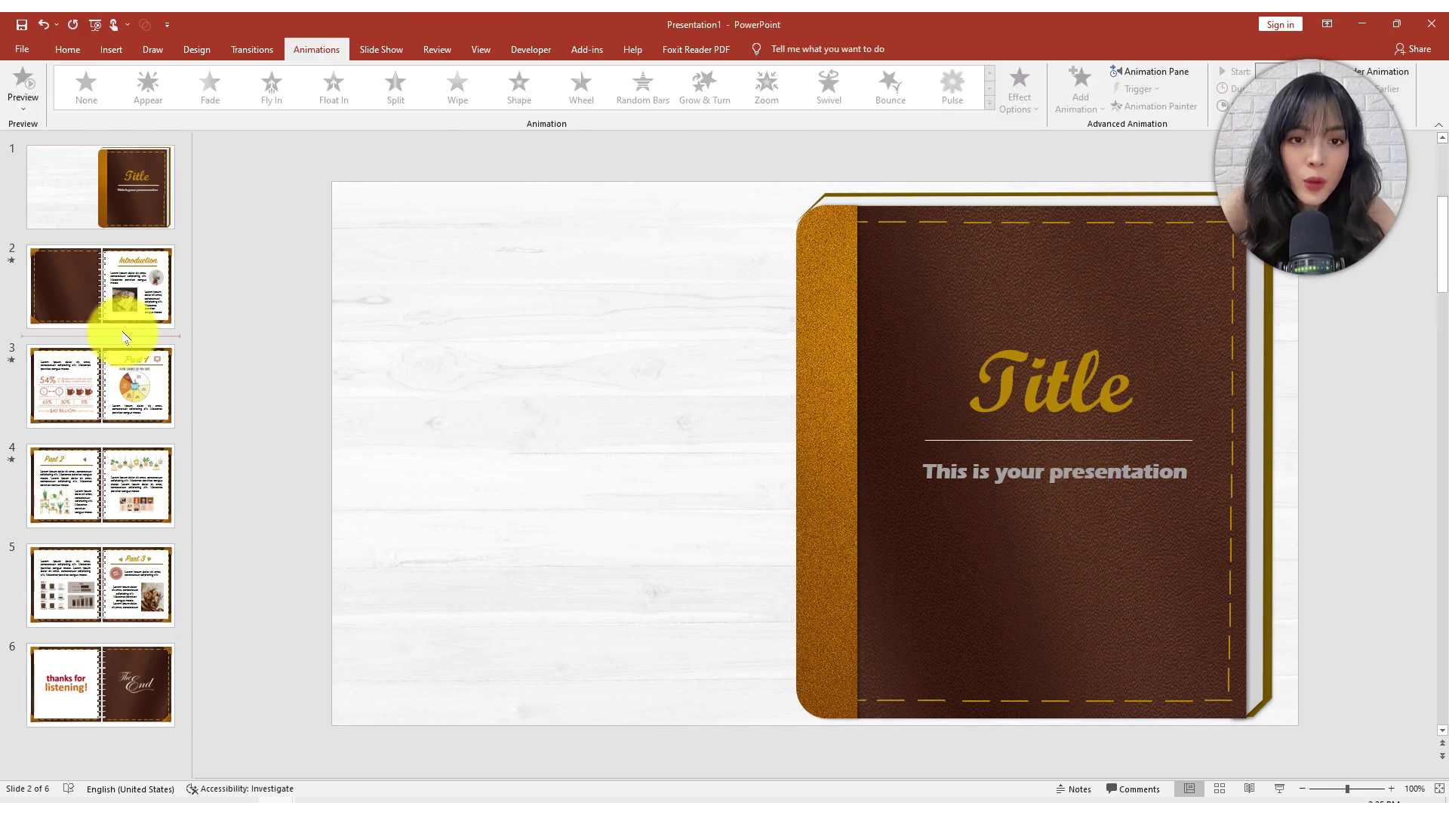
click(113, 404)
click(123, 498)
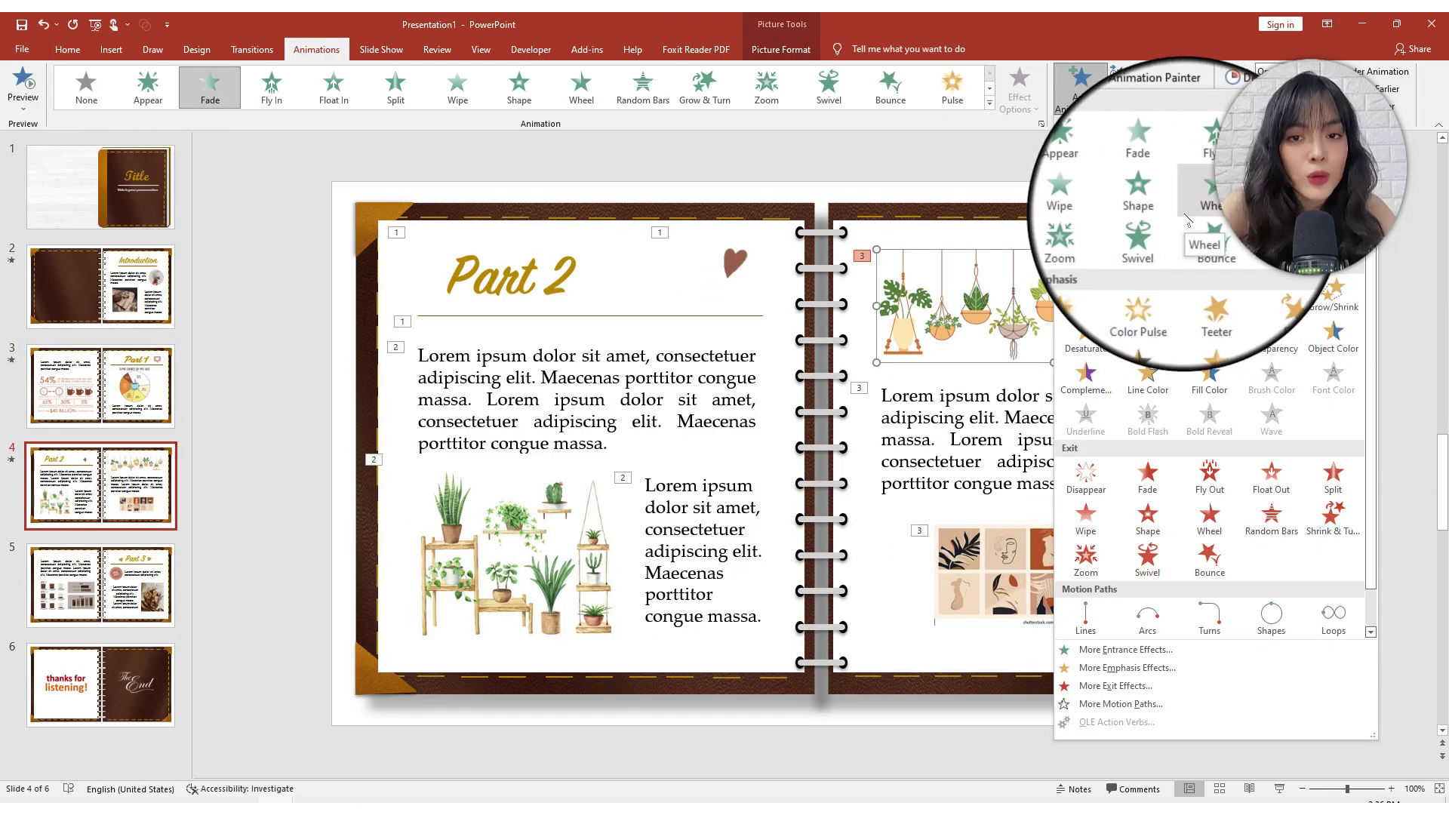
Step: Review the entrance animations on slides 1–5 in the Animation Pane
click(1144, 73)
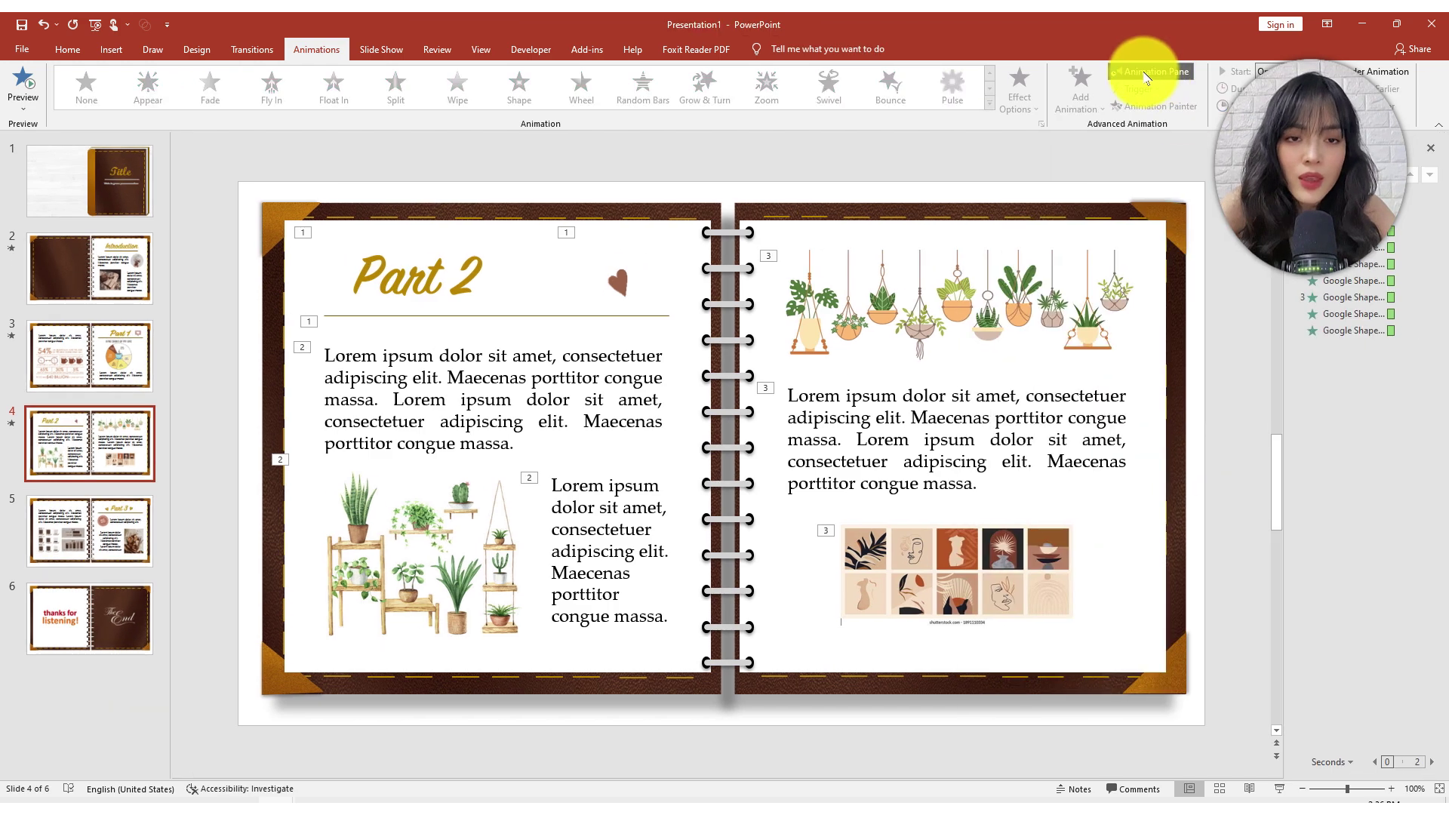
click(106, 498)
key(Home)
click(1430, 148)
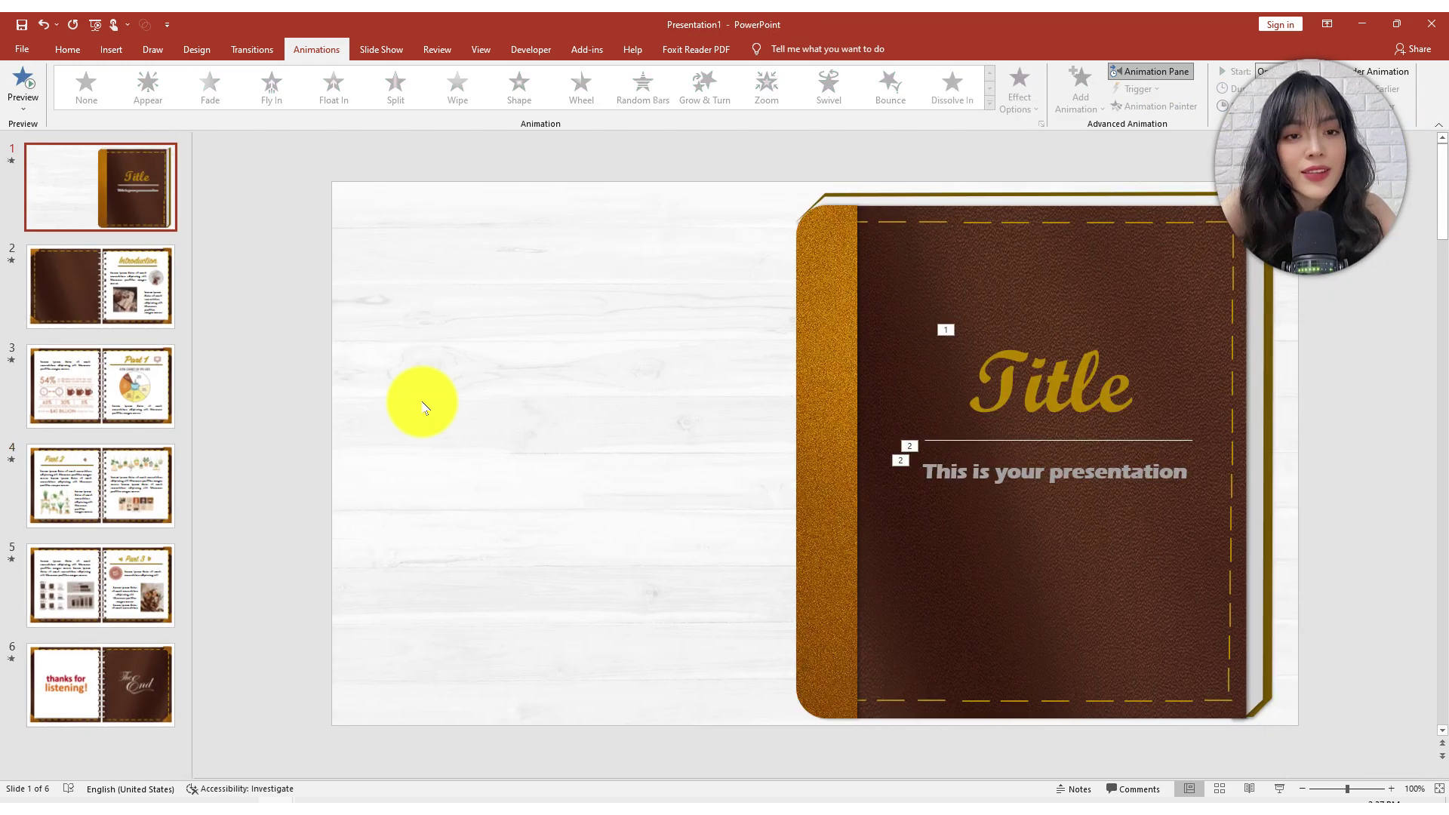
click(147, 304)
click(114, 388)
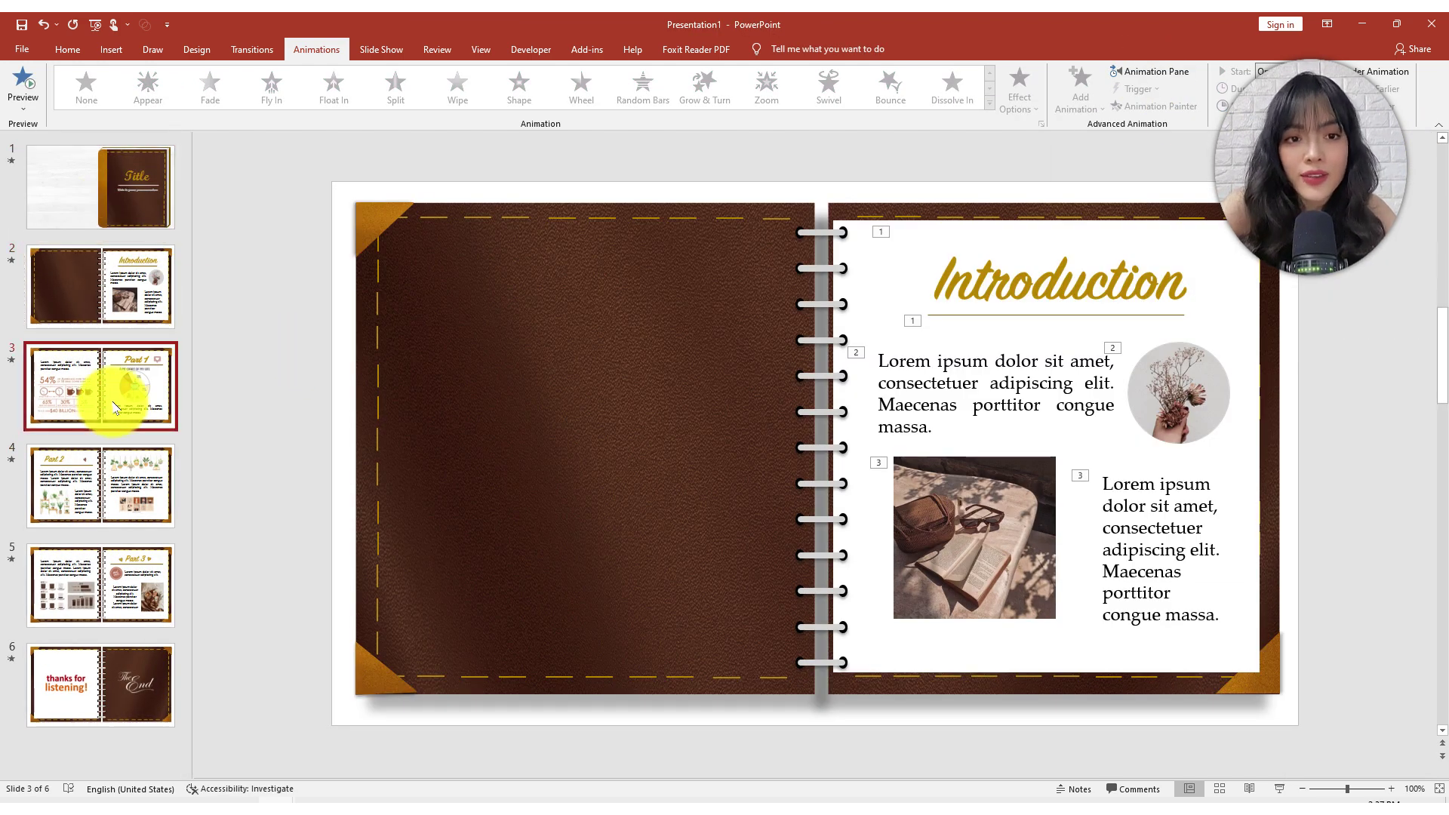
click(128, 177)
click(253, 51)
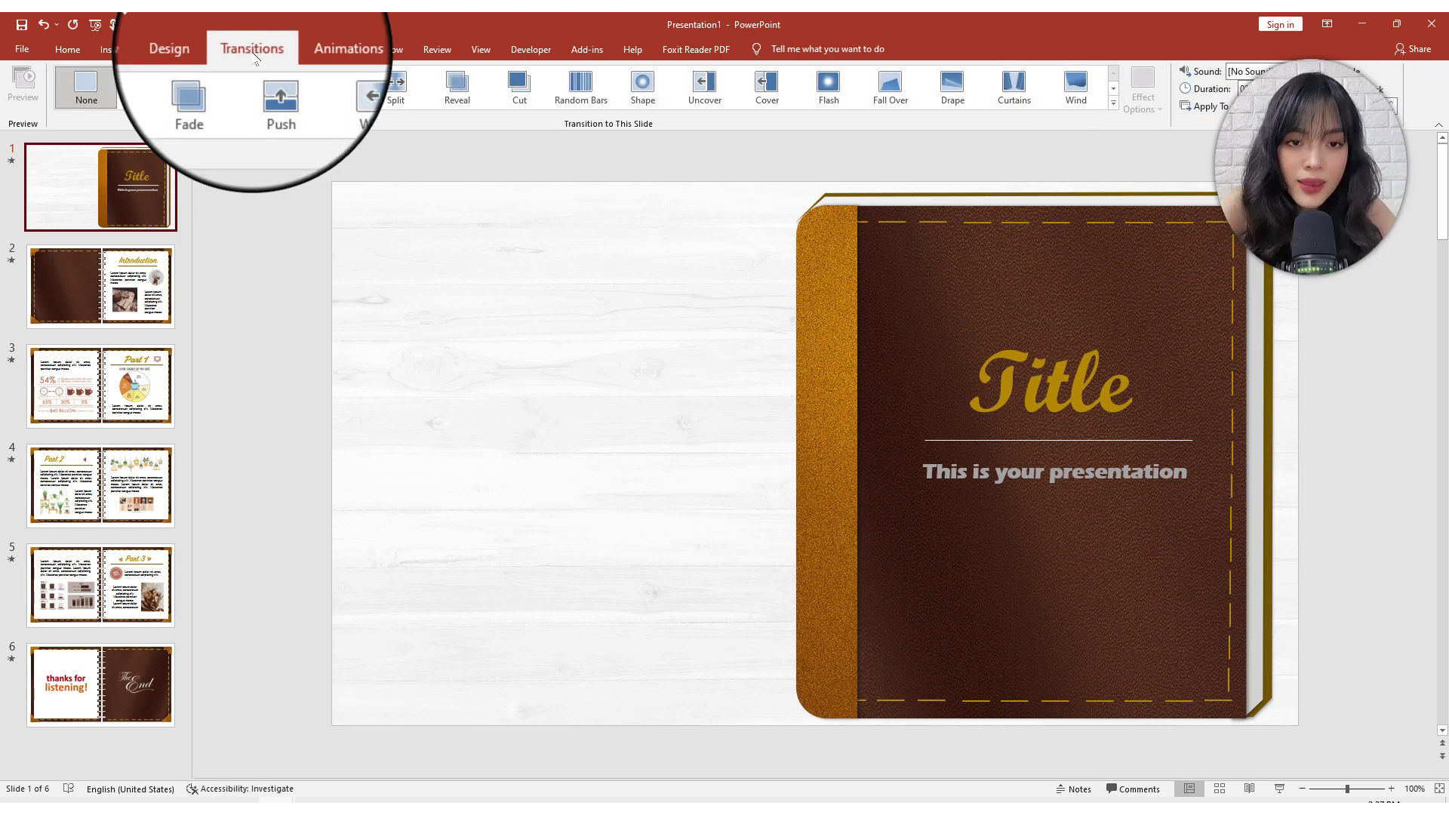
Step: Apply the Page Curl transition and nudge the book cover slightly right
click(1113, 102)
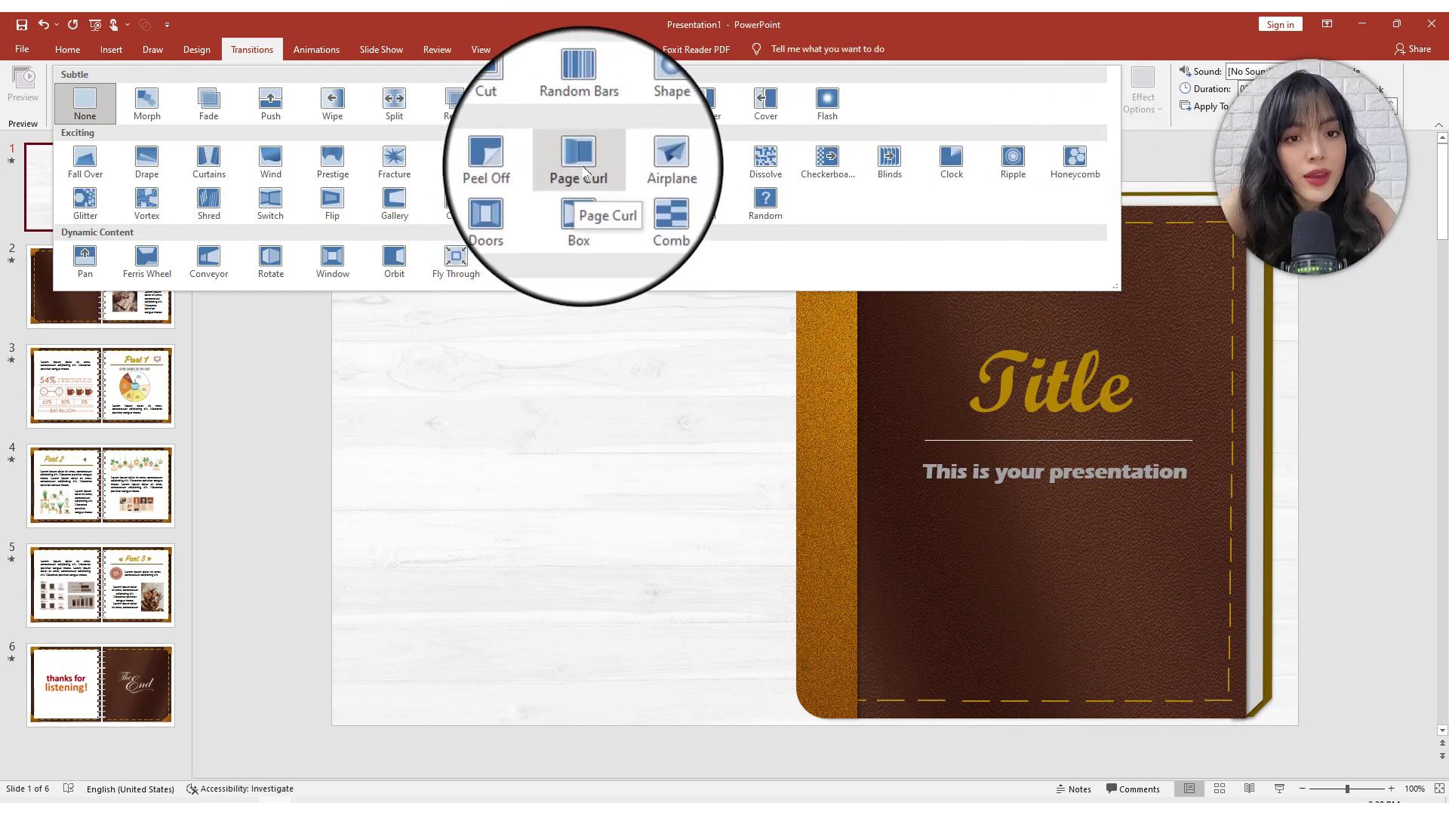
click(580, 160)
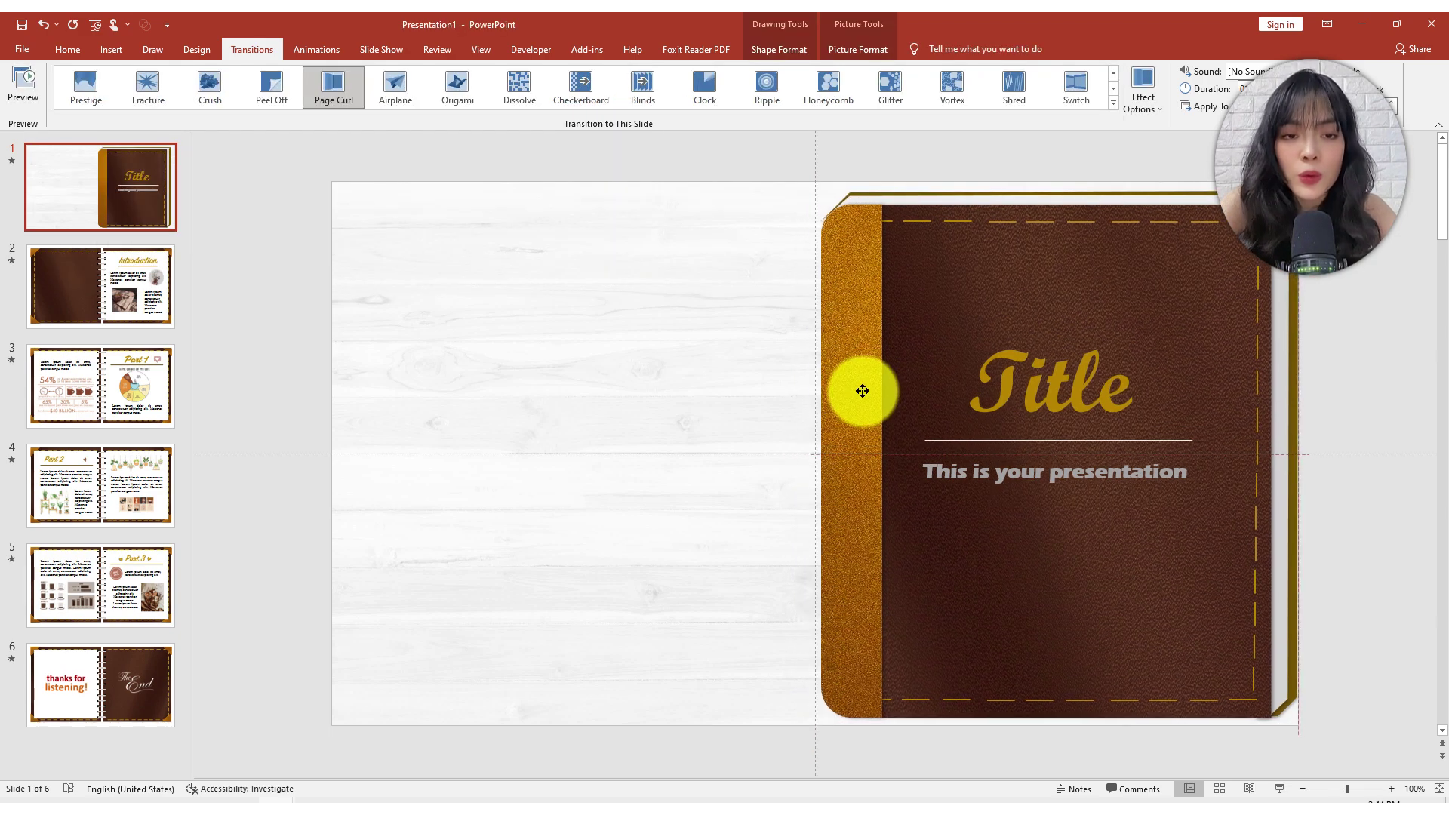
drag(834, 392, 845, 394)
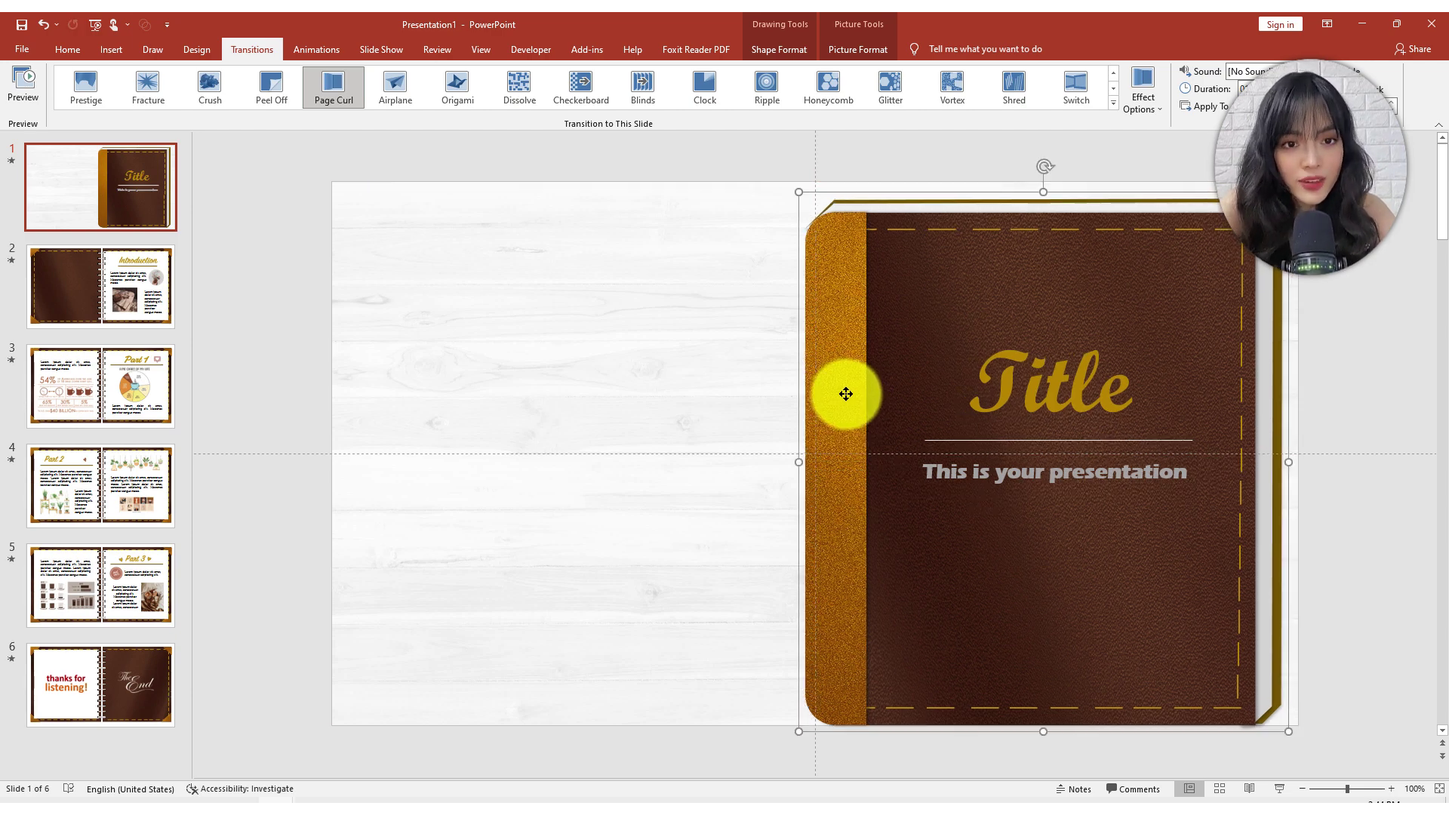
Step: Start the slideshow from the book cover with F5
click(142, 277)
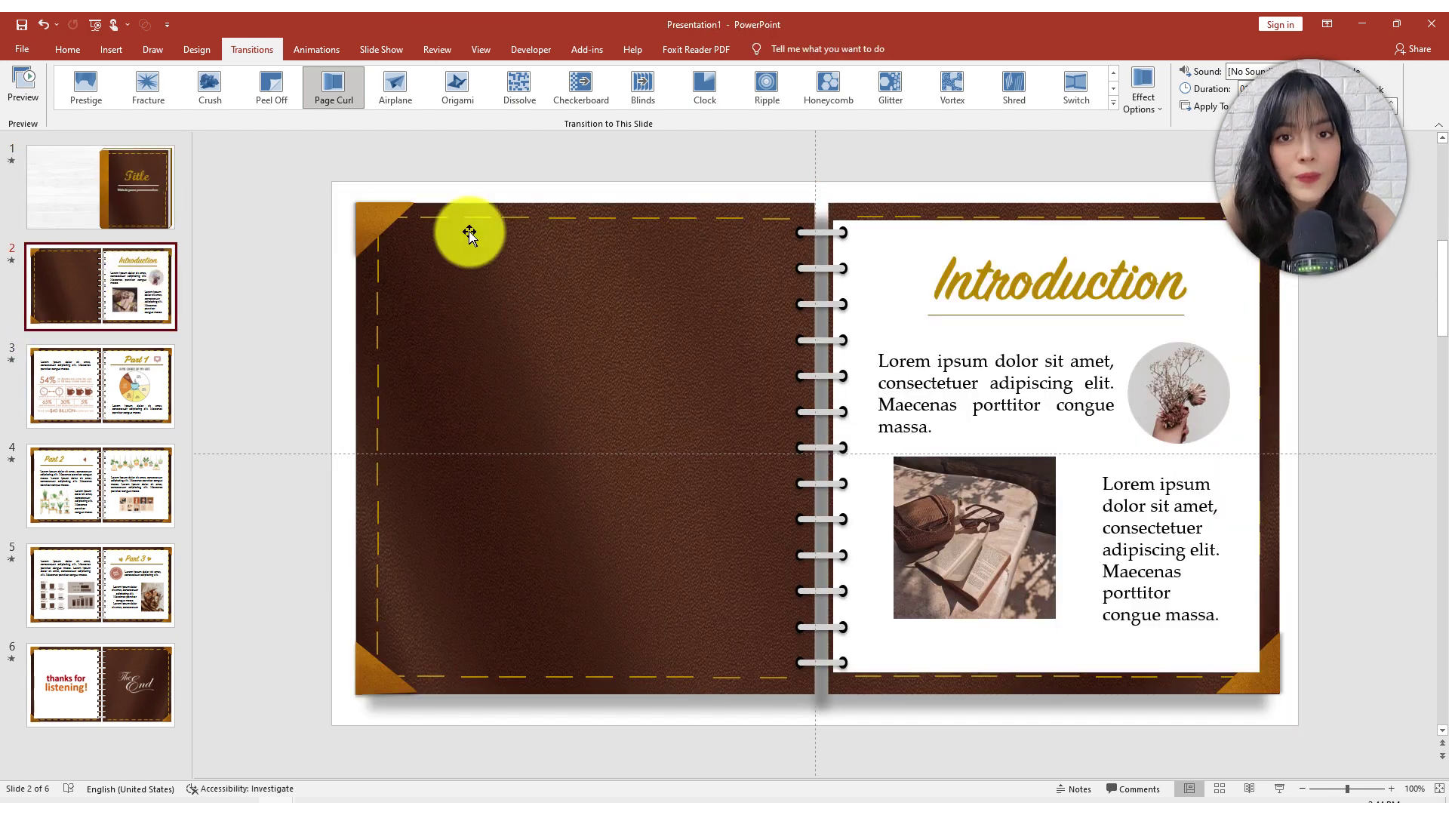
scroll(833, 519, down, 1)
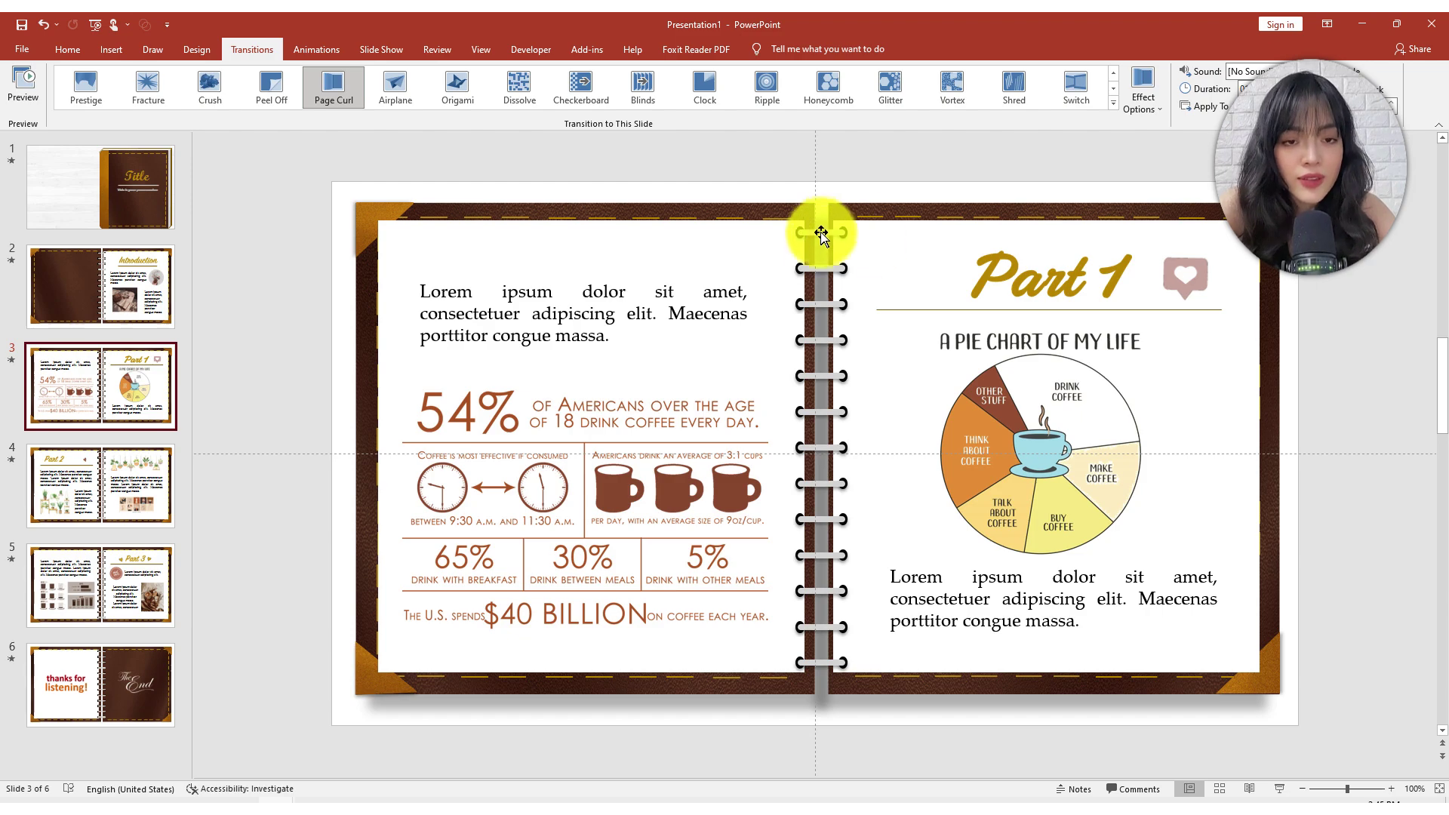
key(F5)
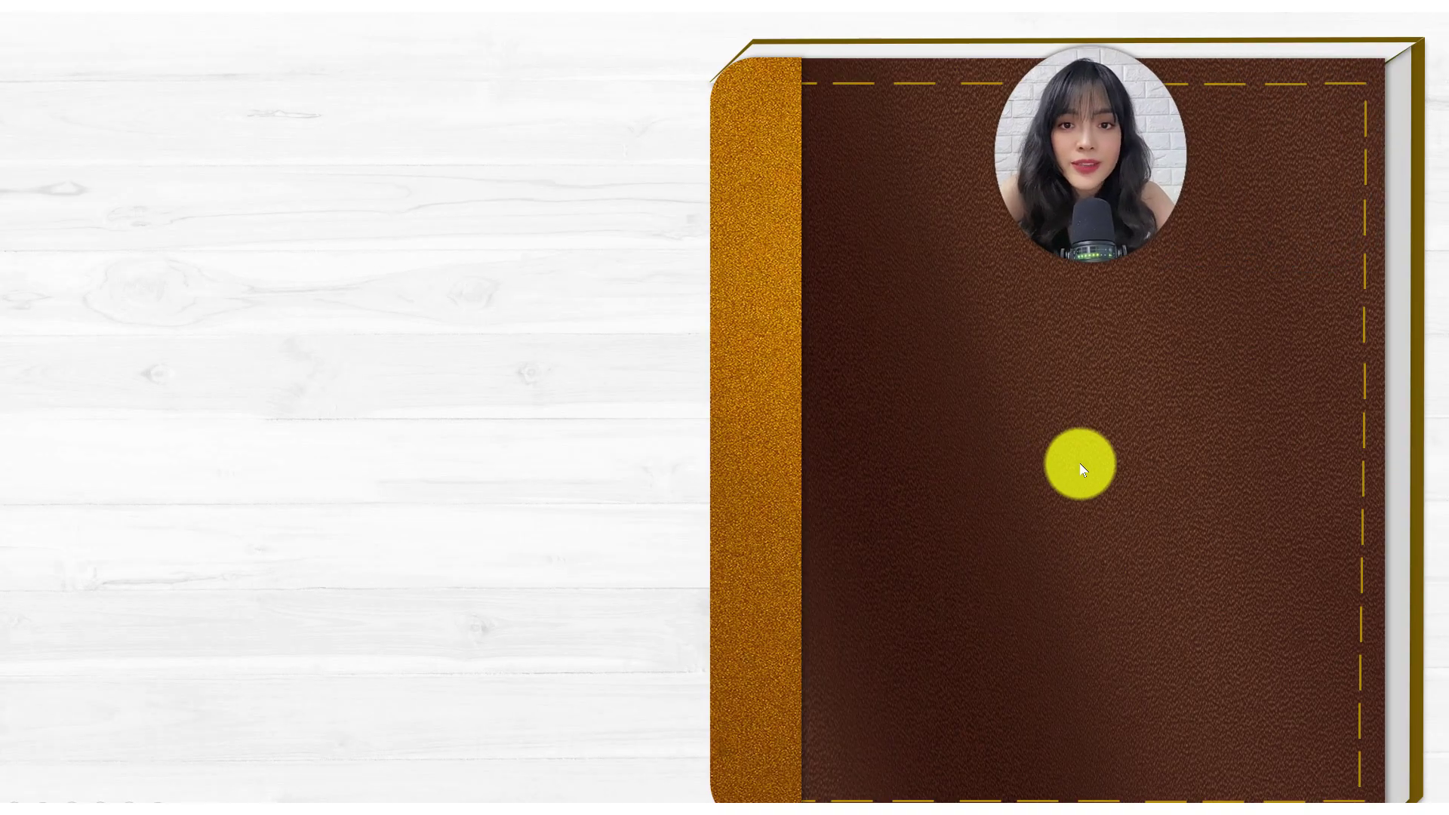
Step: Advance the notebook slideshow from the cover through Introduction and Parts 1–3 to The End
click(1120, 570)
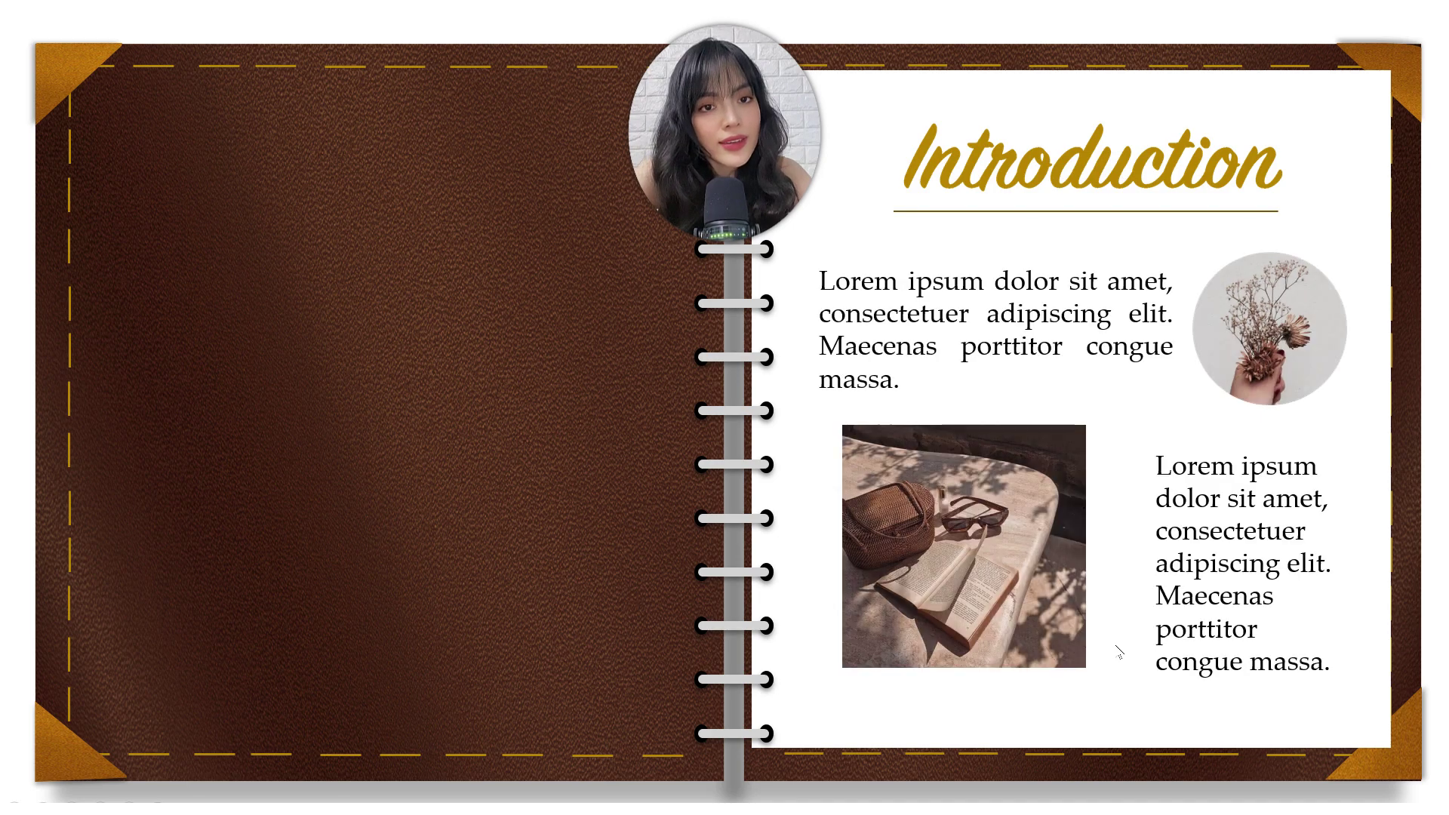
click(1120, 652)
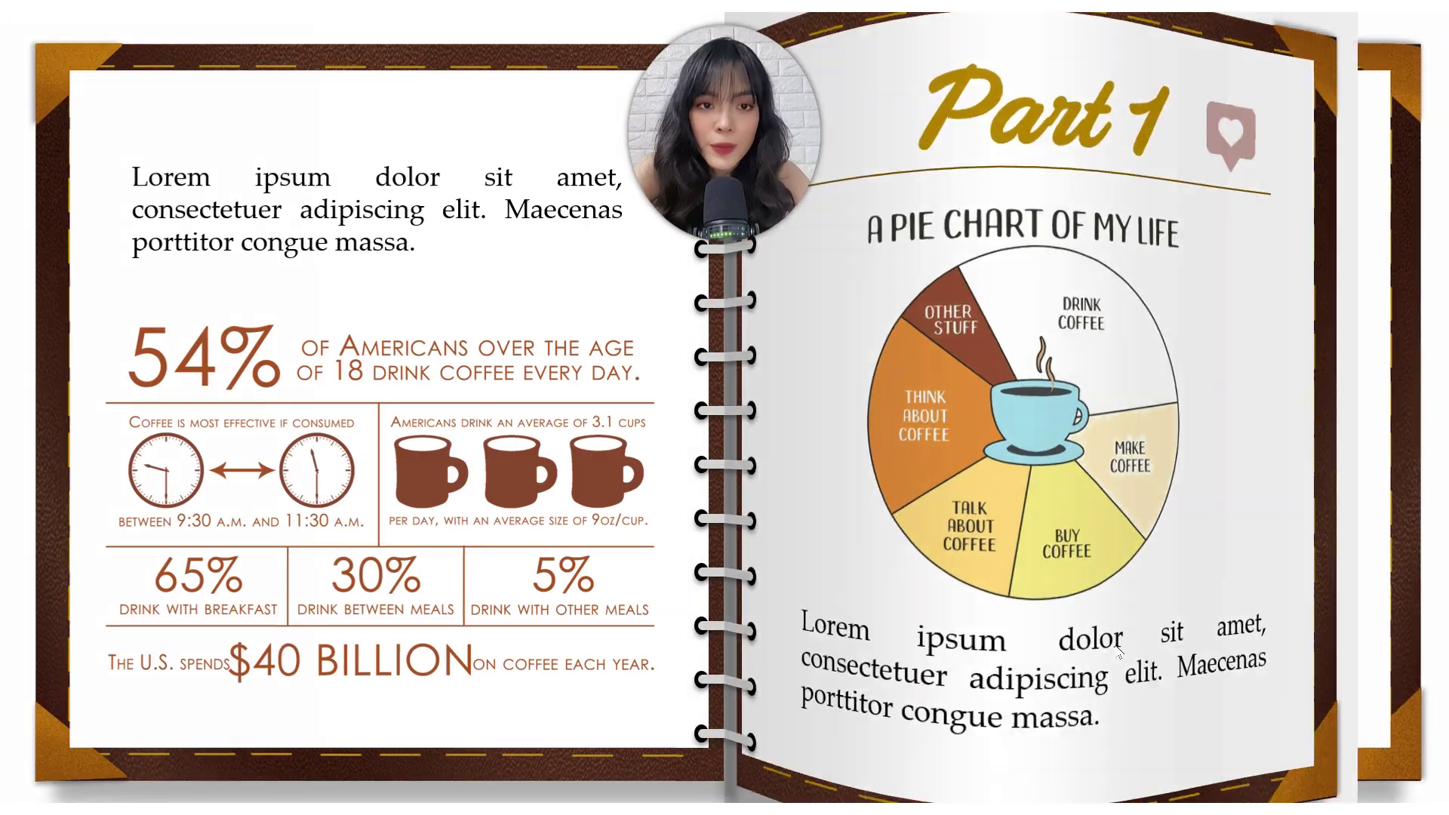
click(1119, 652)
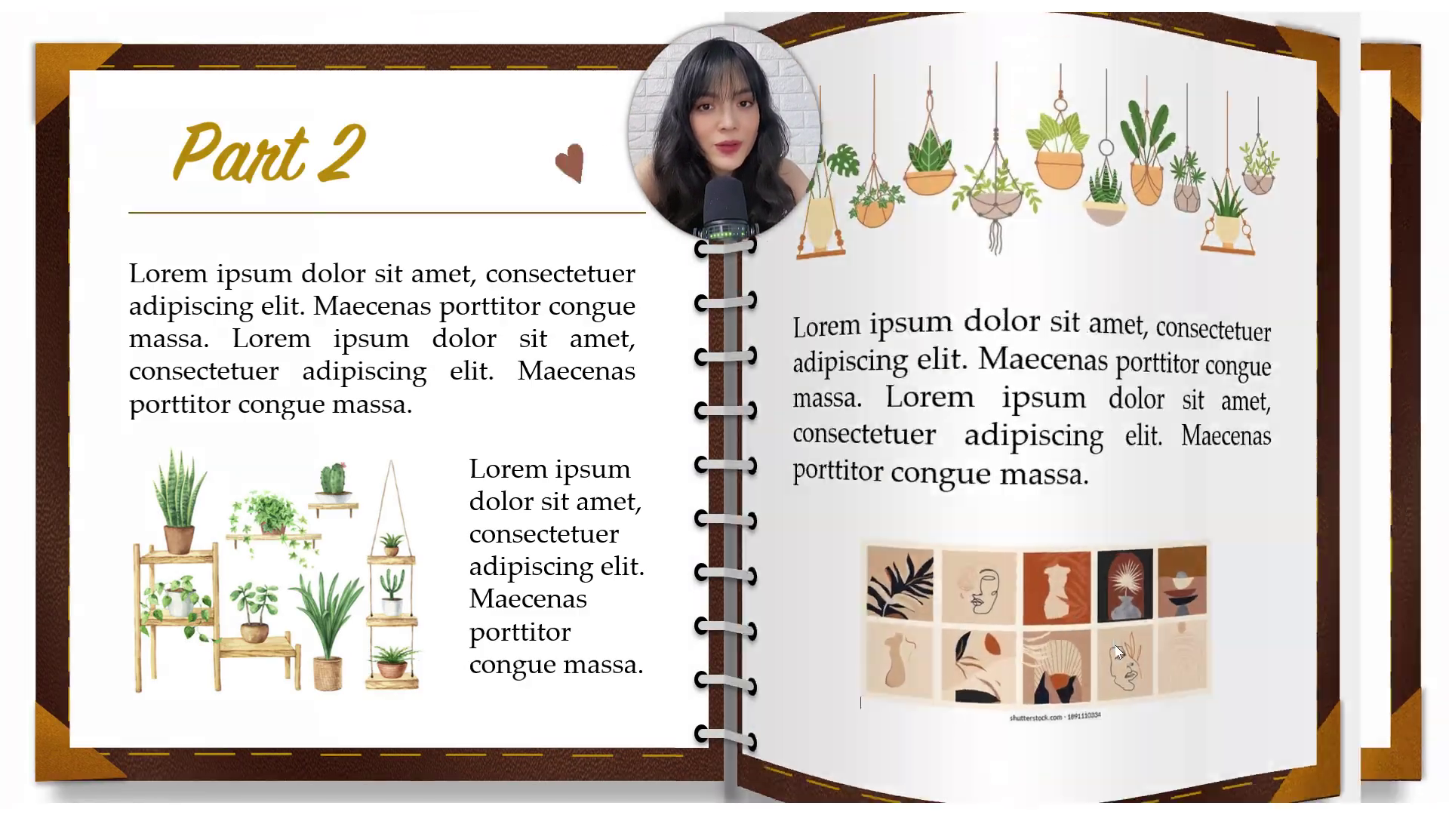
click(1120, 652)
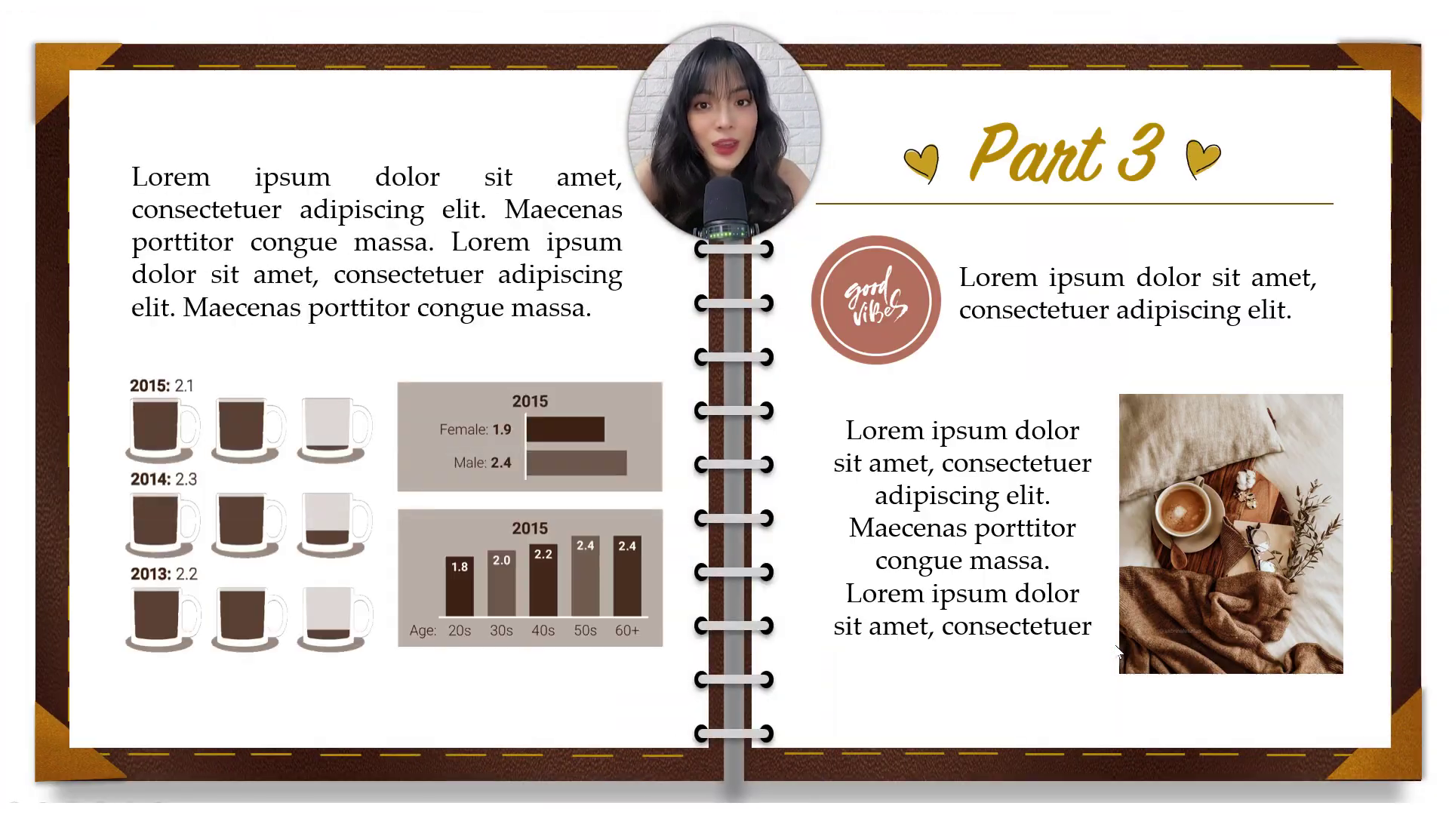
click(1117, 650)
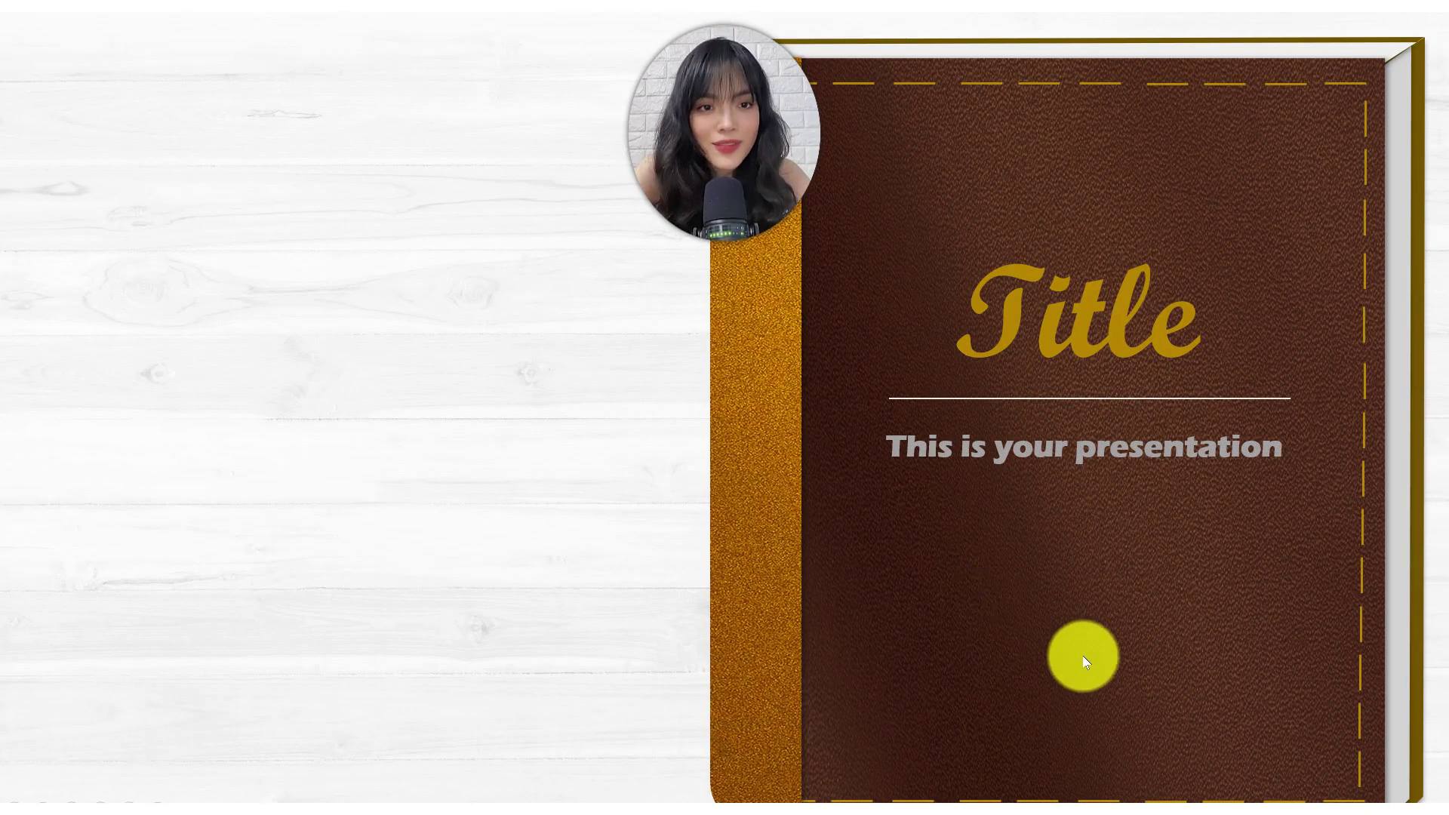
Step: Replay the page flips from the cover opening to the thanks for listening page
click(1082, 655)
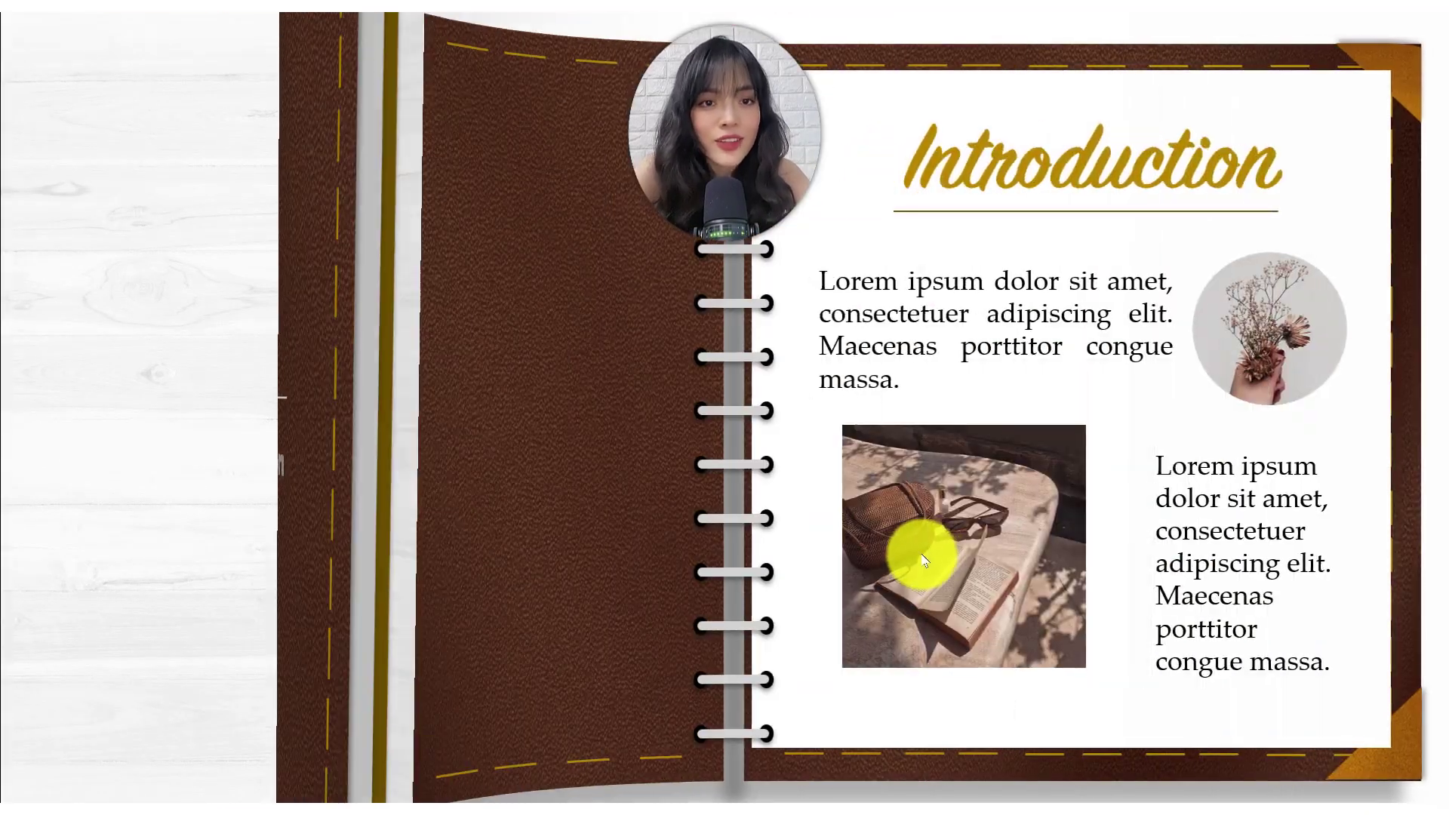
click(1030, 101)
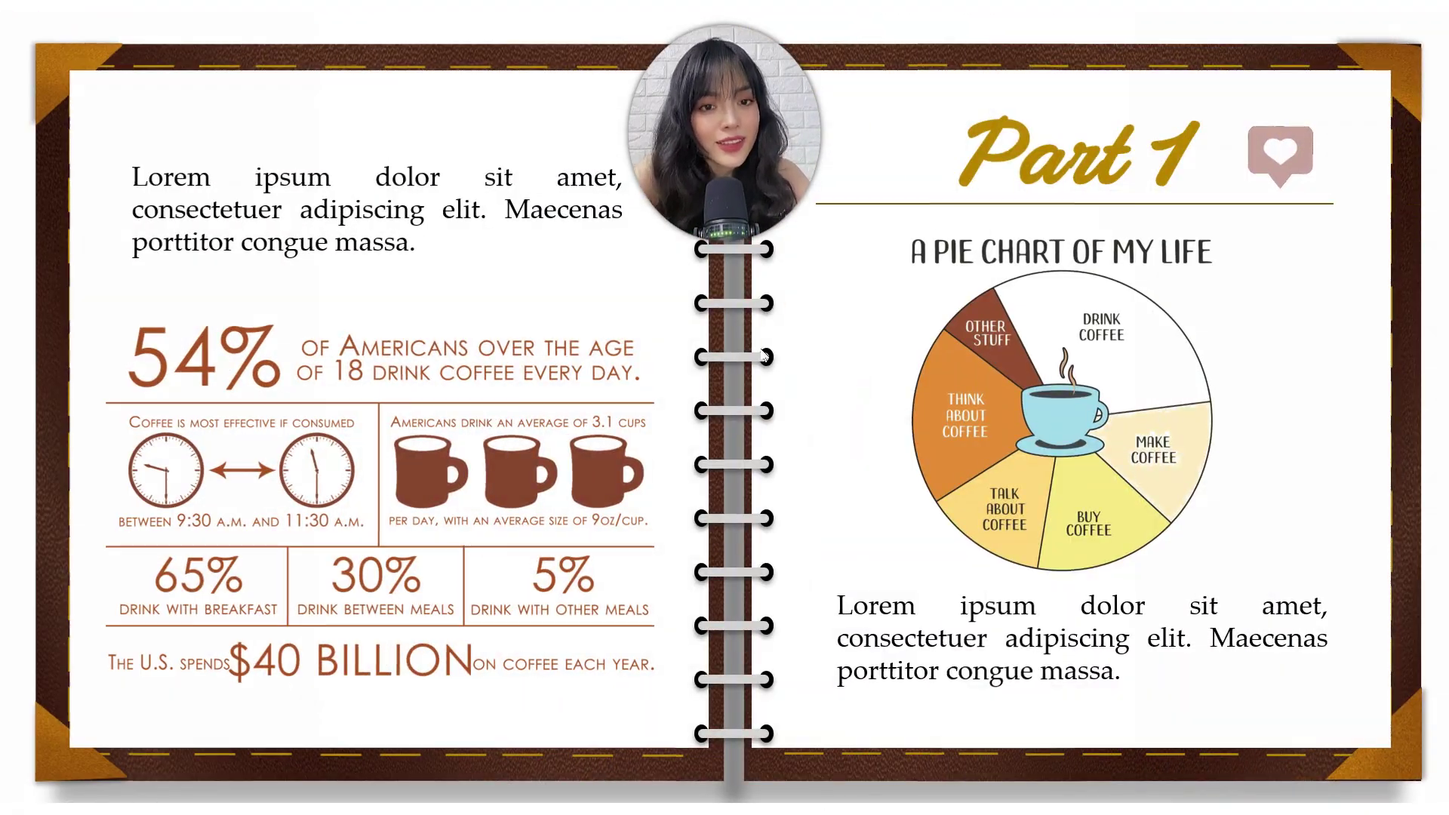
click(764, 357)
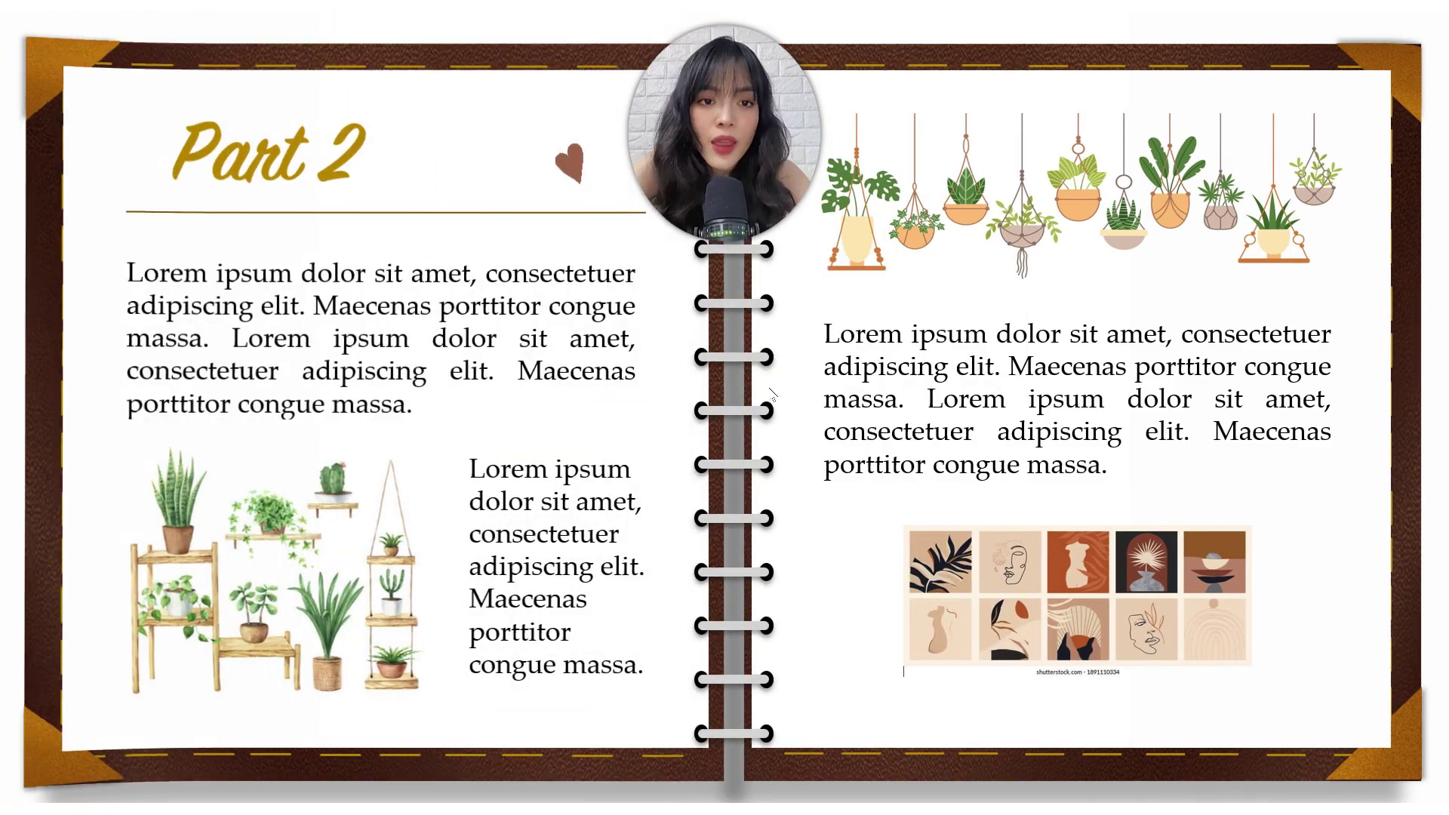
click(780, 406)
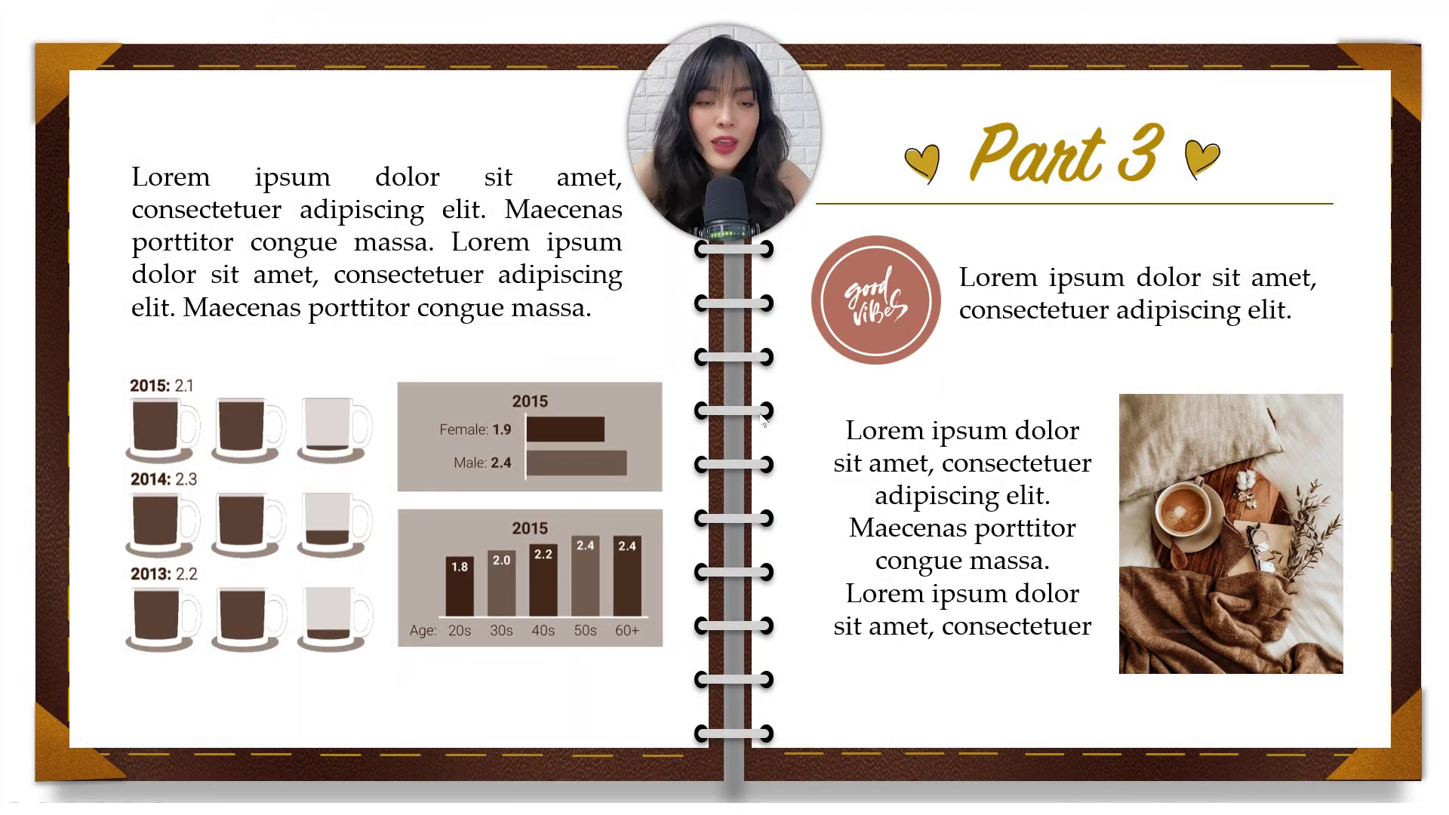
click(762, 417)
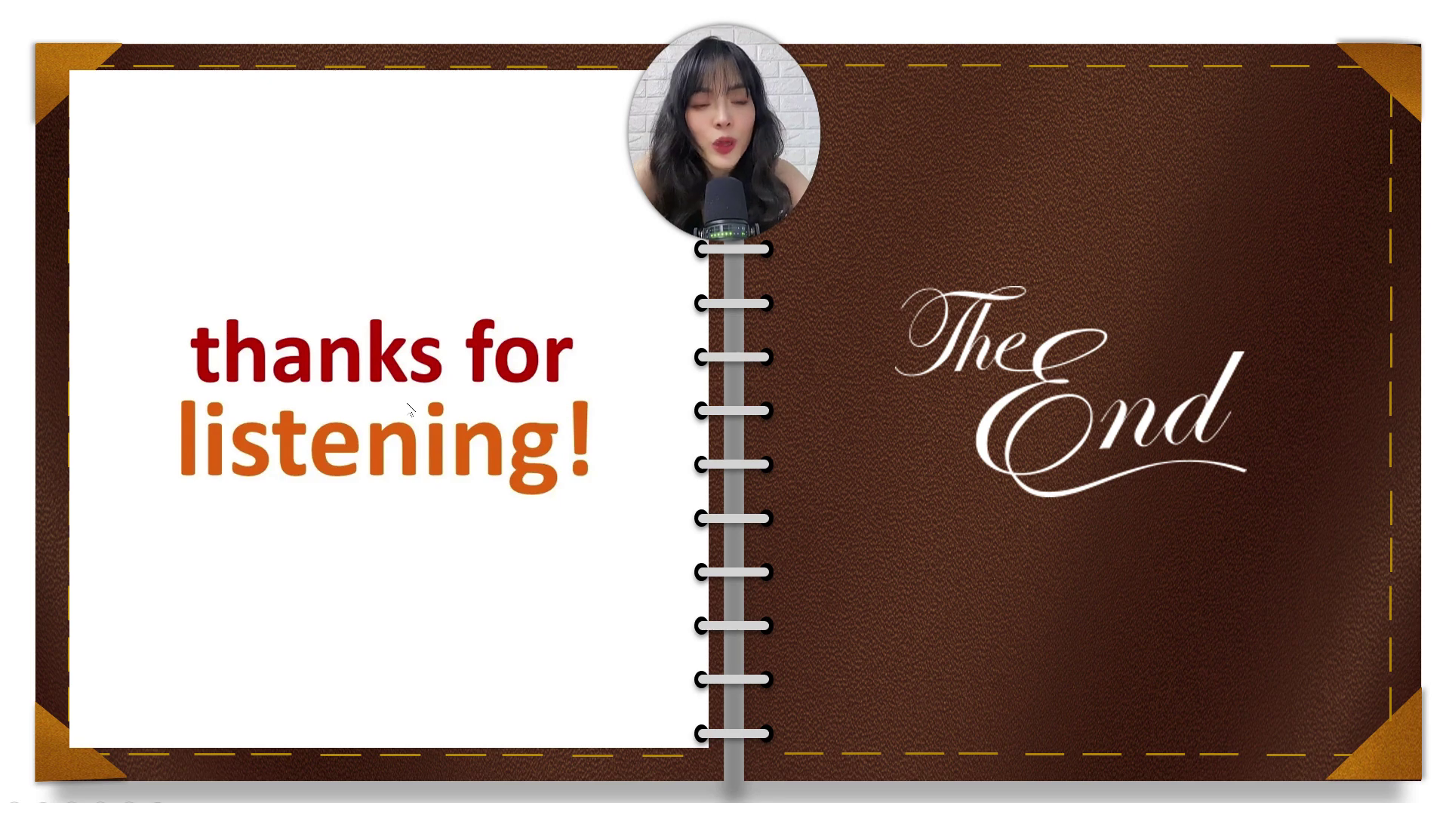
Step: Step back through Part 3, Part 2 and Part 1 to the Introduction page
key(Left)
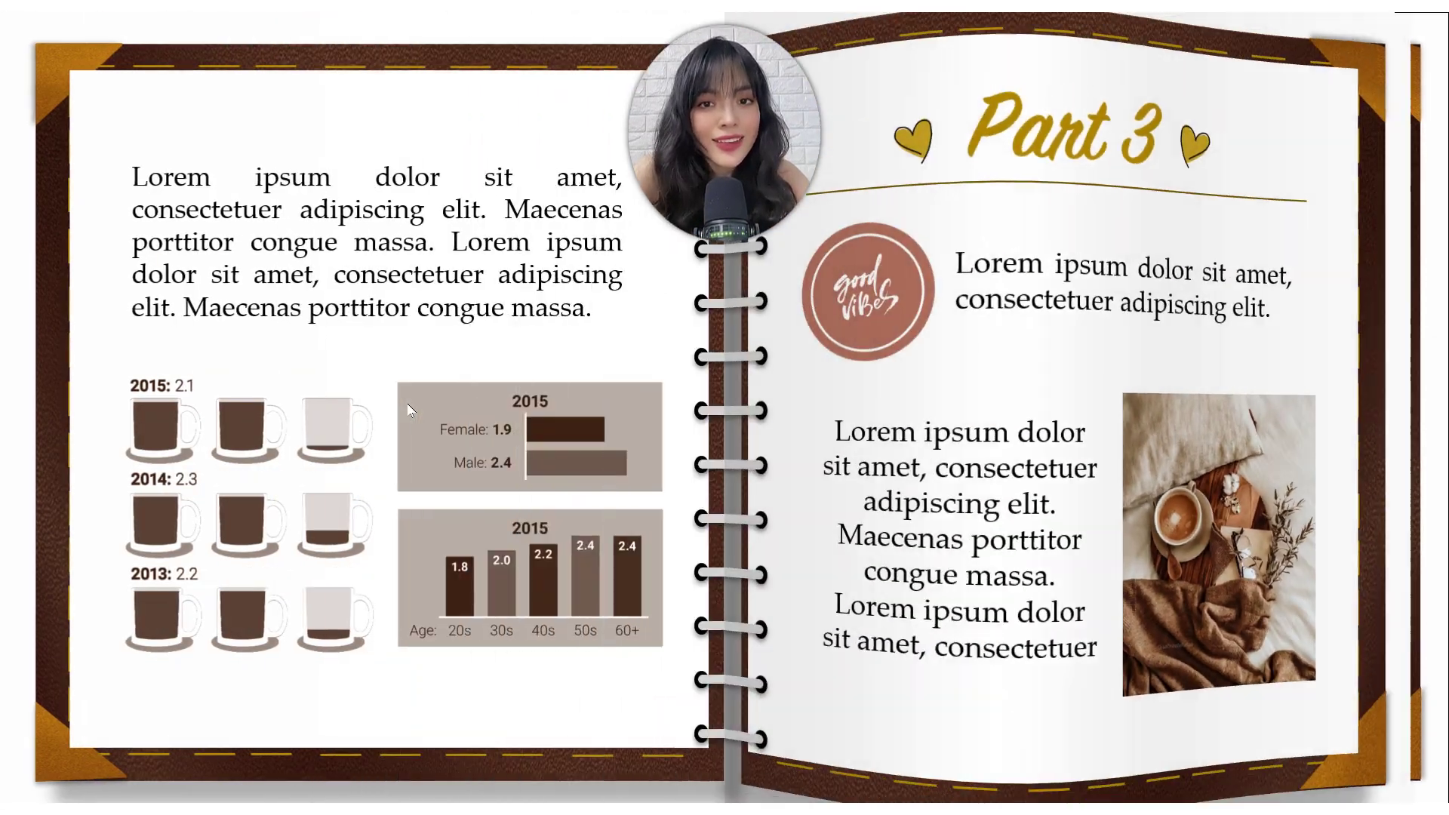
key(Left)
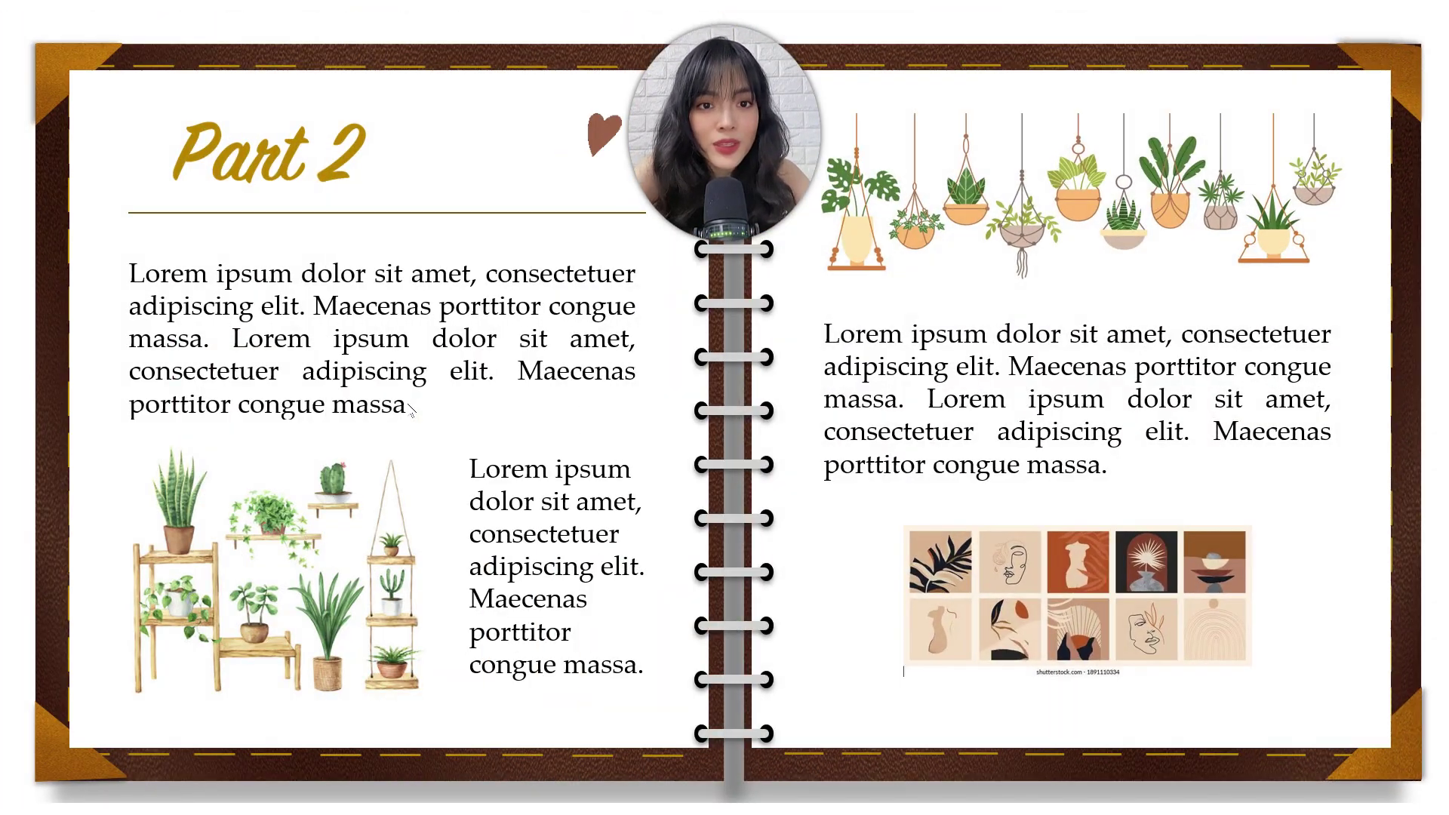
key(Left)
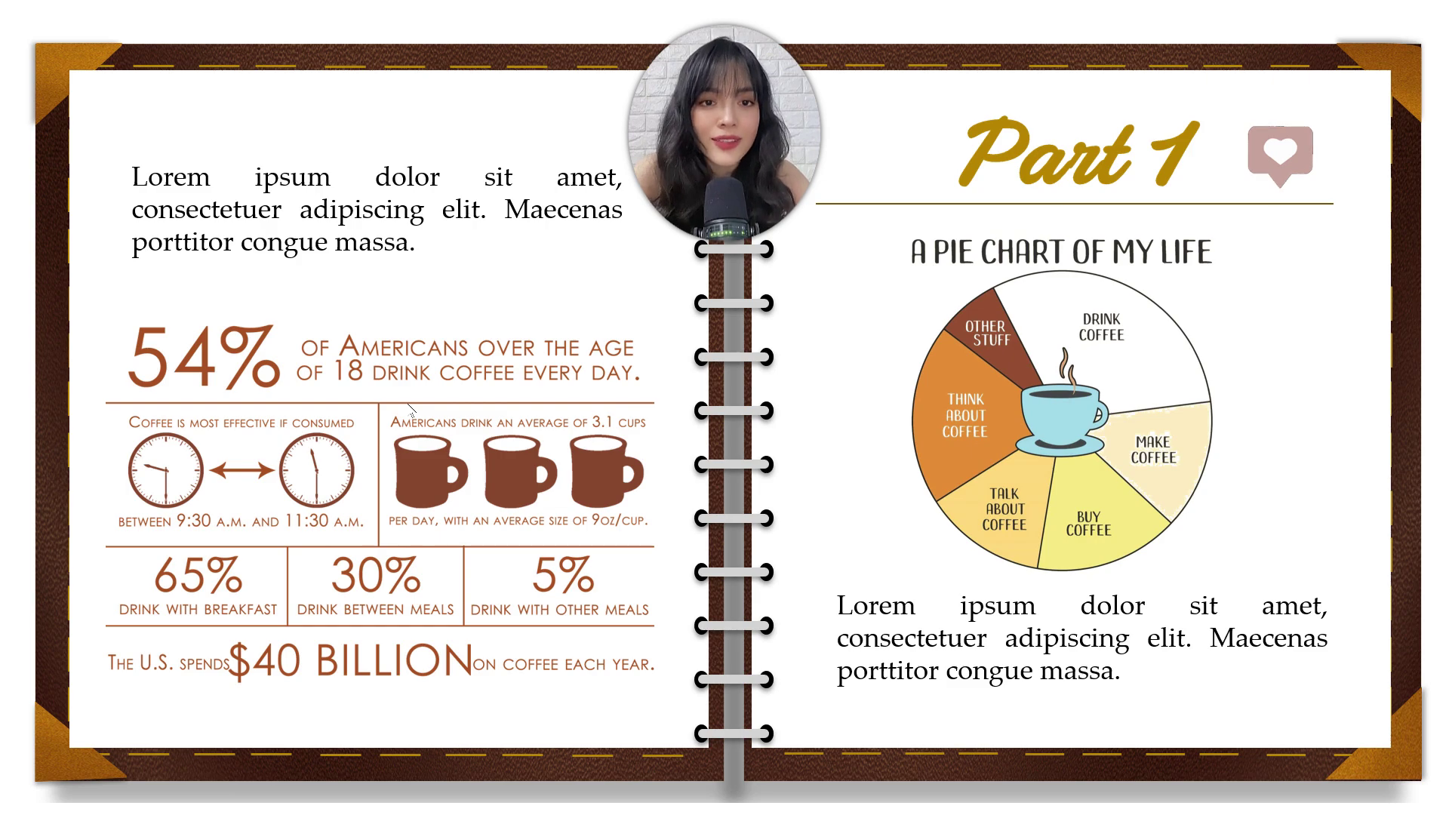
key(Left)
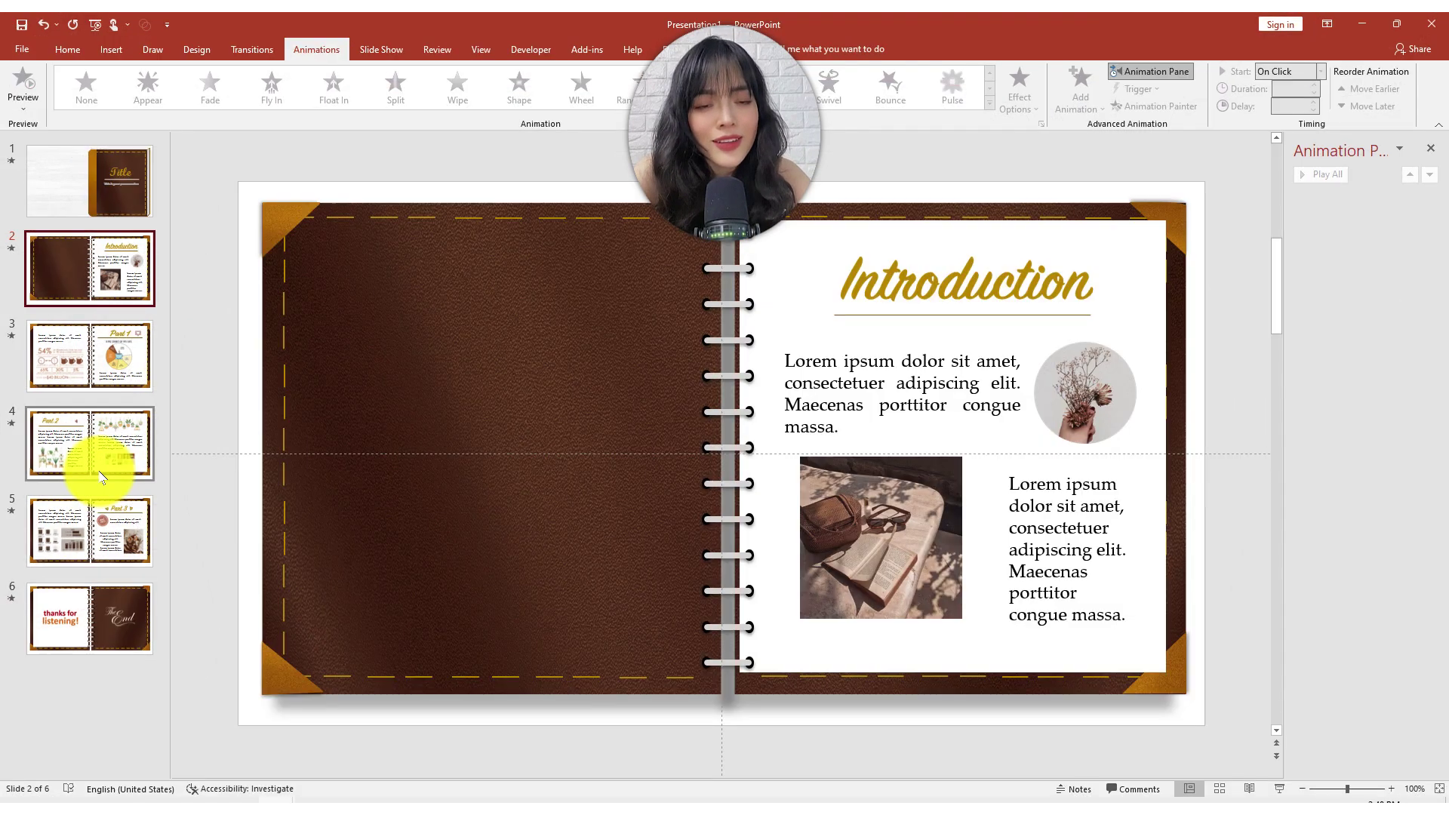
Step: Select slide 7, the book-on-desk version, and widen the slide area
scroll(215, 464, down, 5)
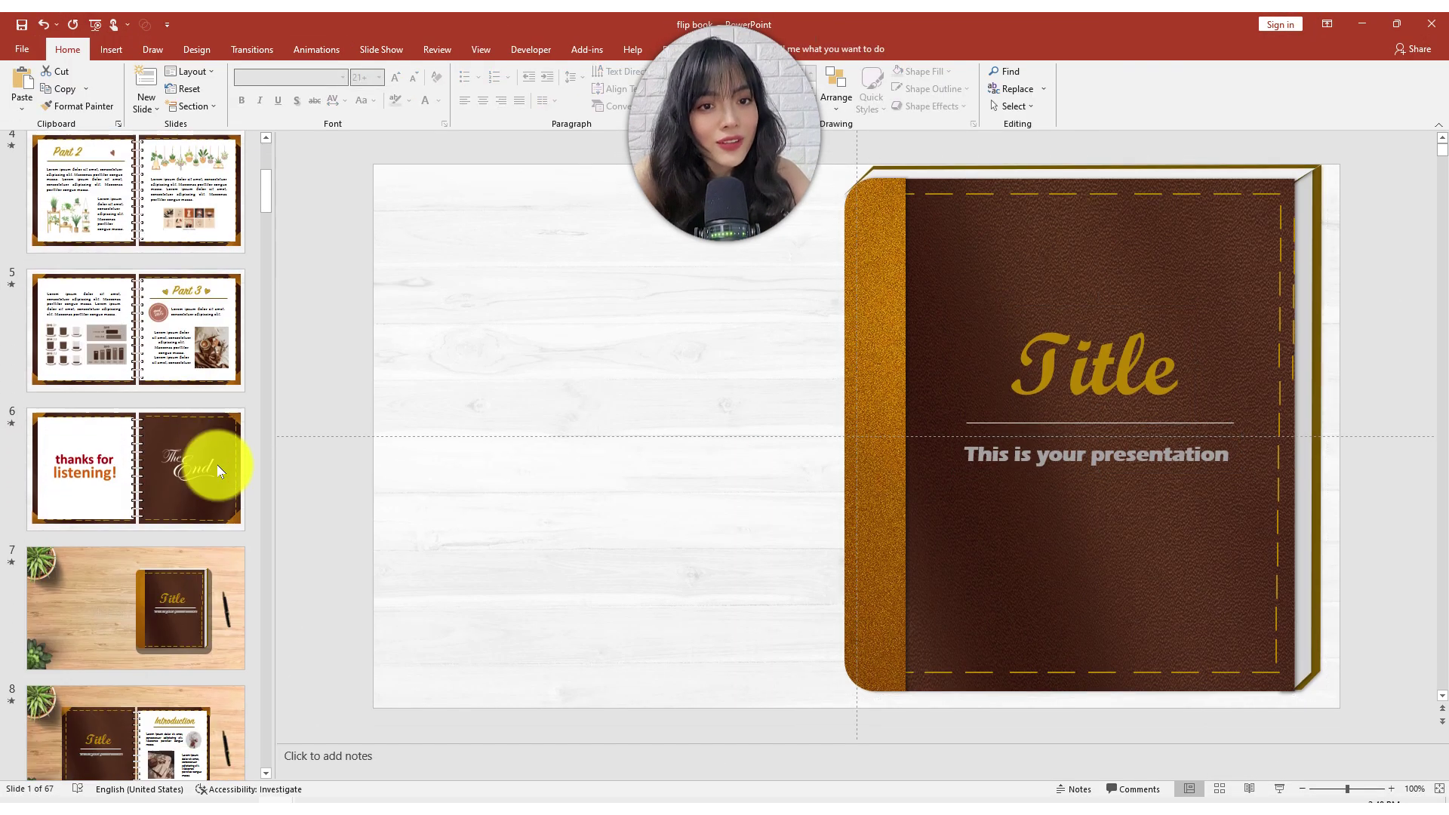
scroll(216, 464, down, 5)
scroll(223, 466, up, 5)
scroll(220, 366, down, 2)
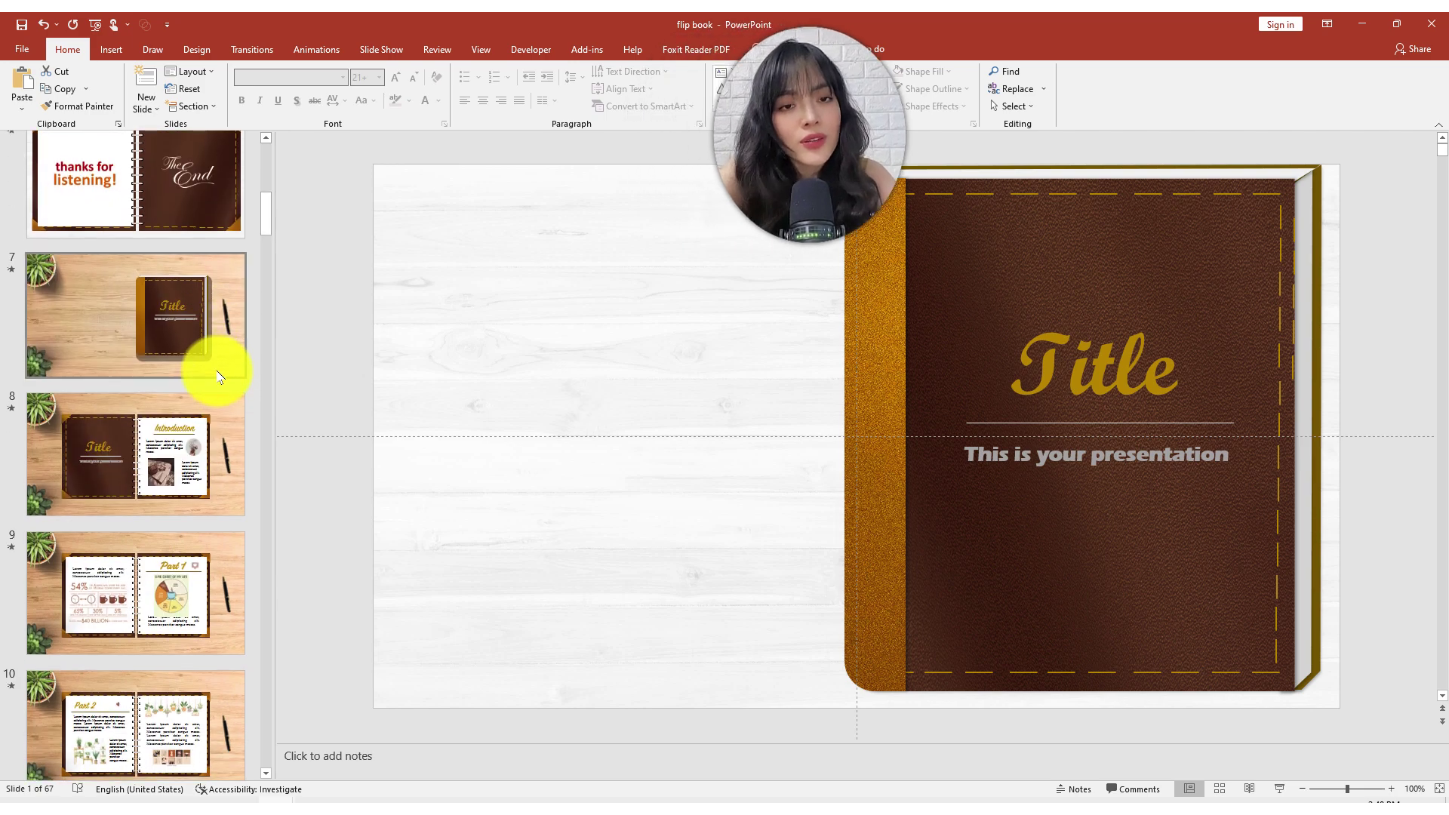
click(220, 372)
scroll(219, 372, down, 2)
drag(272, 383, 263, 383)
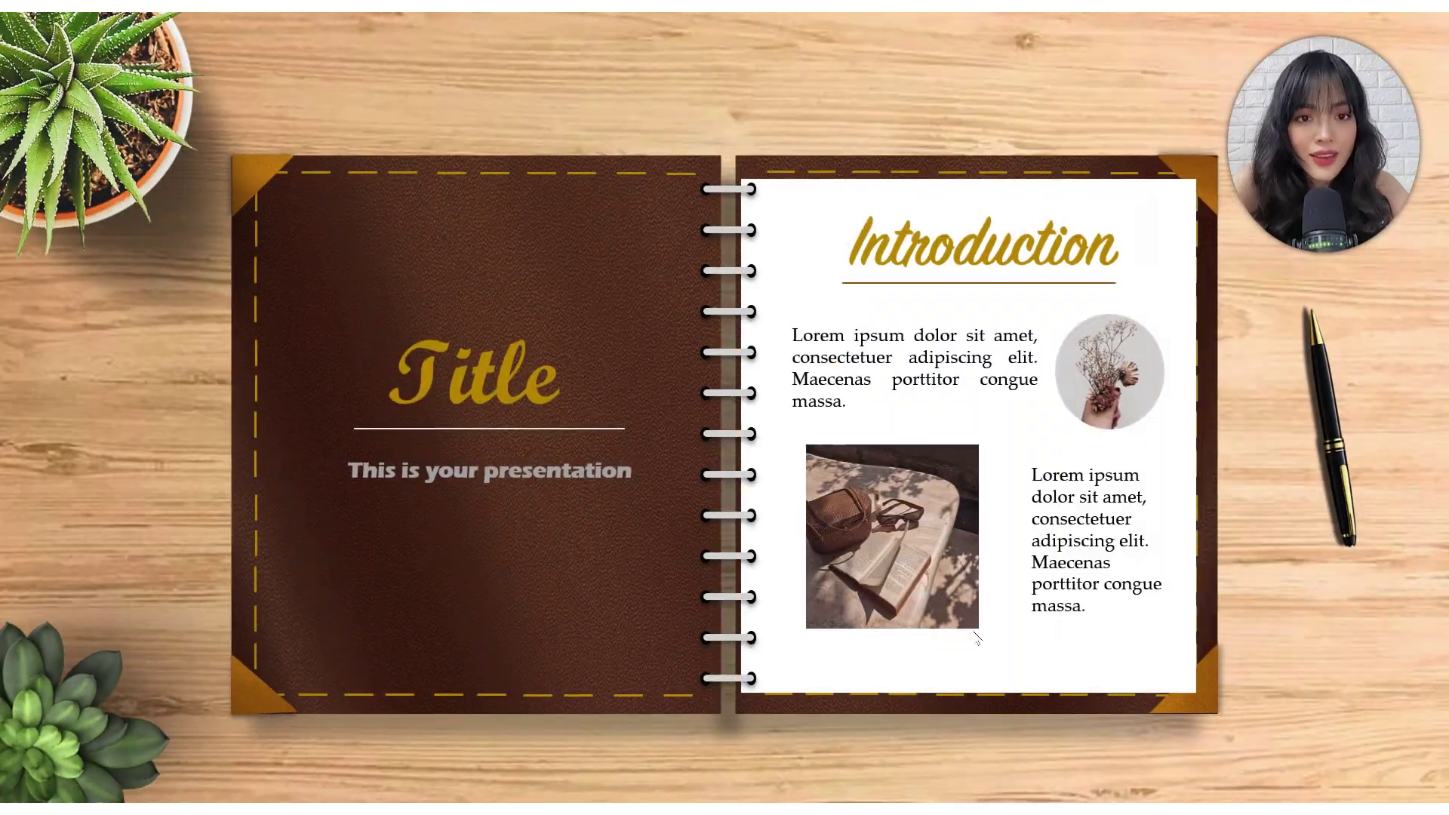
Step: Page the desk version forward to The End spread, then back to Part 1
click(945, 622)
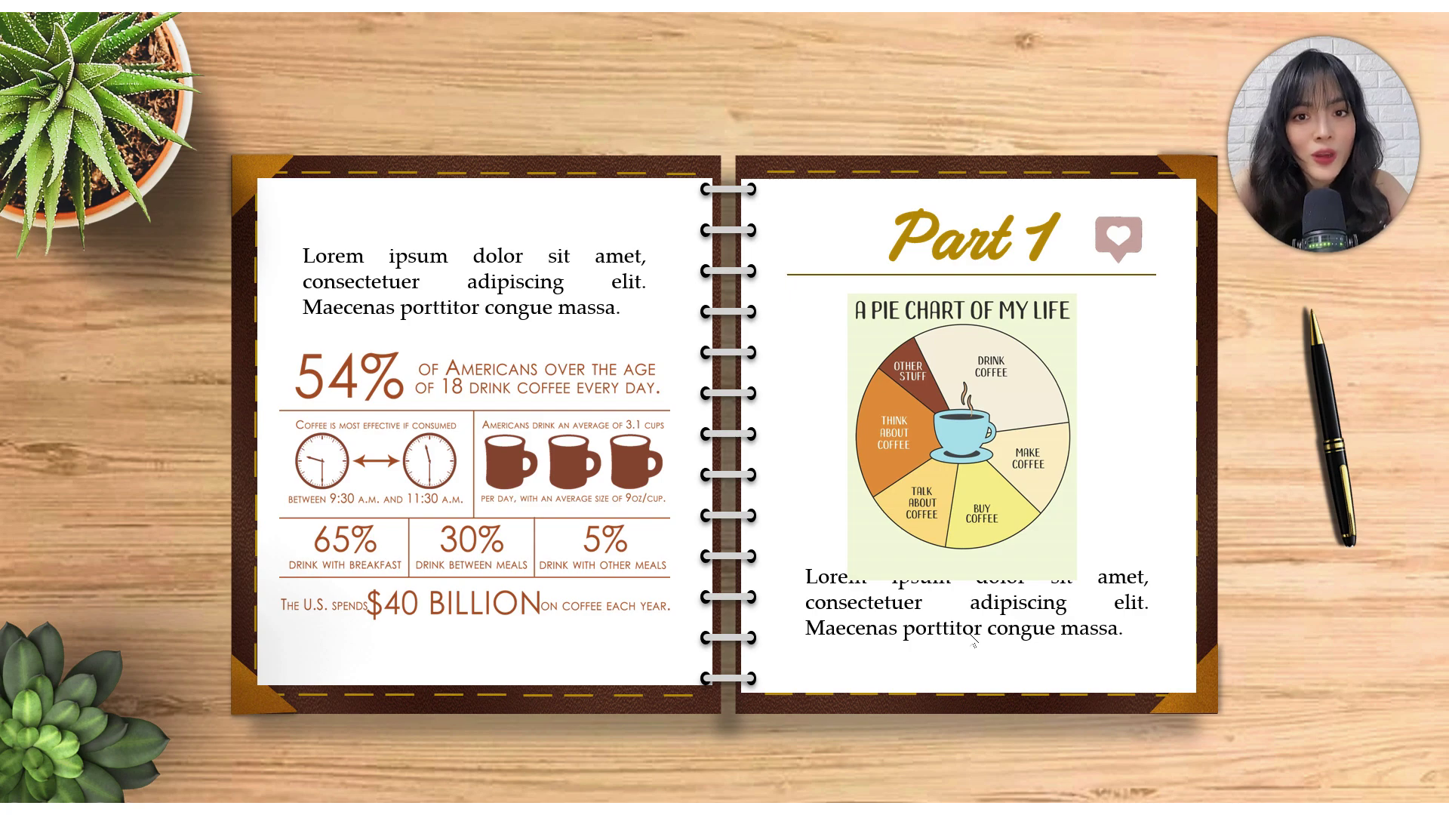
click(973, 639)
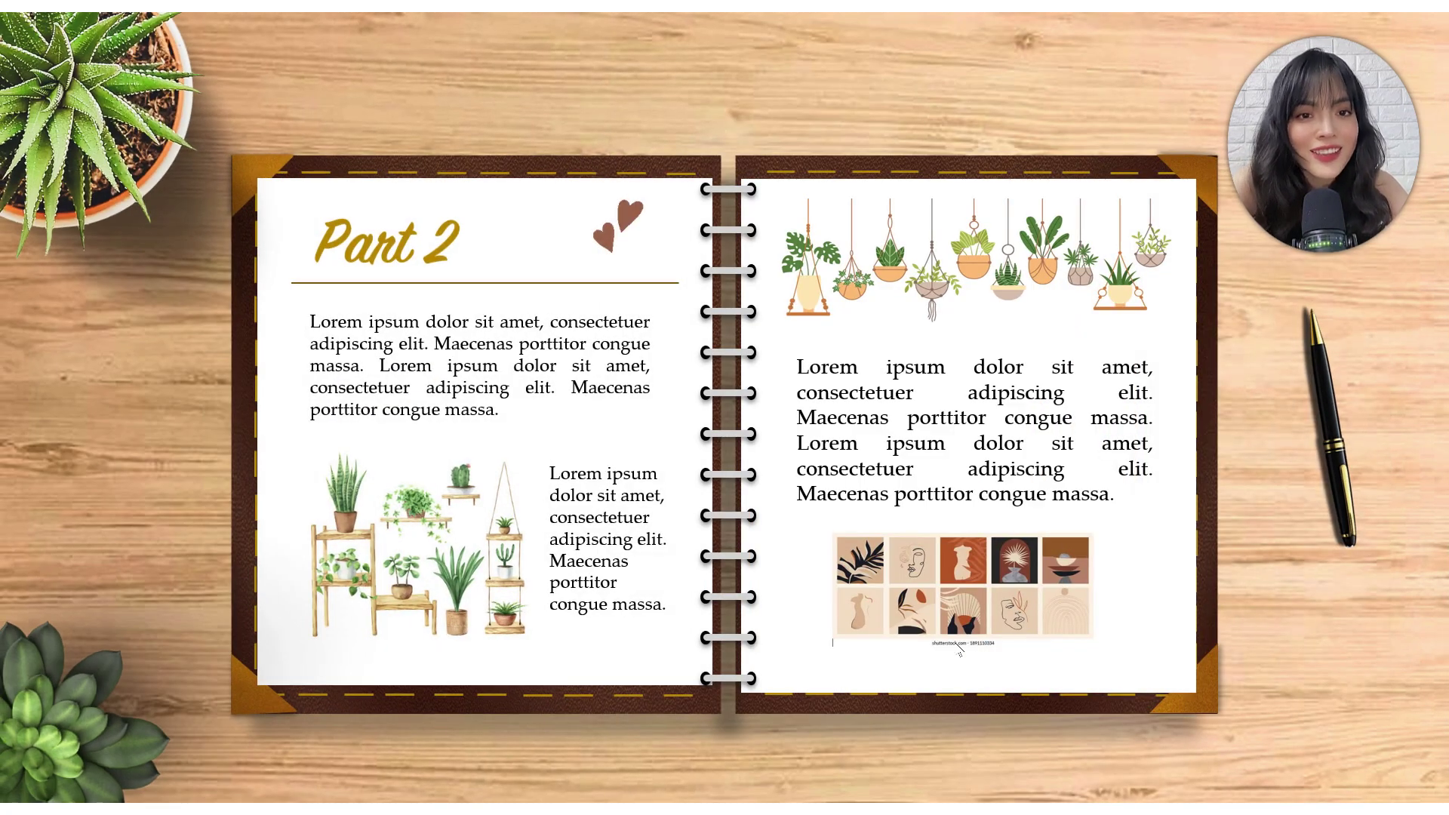
click(962, 648)
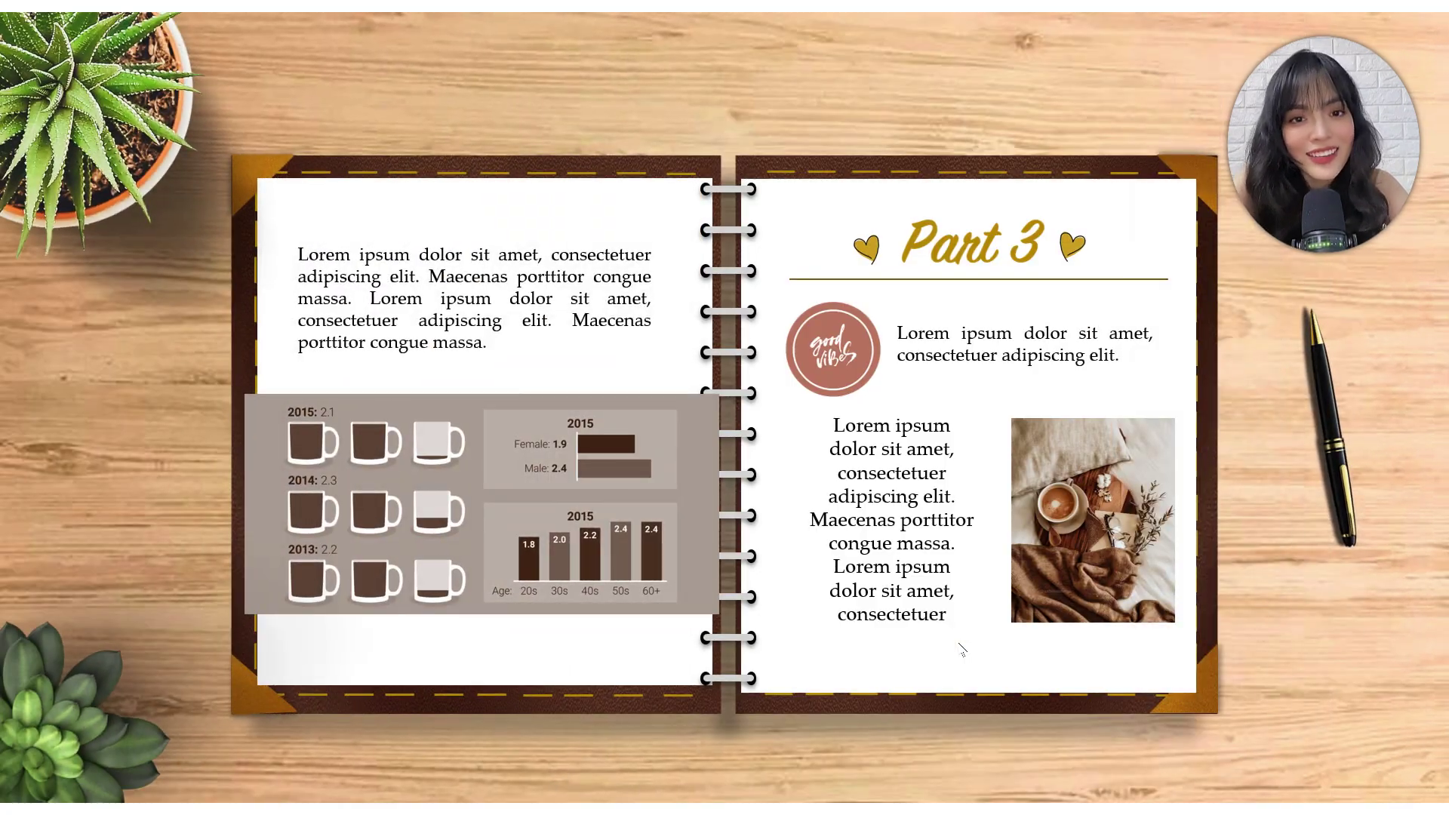
click(962, 649)
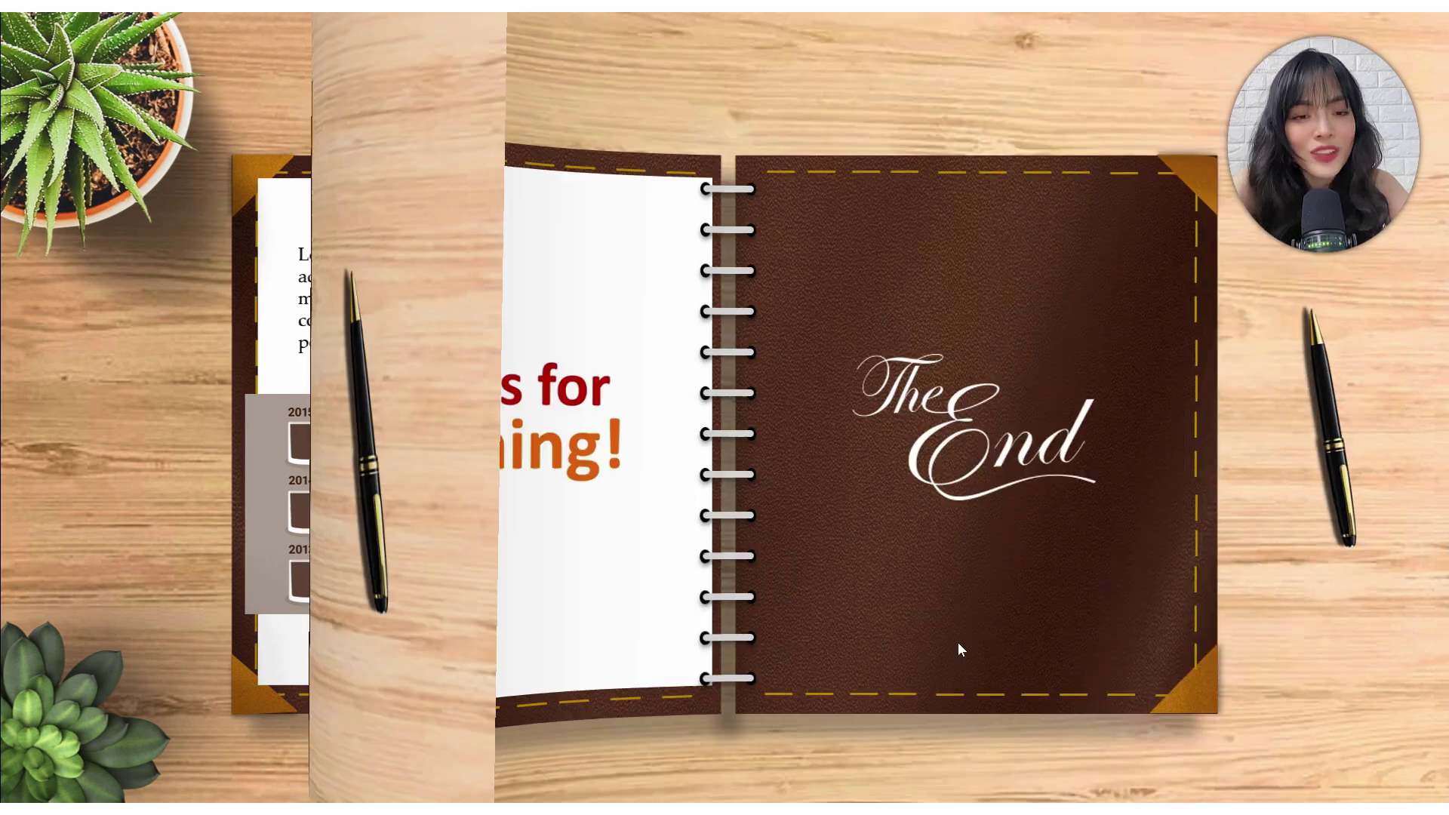
key(Left)
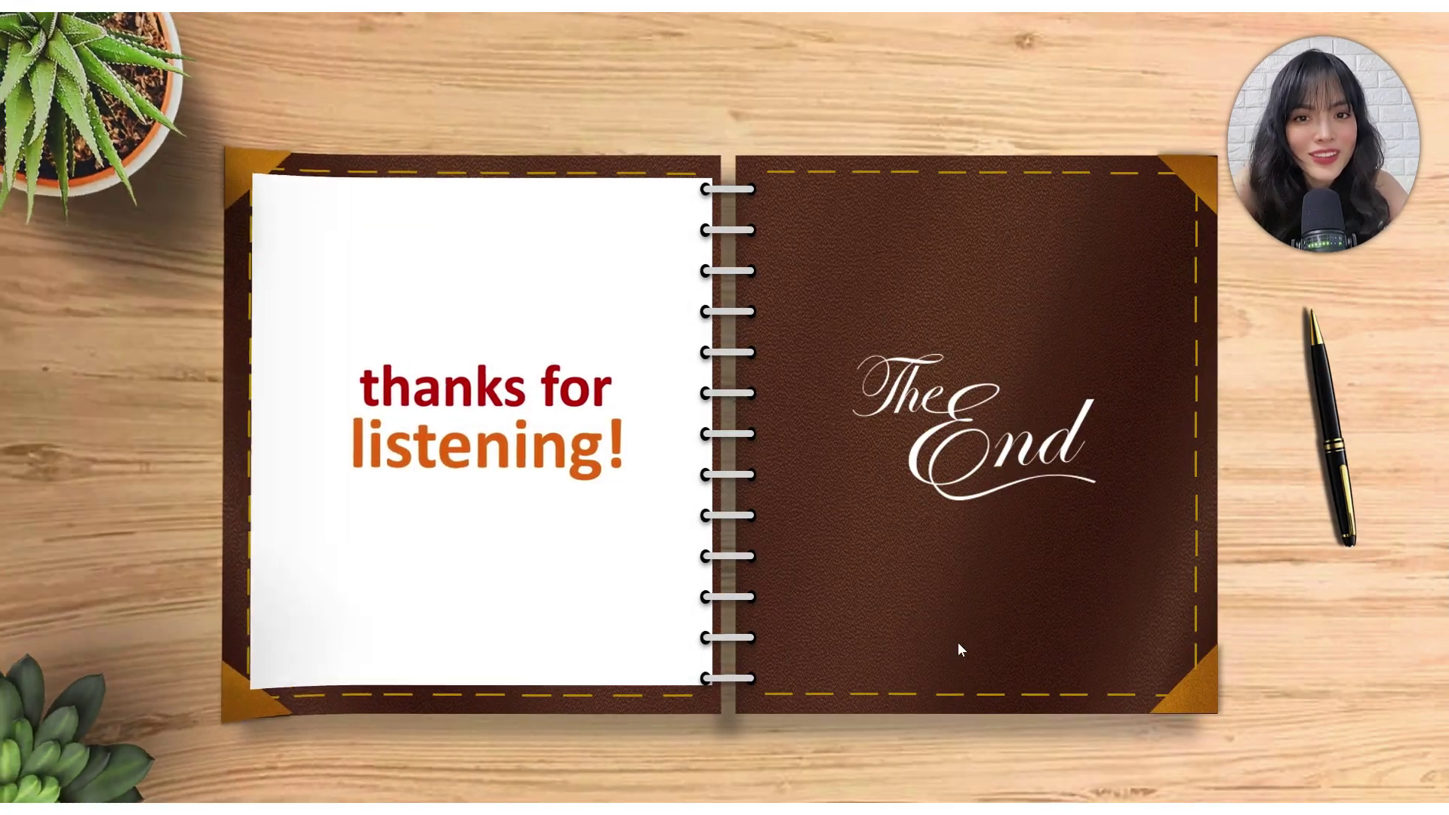
key(Left)
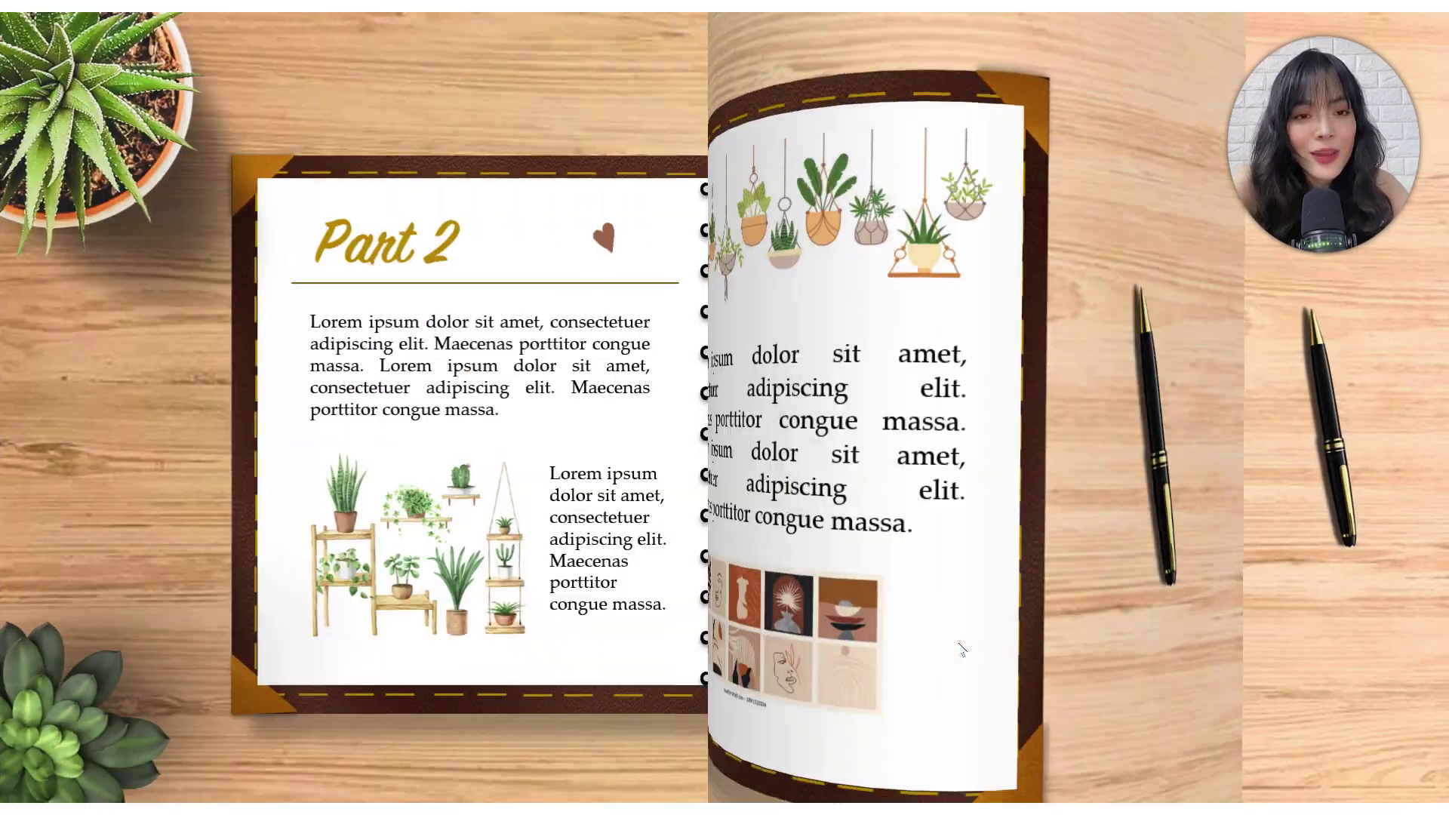
key(Left)
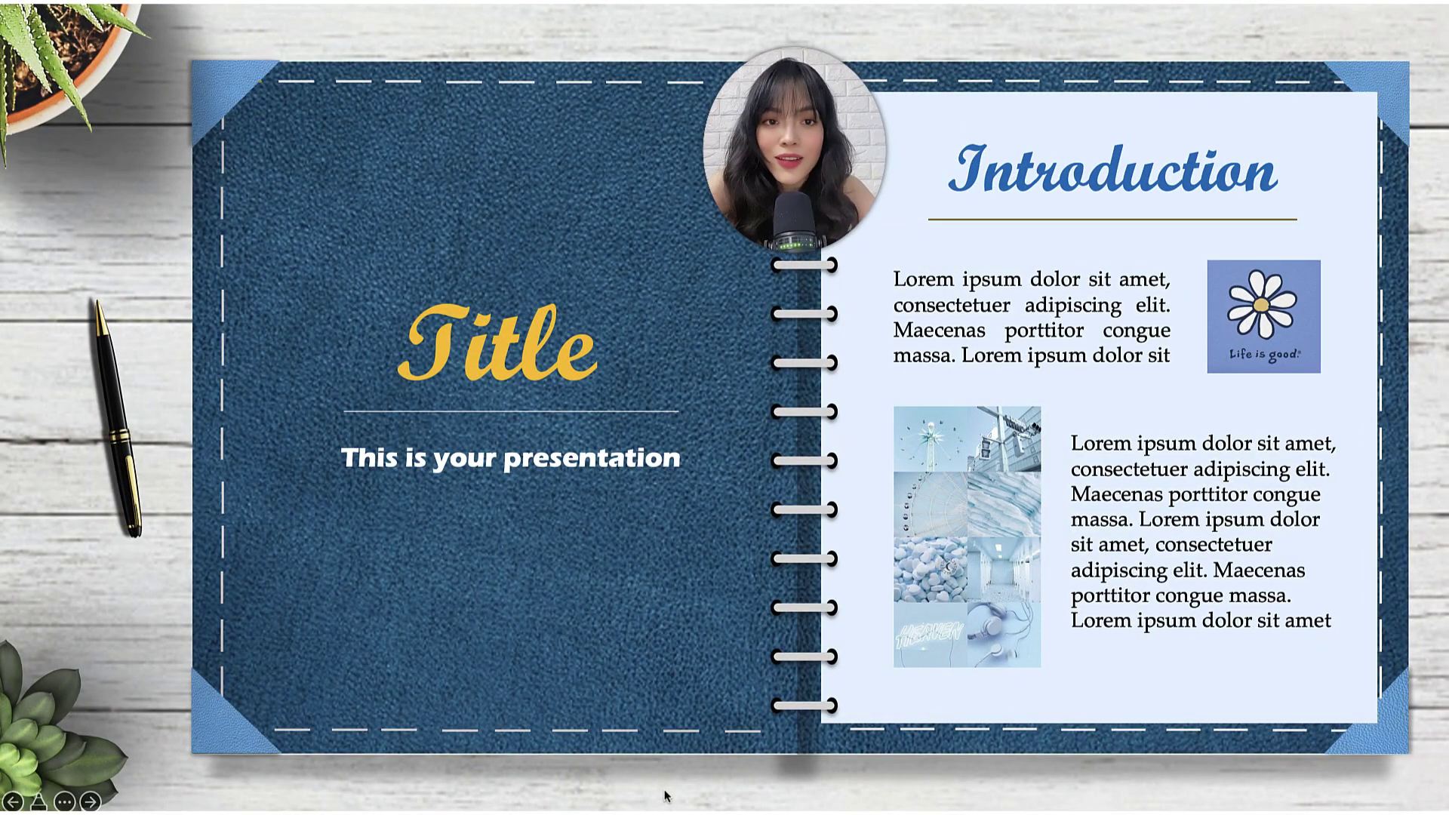
Step: Advance the denim notebook through Parts 1–3 to the Thank You / The End spread and beyond
key(Right)
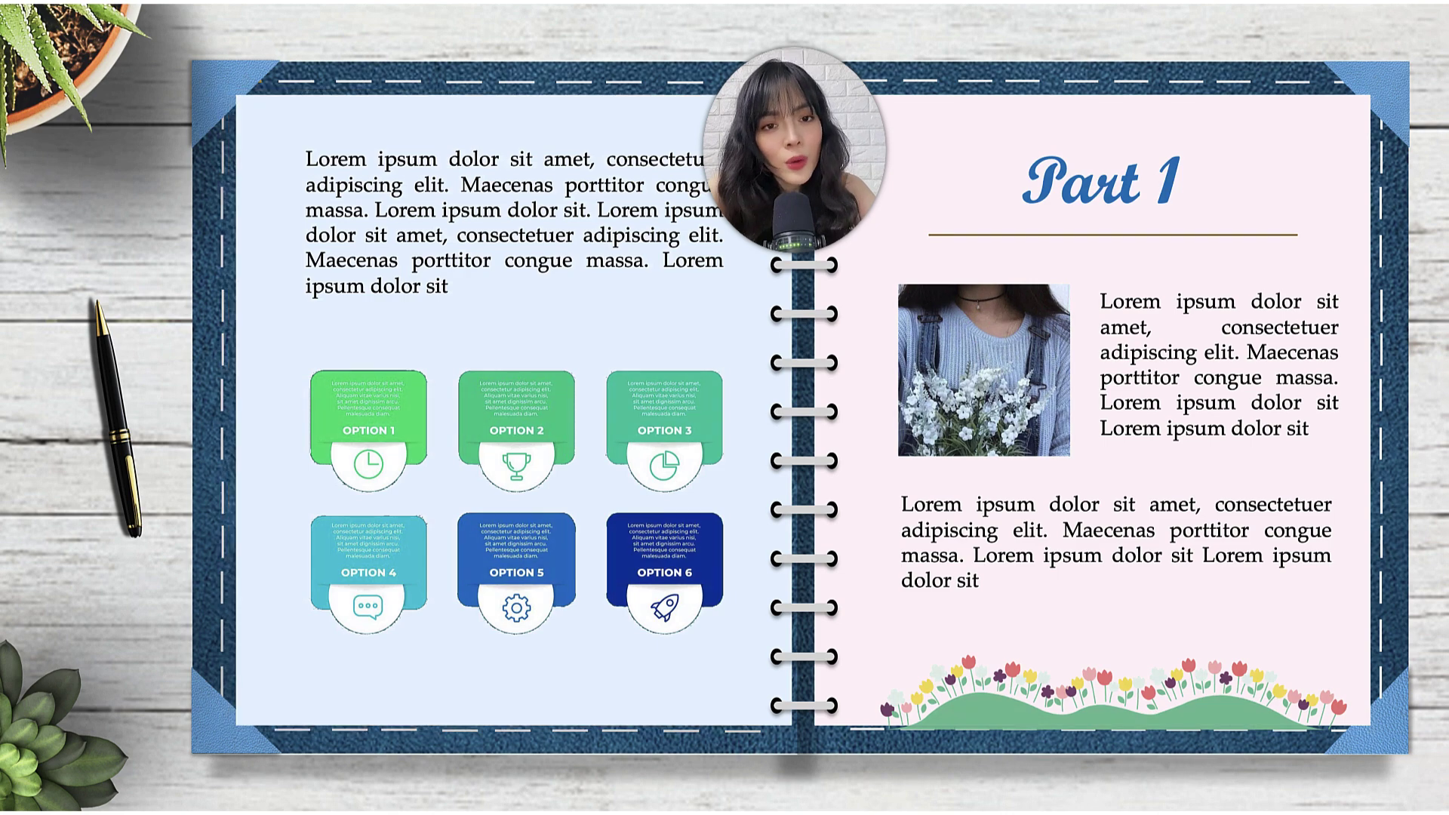
key(Right)
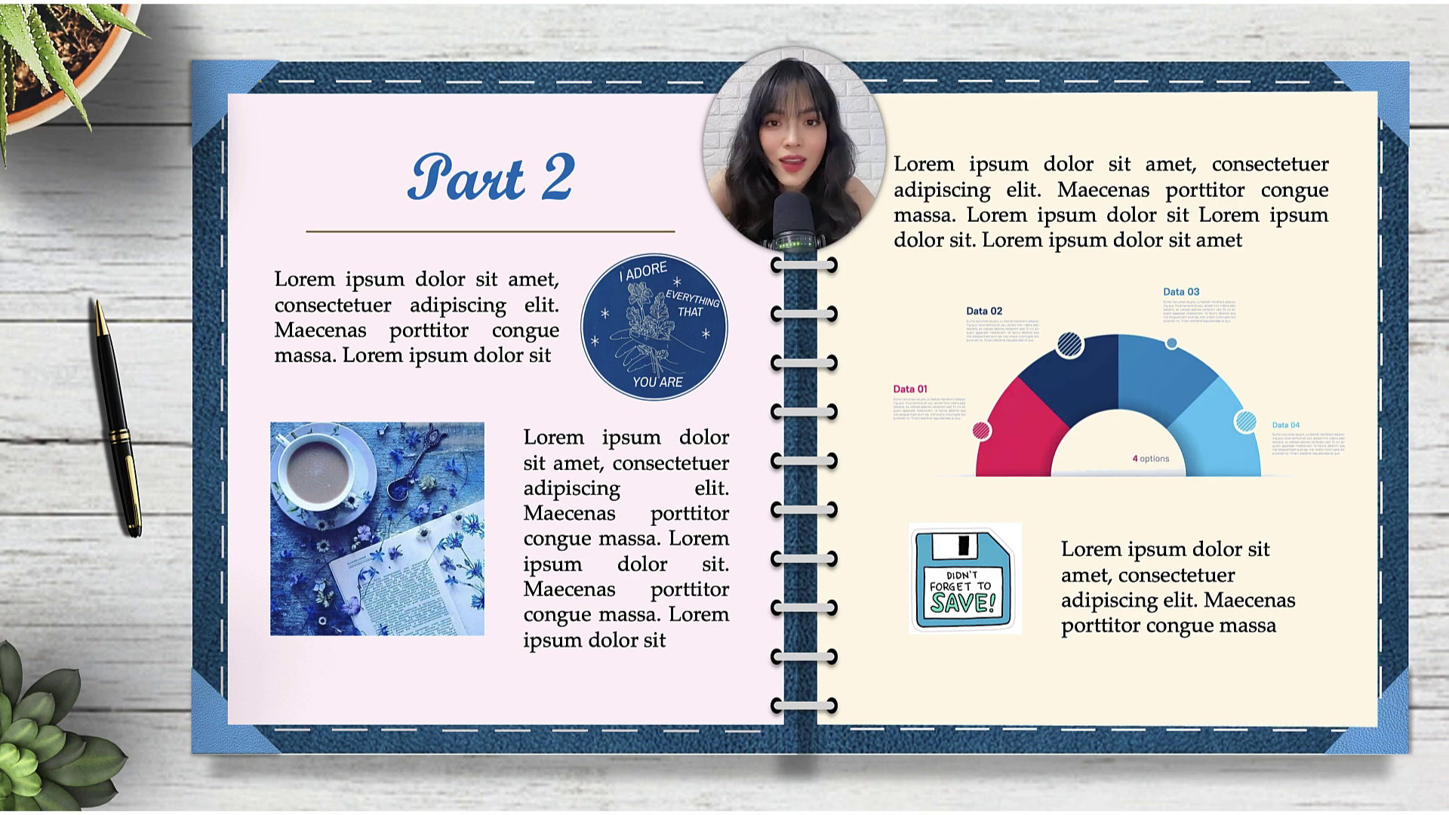
key(Right)
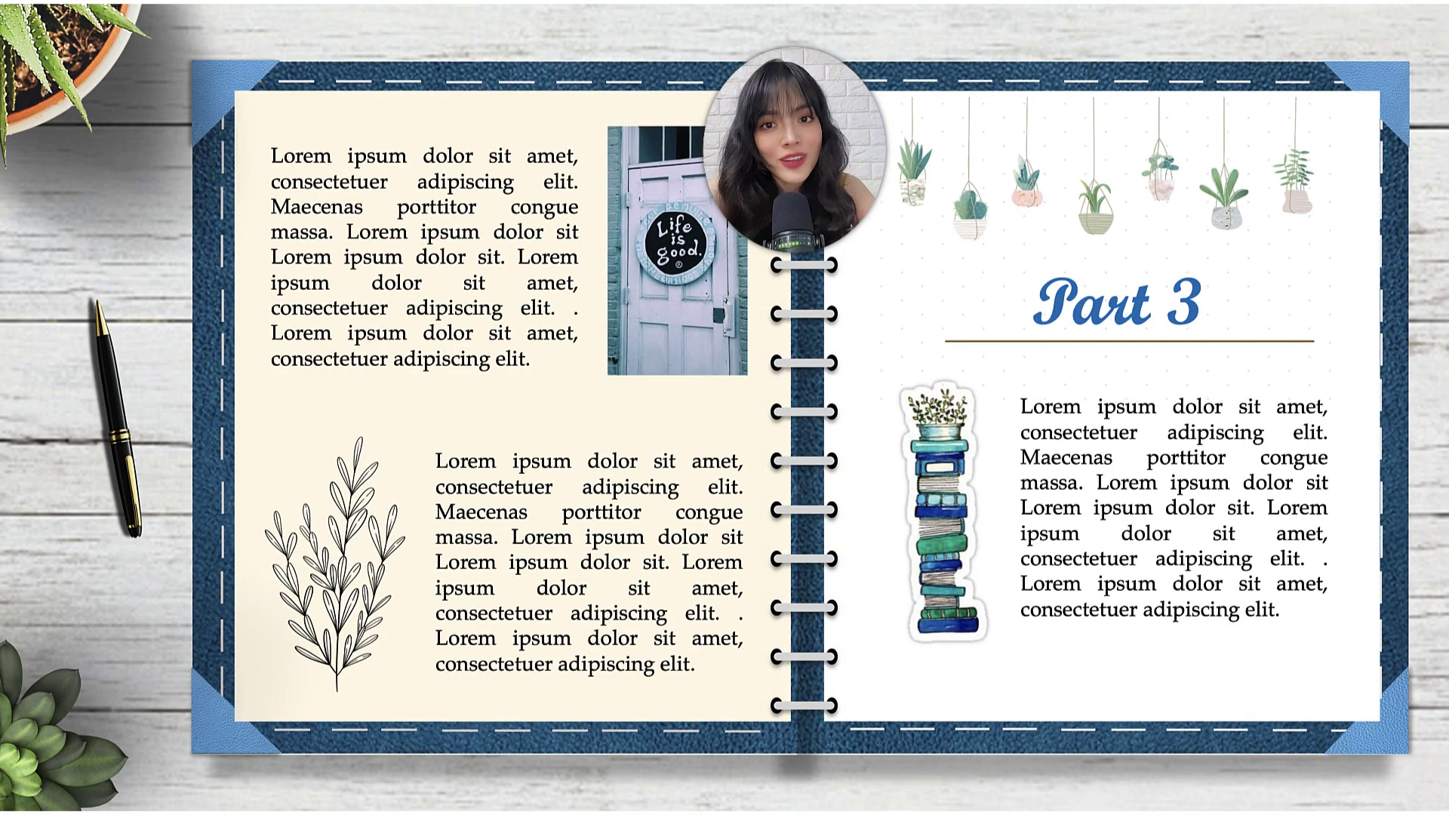
key(Right)
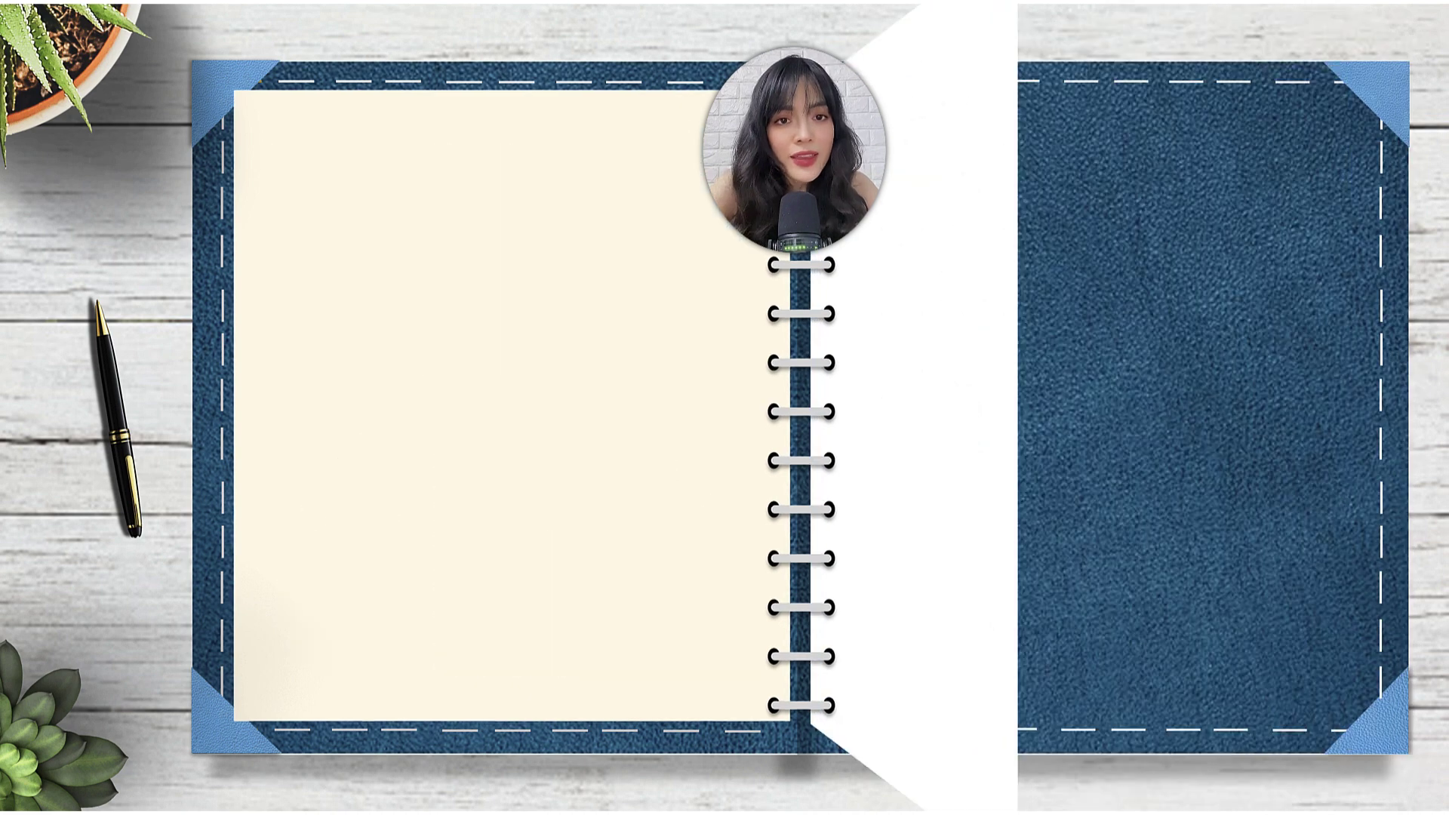
key(Right)
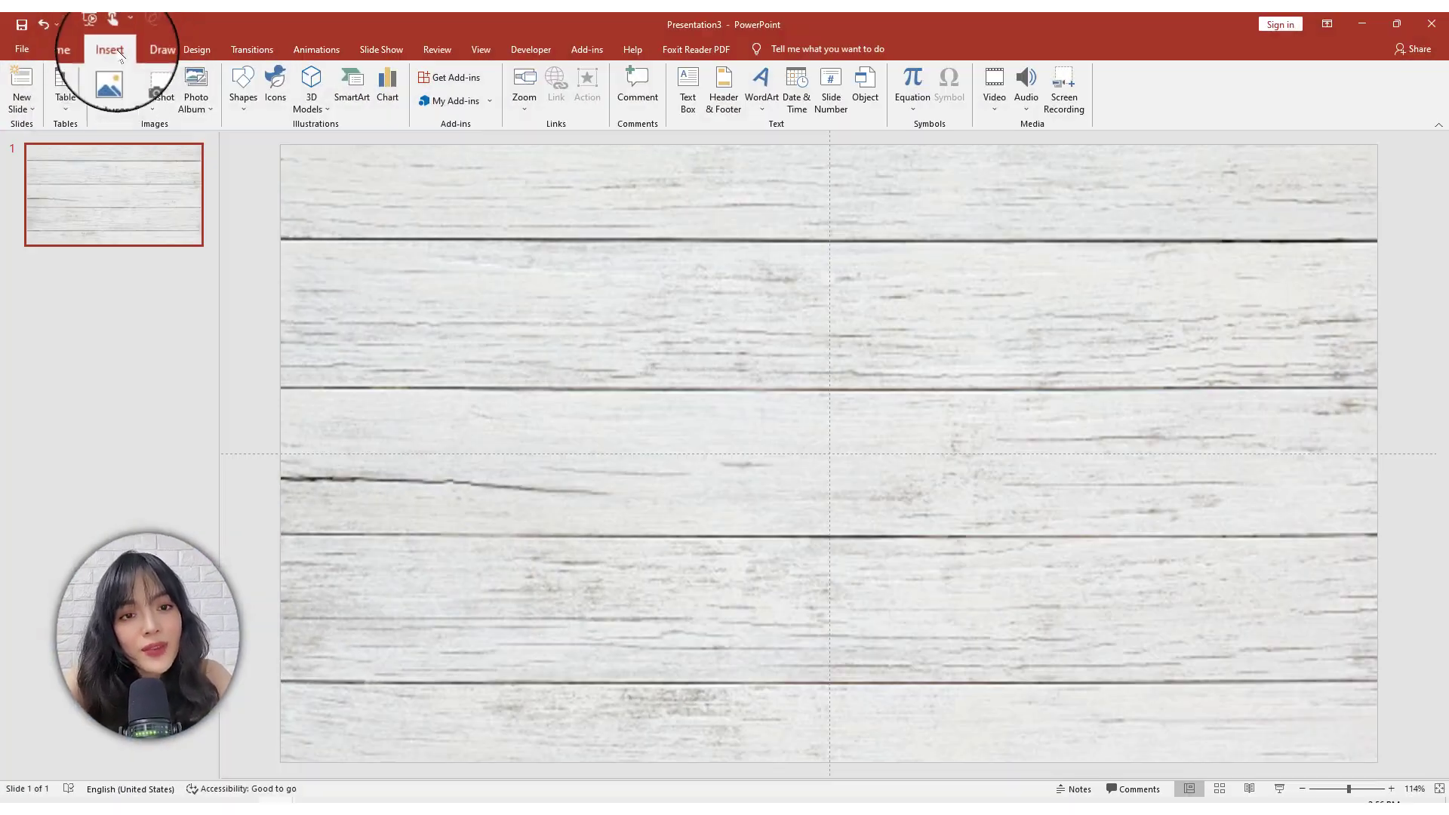
Step: Draw a large rectangle on the right half, copy it to the left, and show the Selection Pane
click(243, 90)
click(283, 142)
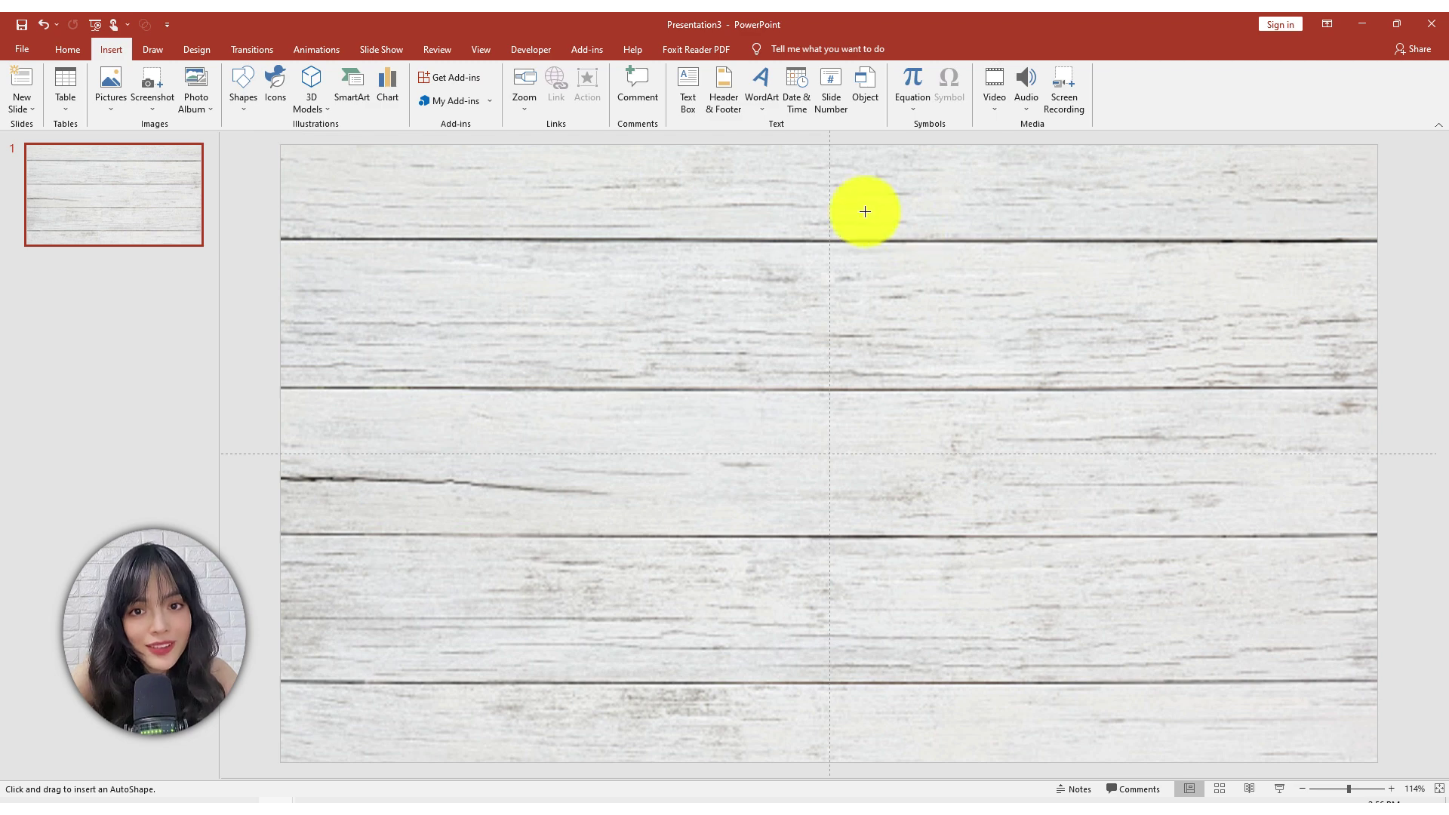
drag(1007, 361, 1297, 698)
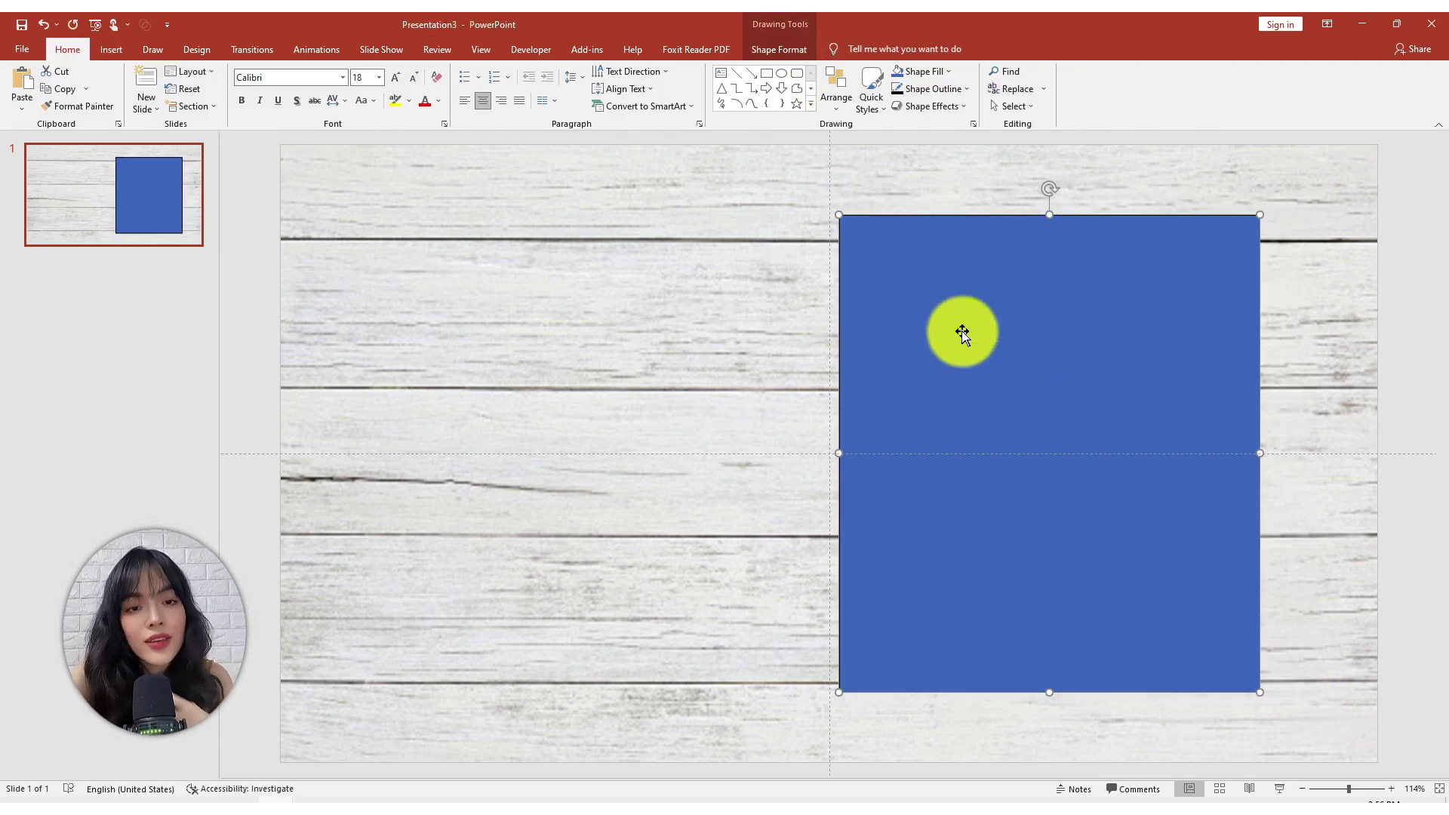
drag(962, 332, 557, 345)
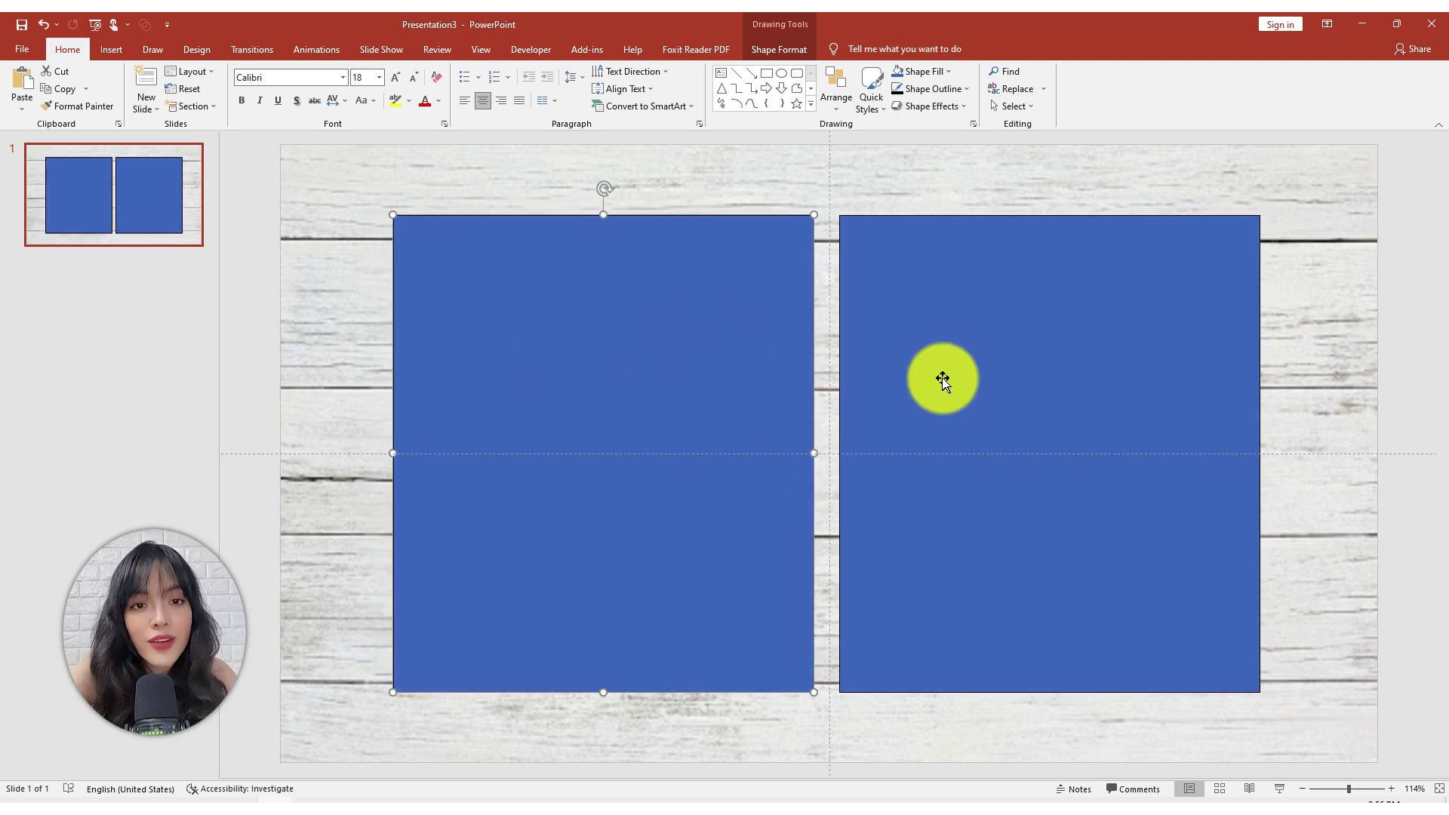
key(alt+F10)
click(1012, 103)
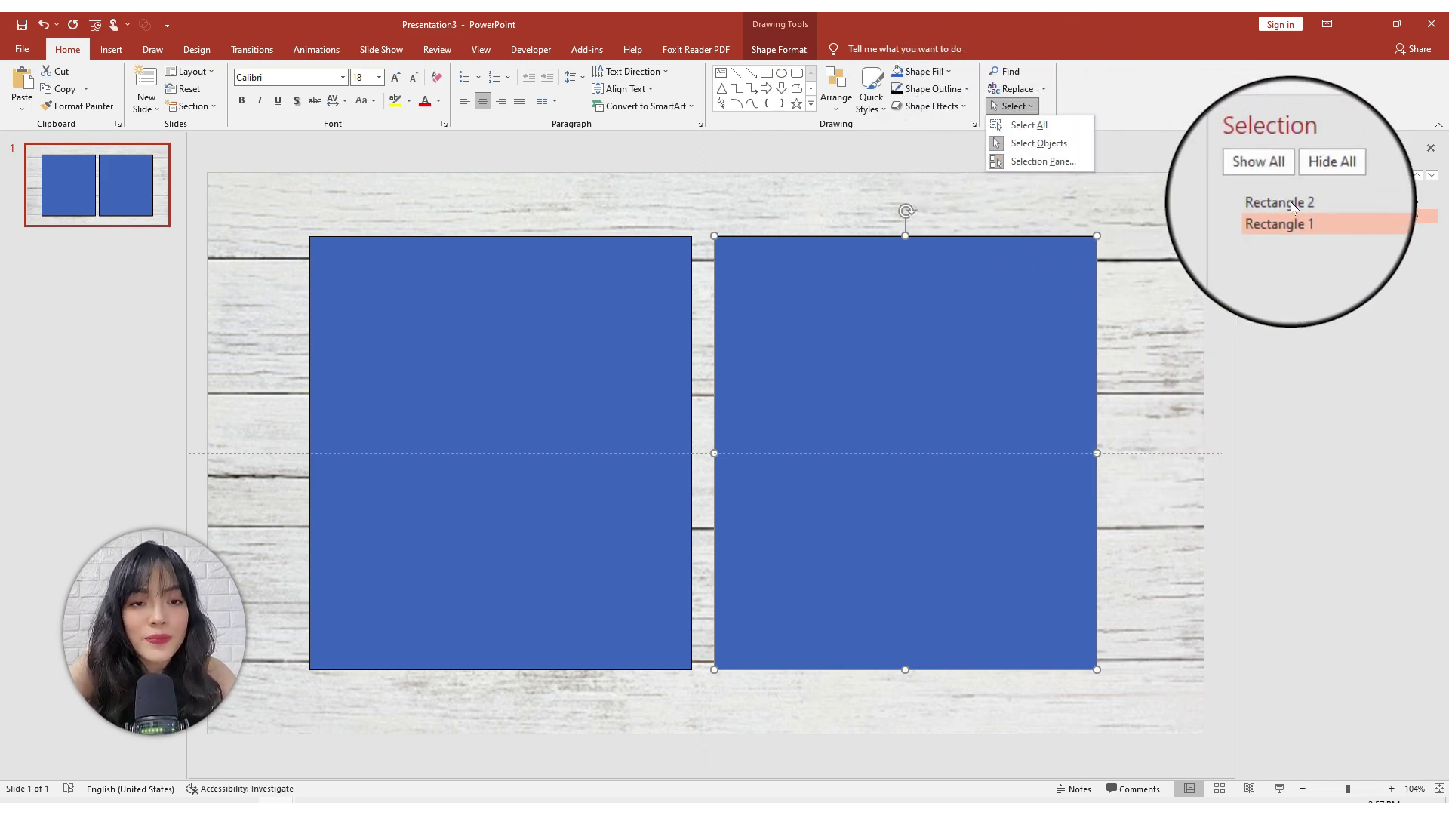
Step: Give the right rectangle no outline and a white fill, and rename it Page
click(934, 347)
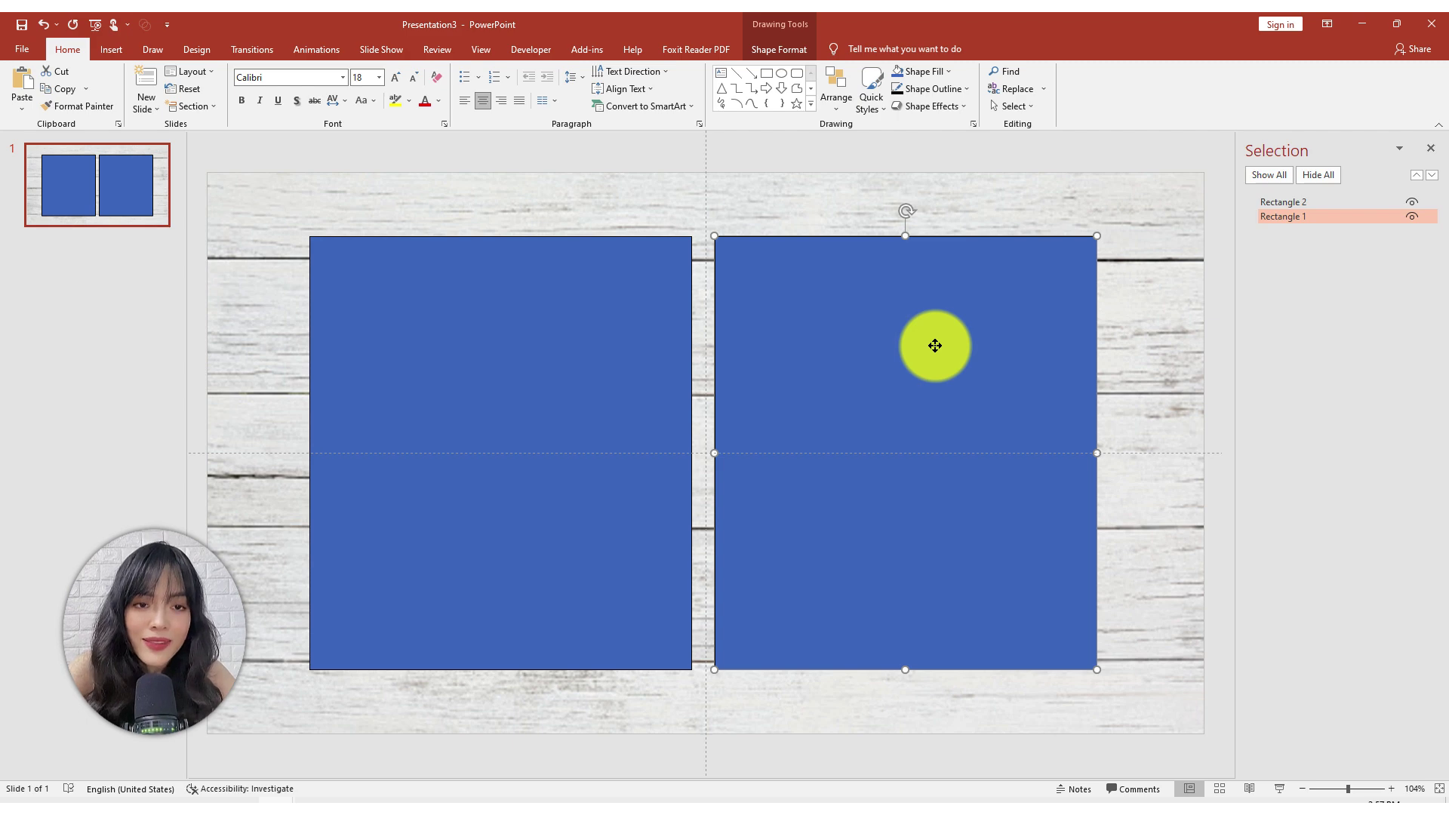
click(778, 49)
click(567, 83)
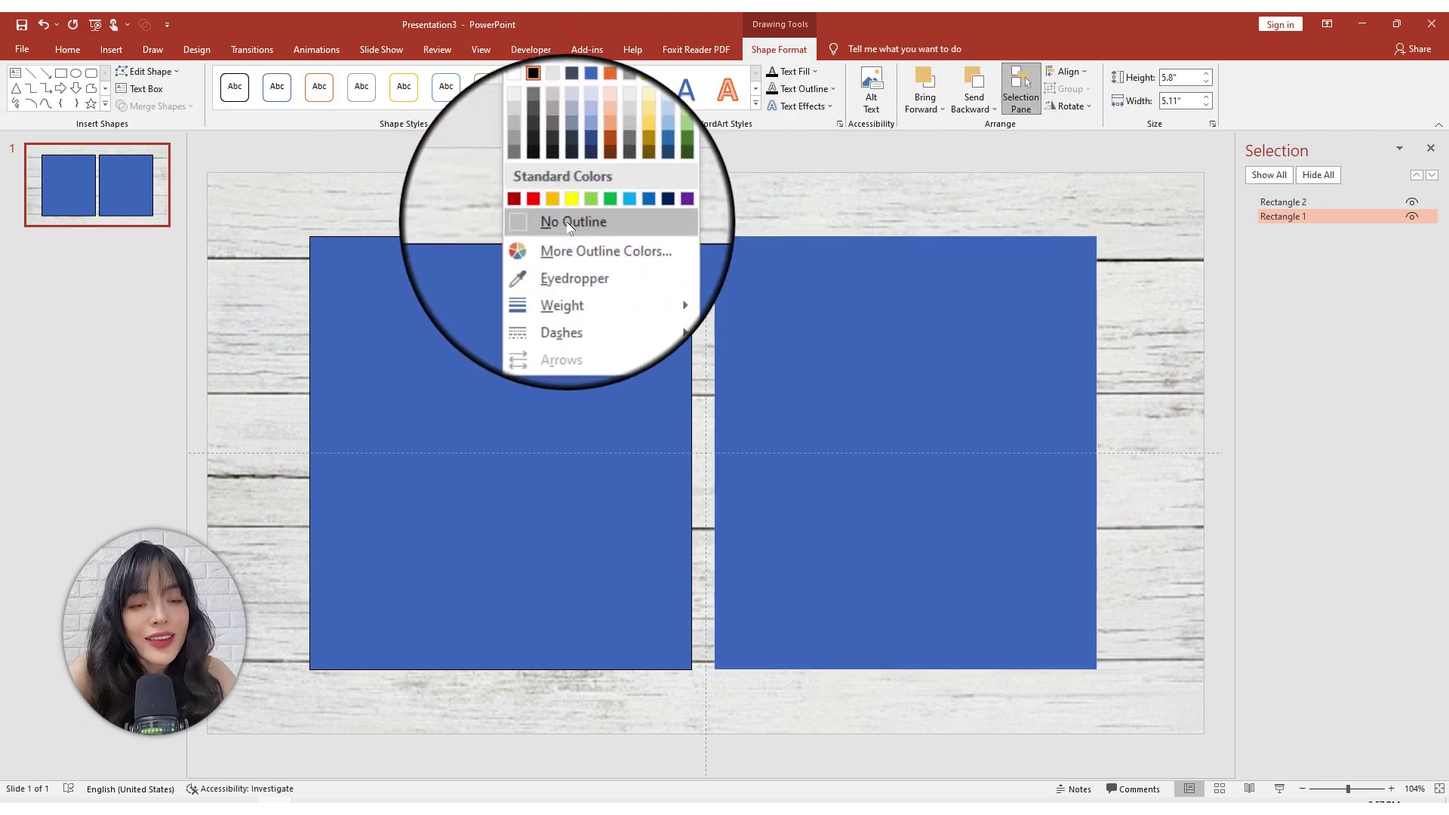
click(568, 223)
click(551, 71)
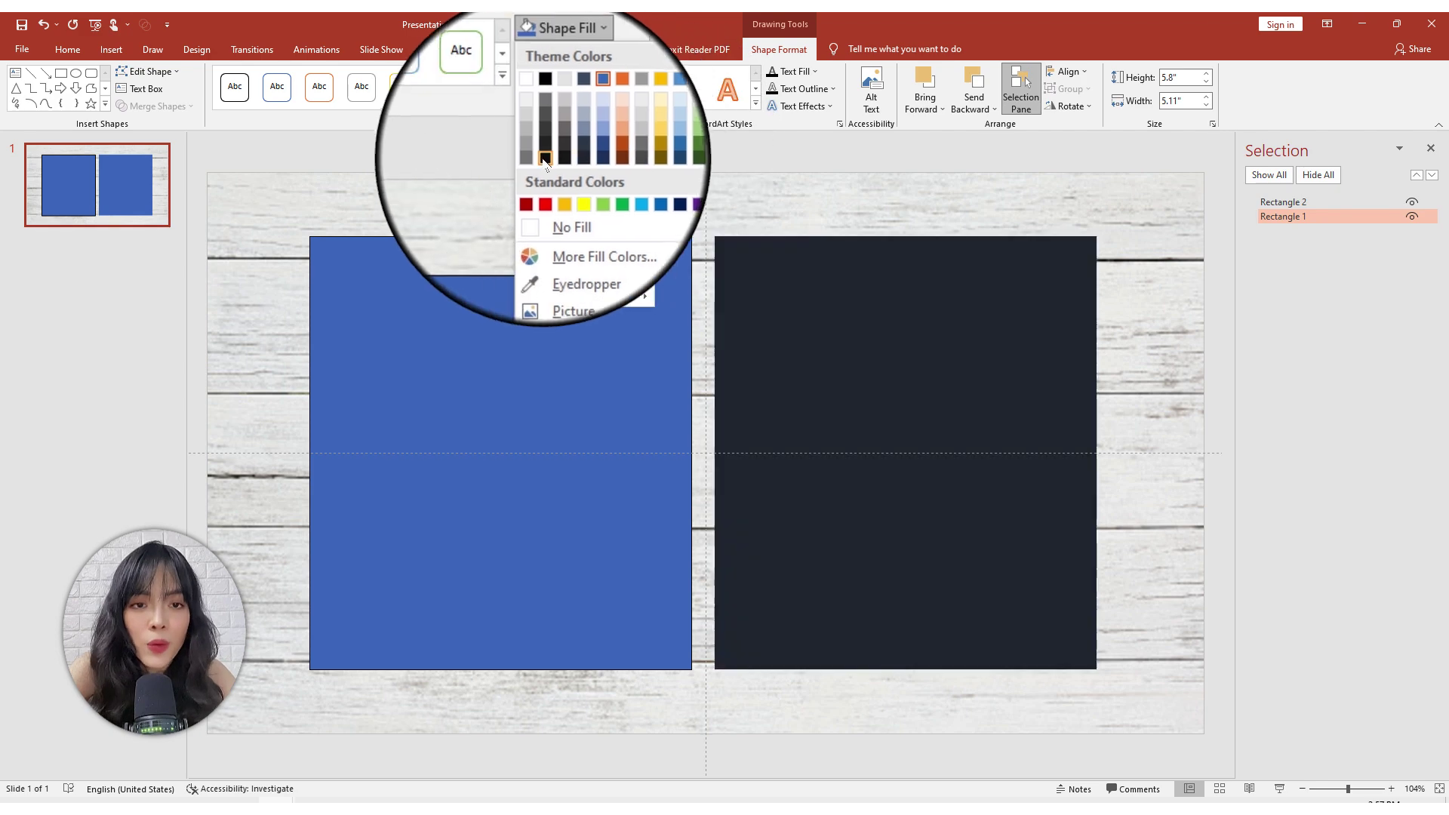
click(538, 101)
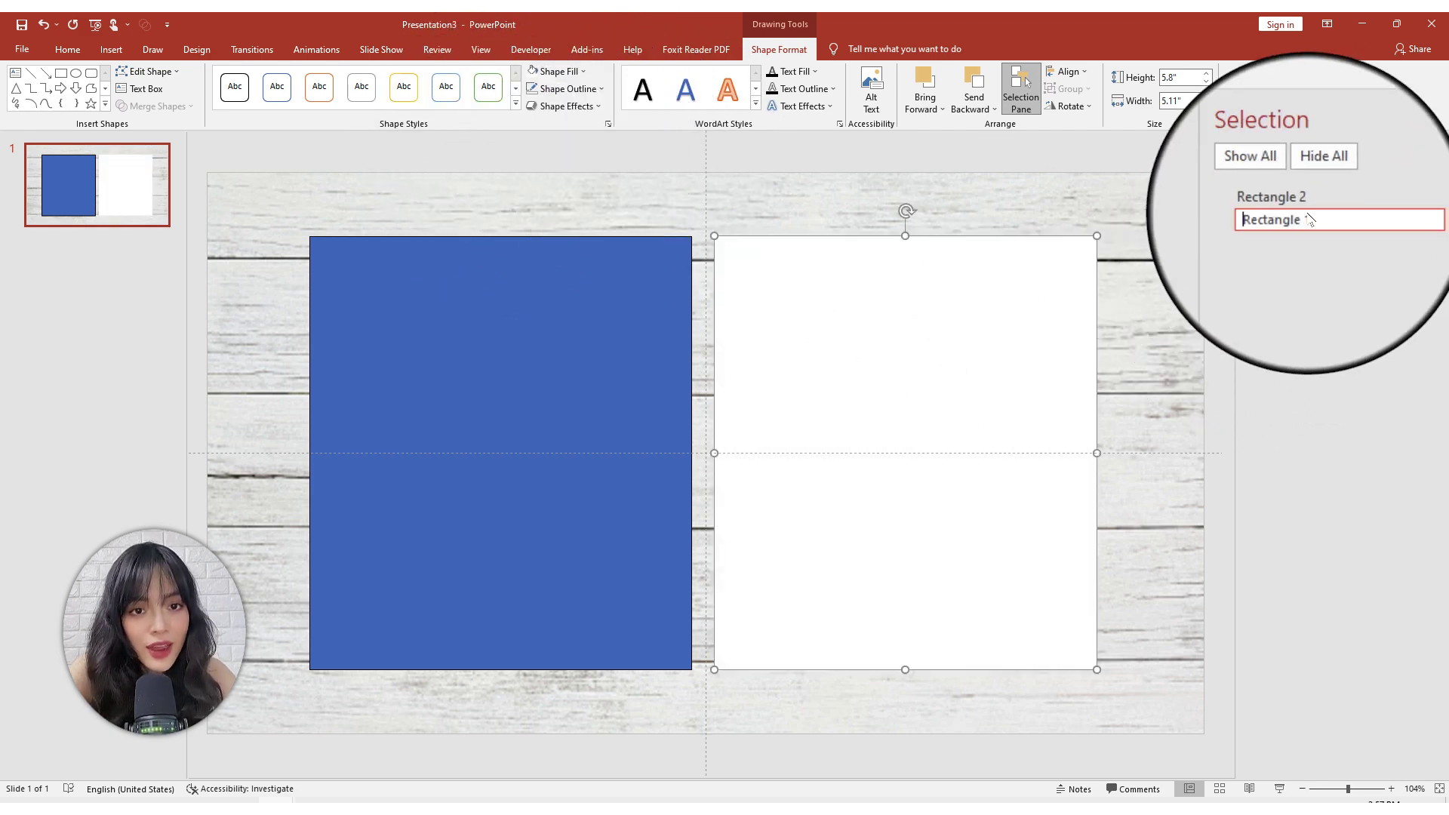
double_click(1284, 217)
text(Page)
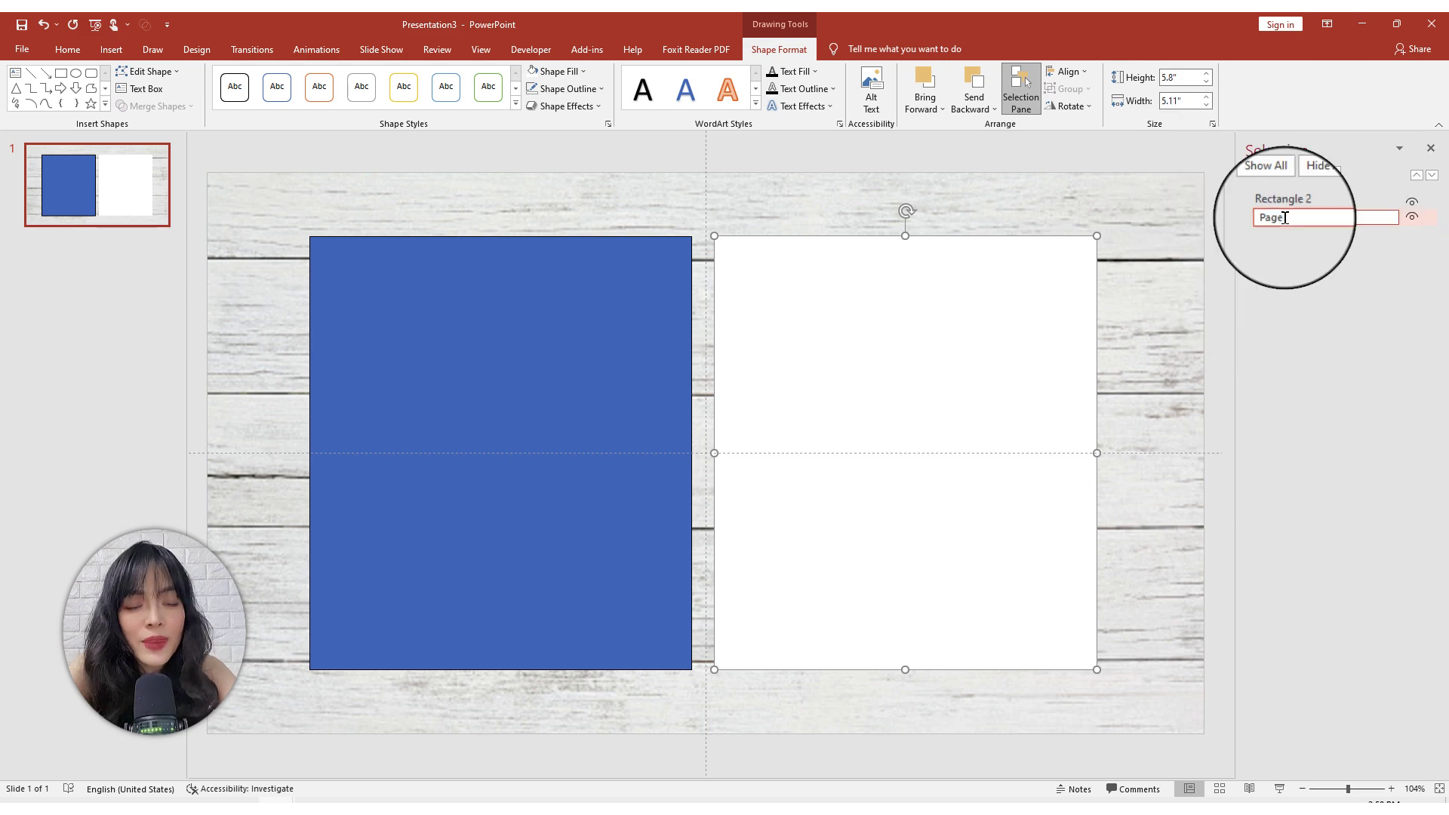
click(578, 363)
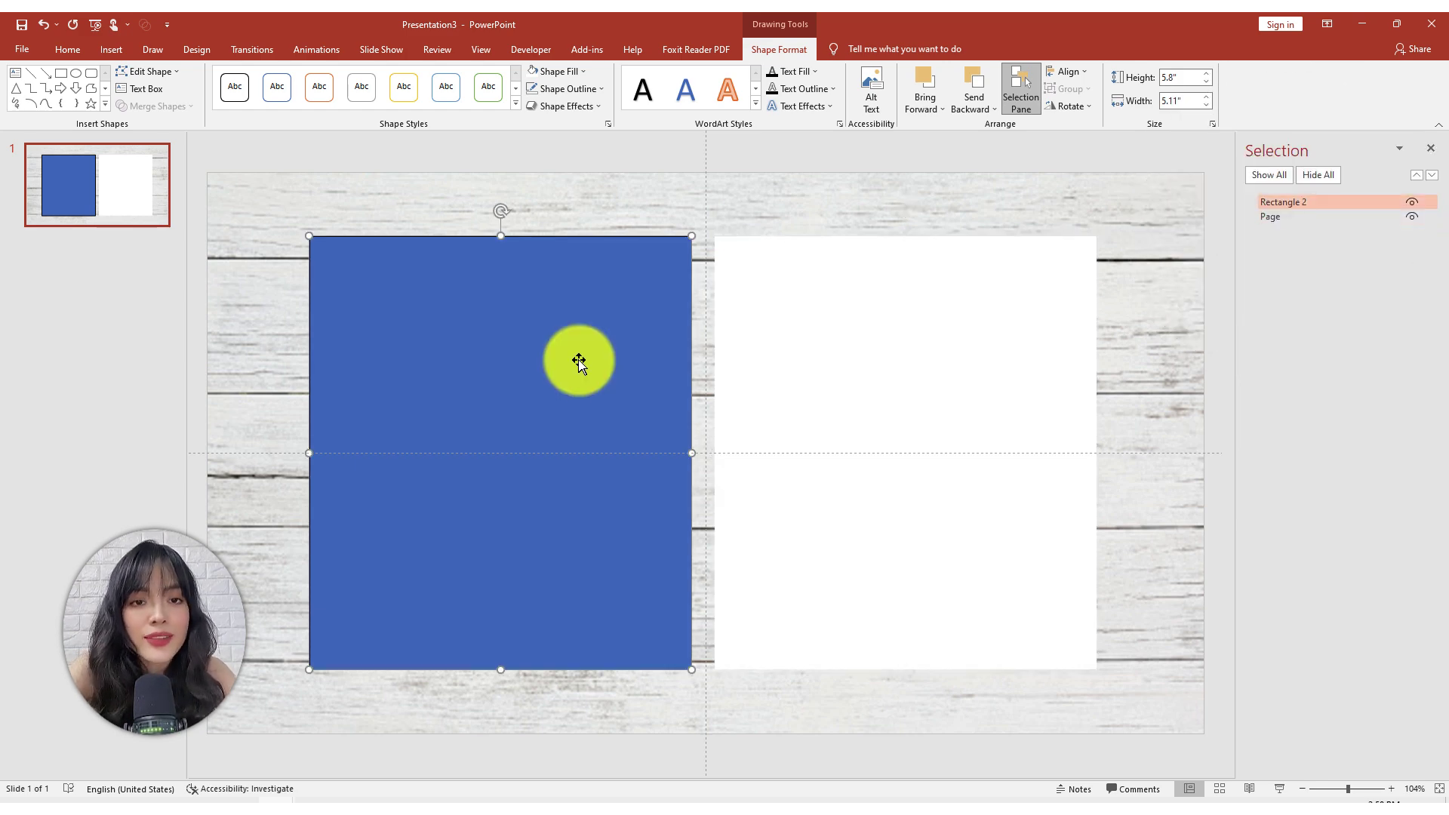
Step: Remove the left rectangle's outline and fill, and start renaming it Transparent
click(567, 88)
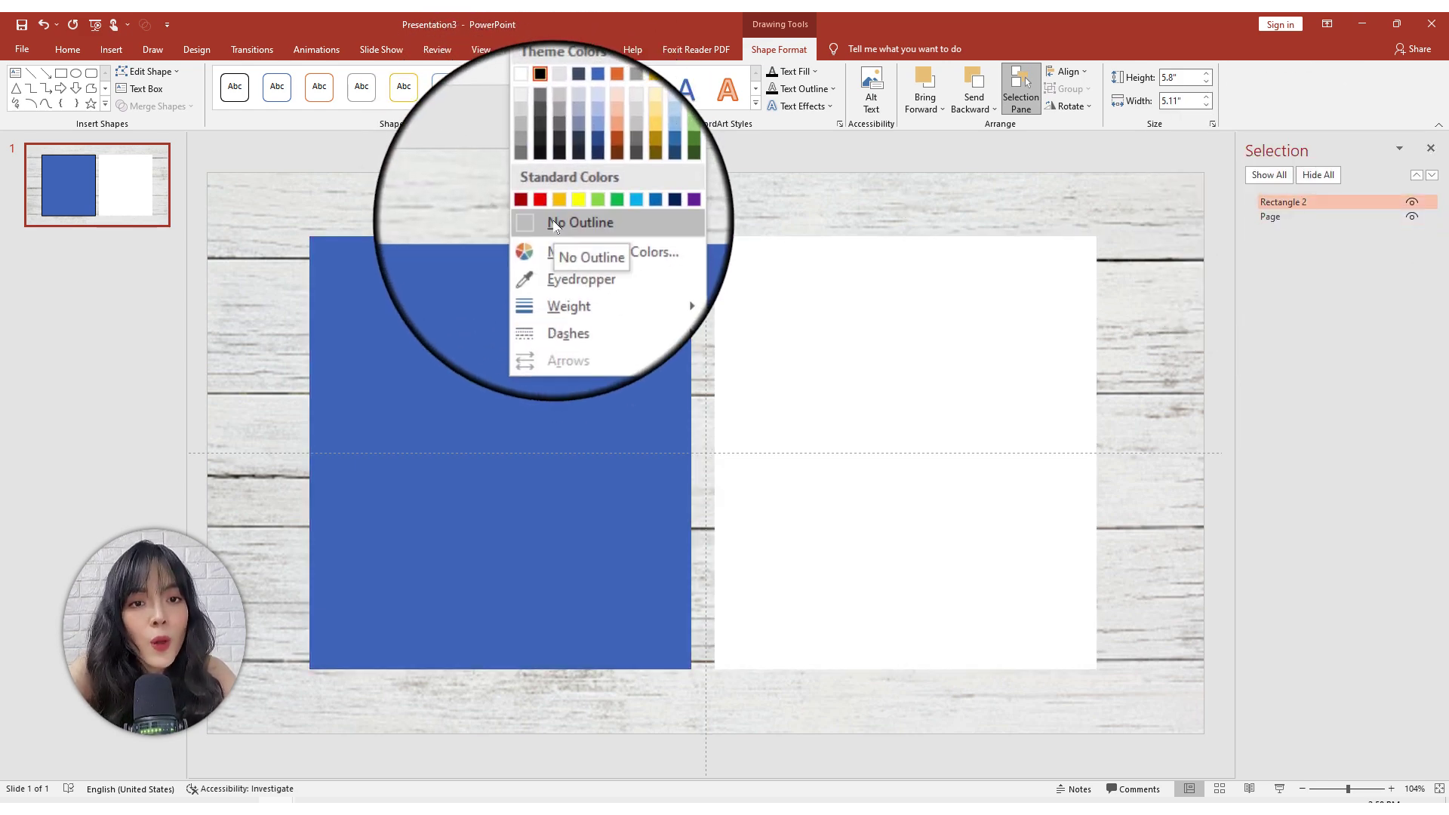
click(555, 225)
click(555, 69)
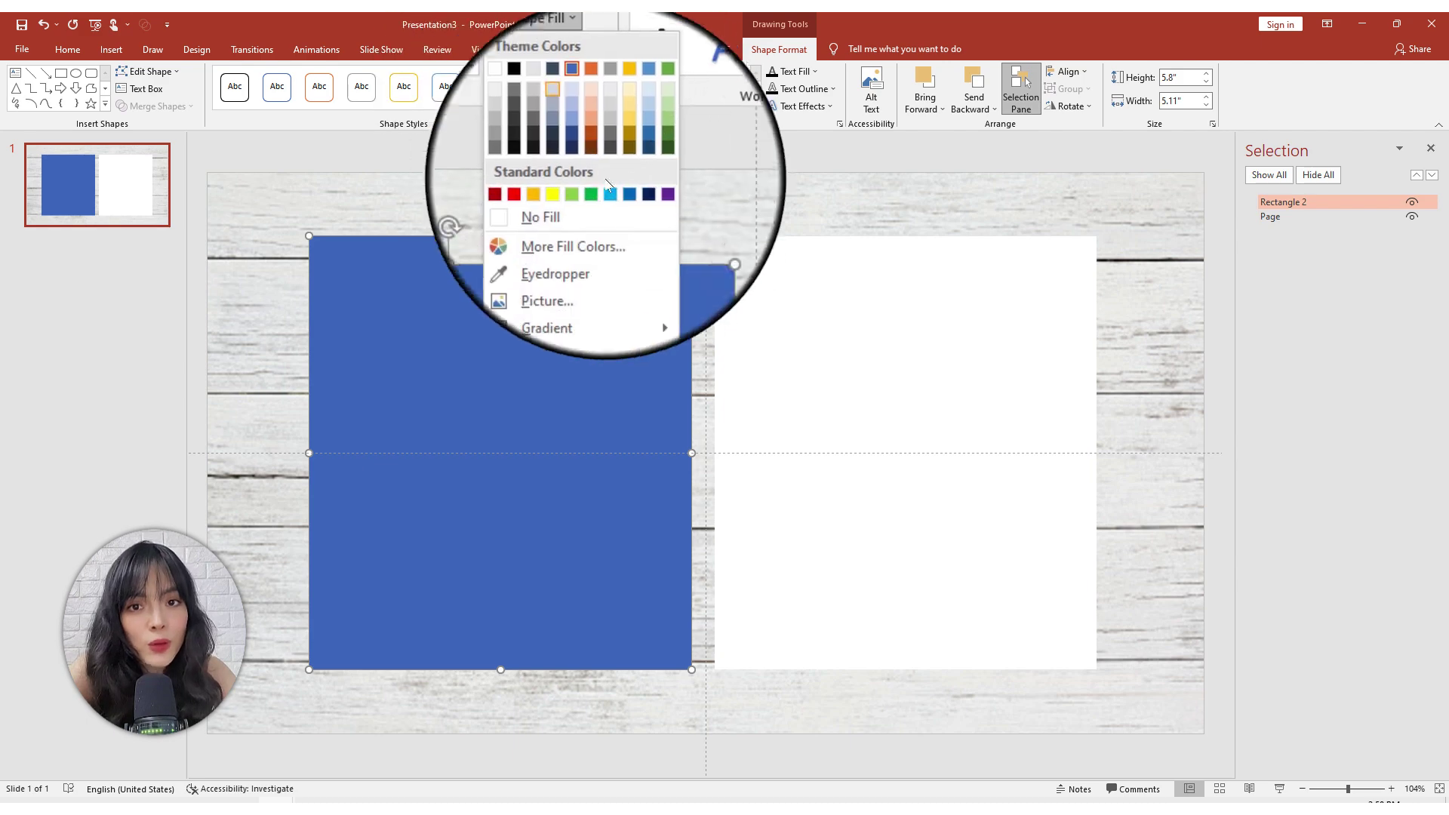
click(572, 204)
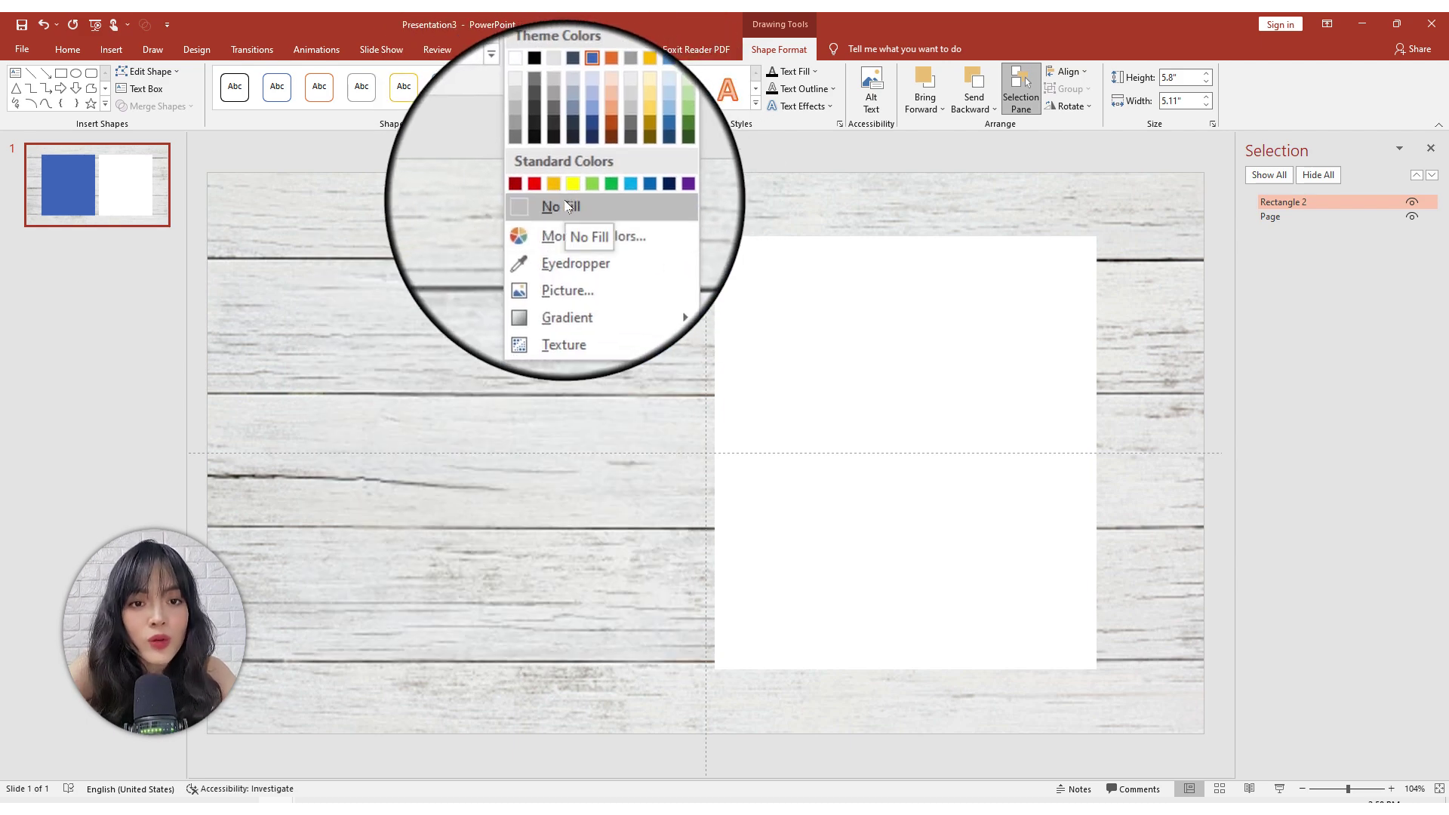
click(566, 249)
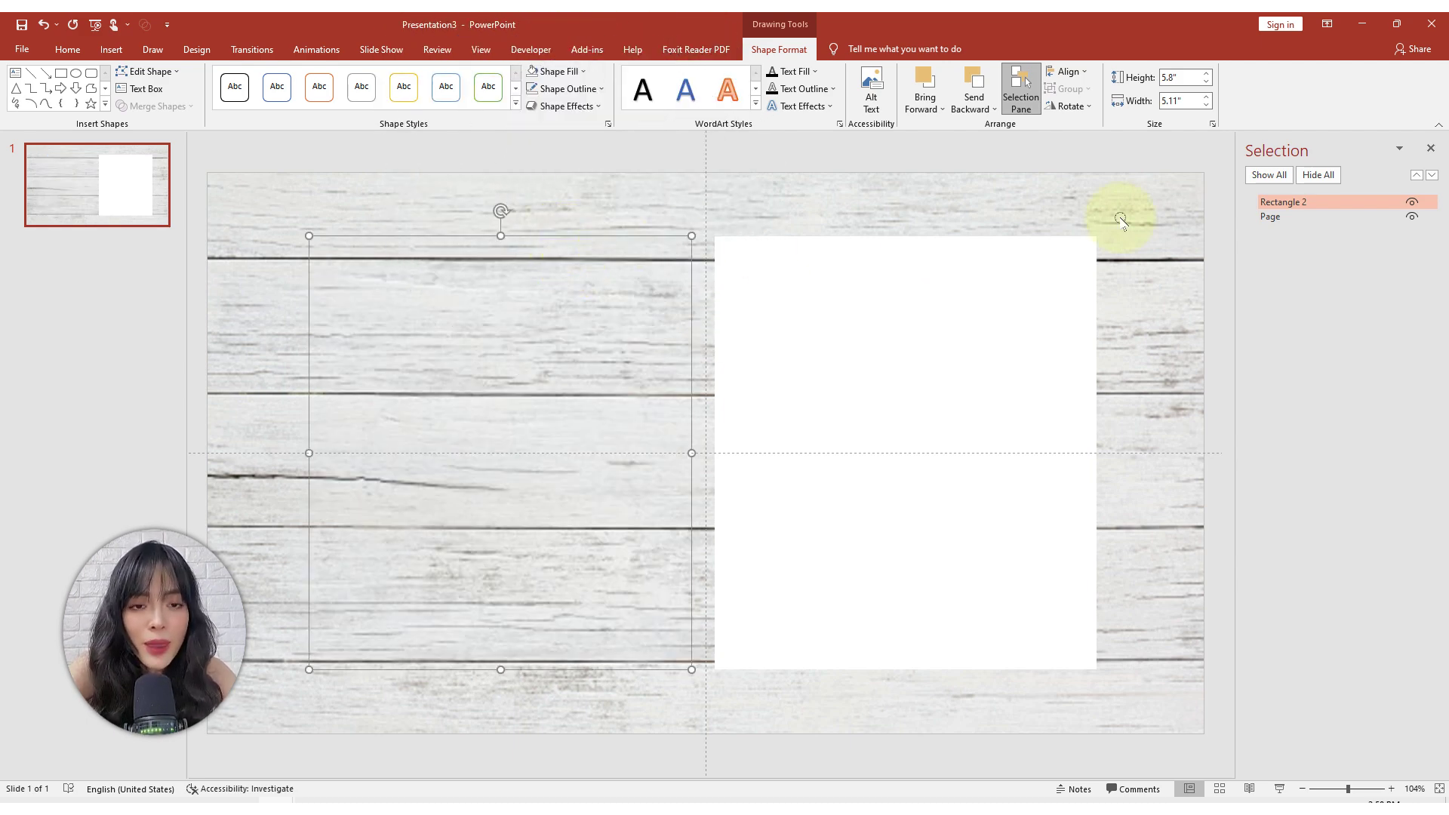
double_click(1320, 202)
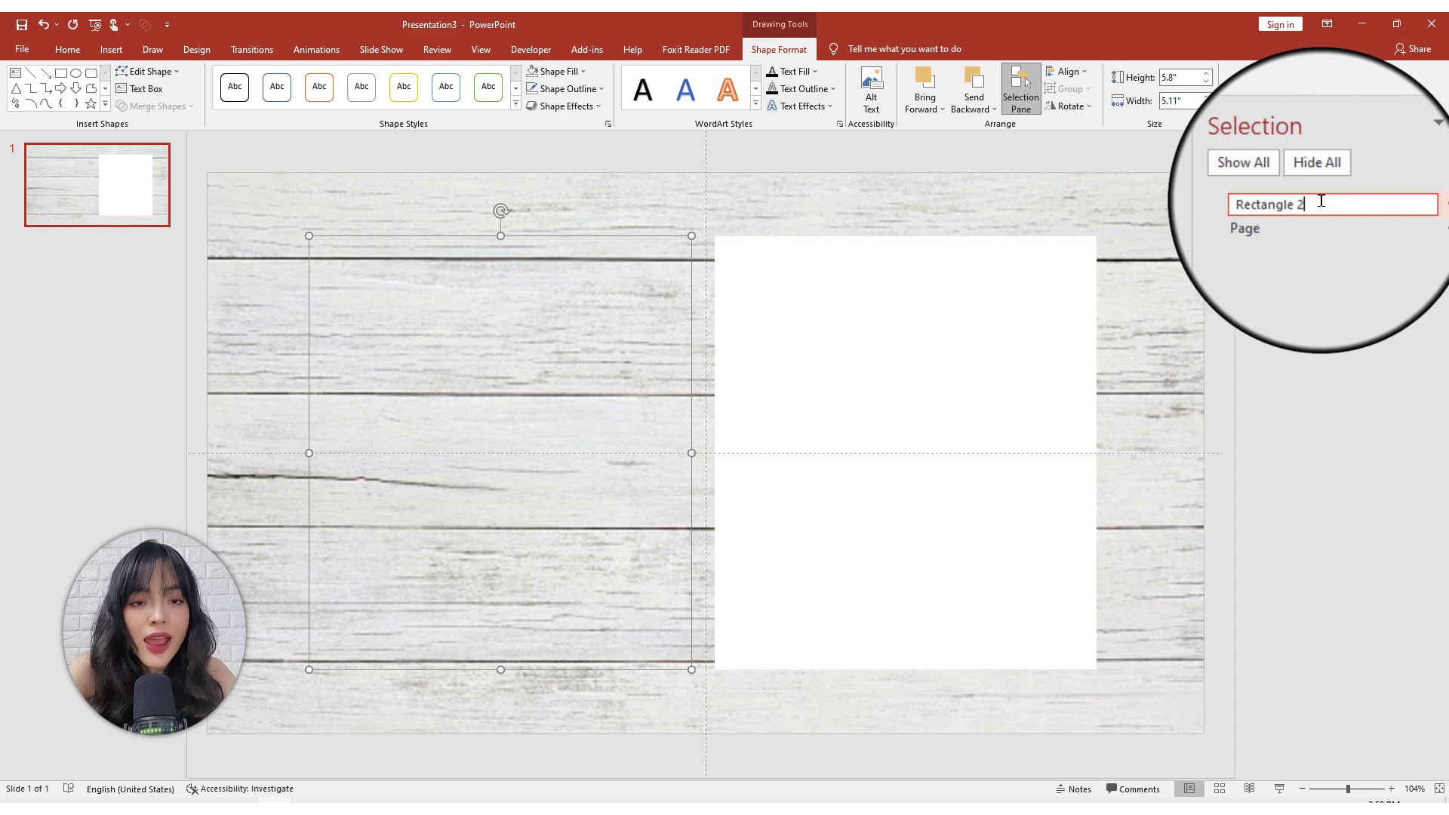
drag(1320, 201, 1257, 195)
text(Transparent)
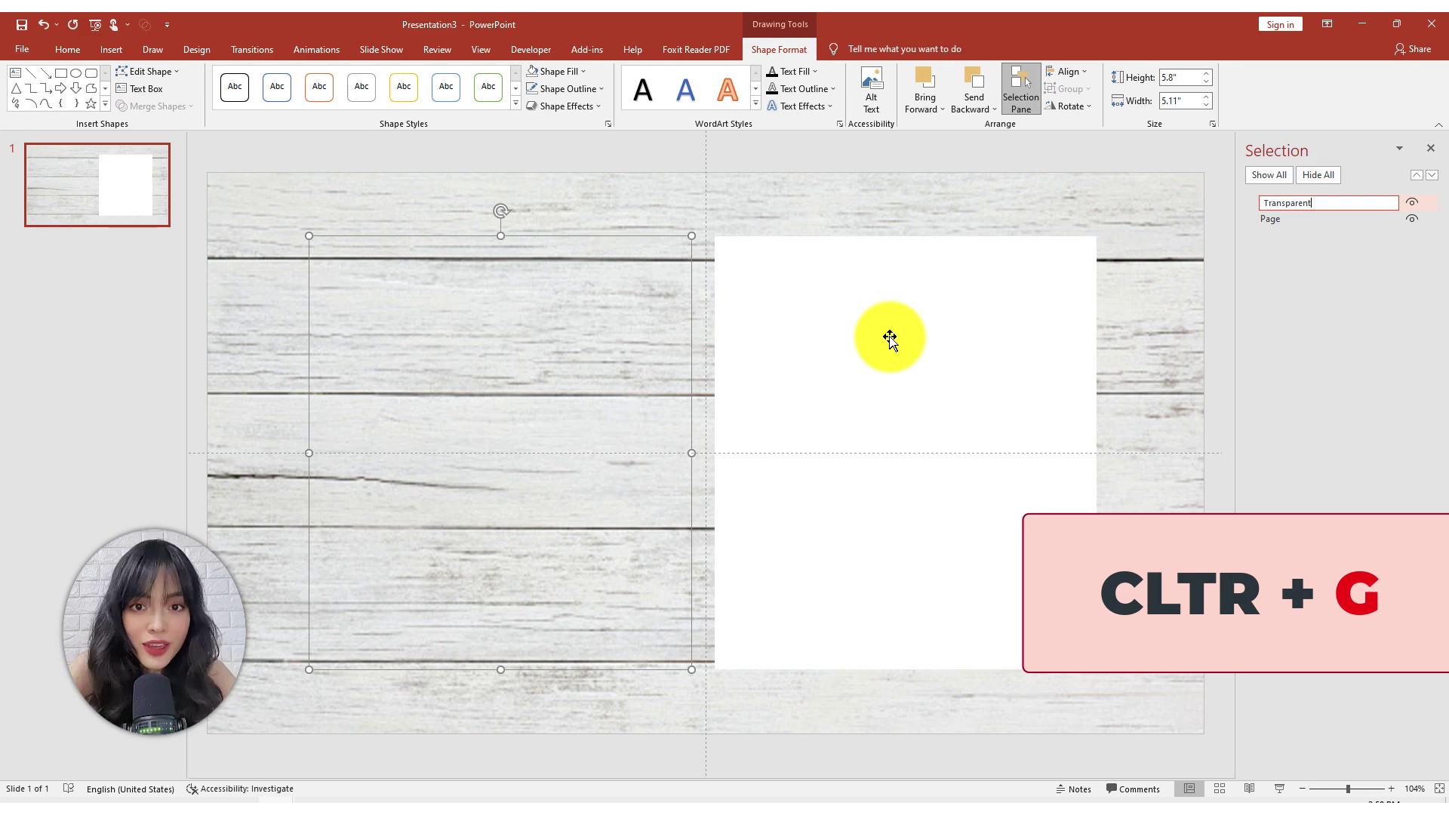
Step: Group the Page and Transparent rectangles as Group 12 and preview the page flip
shift+click(890, 340)
right_click(891, 340)
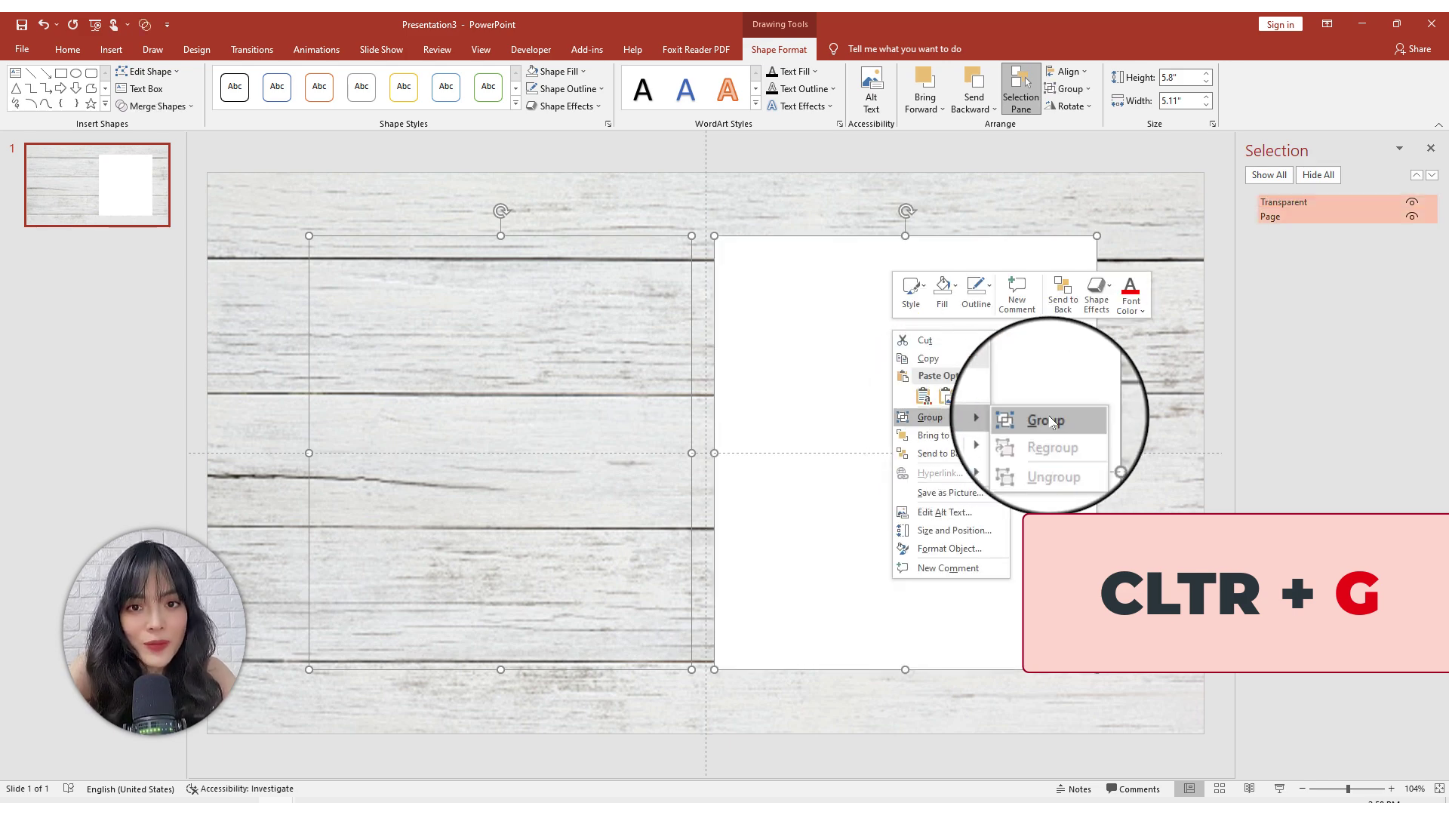
click(1053, 418)
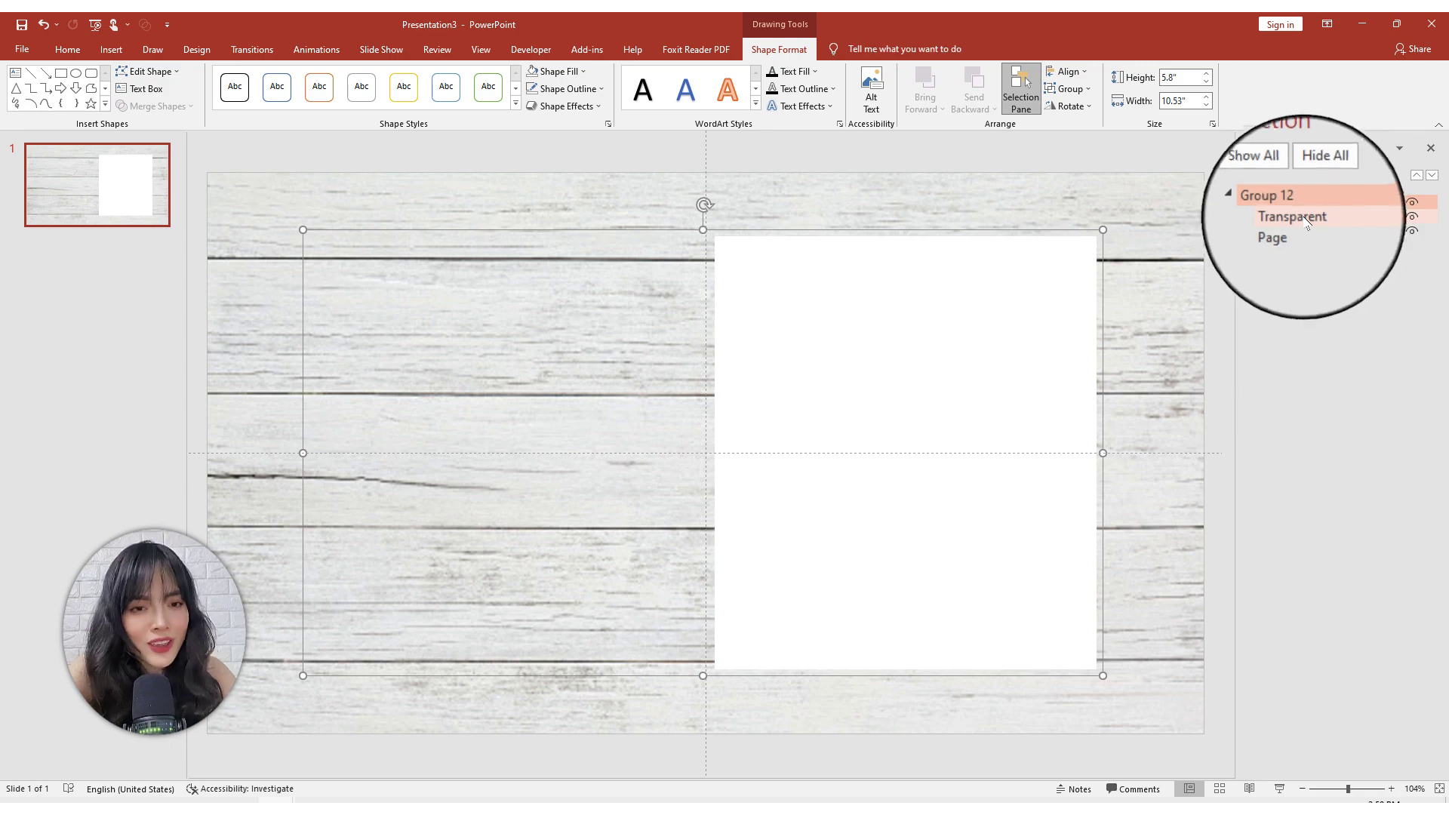
click(1295, 216)
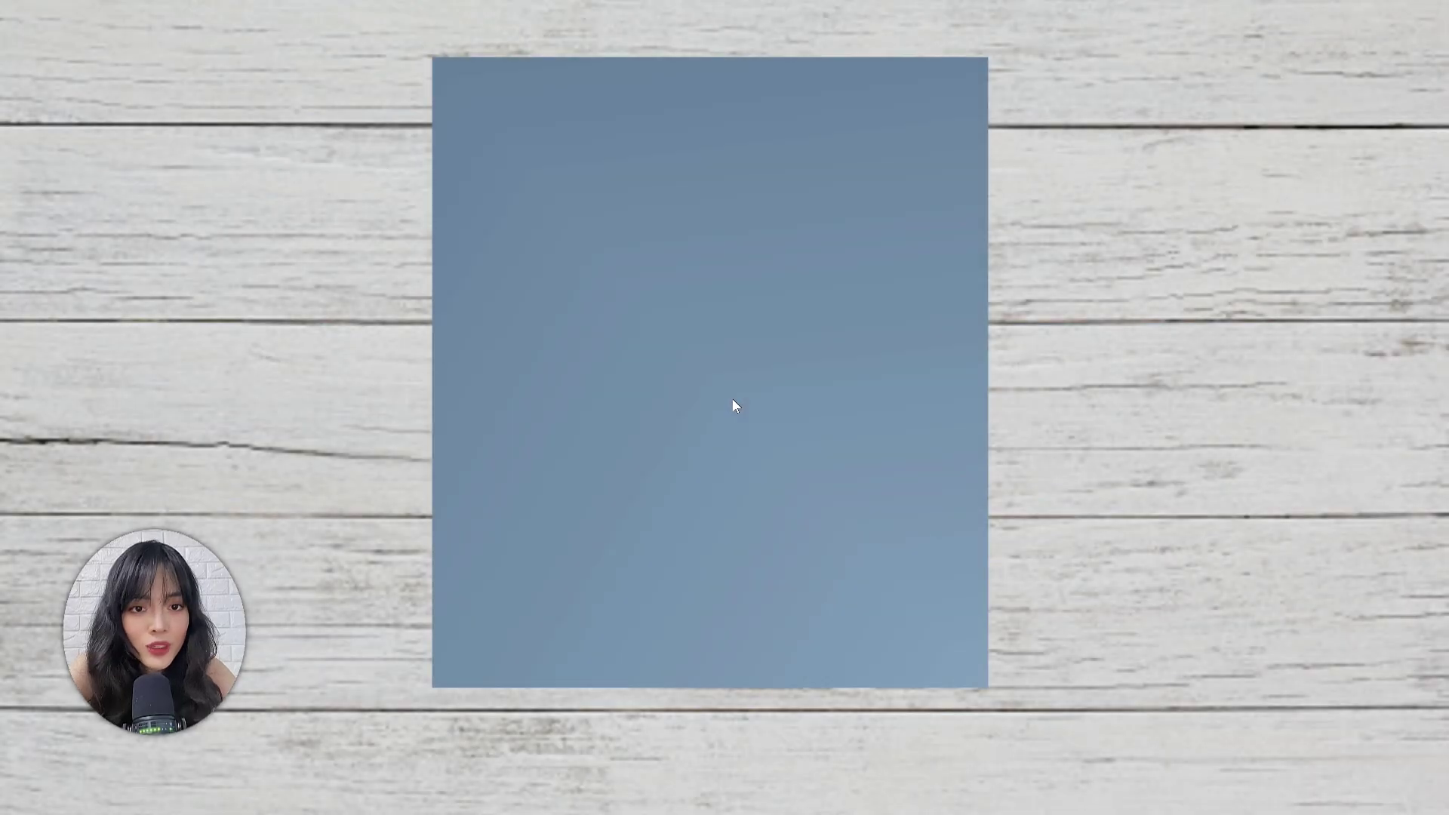
click(739, 339)
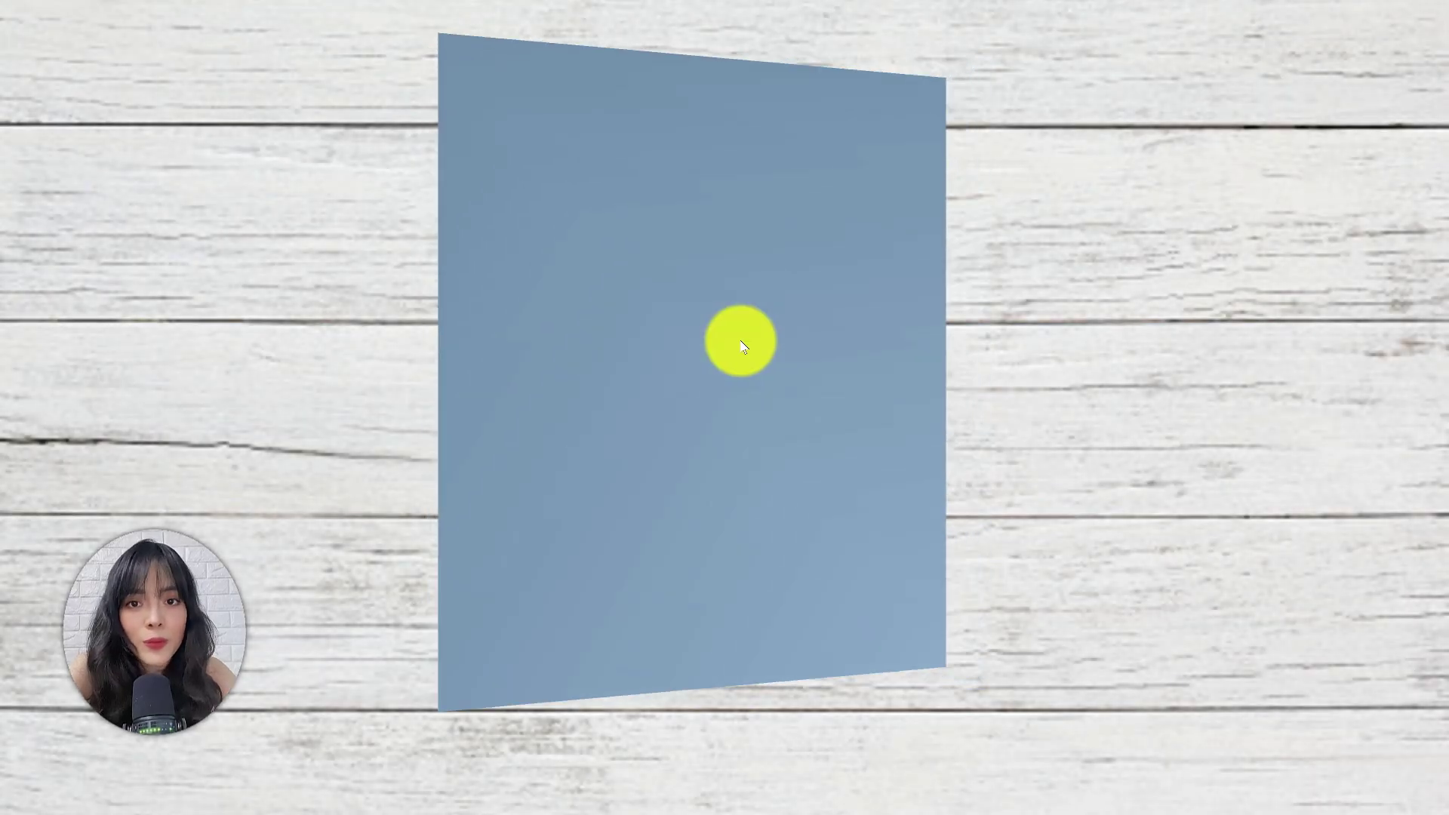
click(742, 346)
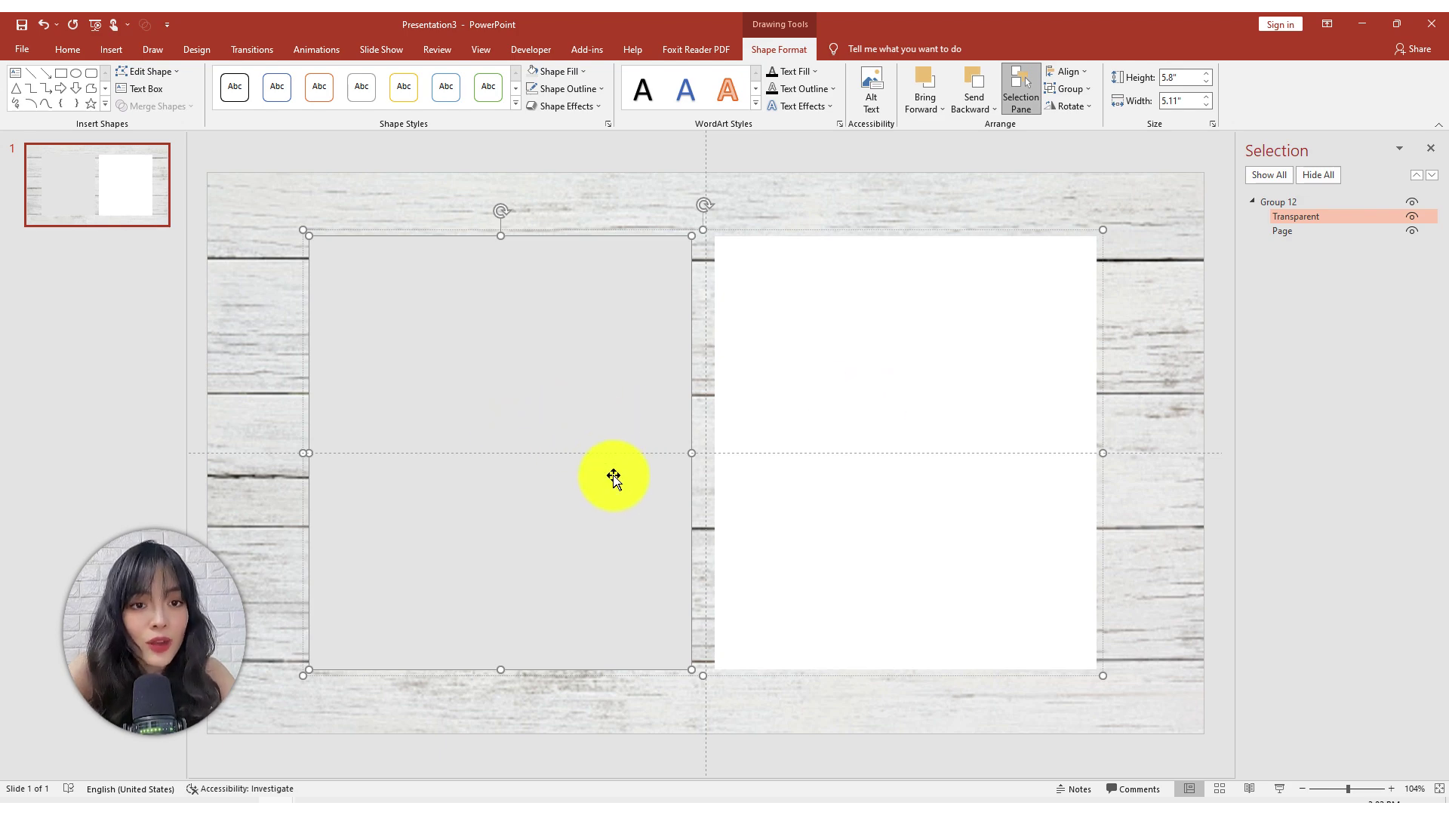
Step: Set the grey Transparent panel to No Fill and right-click the page group
click(582, 71)
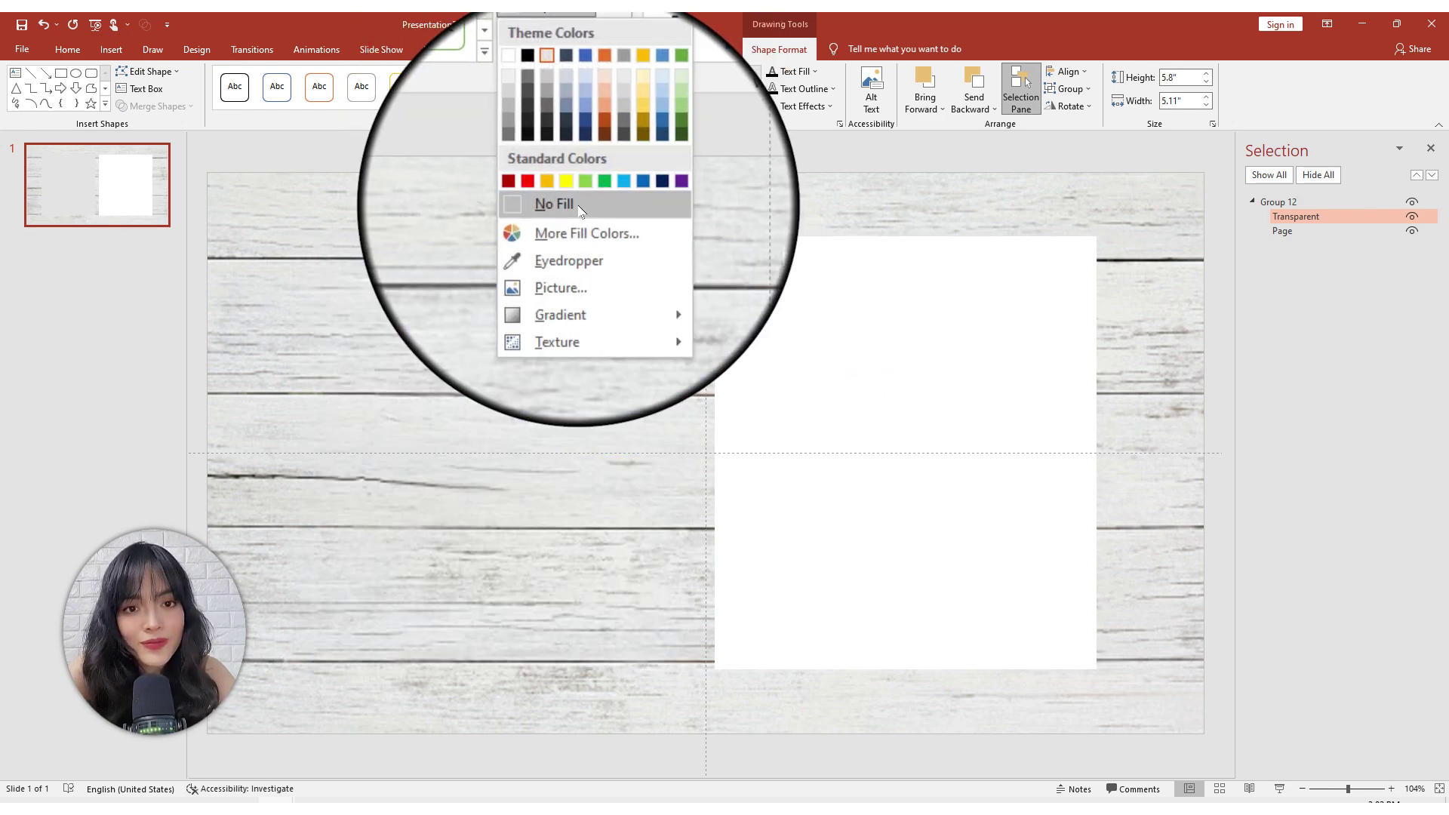
click(580, 210)
click(1279, 202)
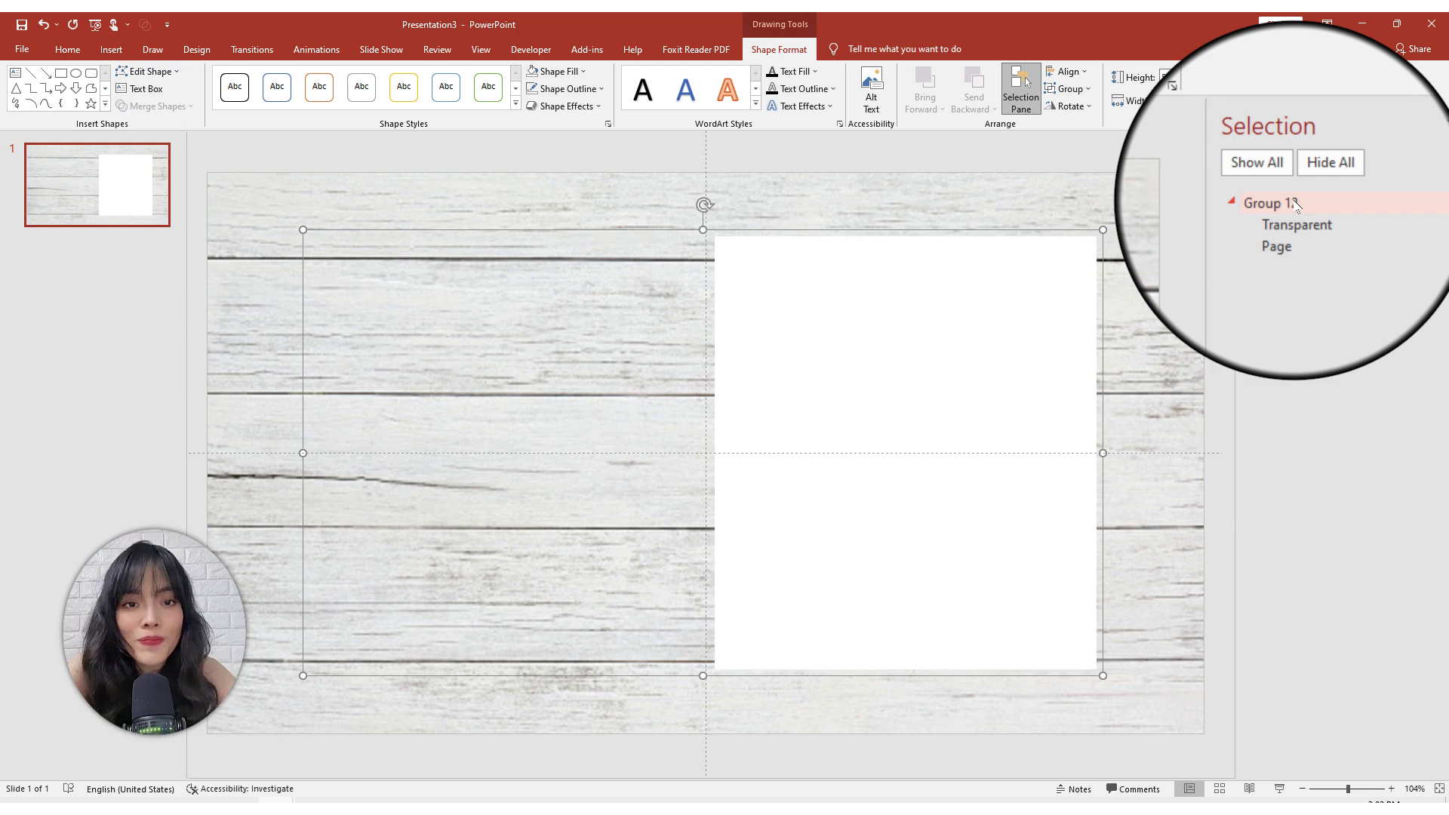
right_click(811, 231)
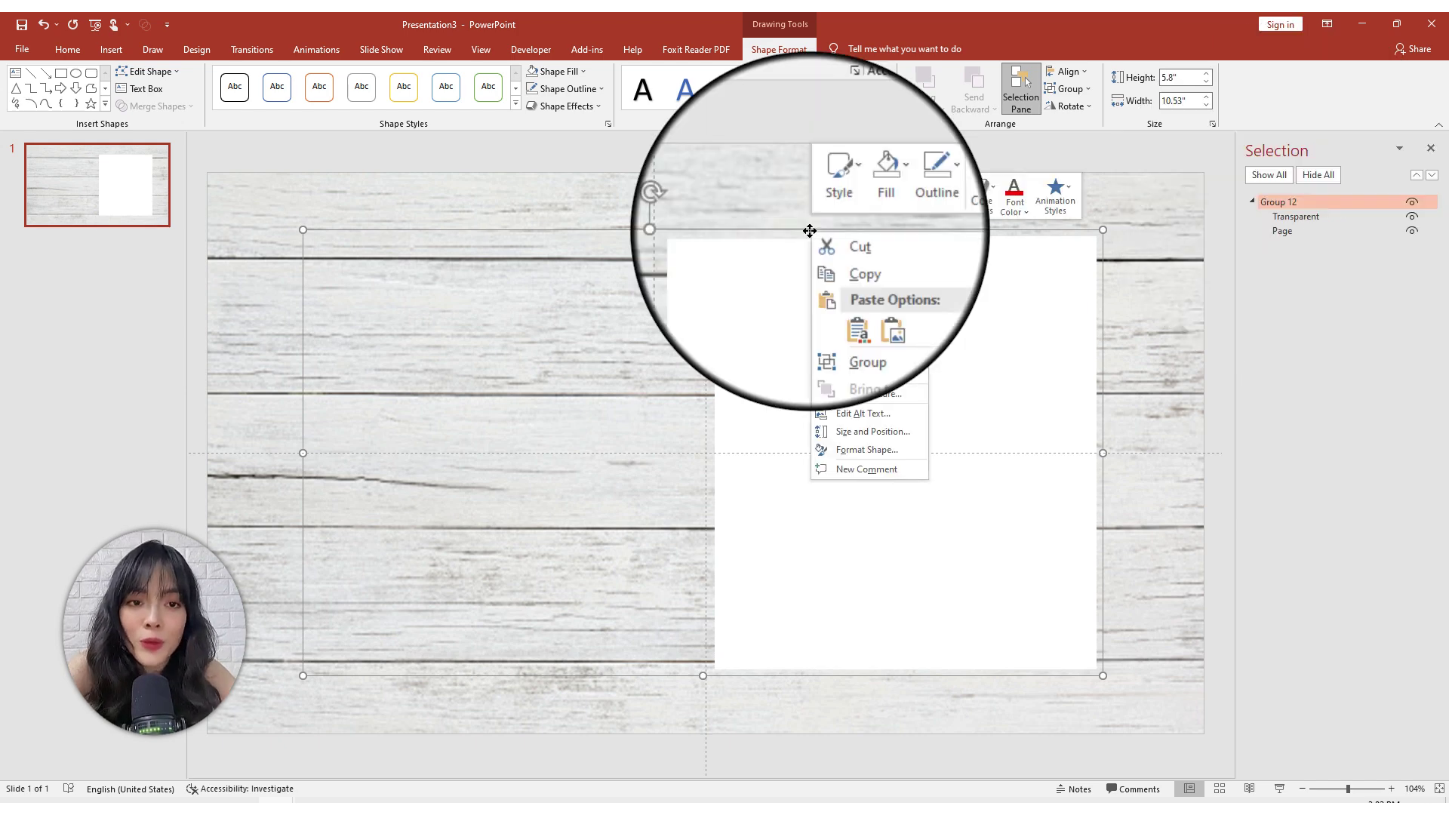
Step: Apply the Perspective: Front 3-D rotation preset to the page group in Format Shape
click(862, 451)
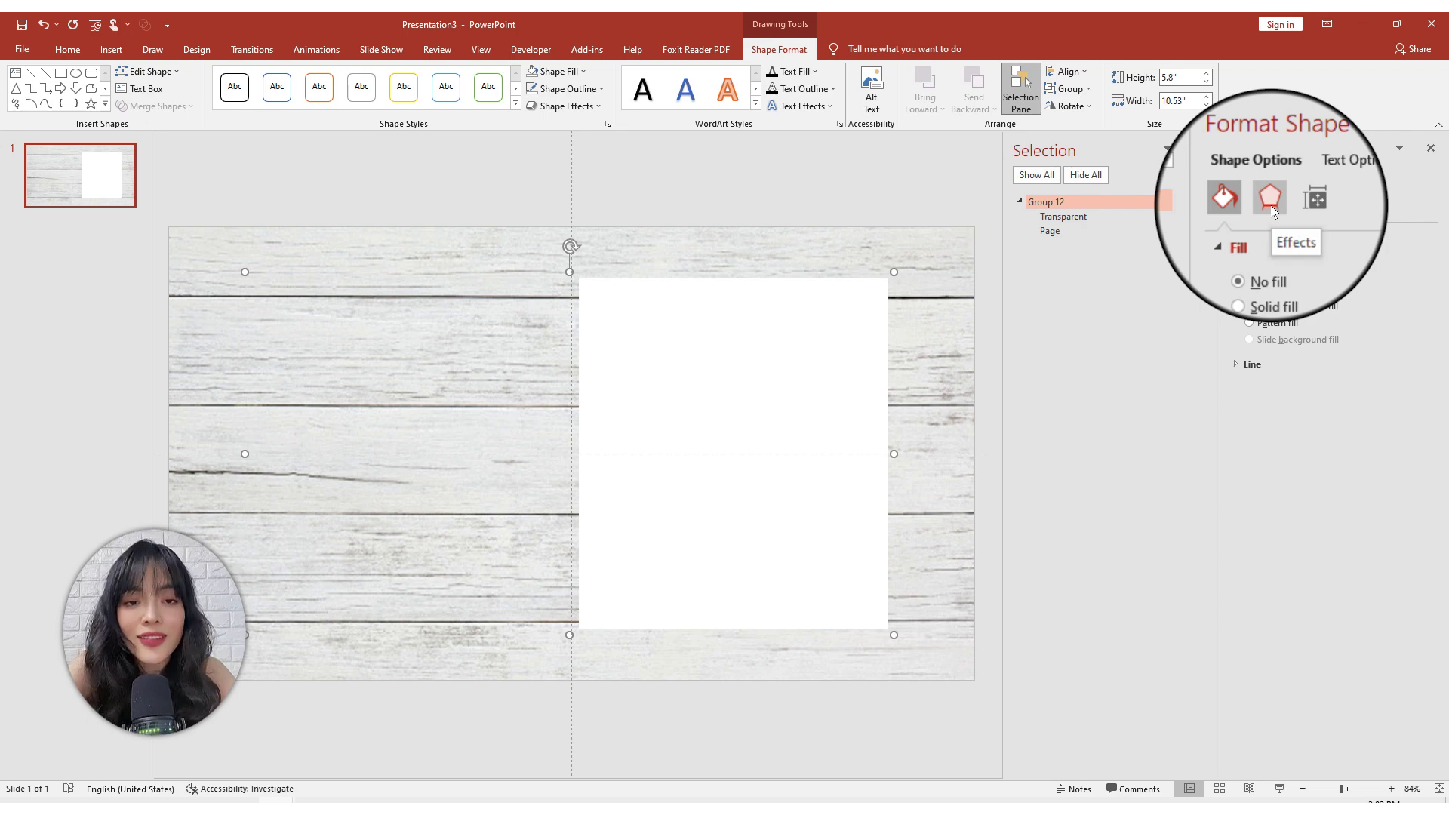
click(1270, 200)
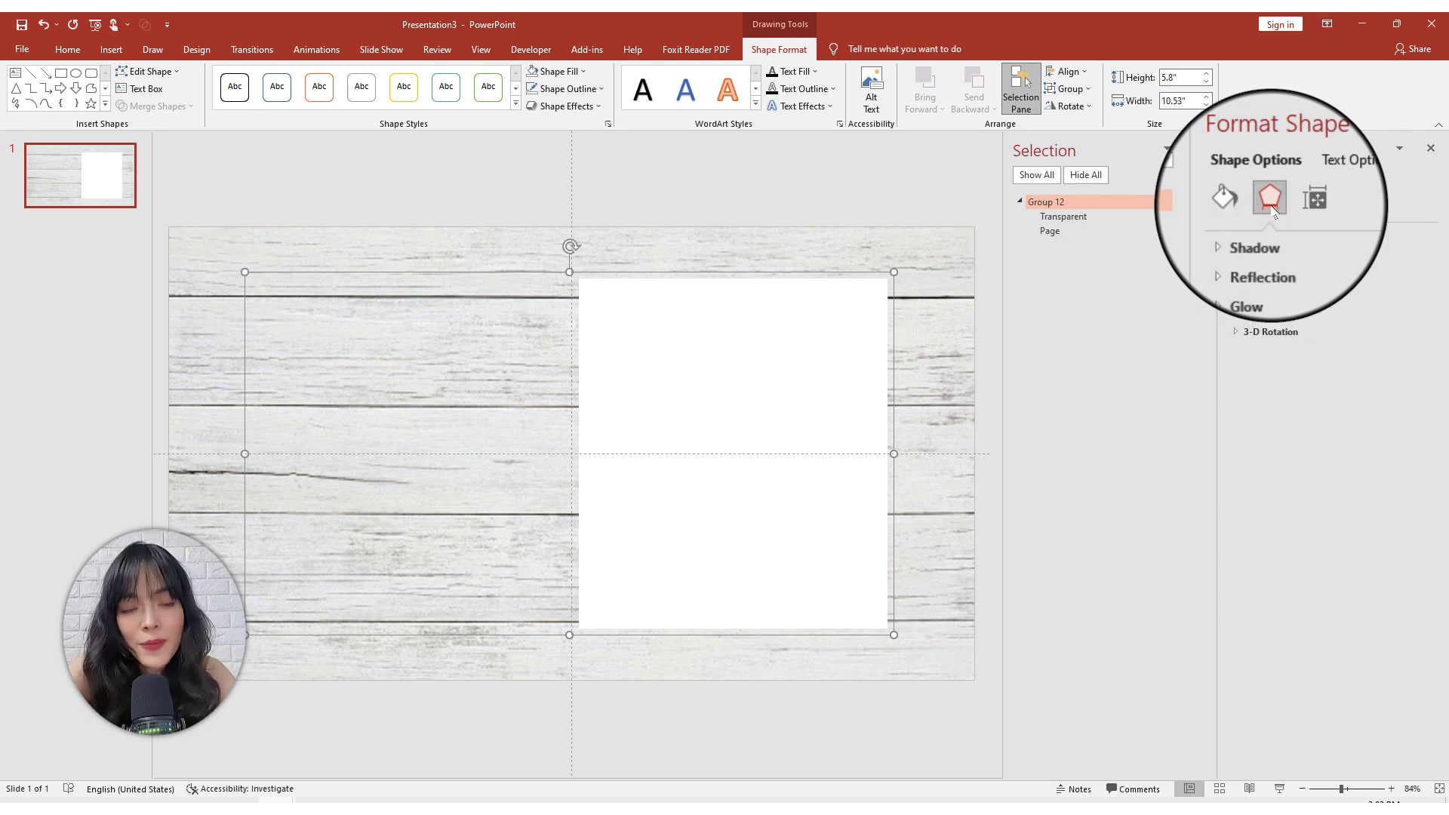
click(1256, 332)
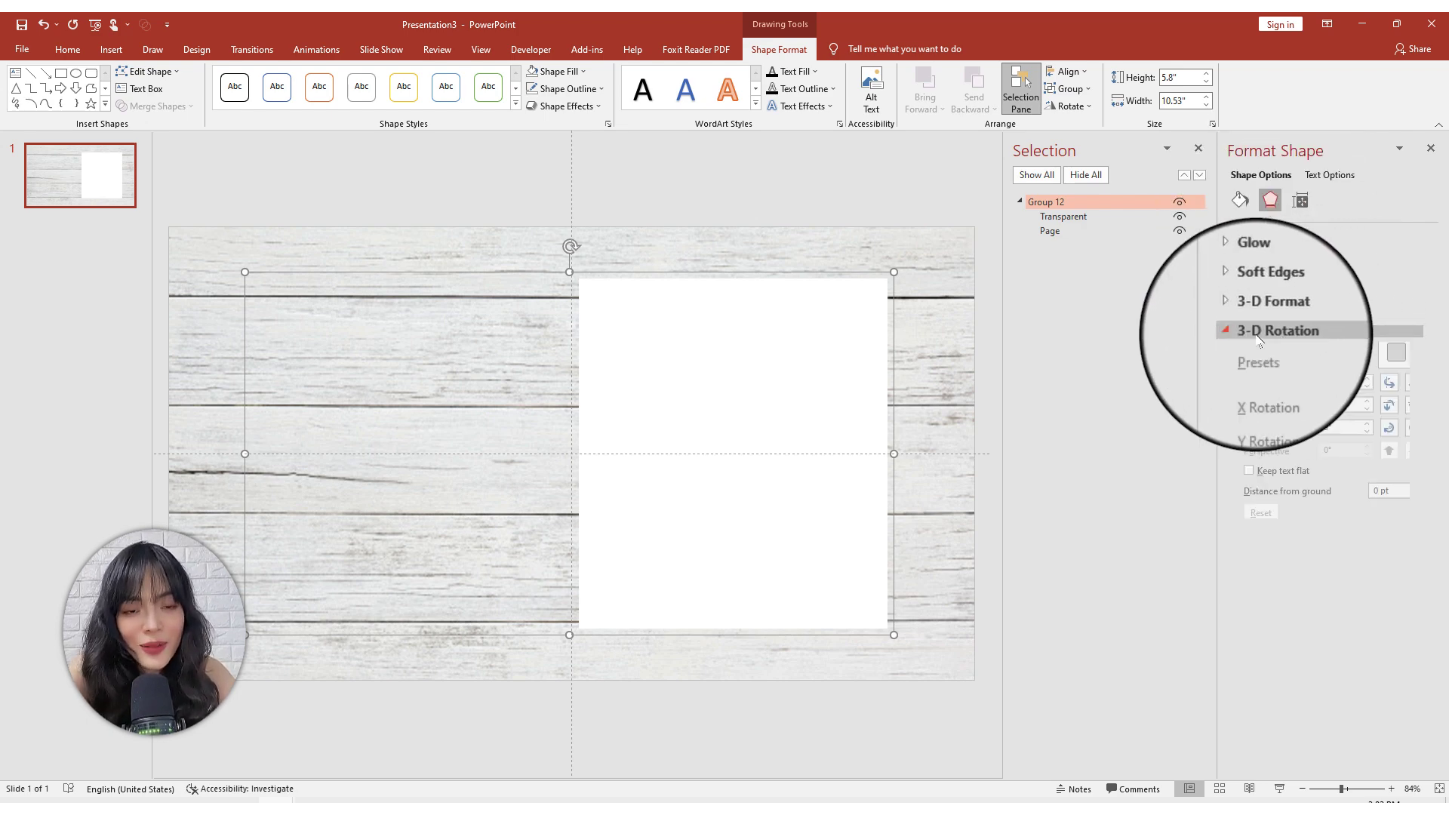
click(1392, 361)
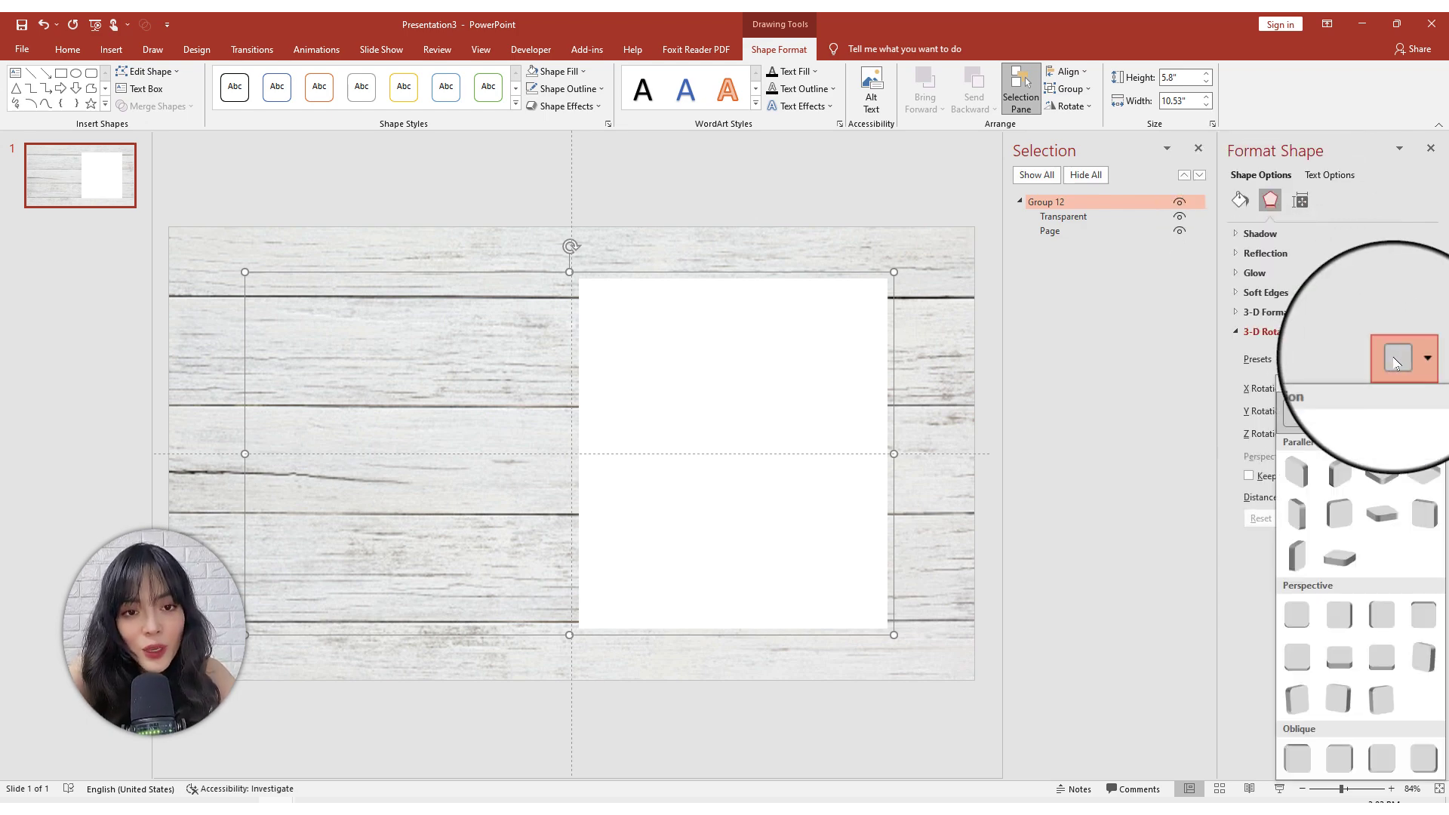
click(1296, 615)
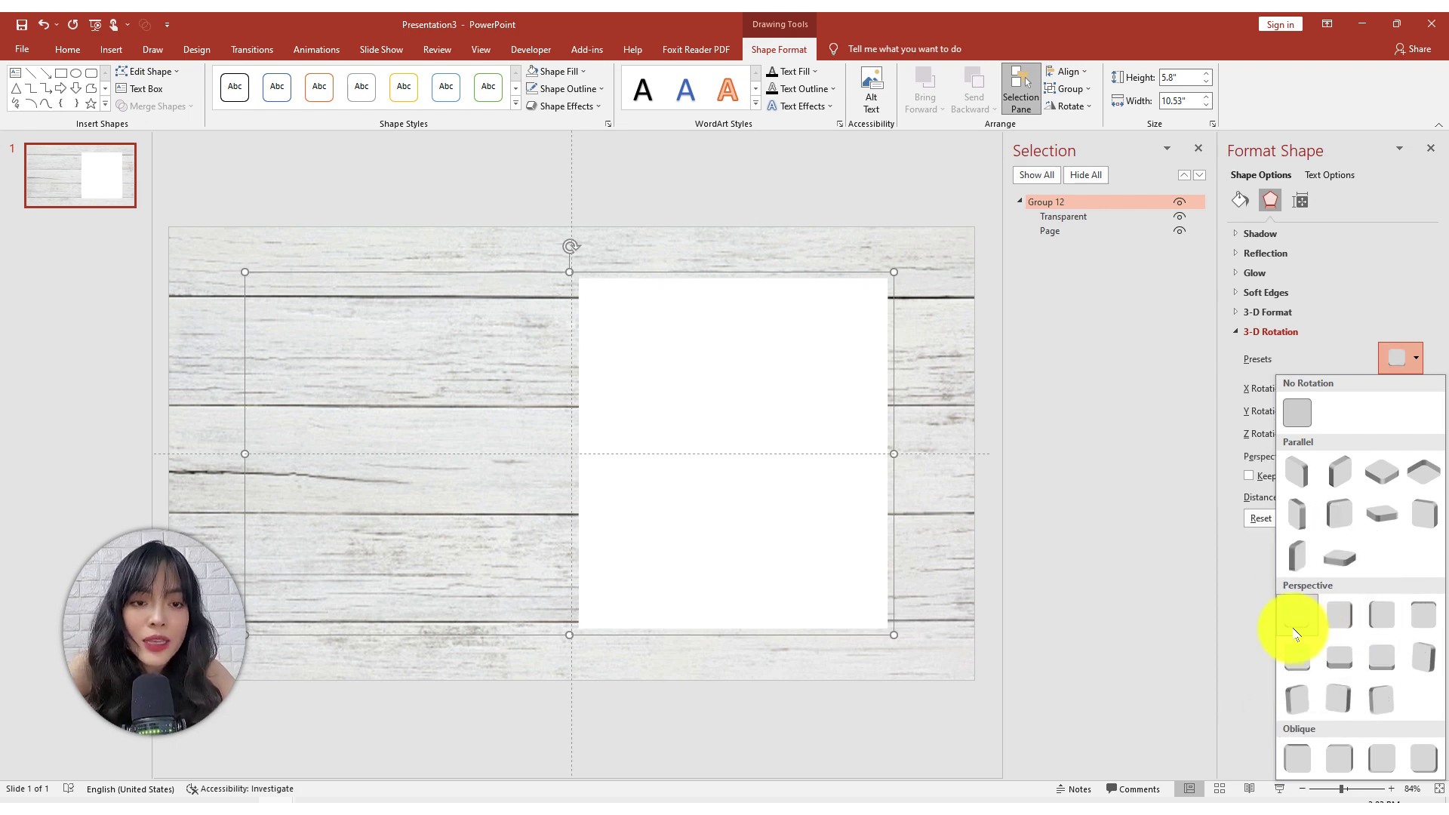
click(798, 476)
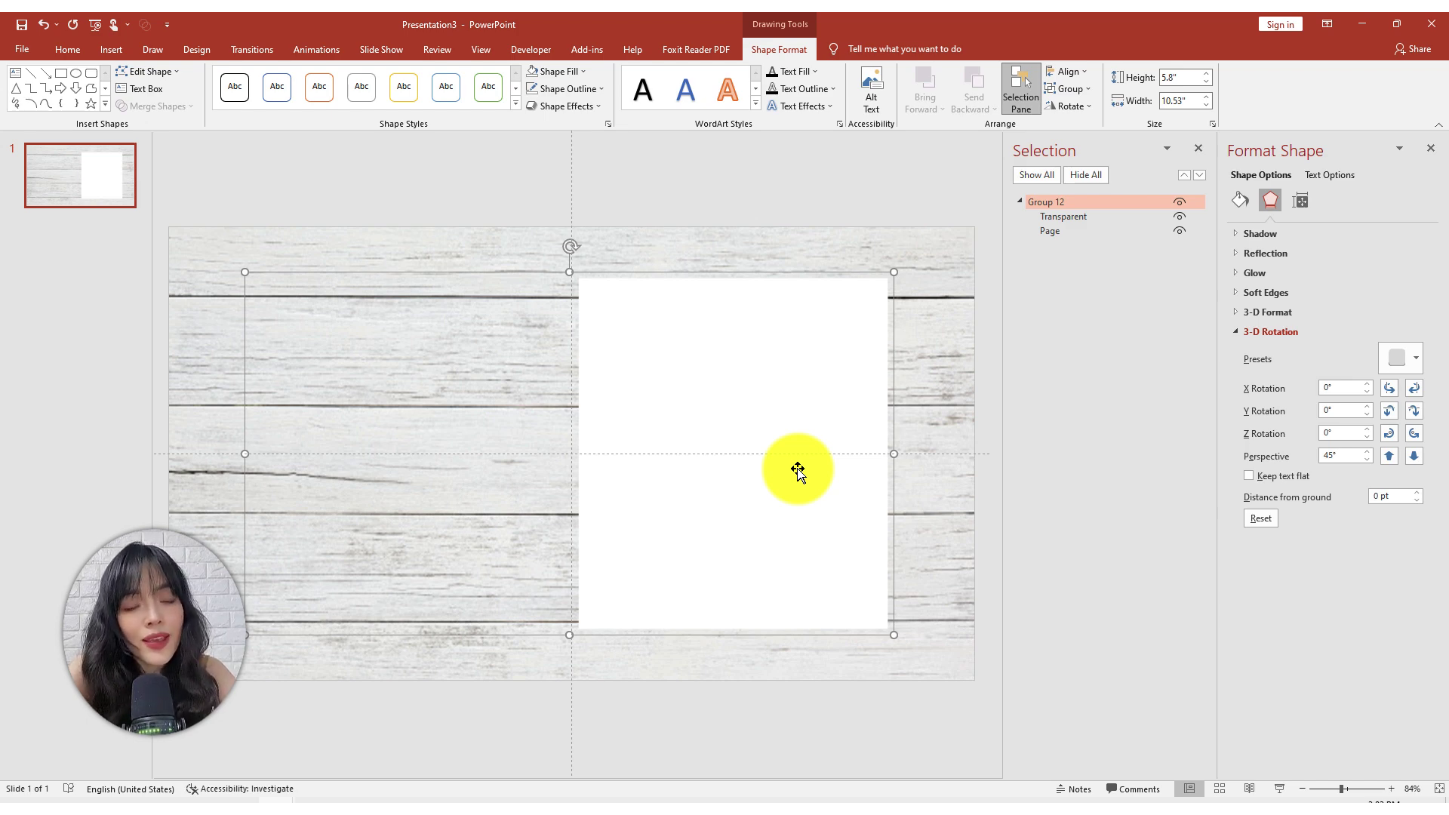
Step: Make the Page shape grey-blue and set its 3-D Format lighting to Flat
click(754, 474)
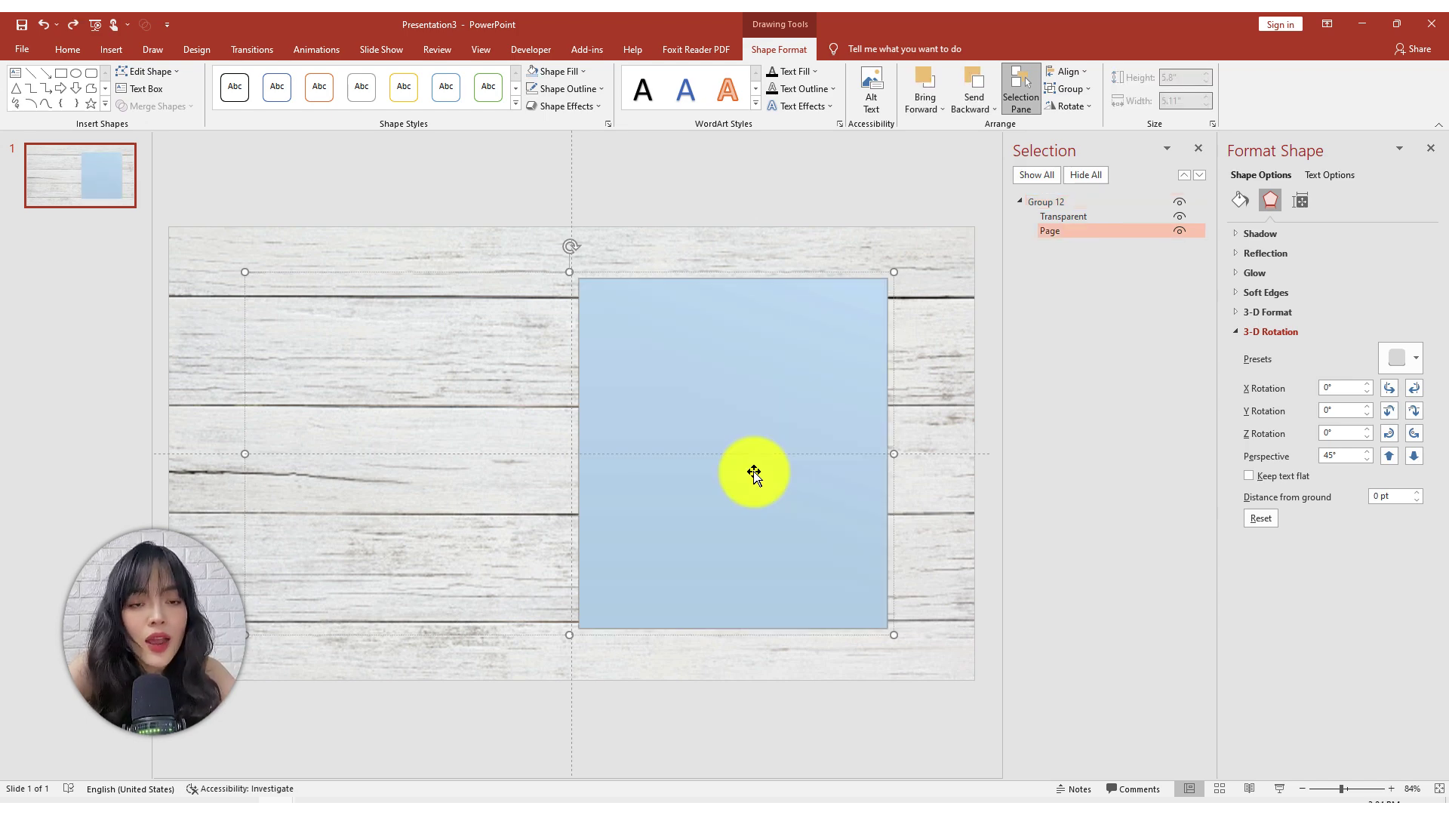
key(ctrl+y)
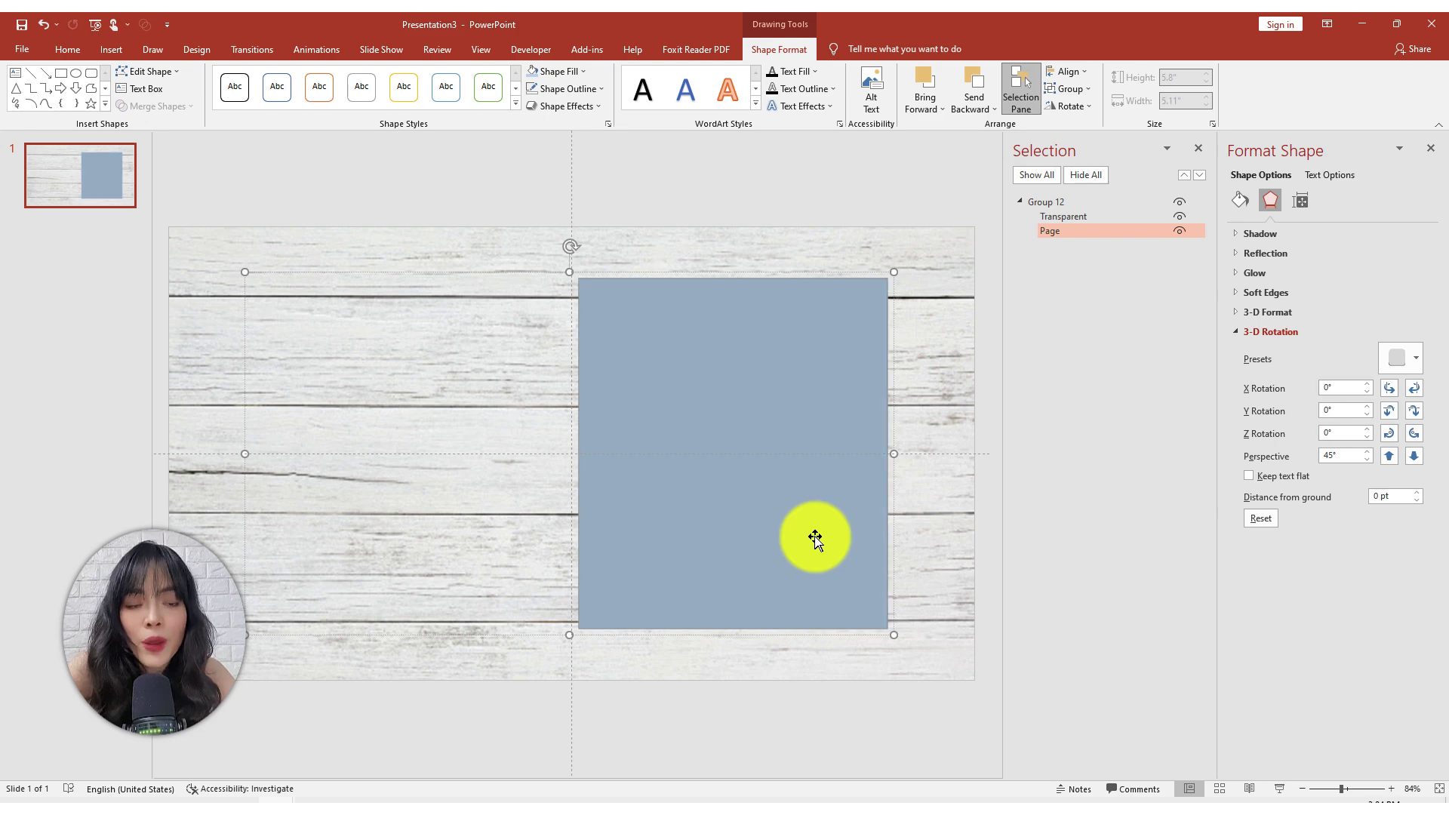
click(1263, 311)
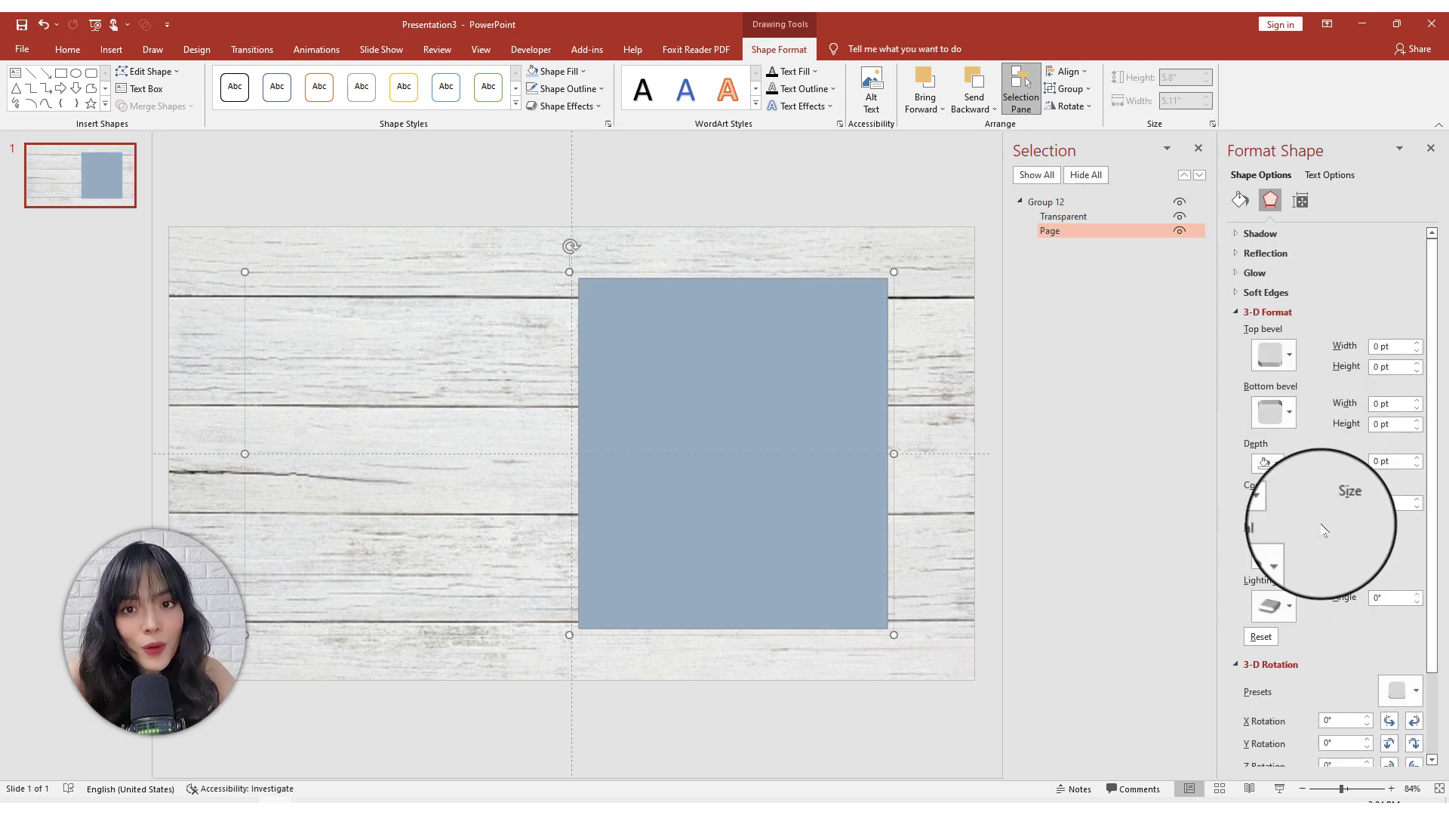
click(1270, 600)
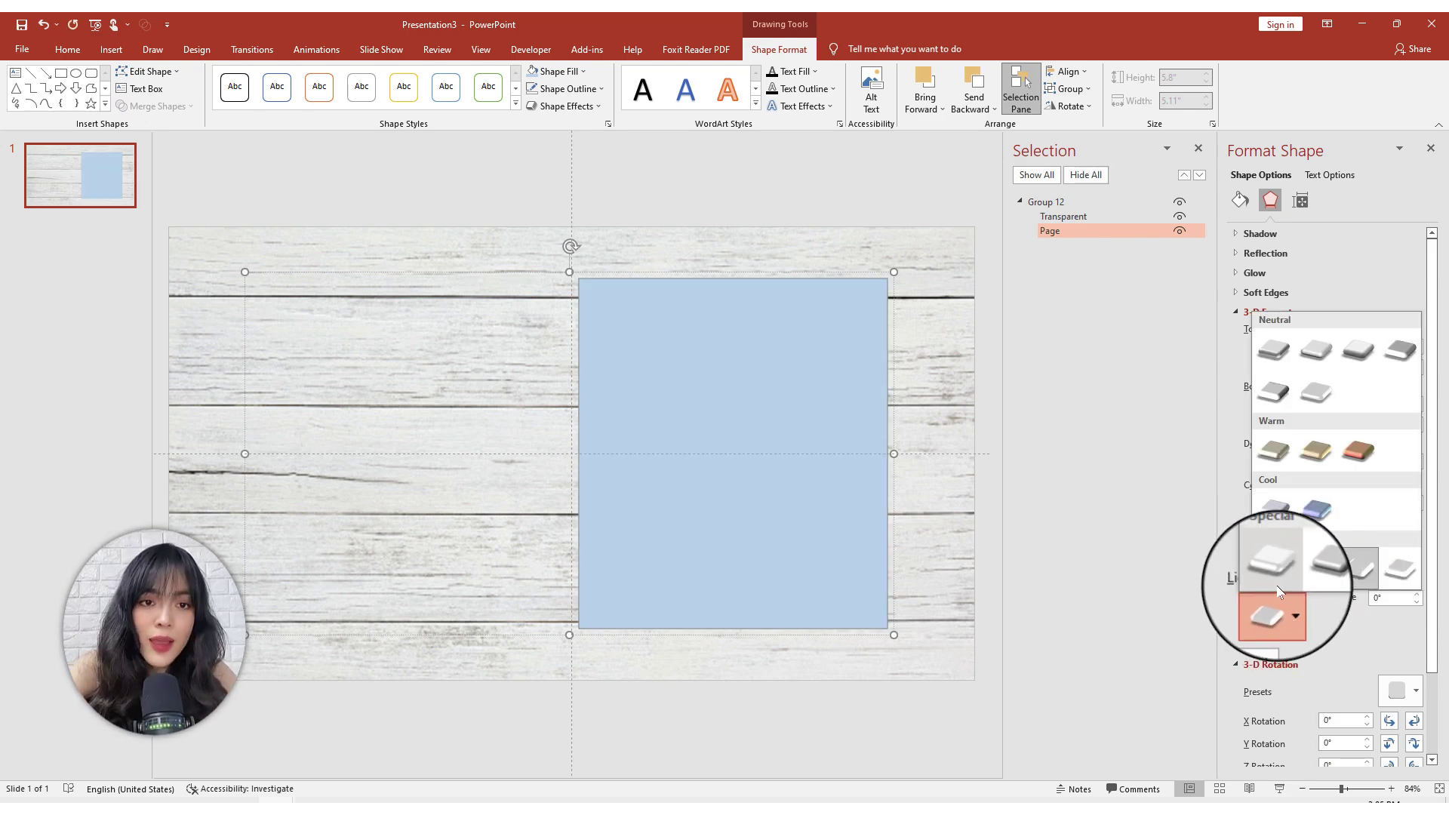
click(1282, 574)
click(746, 324)
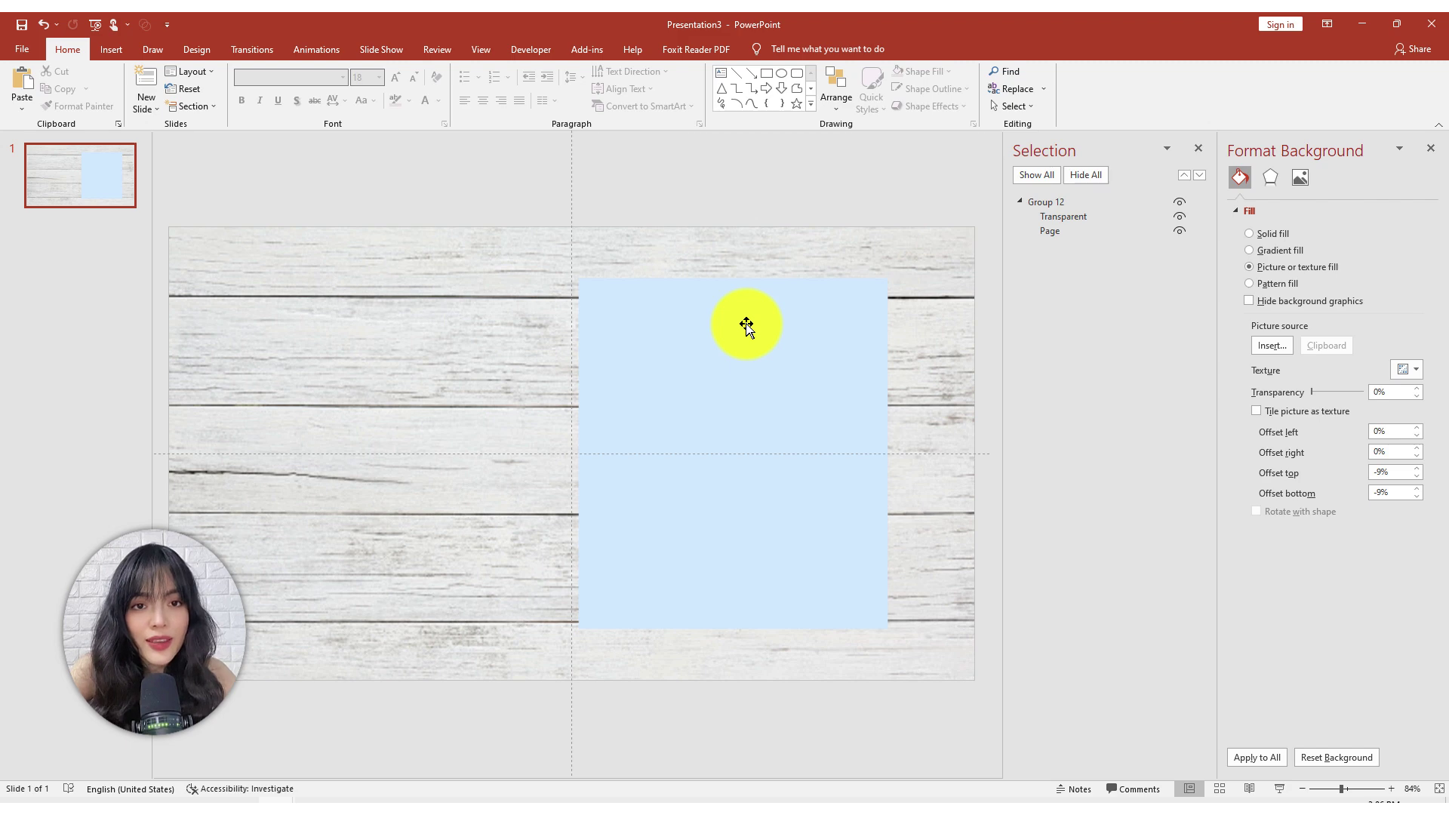
Step: Duplicate the page group twice, offsetting each copy down-left, and fill the back page white
click(746, 324)
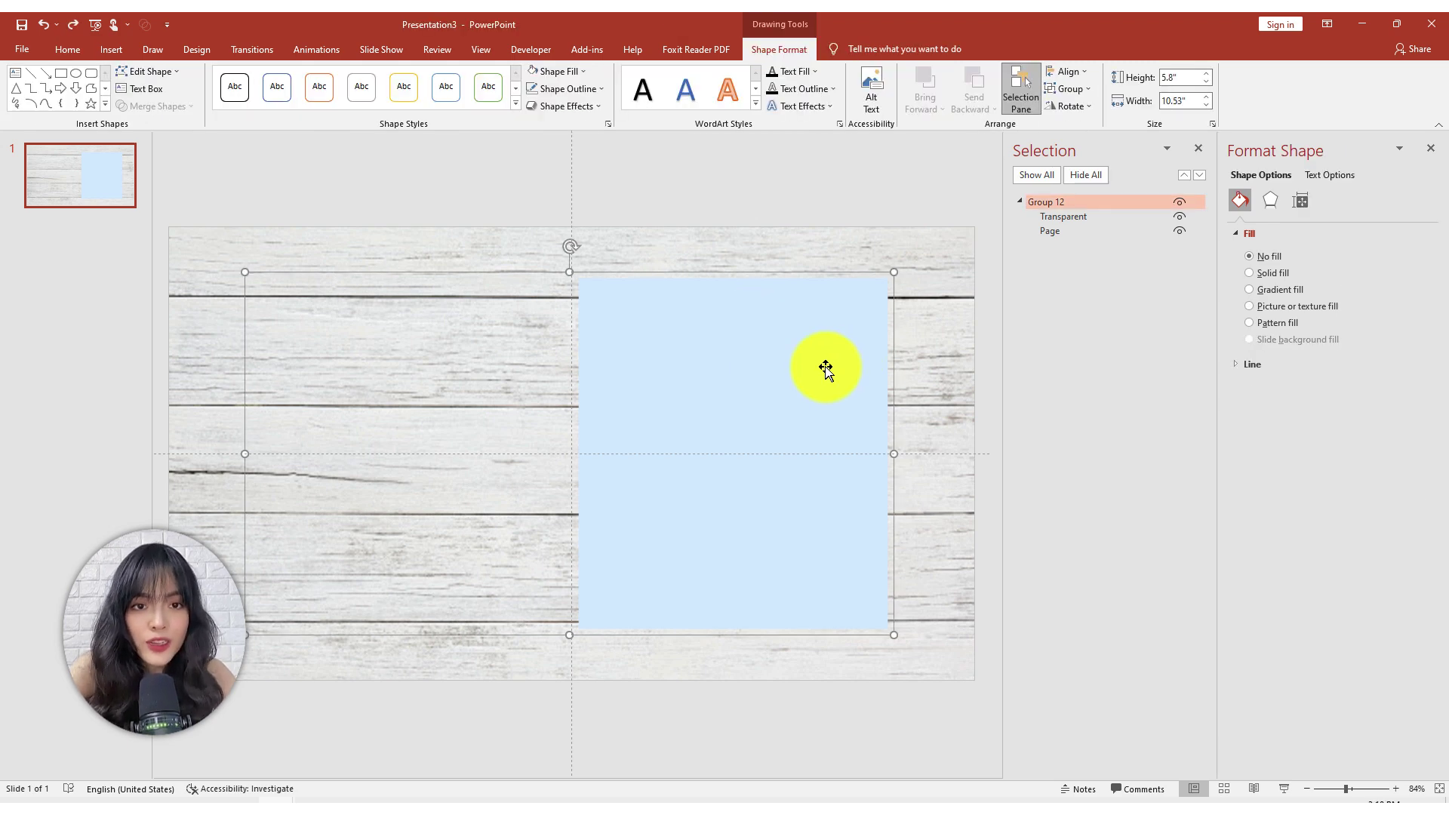
key(ctrl+d)
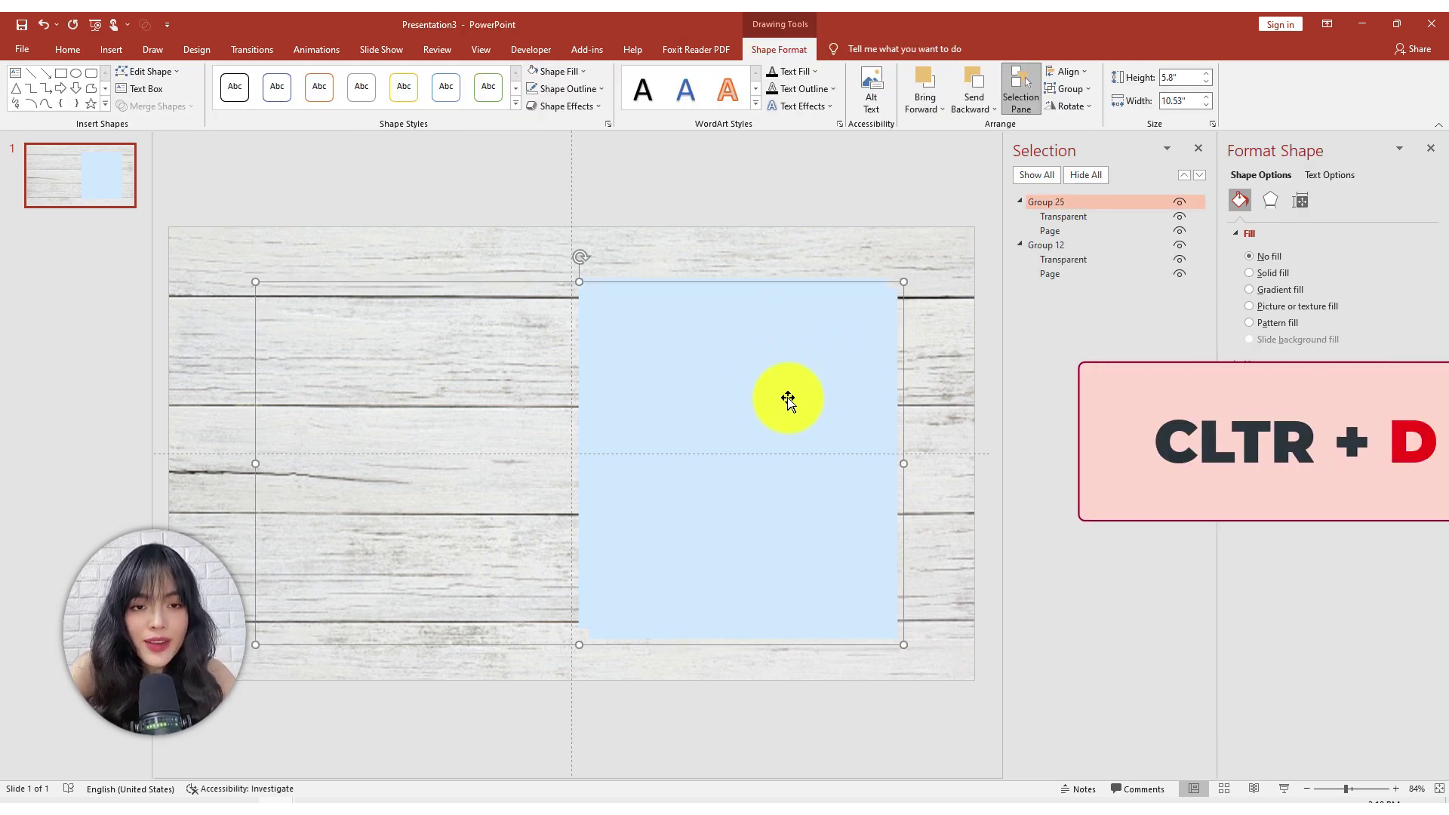
drag(785, 394, 731, 428)
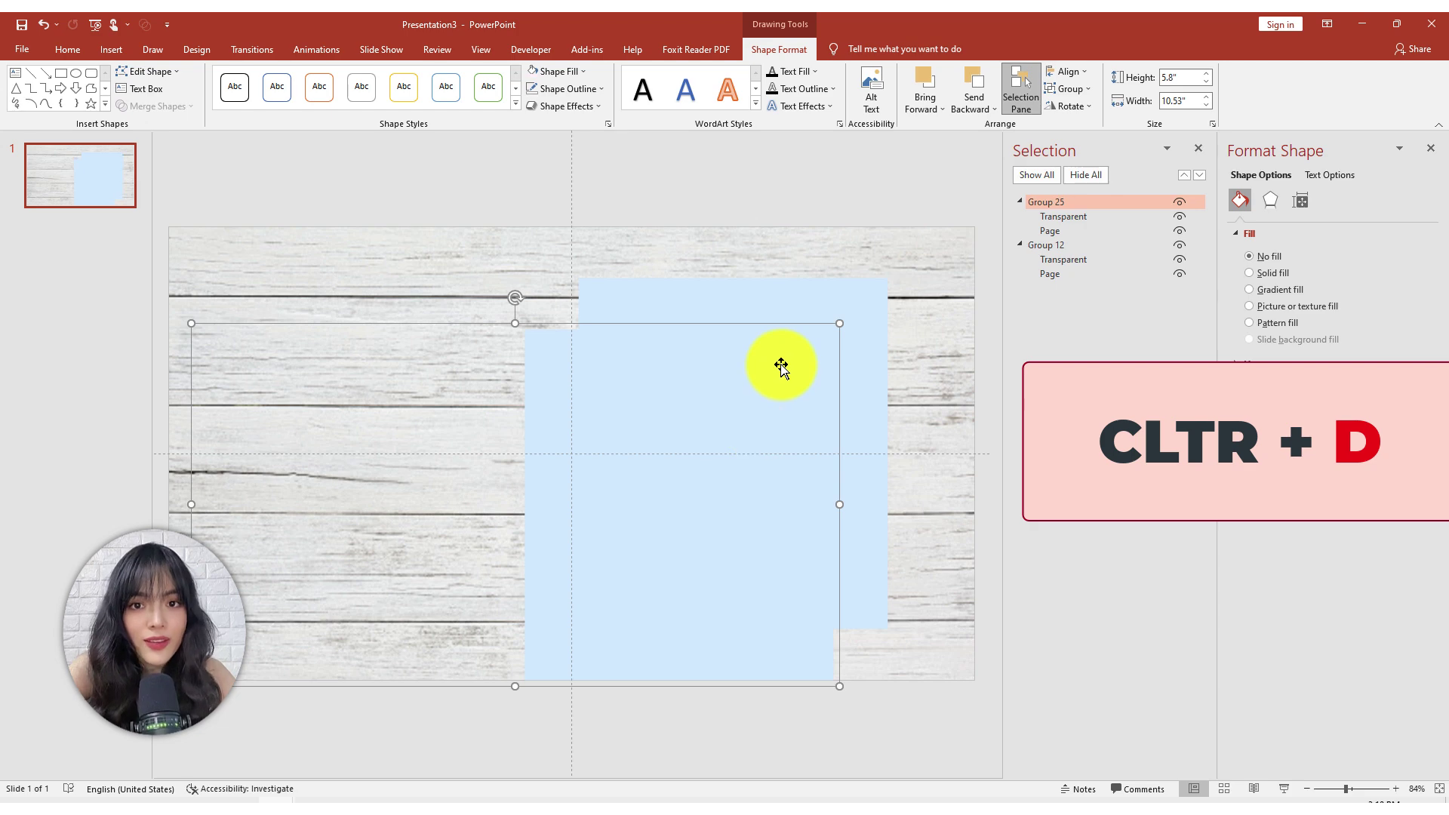
key(ctrl+d)
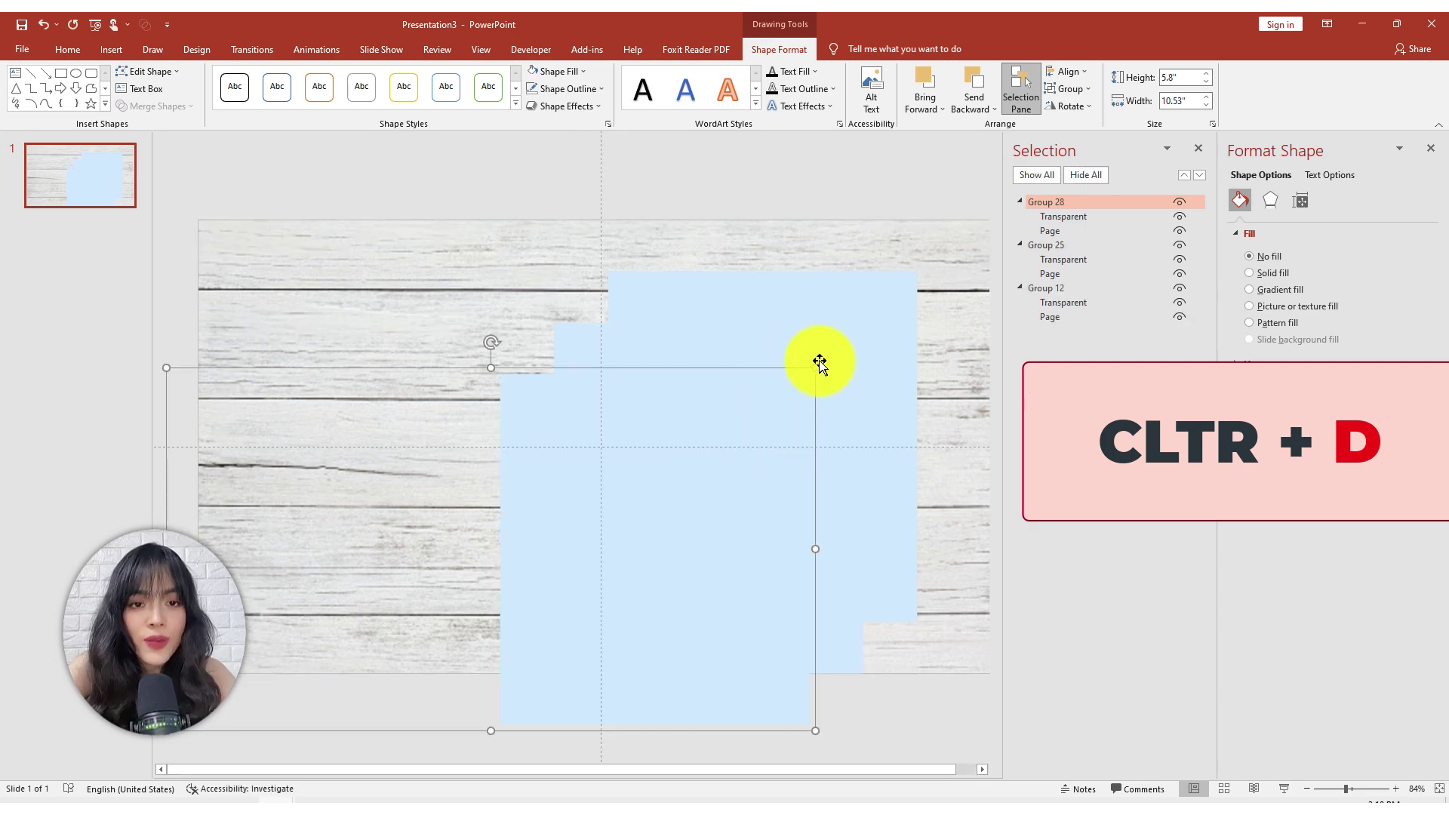
drag(819, 363, 815, 388)
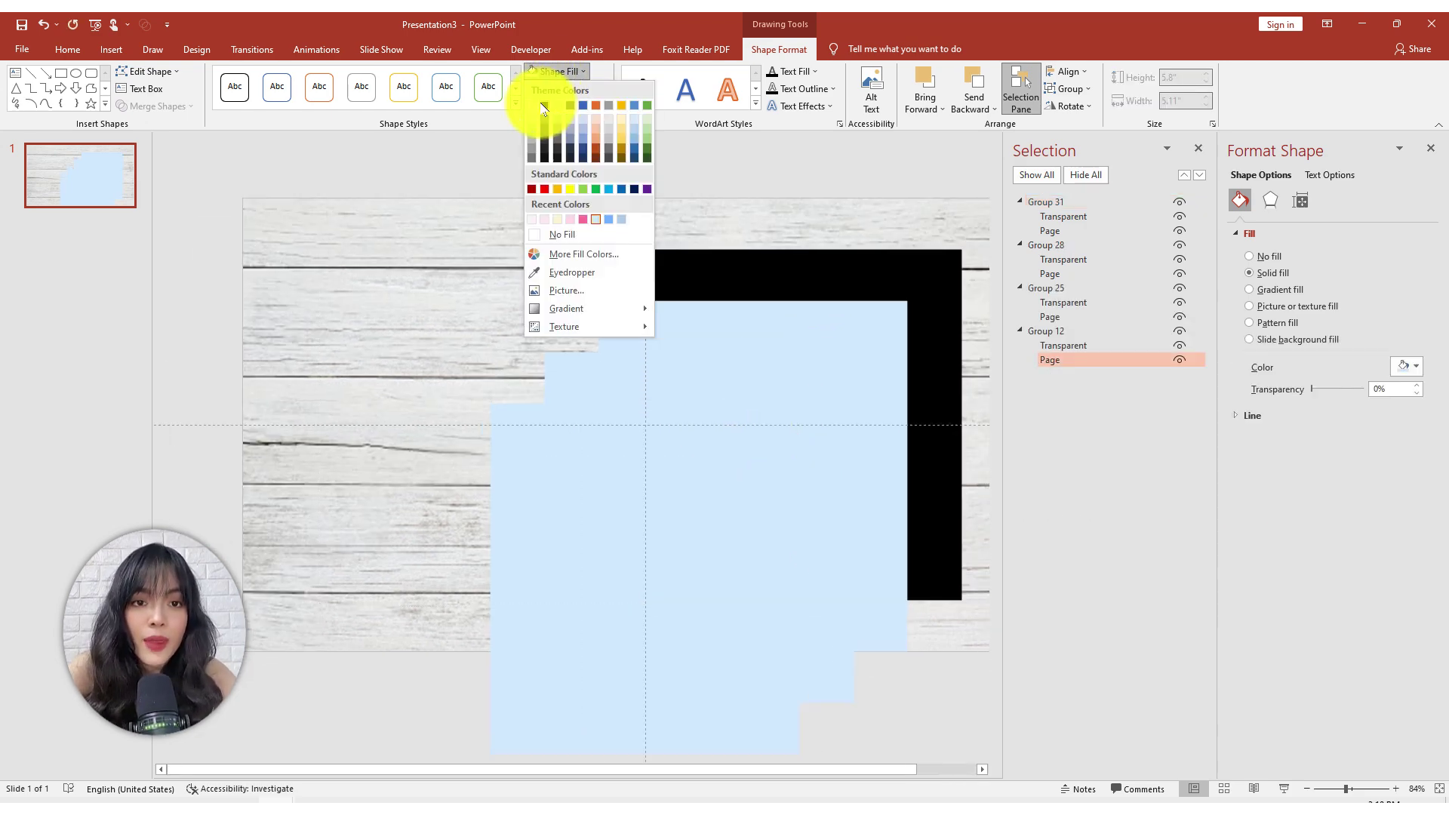
click(543, 106)
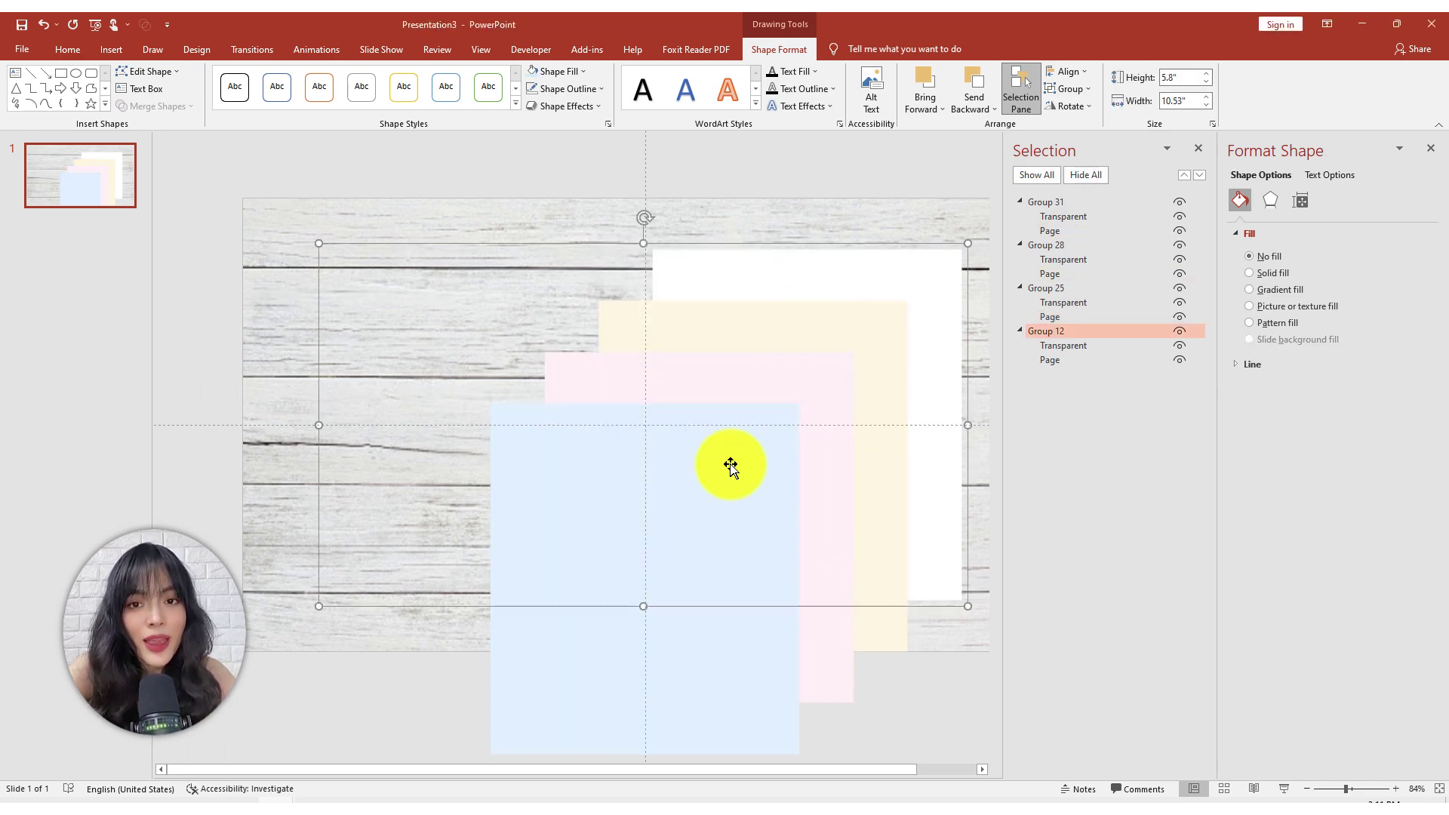
click(815, 394)
click(880, 337)
click(921, 279)
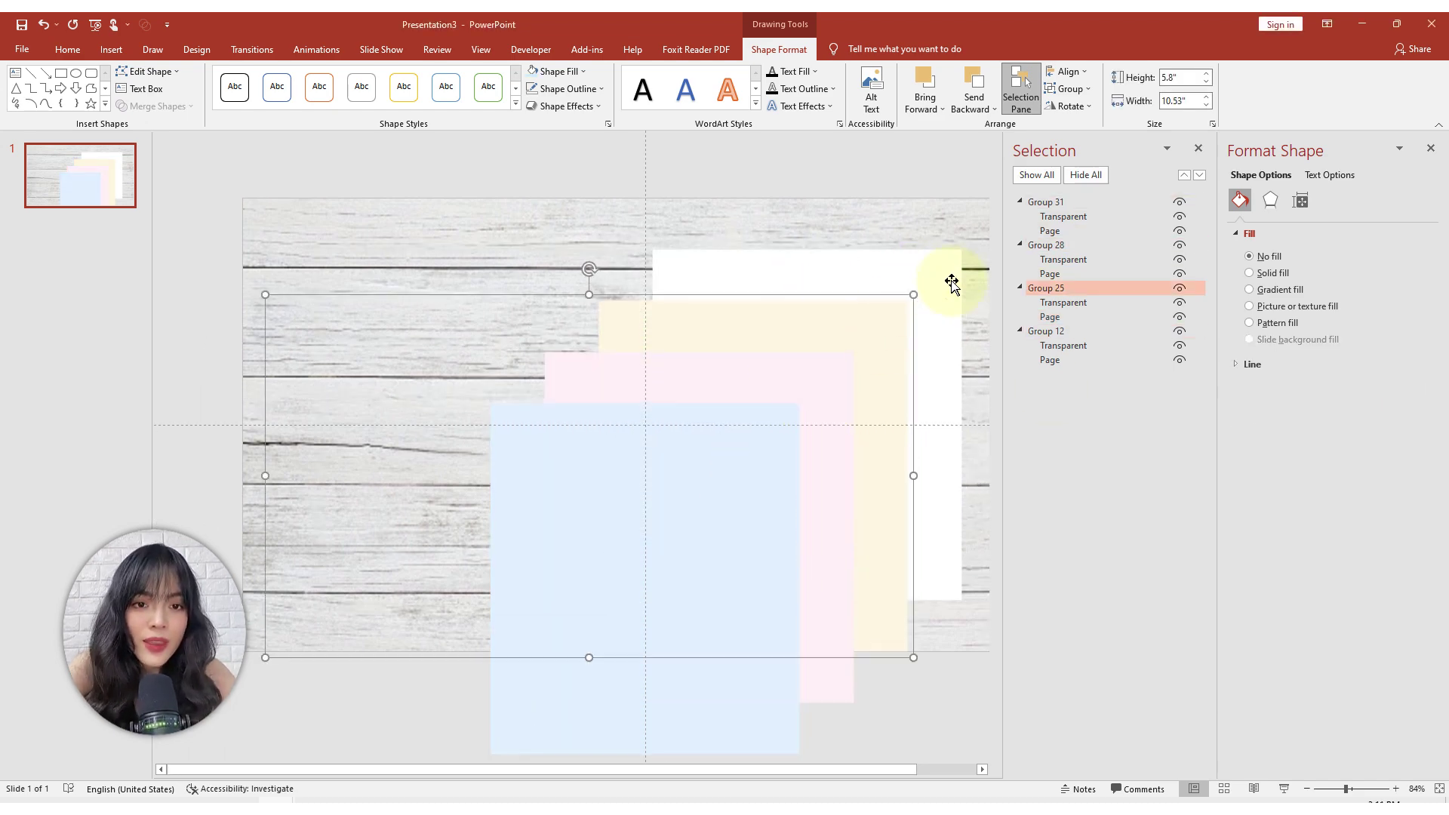
Step: Select the blue, pink, yellow and white page shapes in turn in the Selection Pane
click(952, 283)
click(1049, 202)
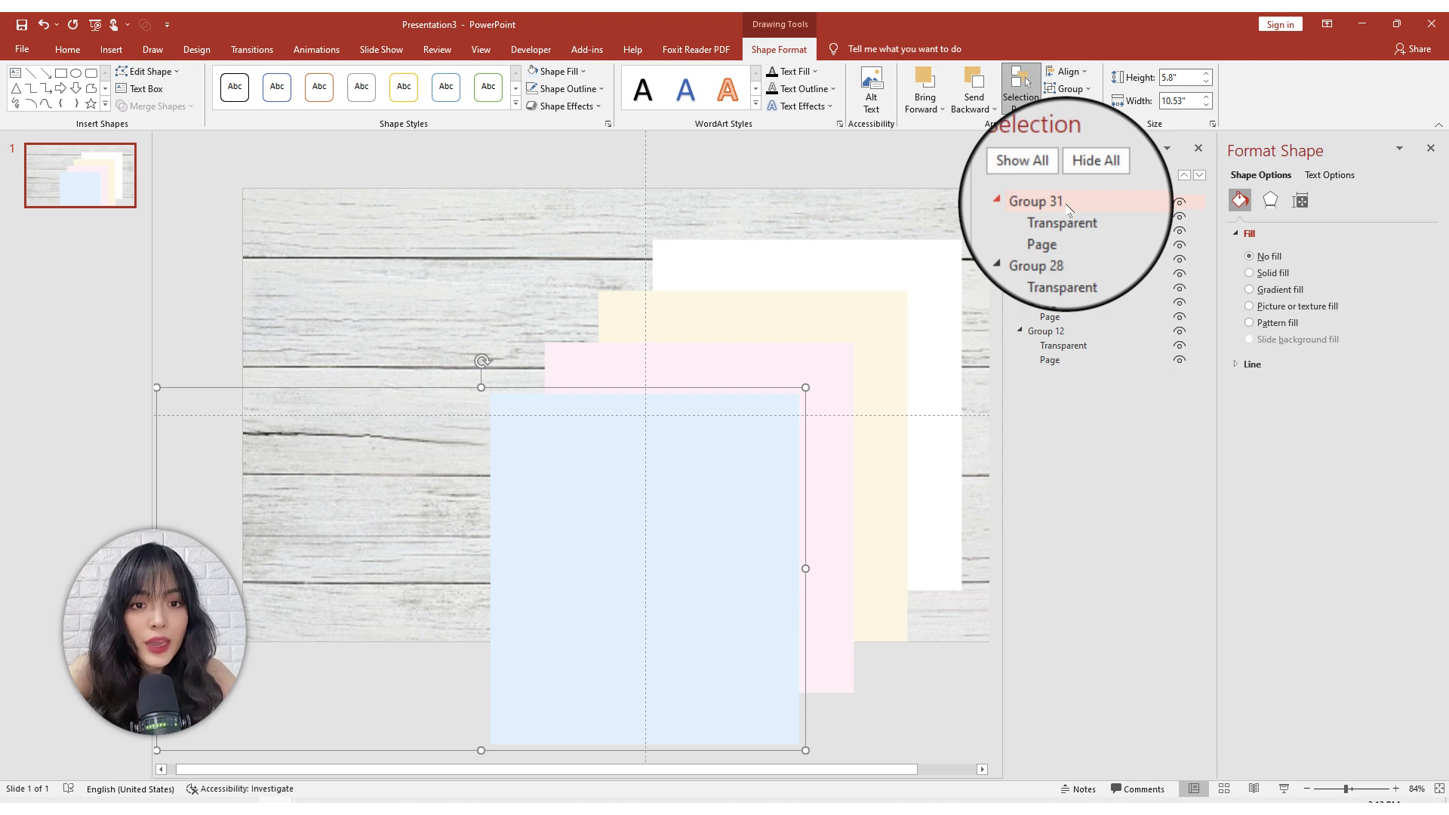
click(1051, 230)
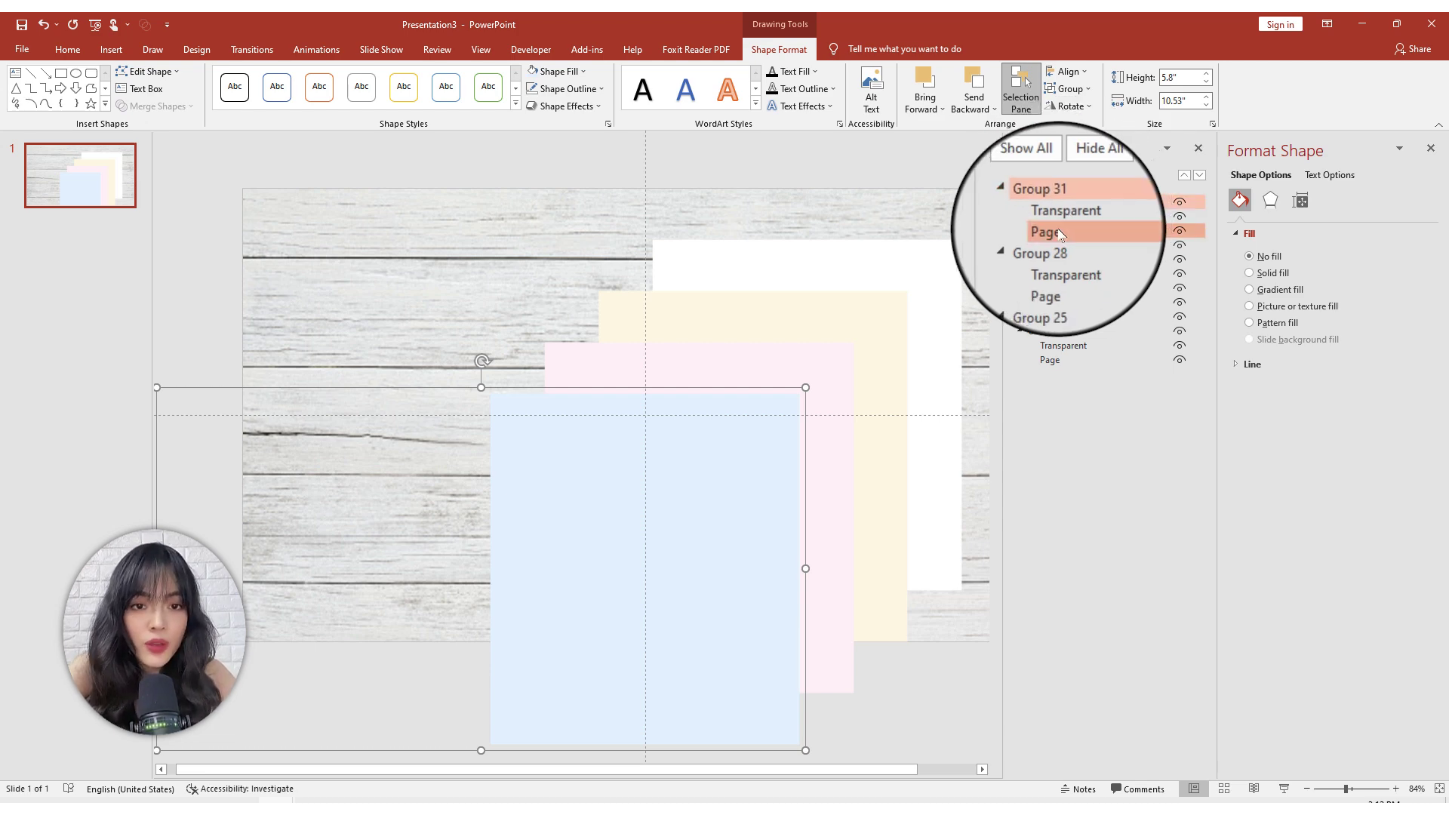
click(1052, 273)
click(1053, 316)
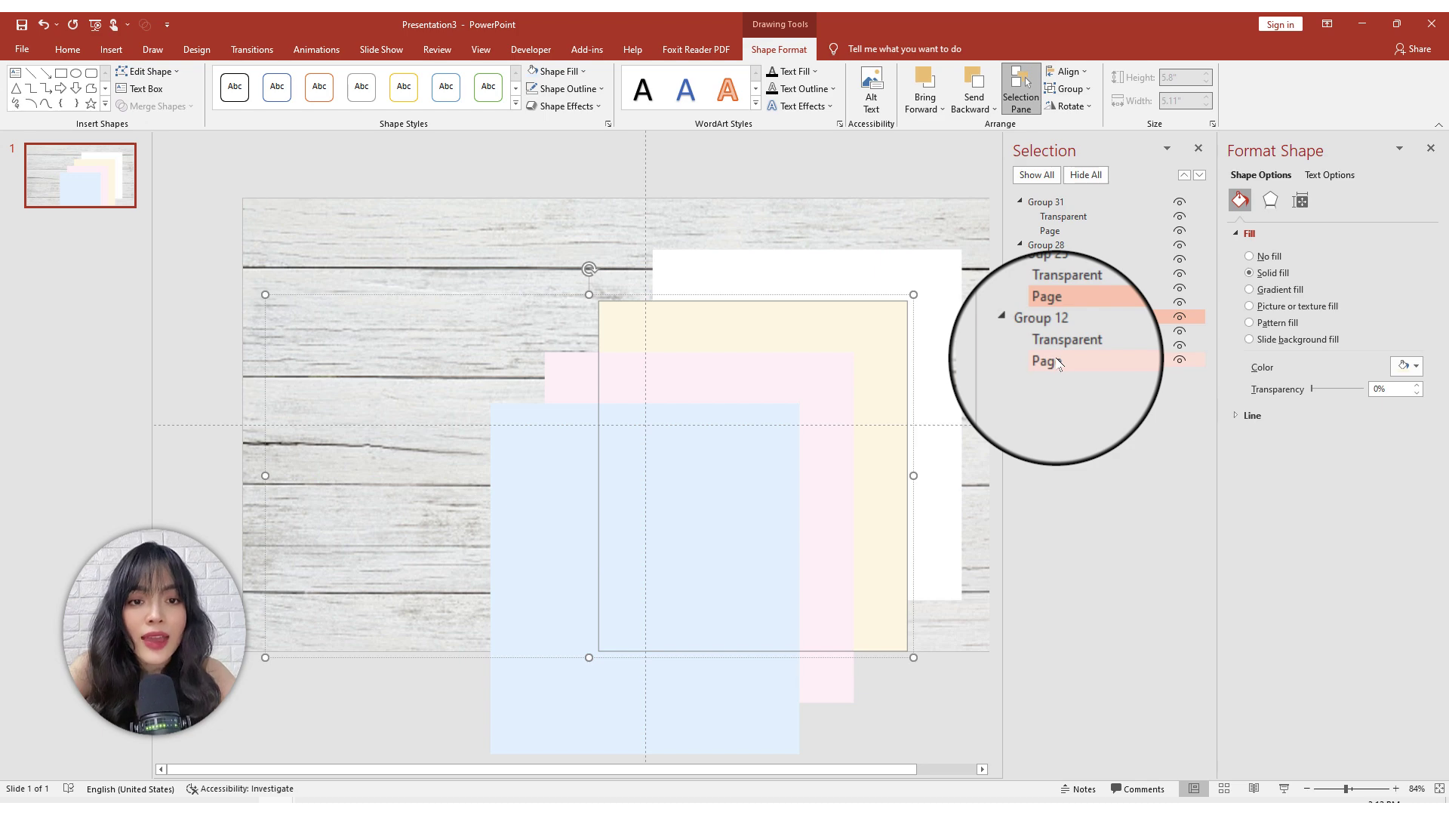
click(1055, 359)
click(1050, 230)
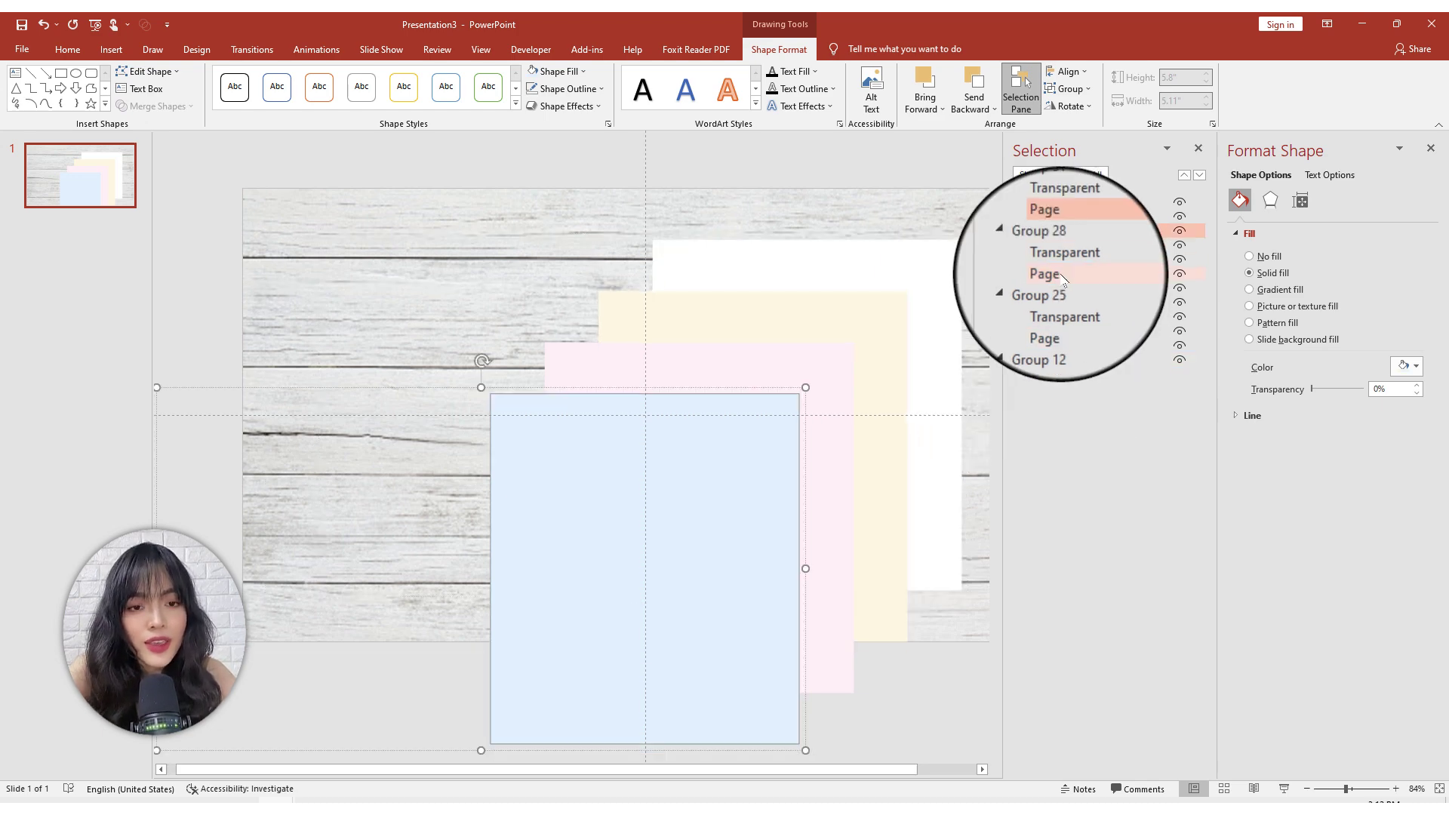
click(1050, 273)
click(1050, 317)
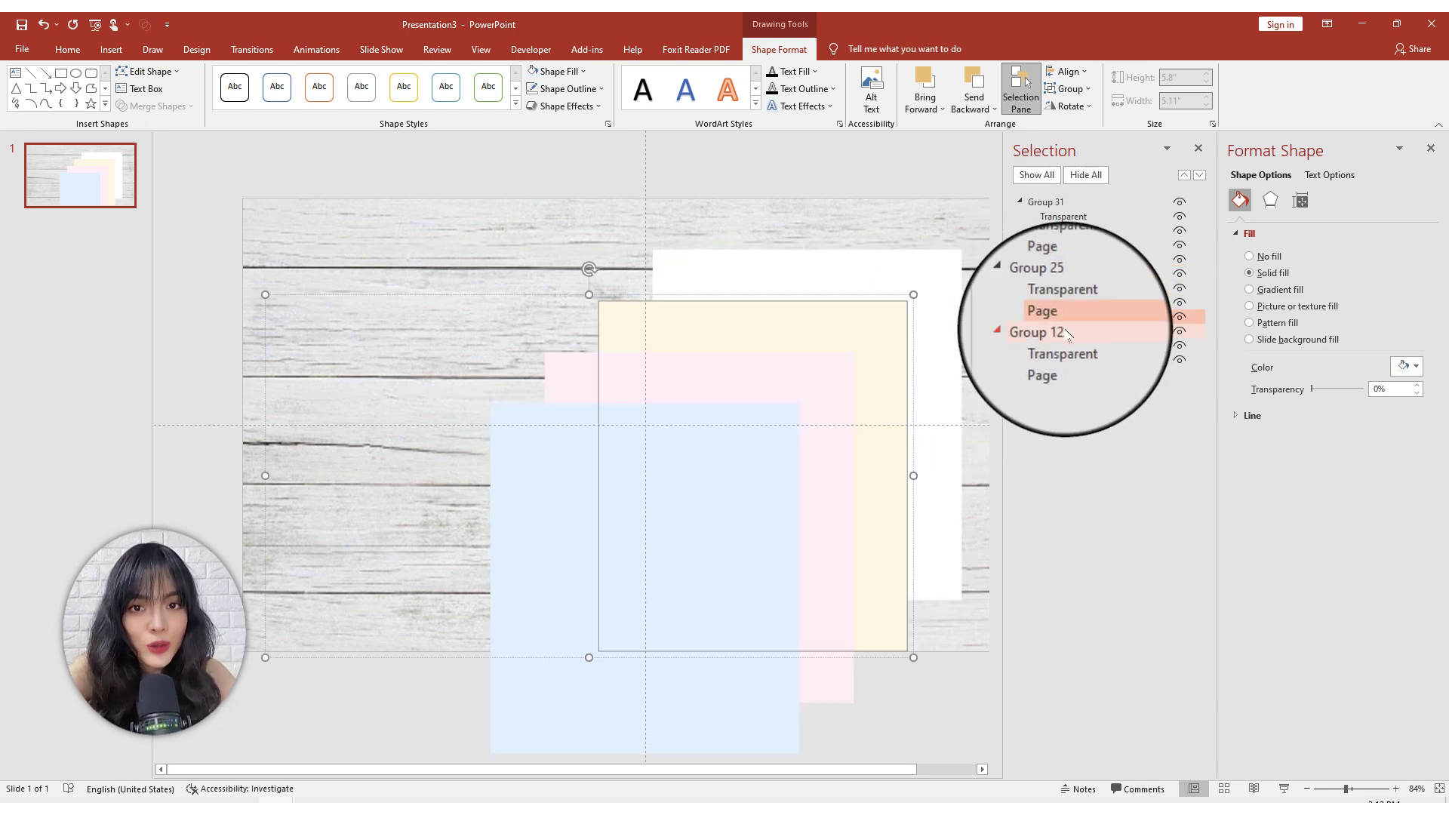
click(1050, 230)
Step: Rename the blue, pink, yellow and white page shapes Page 1 to Page 4
click(1050, 230)
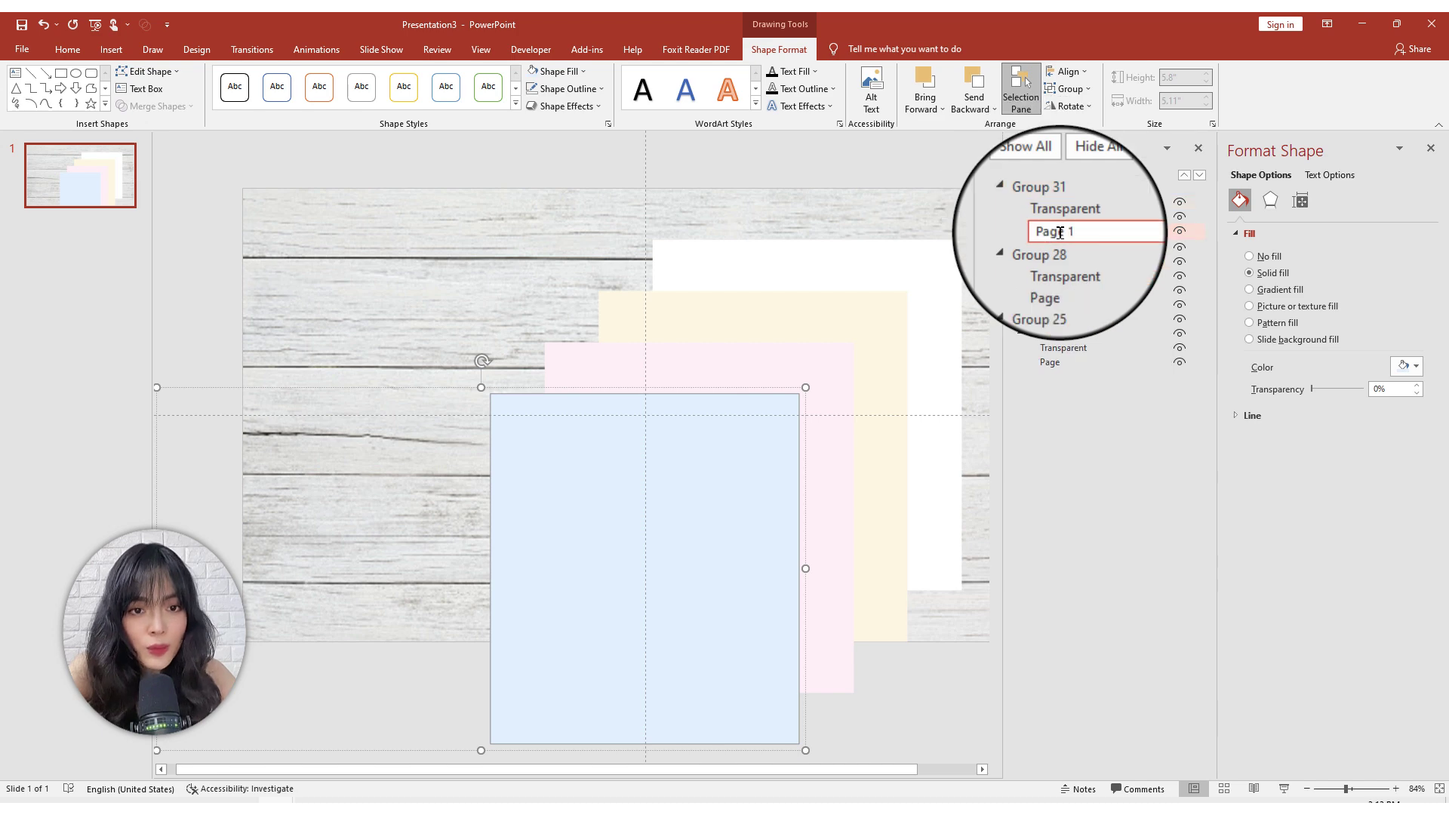
text(1)
click(1064, 273)
click(1071, 277)
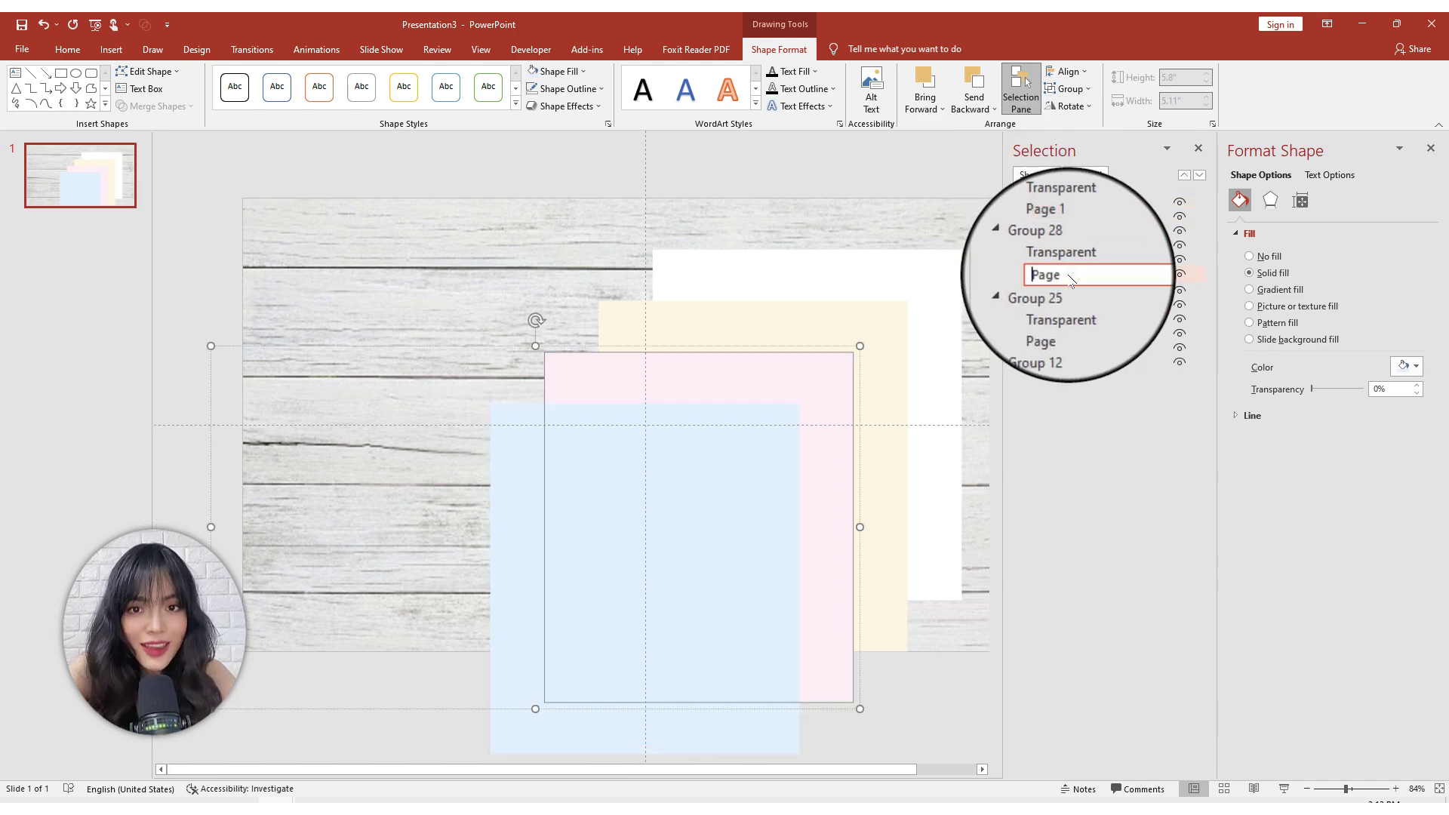
text(2)
click(1073, 317)
click(1073, 318)
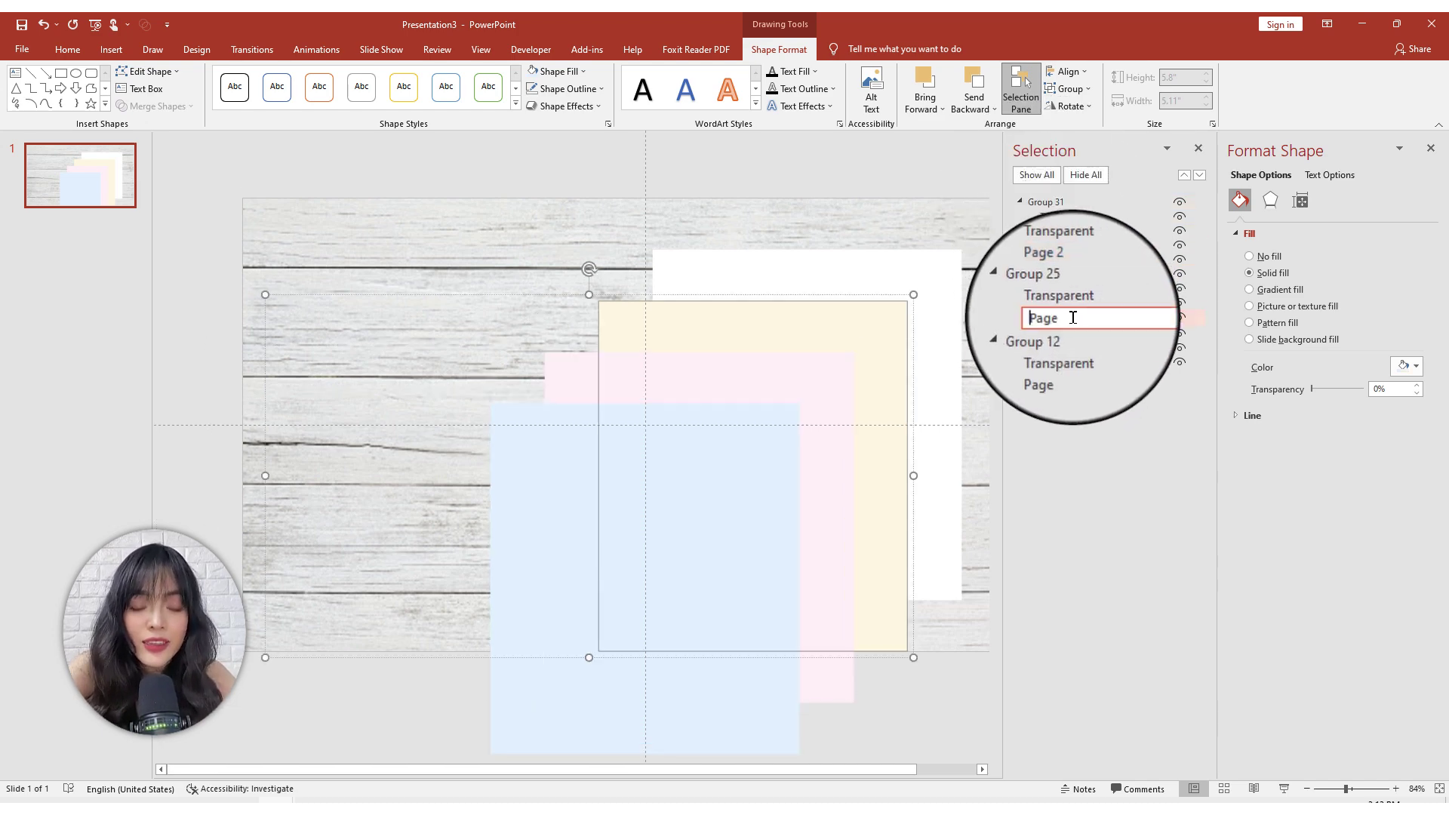
text(3)
click(1077, 360)
click(1077, 361)
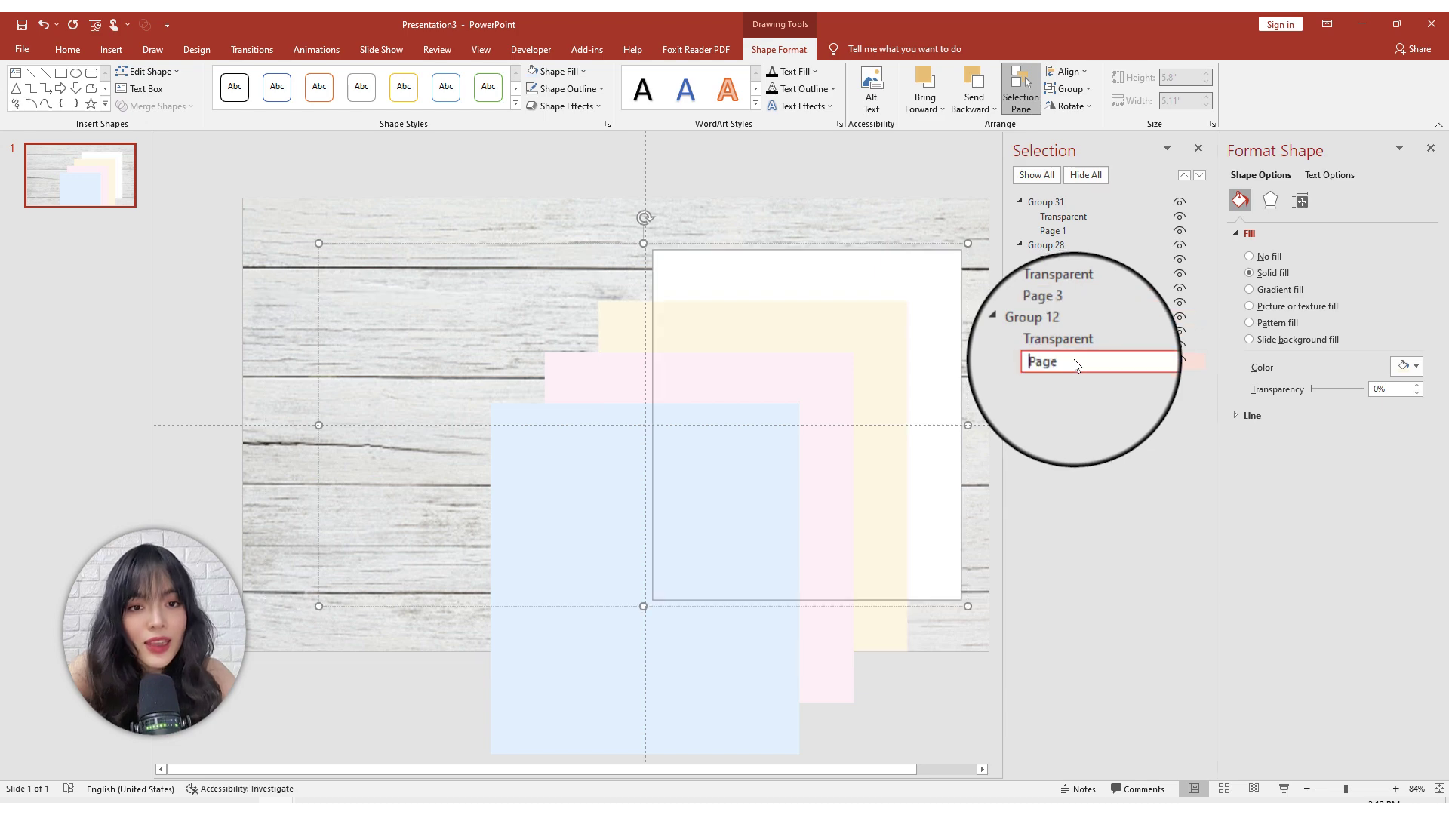
text( 4)
key(Return)
Step: Drag the yellow, pink and blue pages into an offset fanned stack
mouse_move(880, 430)
mouse_down()
mouse_move(868, 282)
mouse_move(845, 287)
mouse_up()
drag(708, 391, 773, 294)
drag(676, 482, 731, 456)
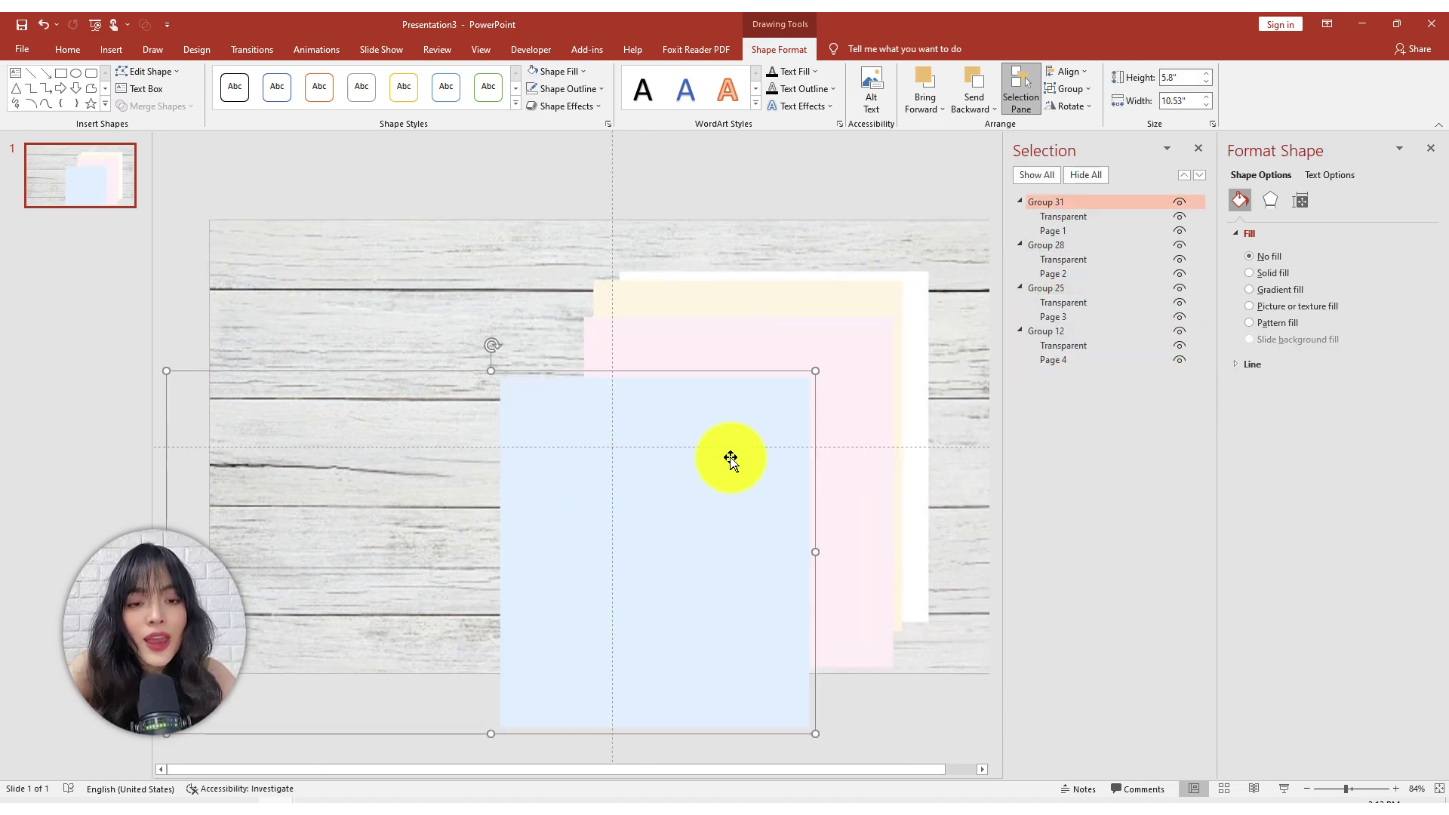
Step: Align all four page groups Middle into one stack, shift it right of centre, and duplicate the slide
key(ctrl+a)
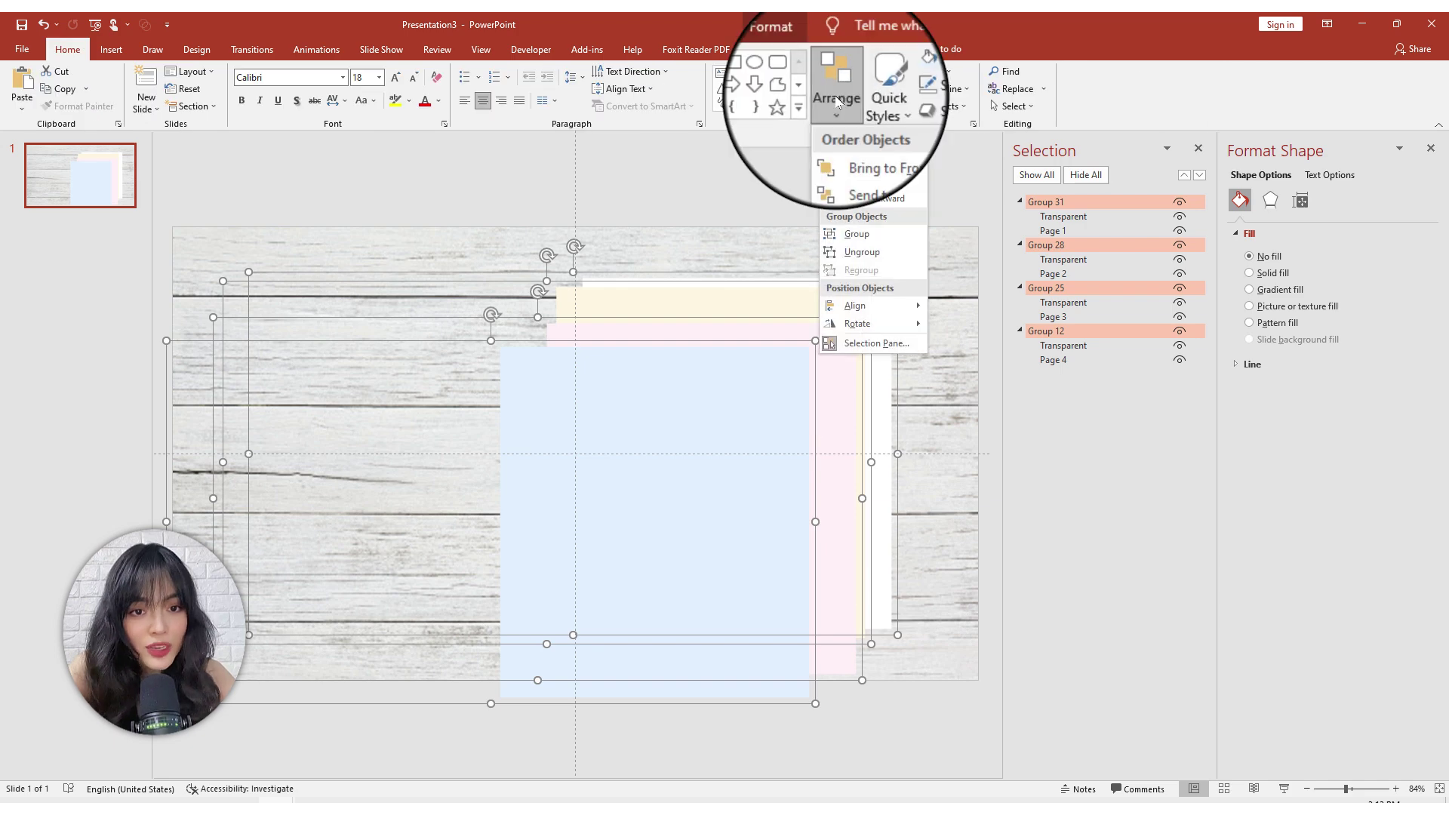
mouse_move(856, 305)
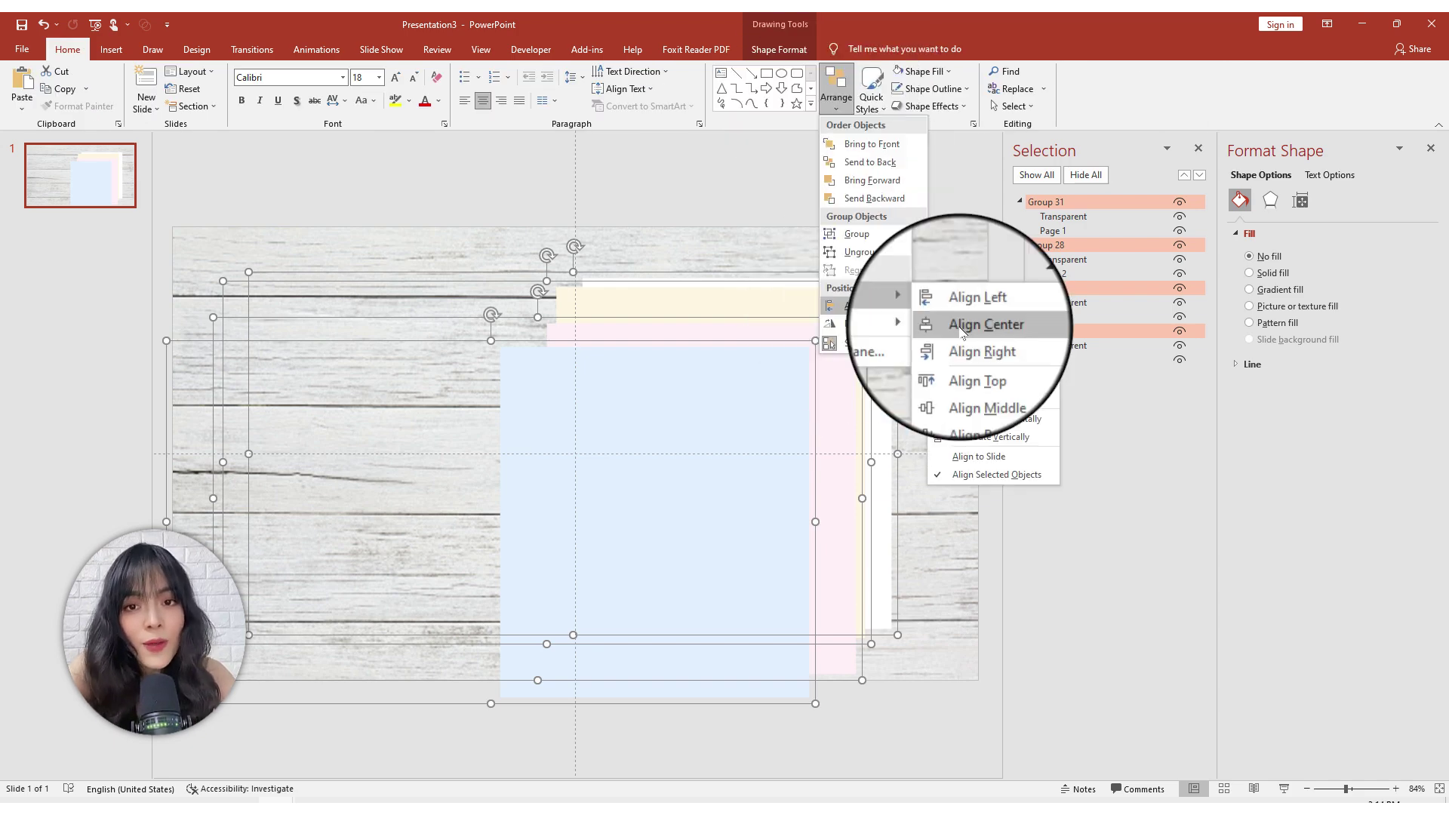
click(981, 382)
drag(736, 469, 791, 436)
click(92, 179)
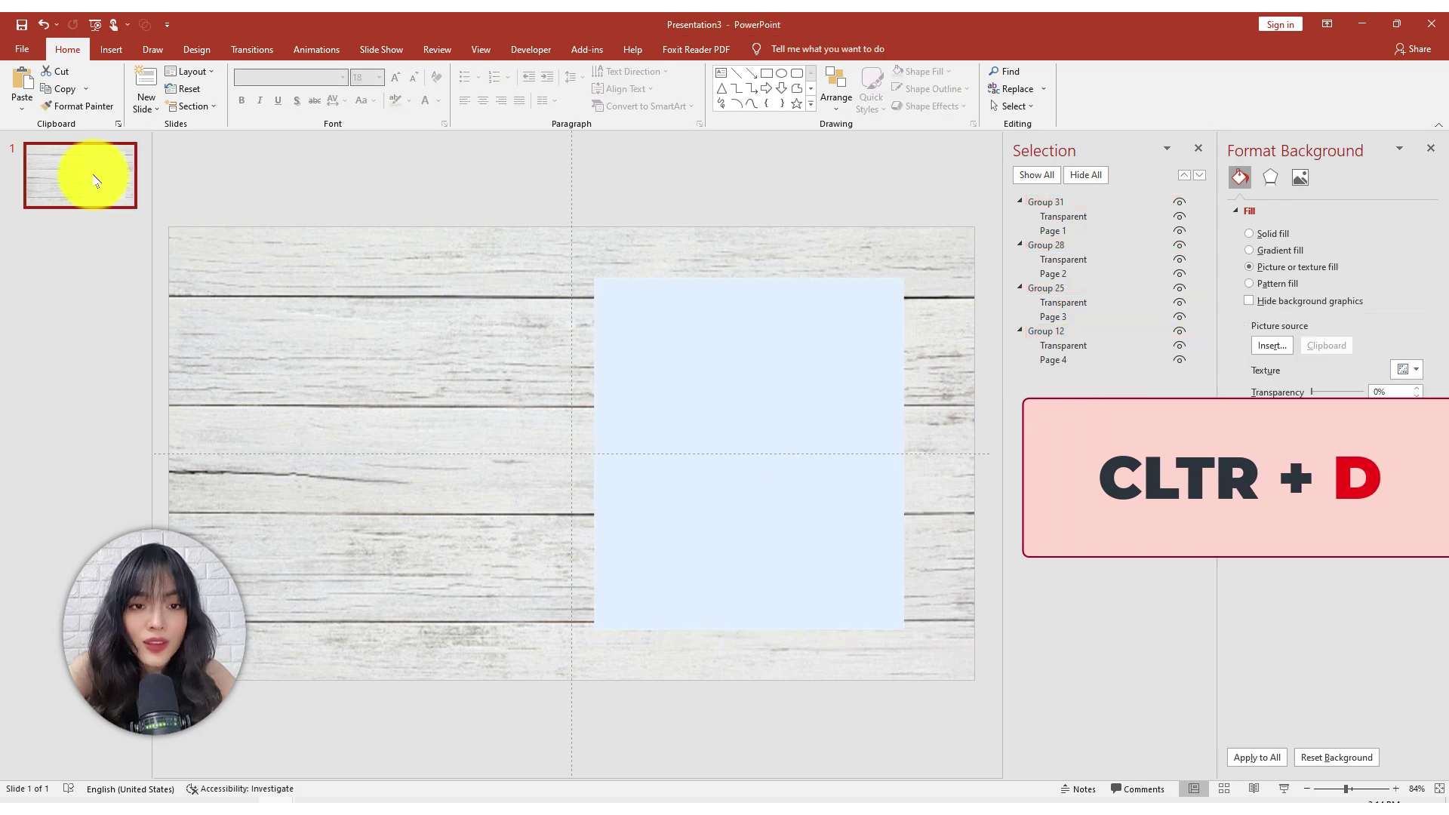
key(ctrl+d)
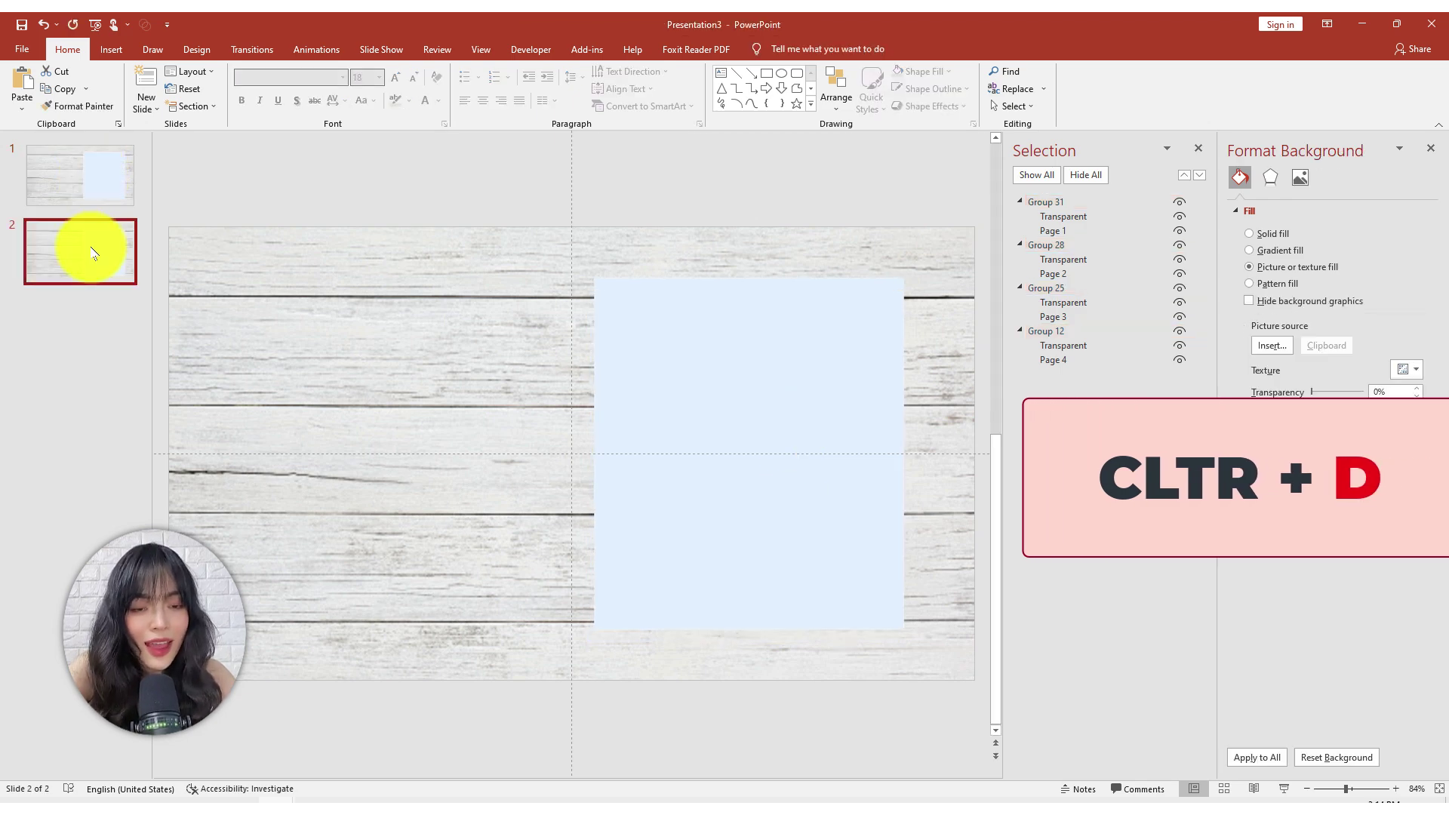
Step: Flip the blue page group on slide 2 with a 3-D X rotation of 180°
click(749, 337)
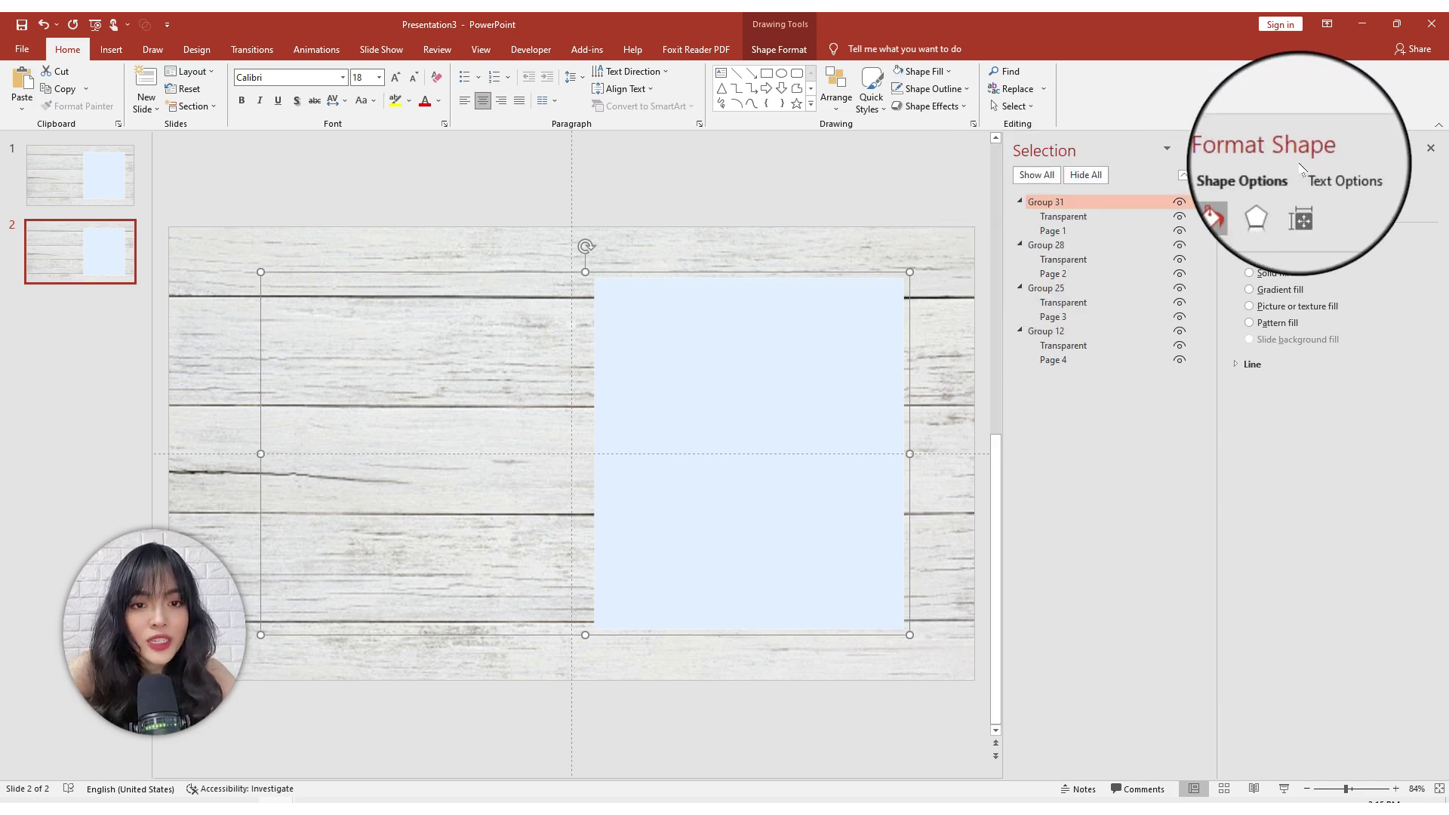
click(1270, 200)
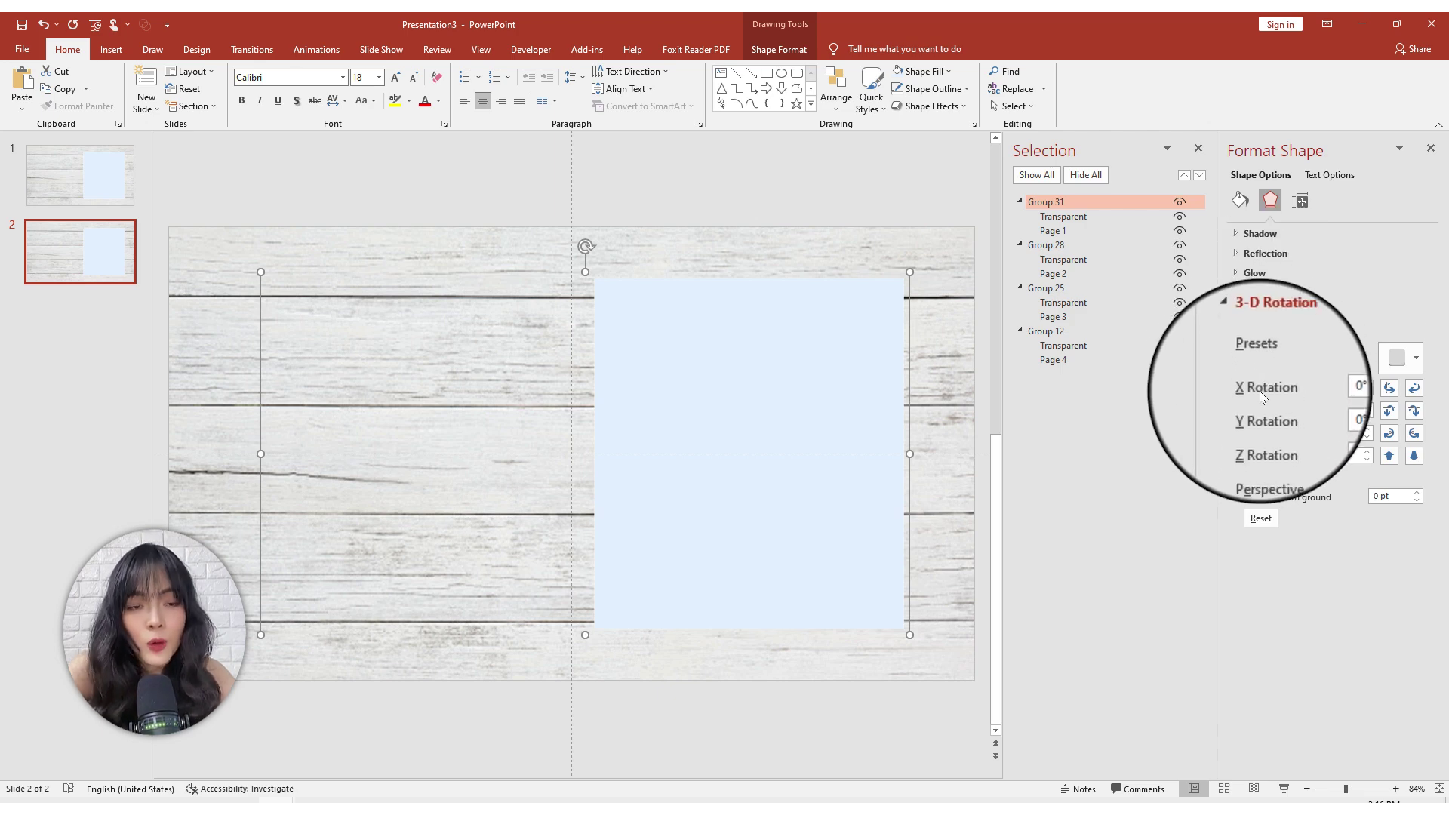
triple_click(1365, 386)
text(18)
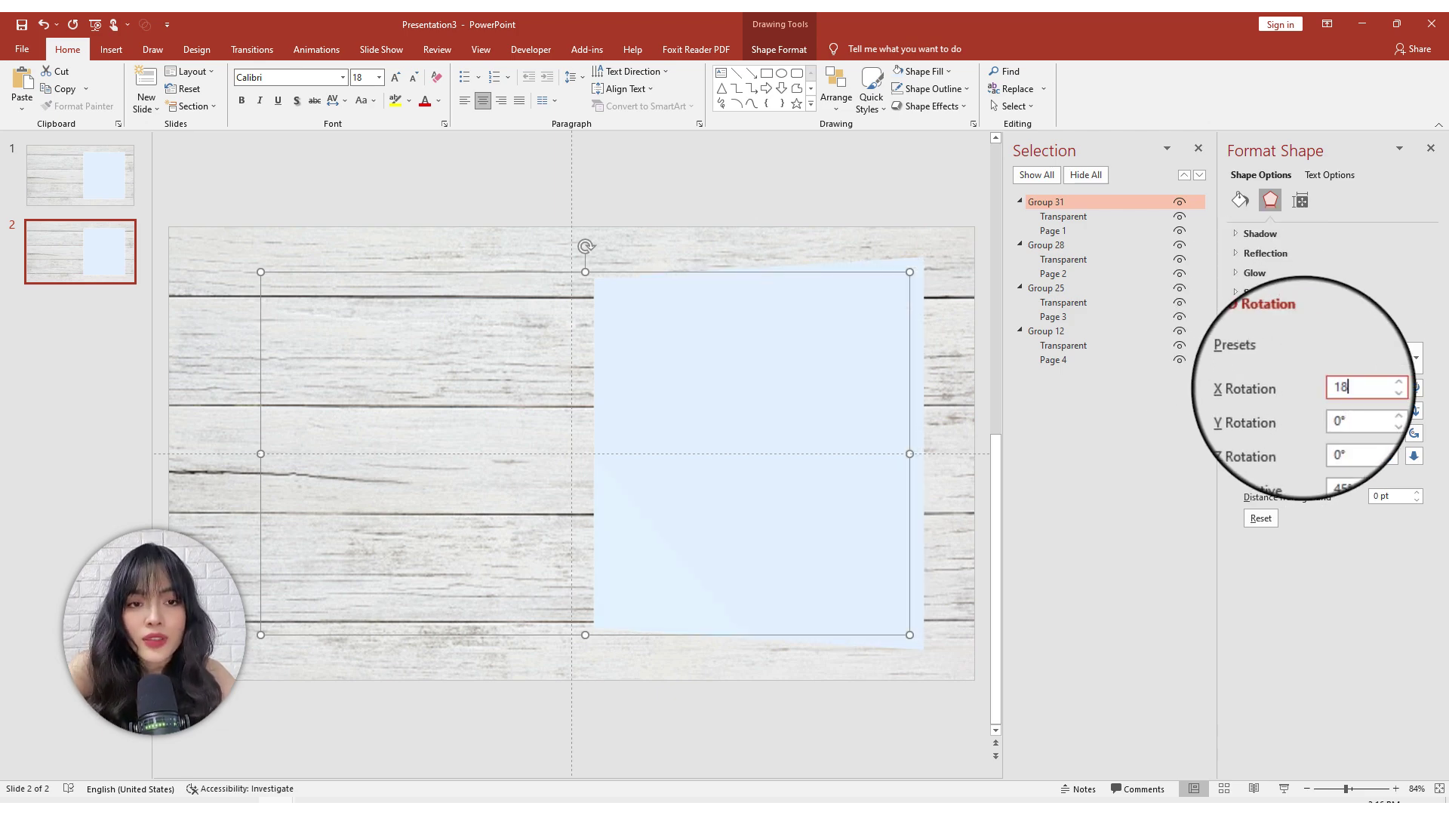
text(0)
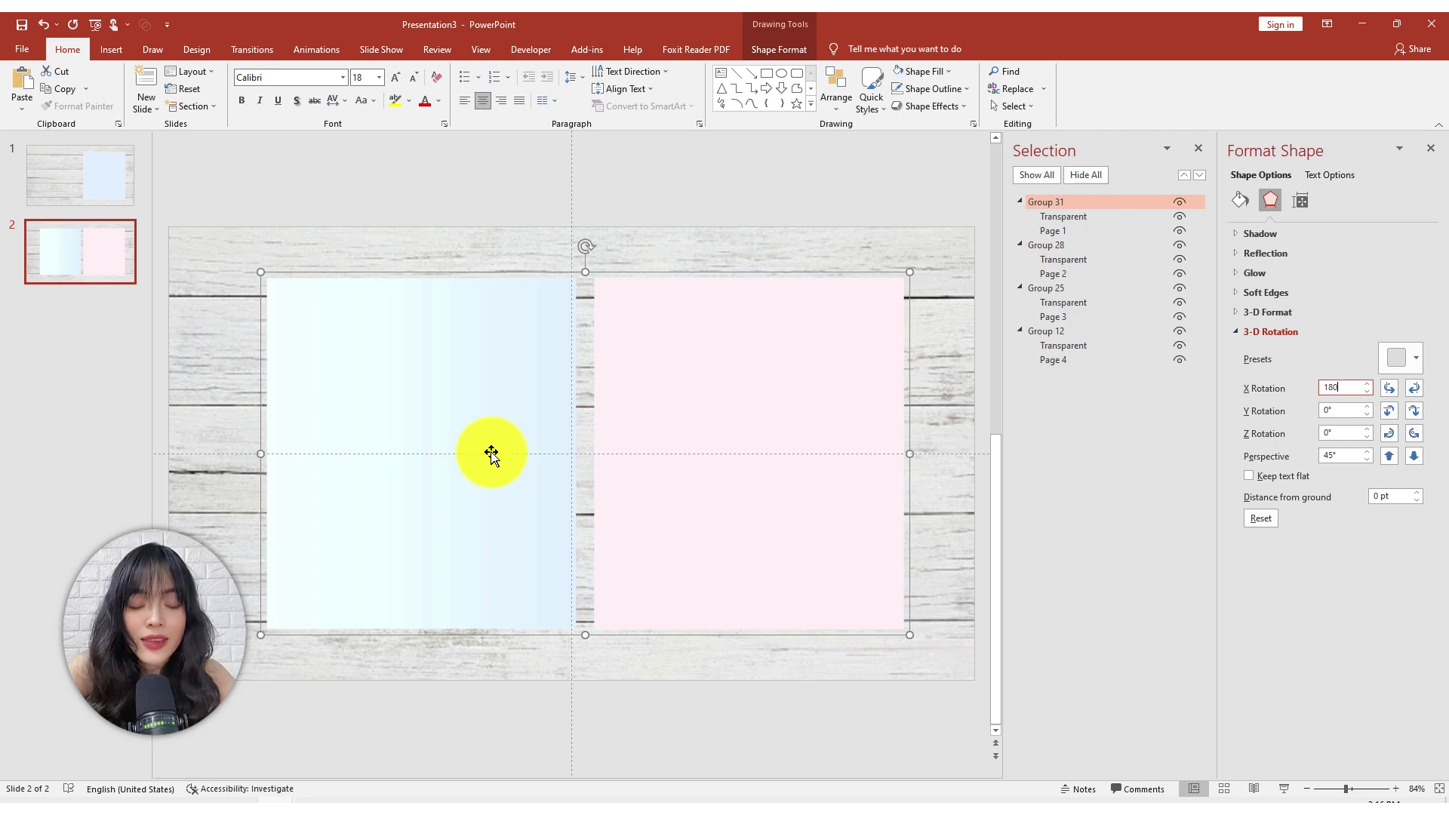
click(1254, 312)
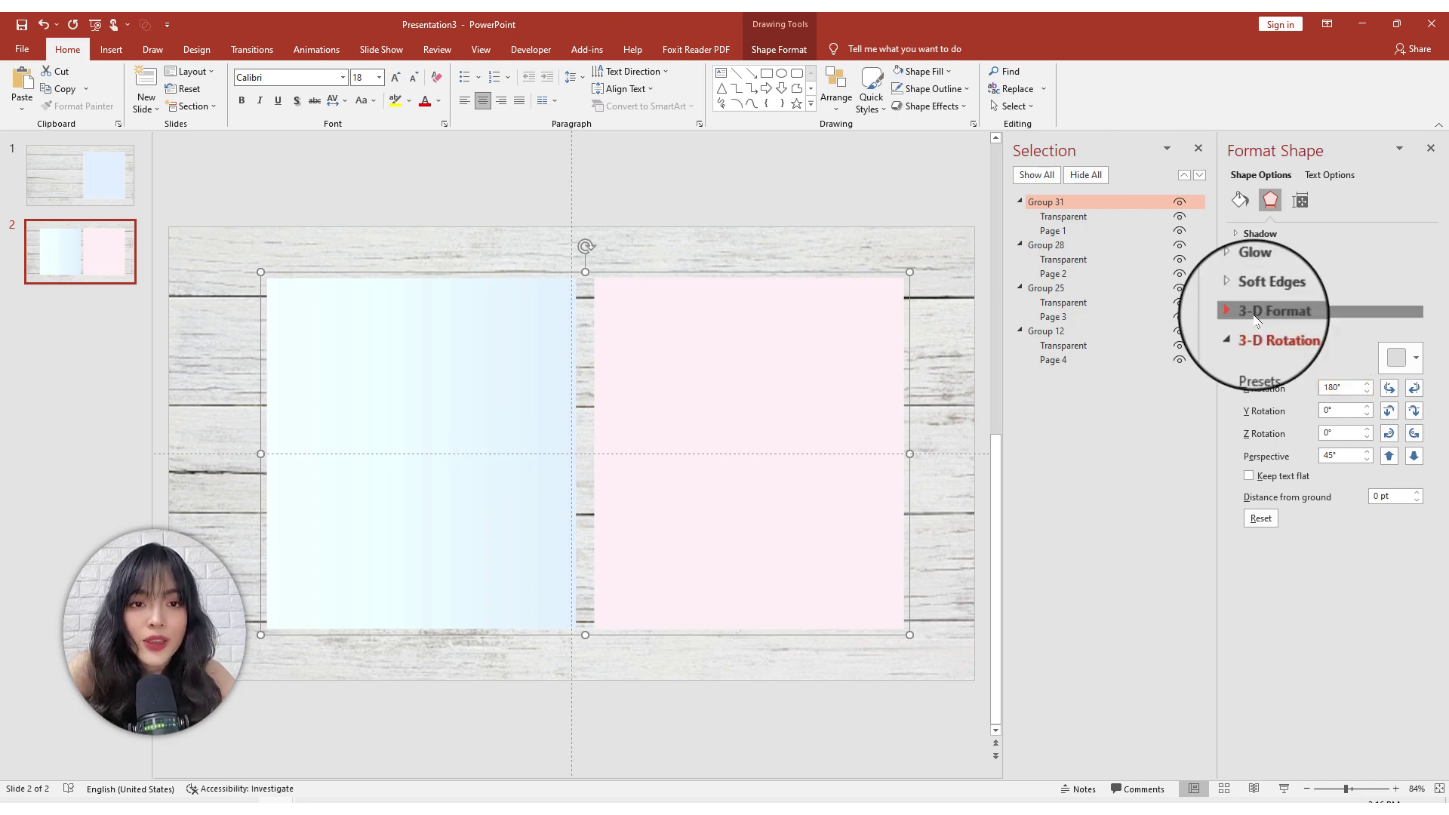
Step: Give the flipped blue page an even Special lighting preset
click(1254, 312)
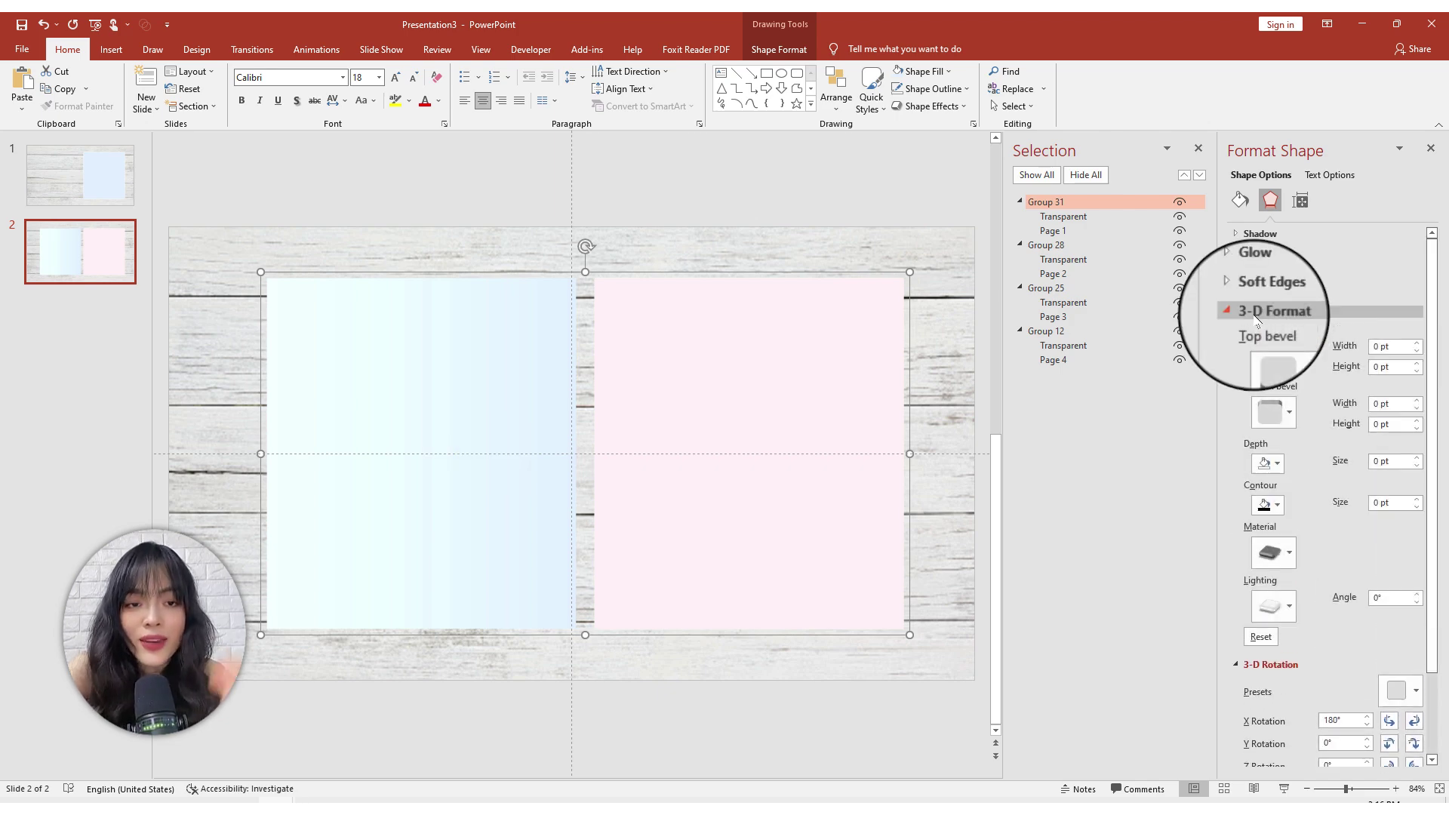
click(1275, 600)
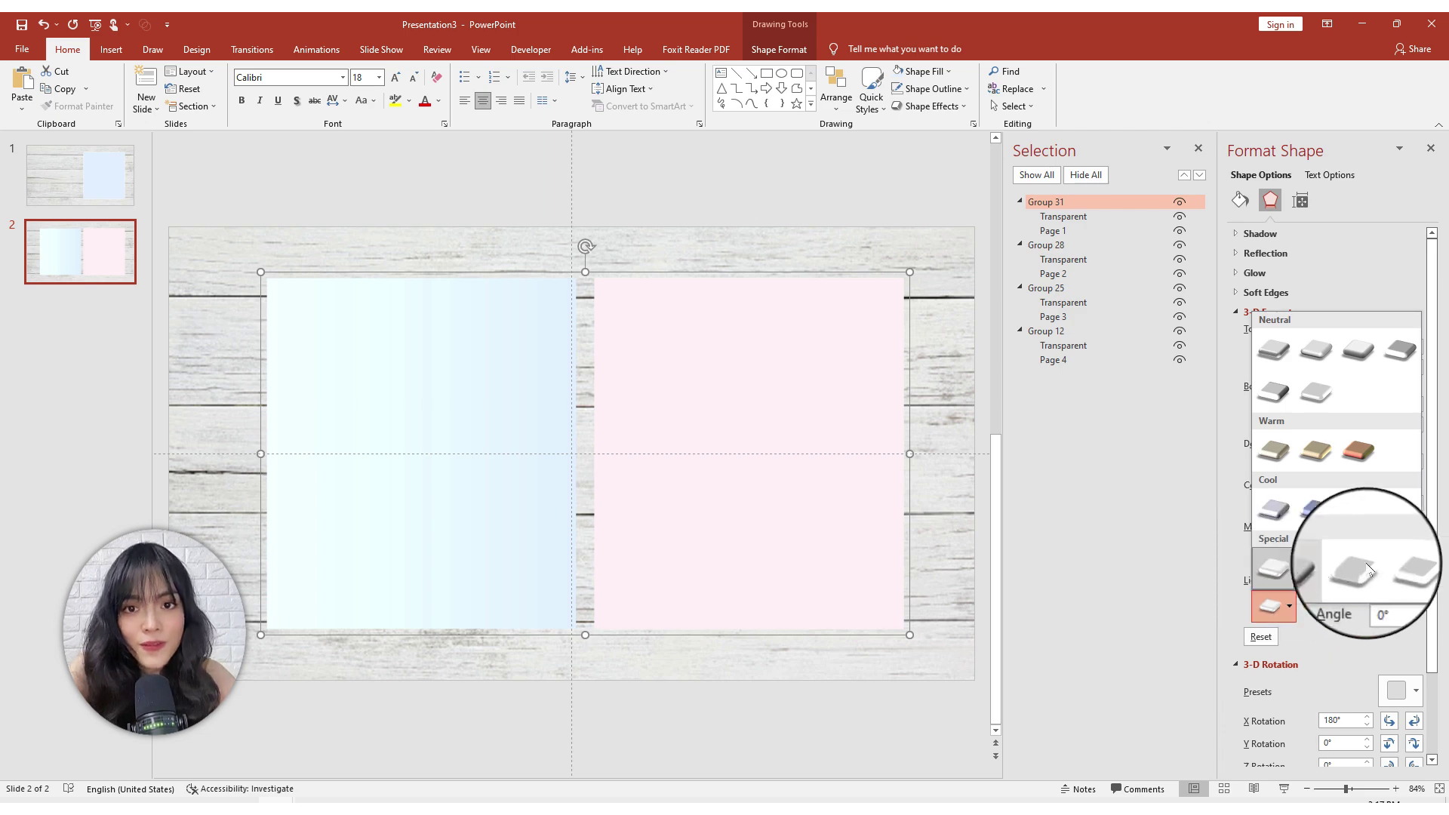
click(1355, 575)
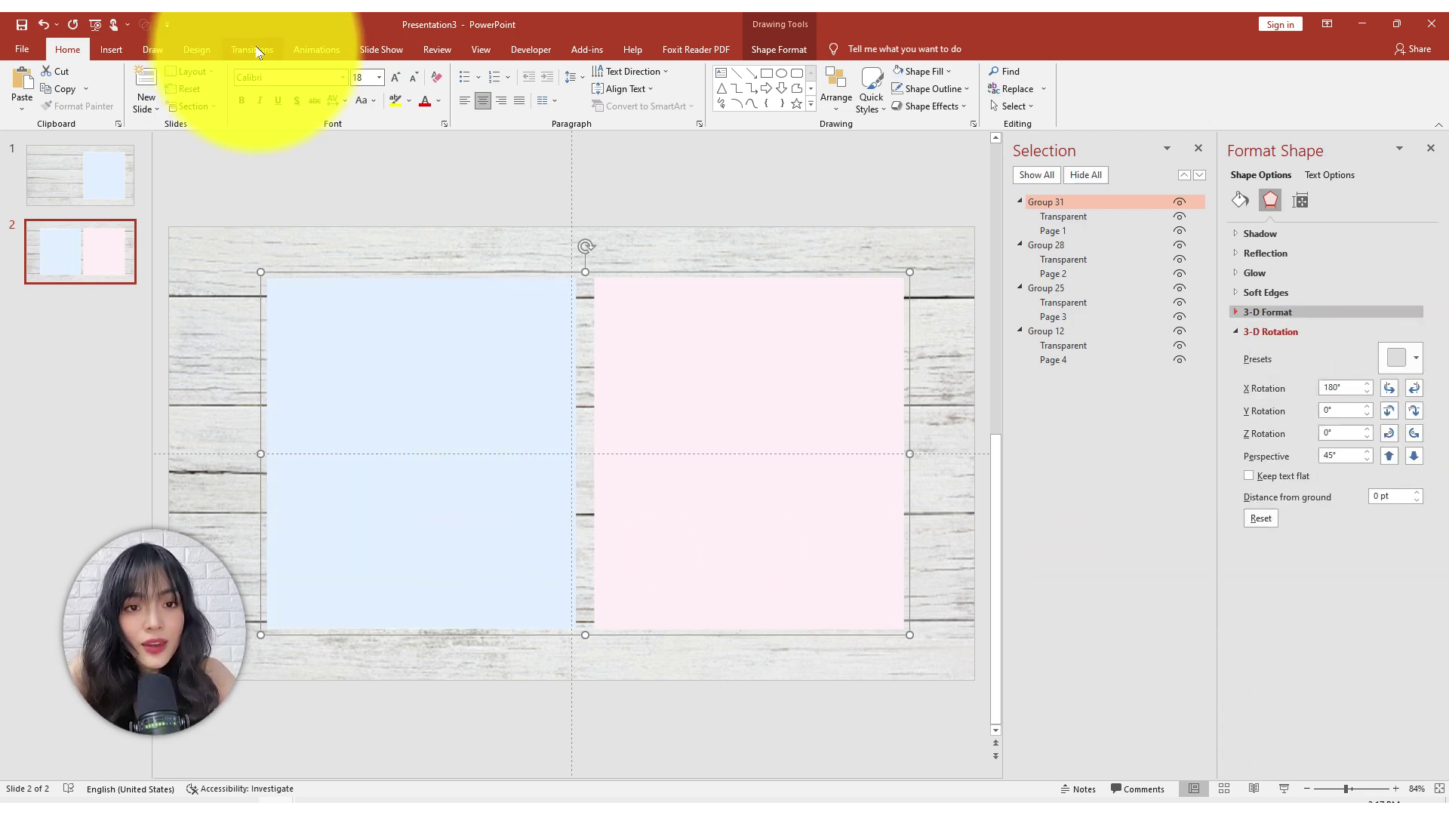
Step: Apply Morph to slide 2 and preview the blue page turning over, replaying it twice
click(257, 49)
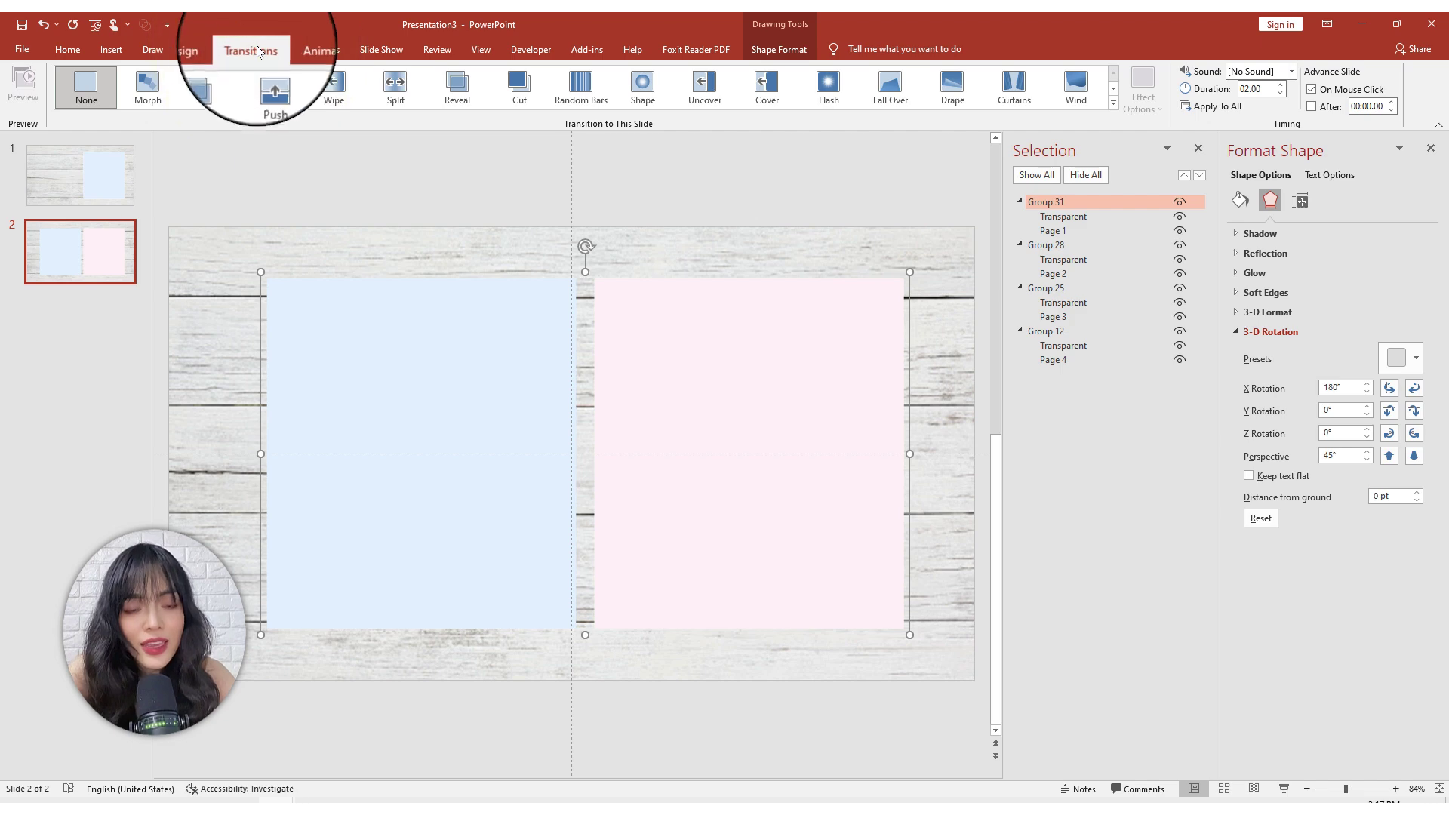
click(147, 87)
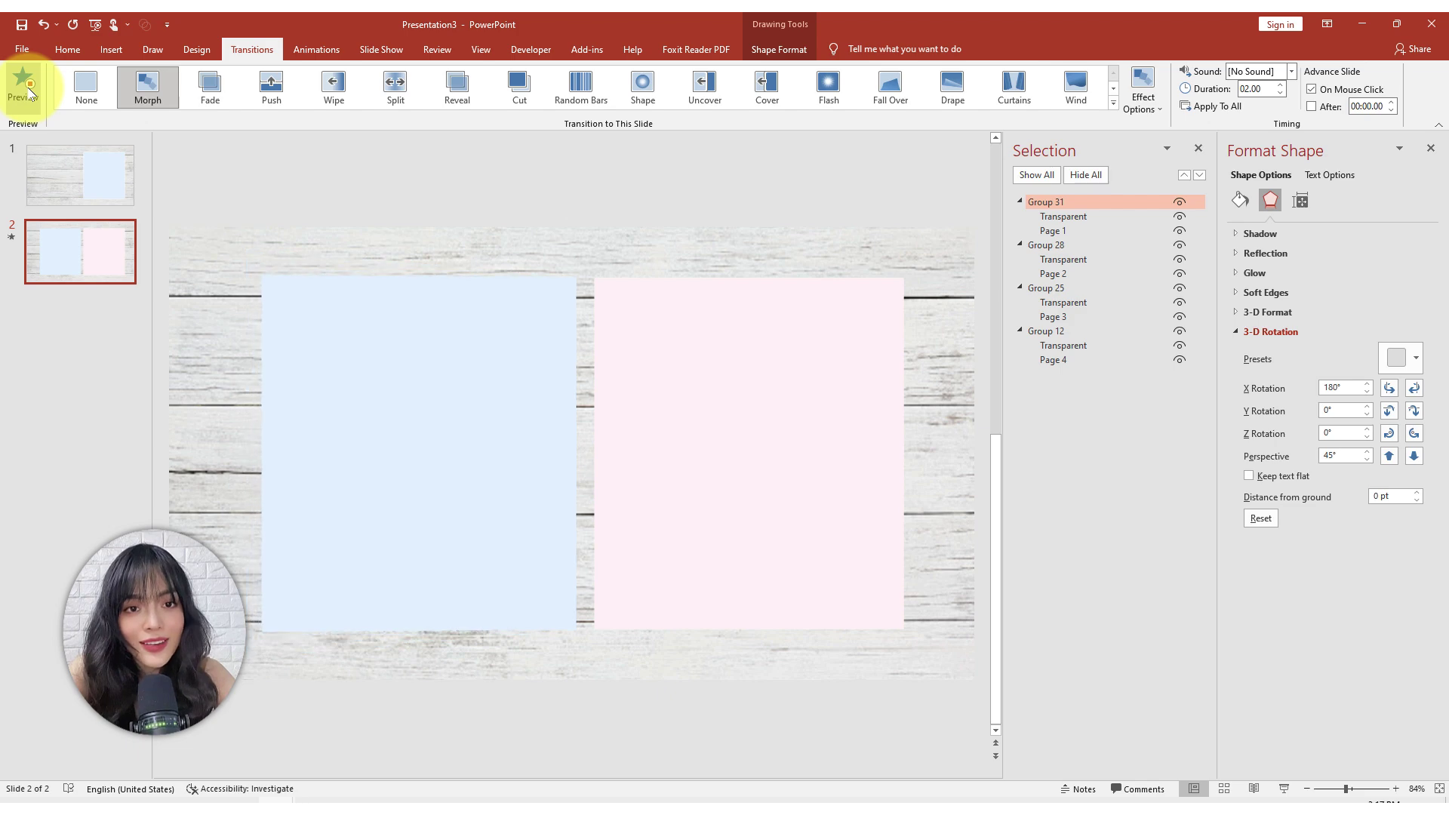
click(23, 87)
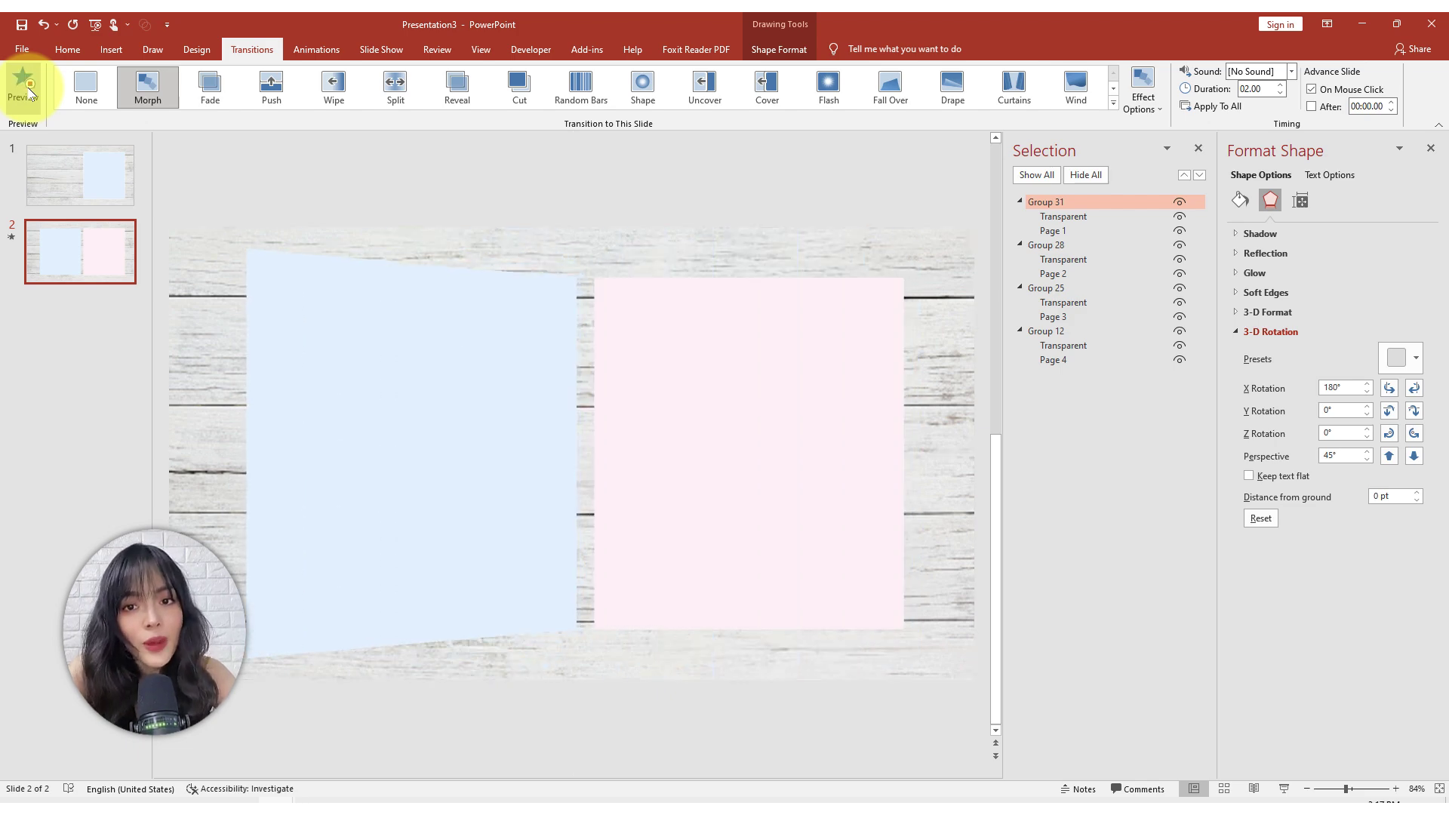
click(30, 93)
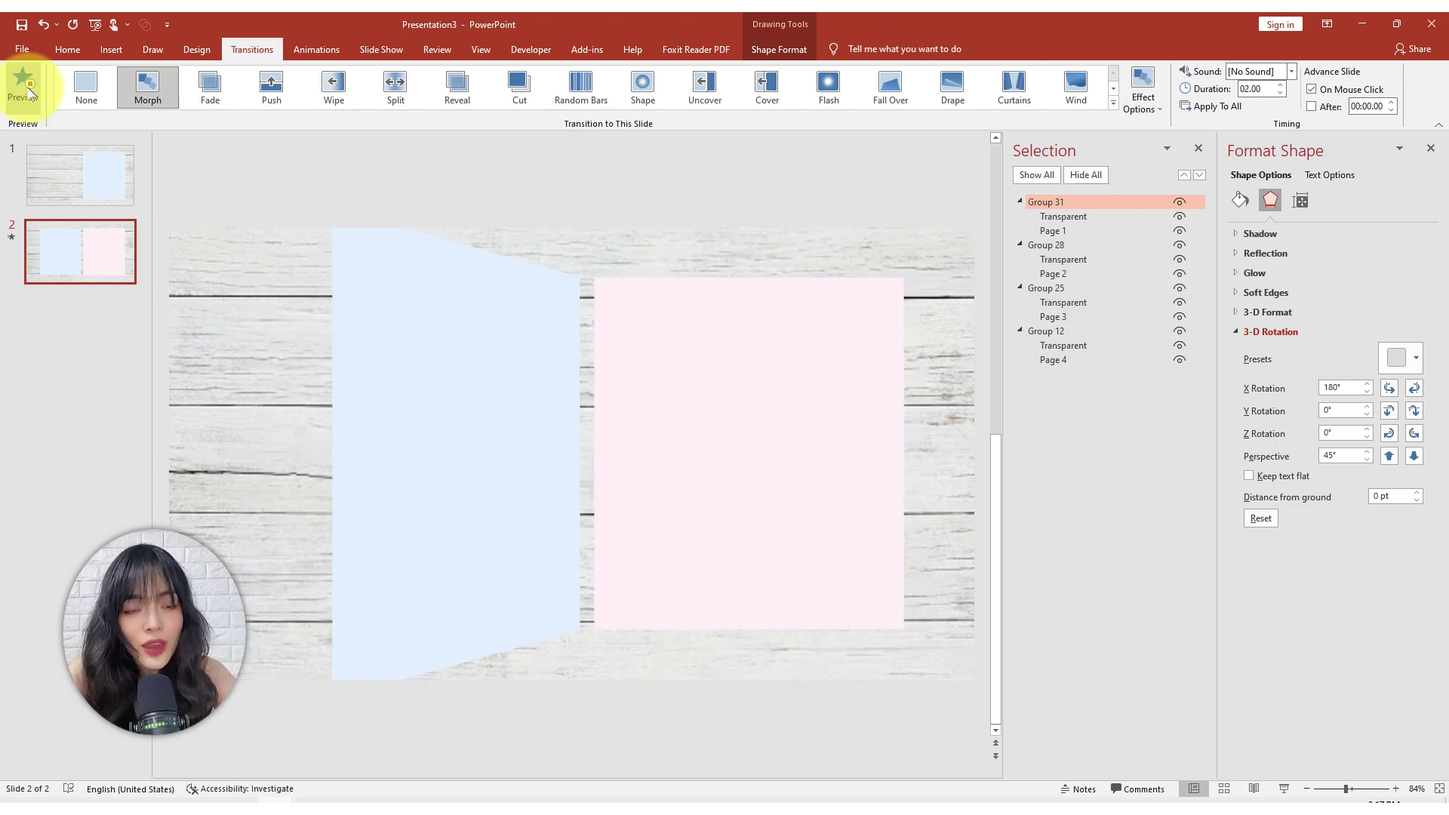
click(28, 92)
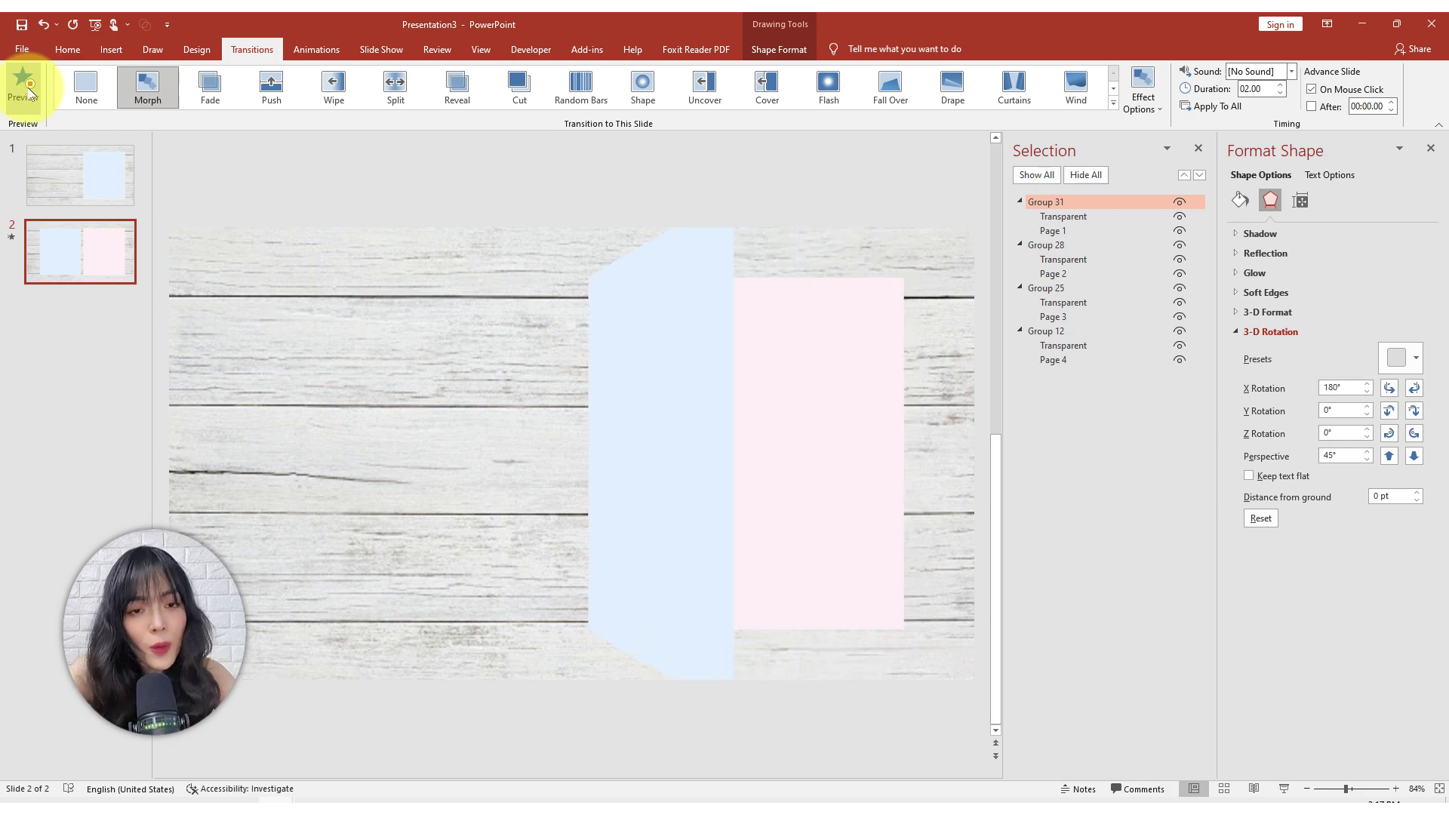
Step: Duplicate slide 2 as slide 3, then flip the pink page group with X rotation and Special lighting
click(547, 476)
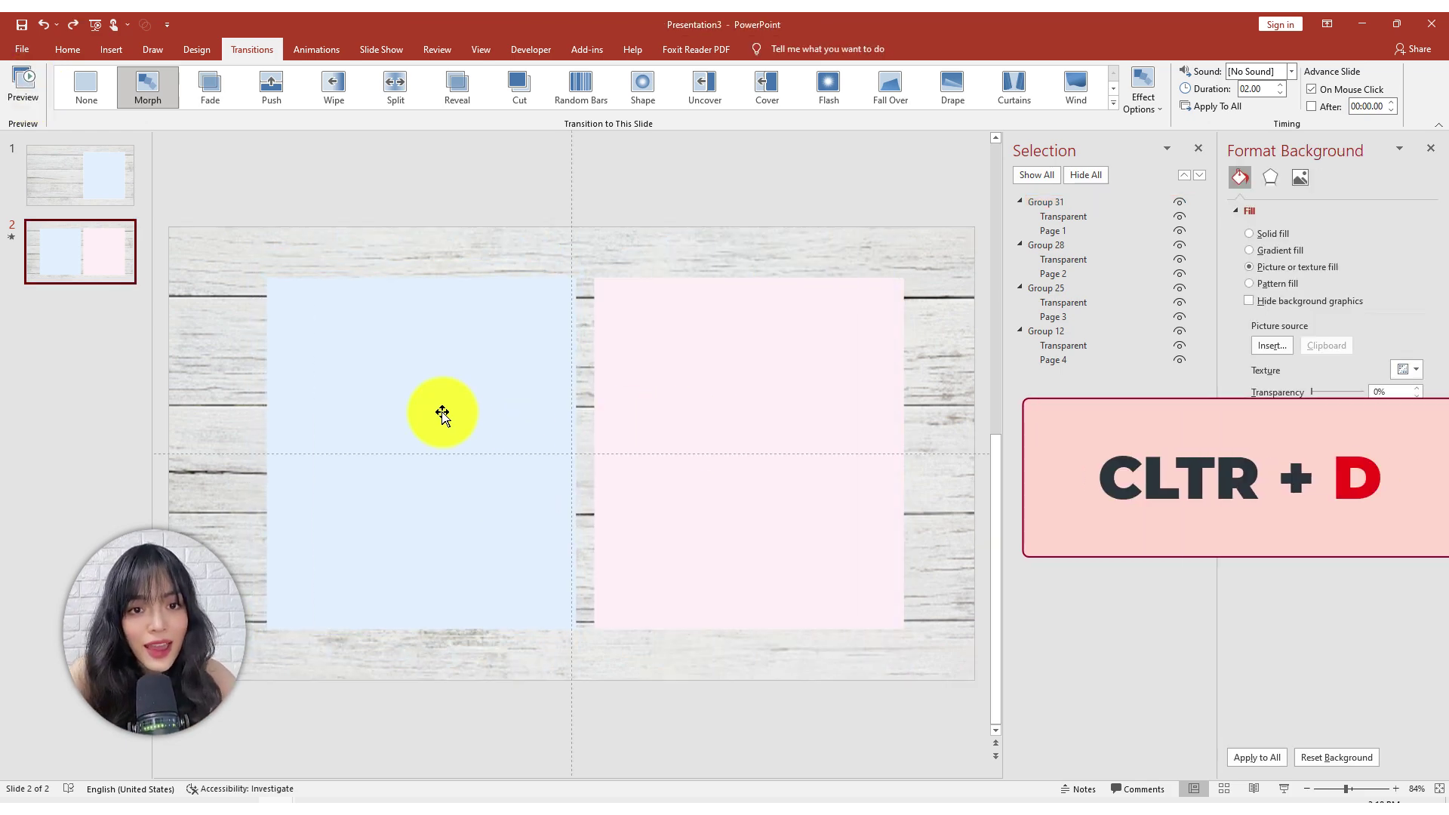
key(ctrl+d)
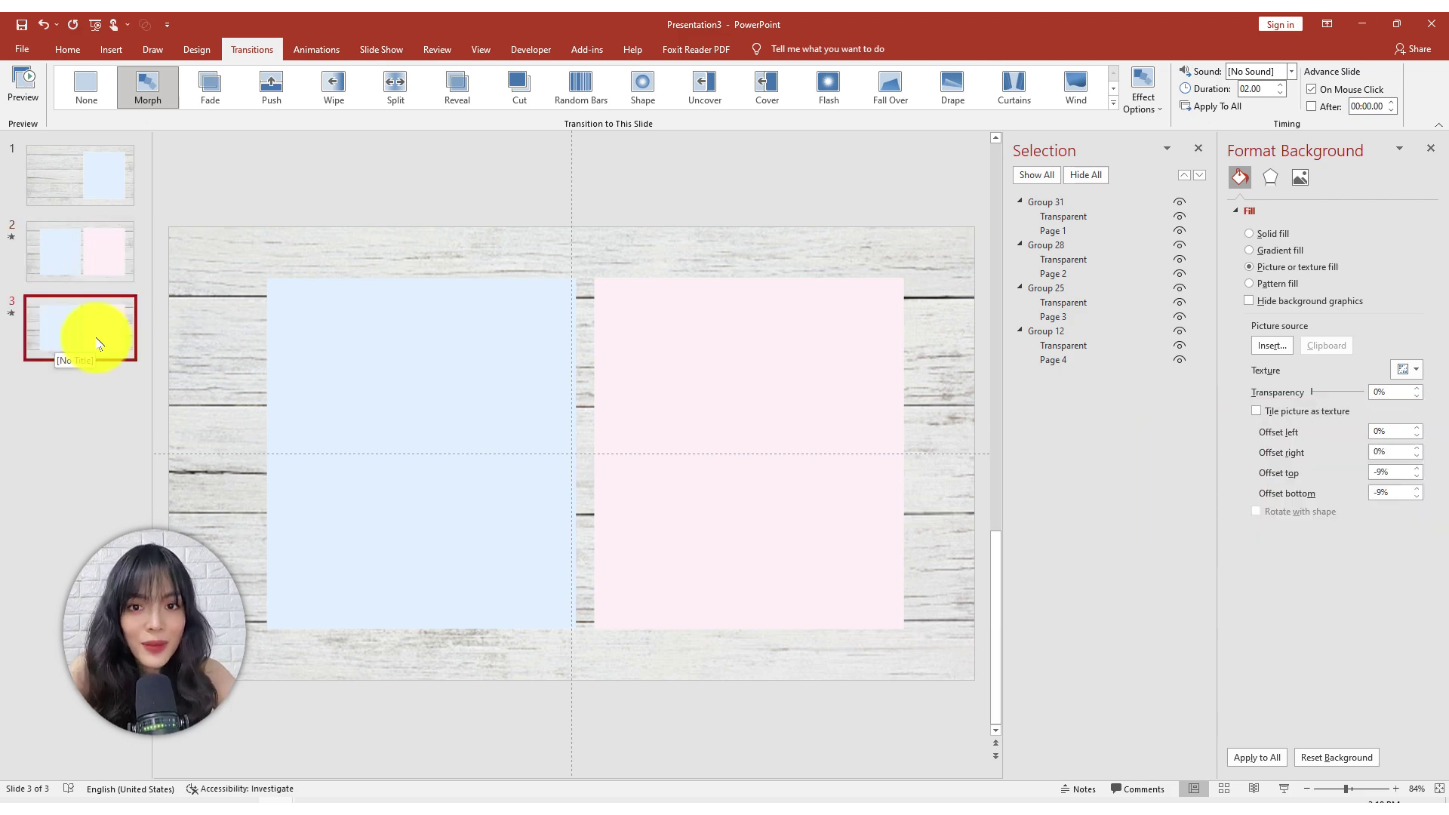
click(426, 455)
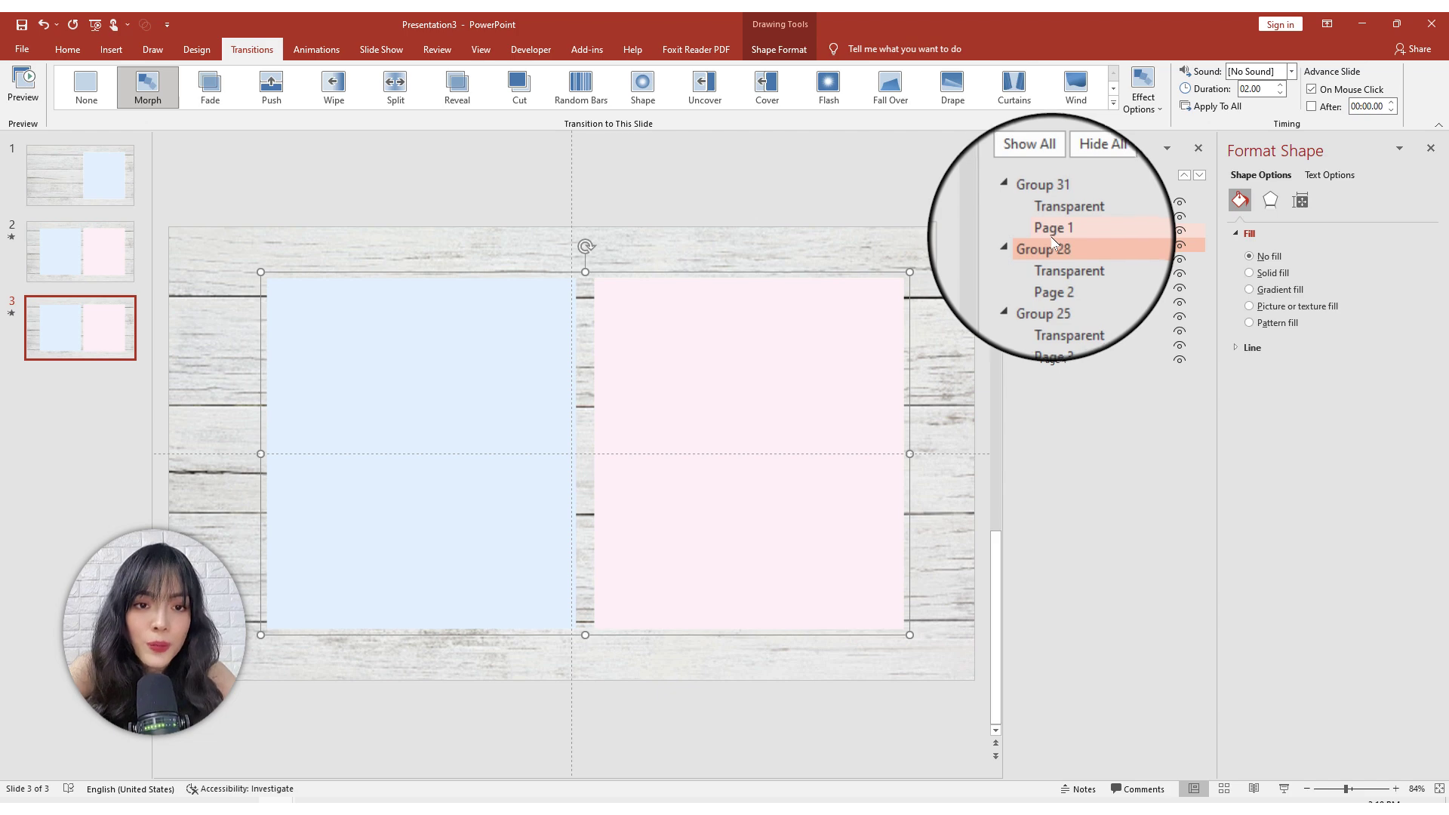
drag(1053, 252, 1049, 201)
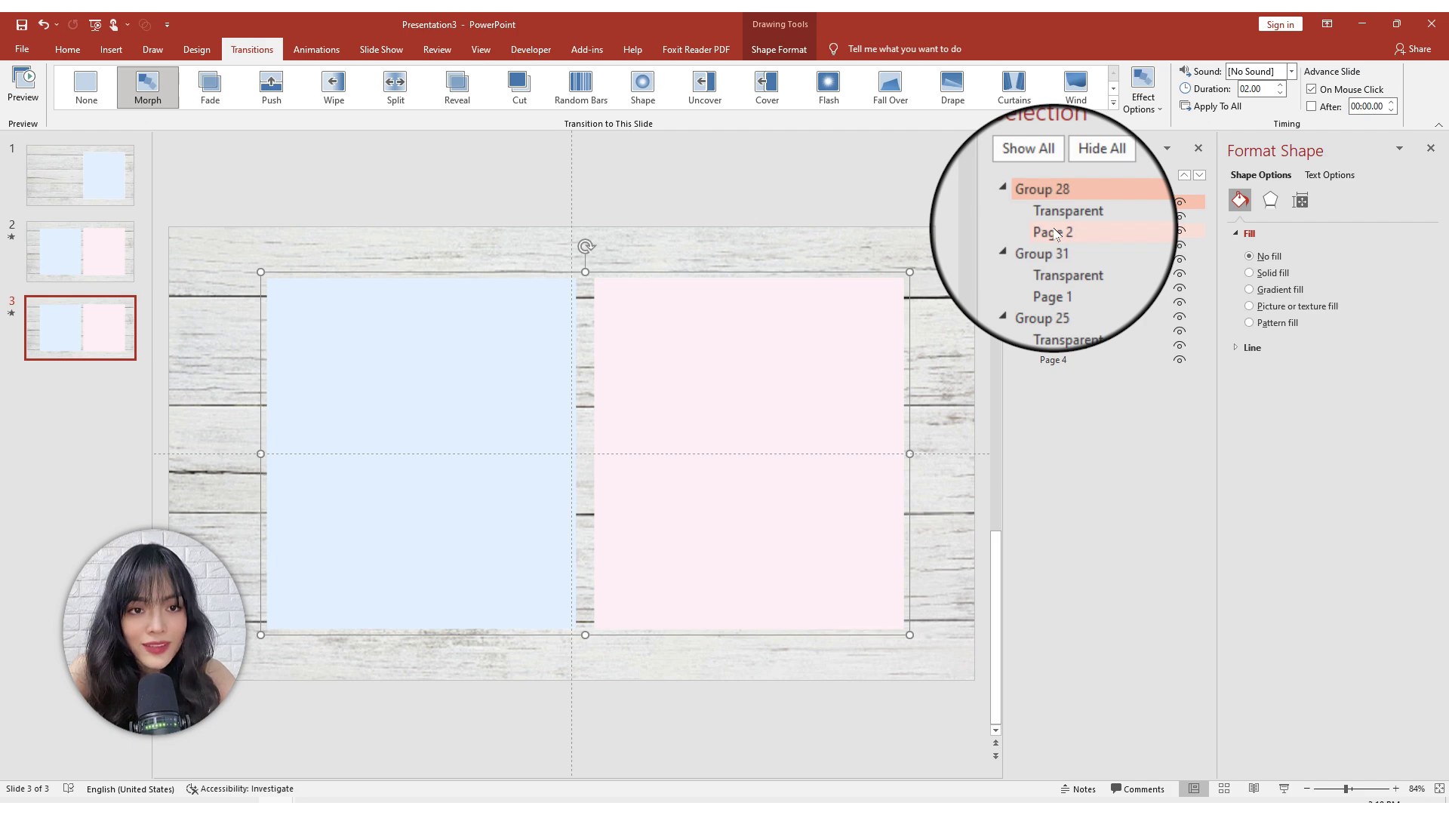
click(1271, 202)
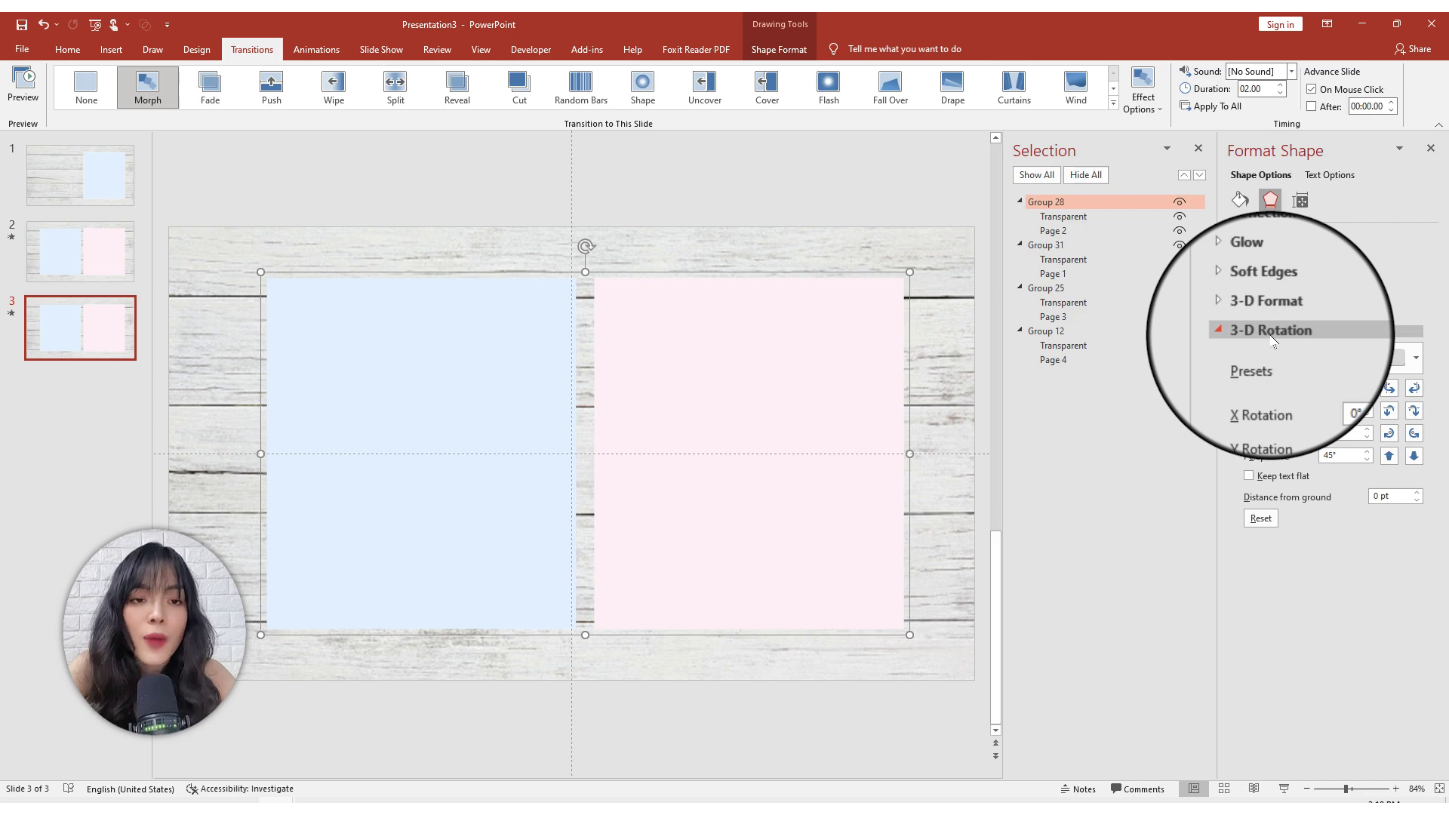
click(1311, 392)
text(80)
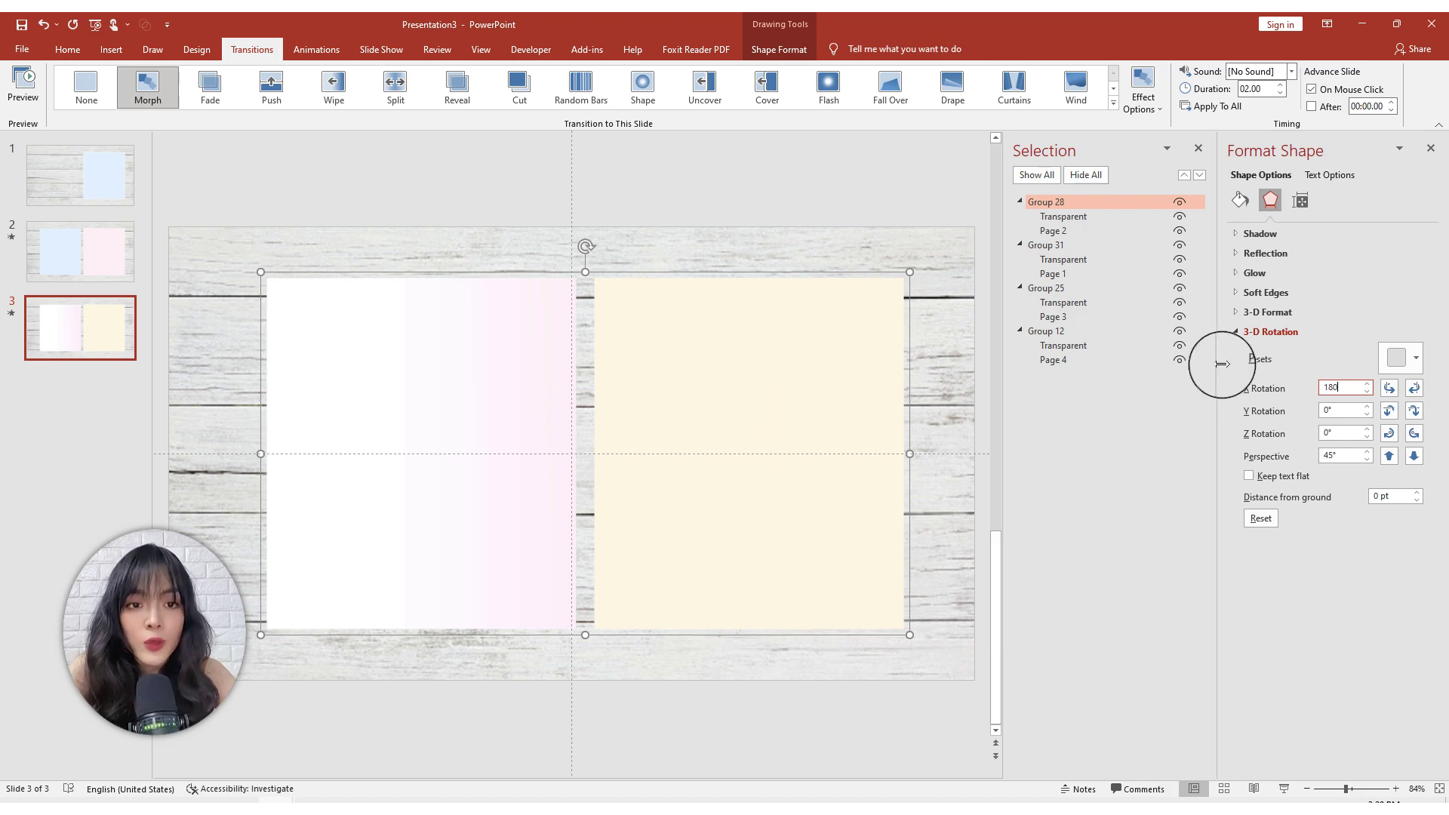
click(1268, 313)
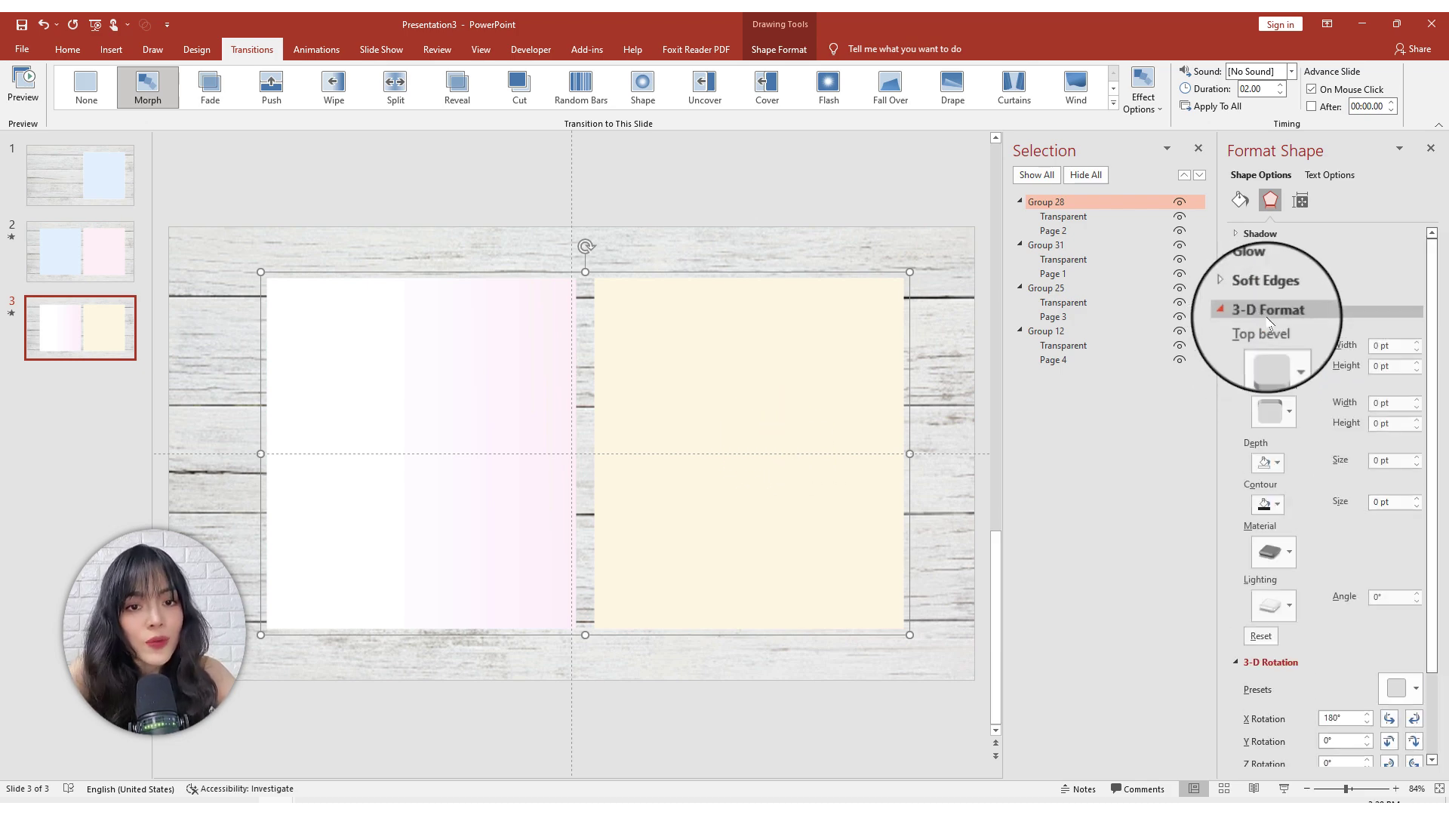
click(1289, 604)
click(1274, 567)
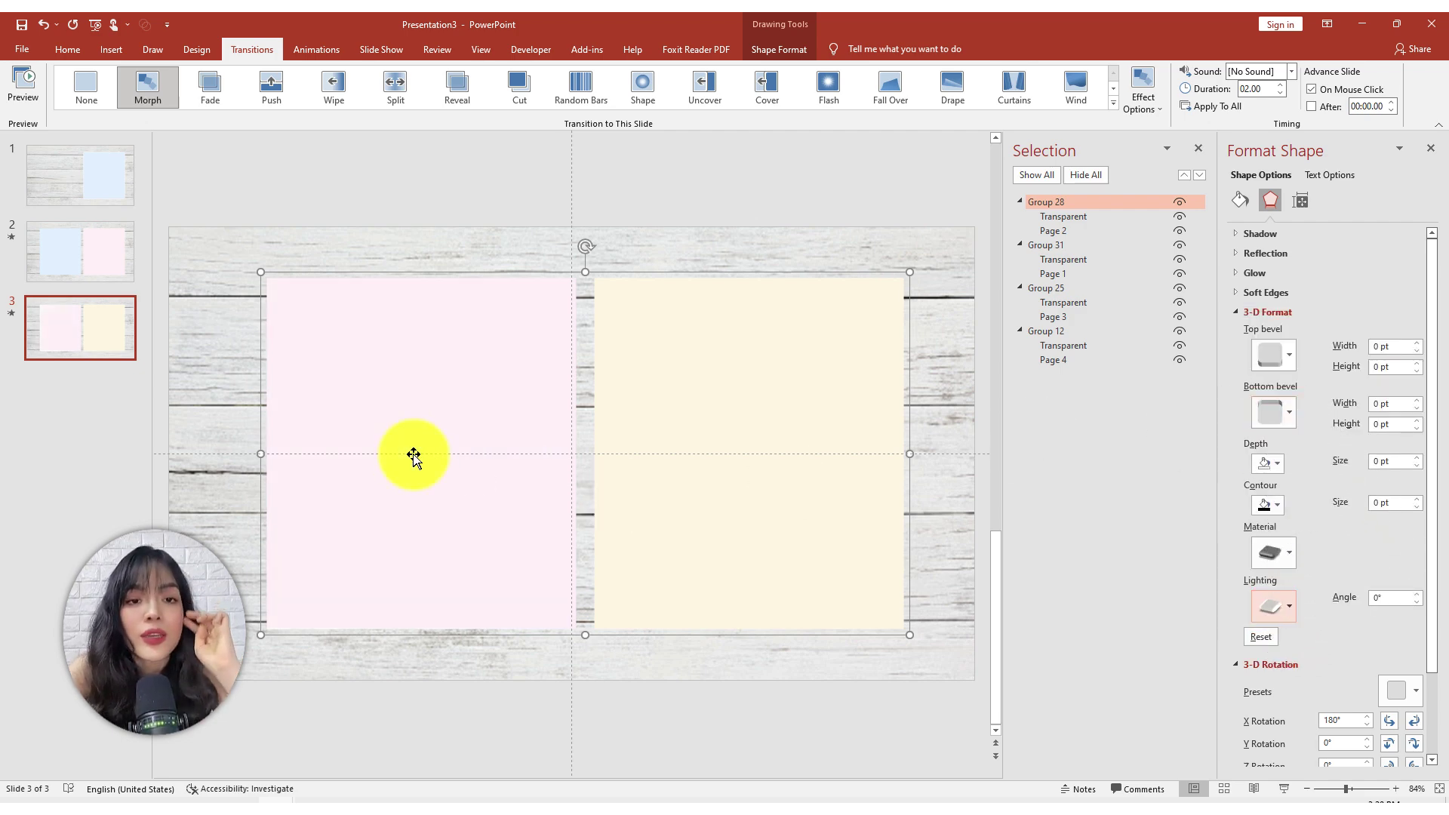
Step: Bring the yellow page group to the front and set its X rotation to 180°
click(49, 339)
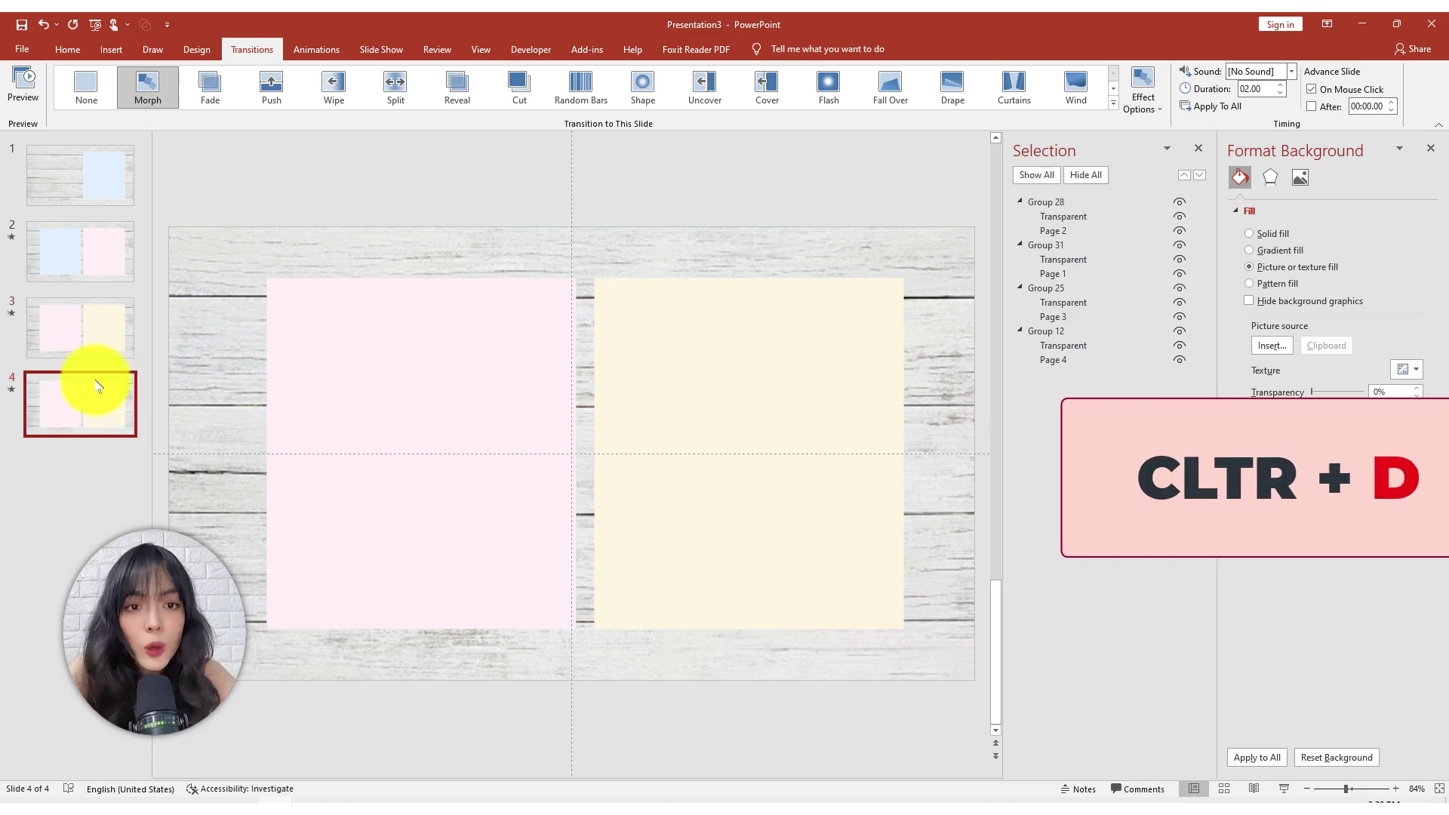
click(1049, 288)
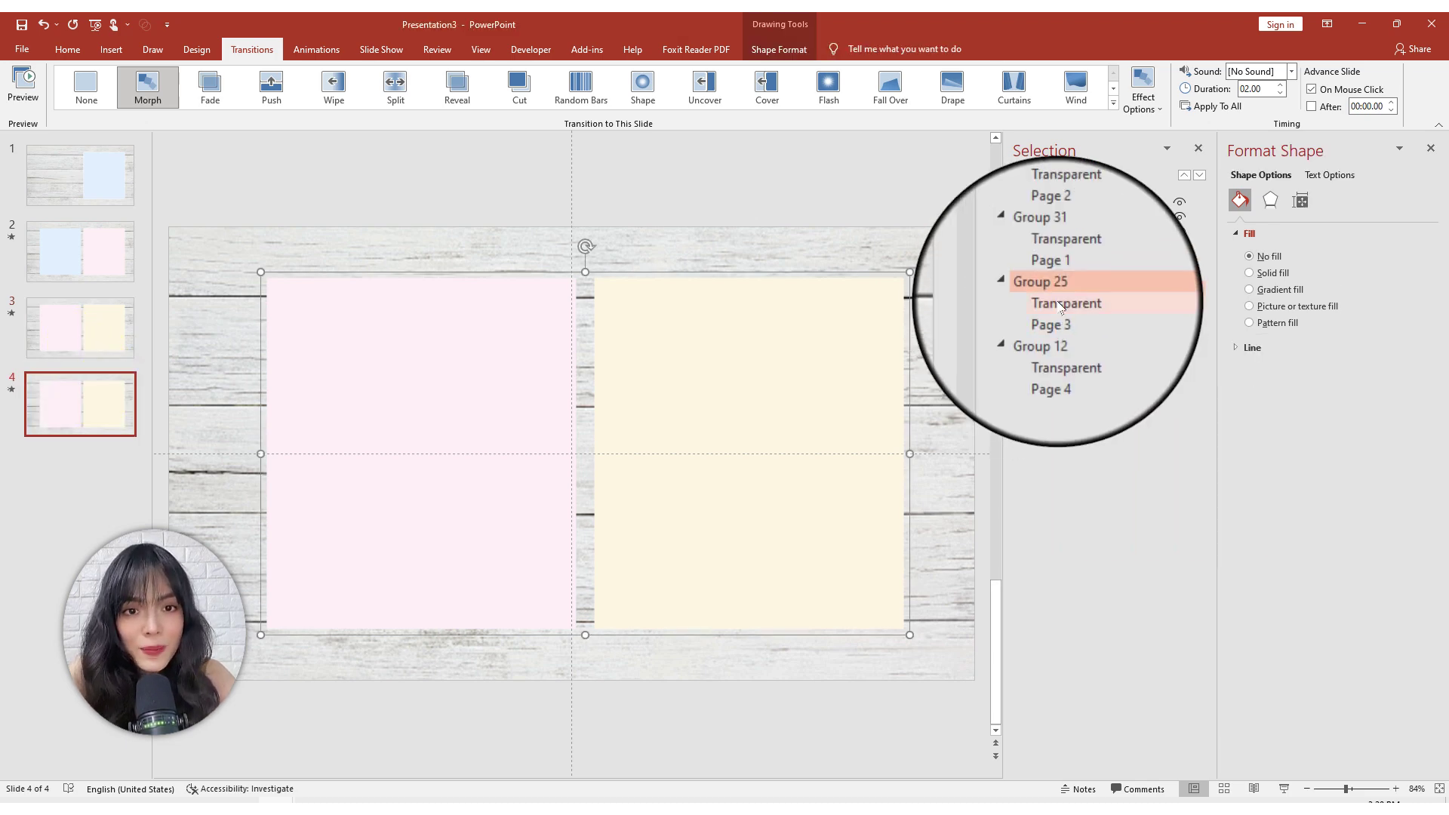
drag(1059, 291, 1066, 233)
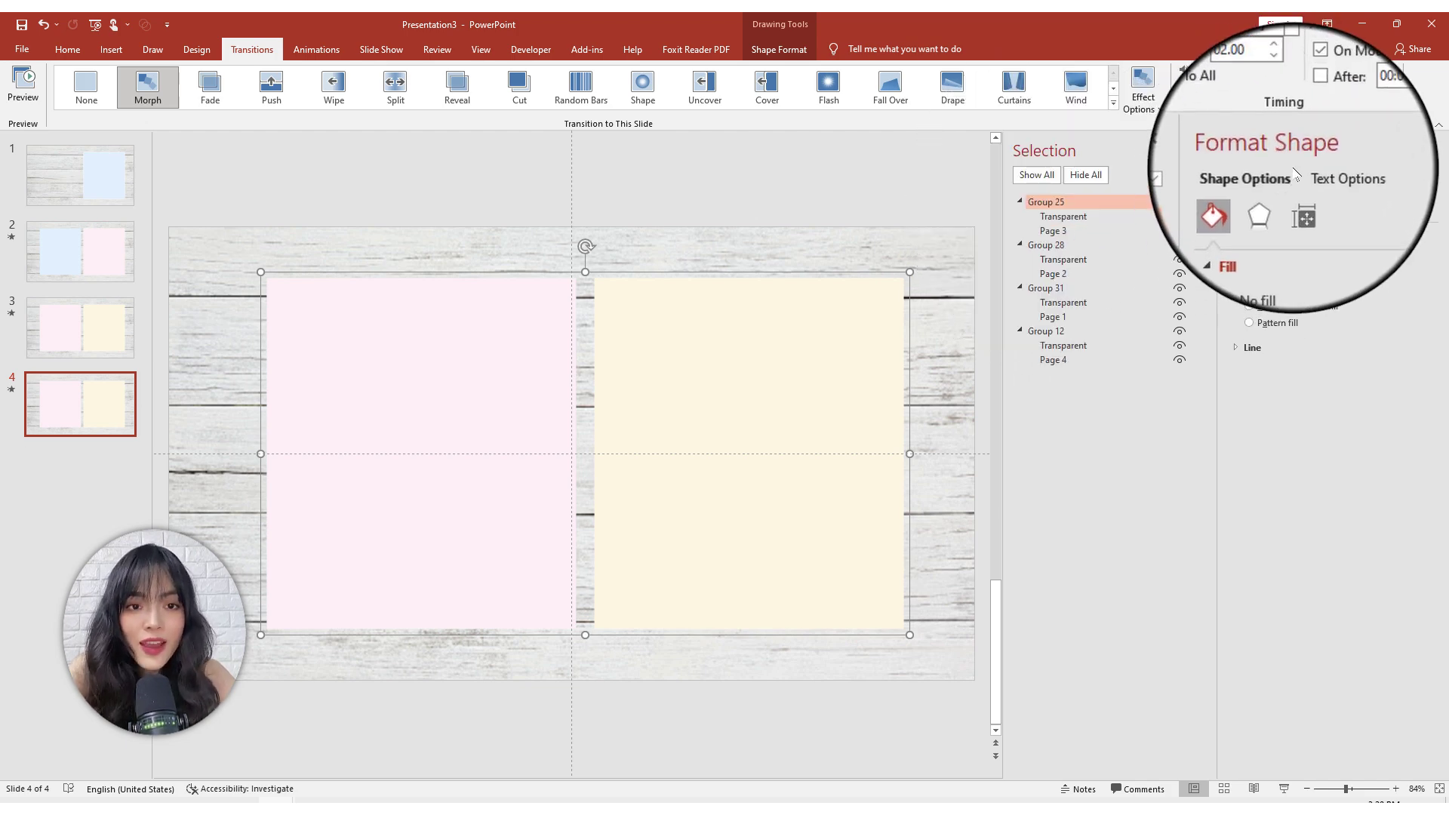
click(1267, 215)
double_click(1327, 388)
text(180)
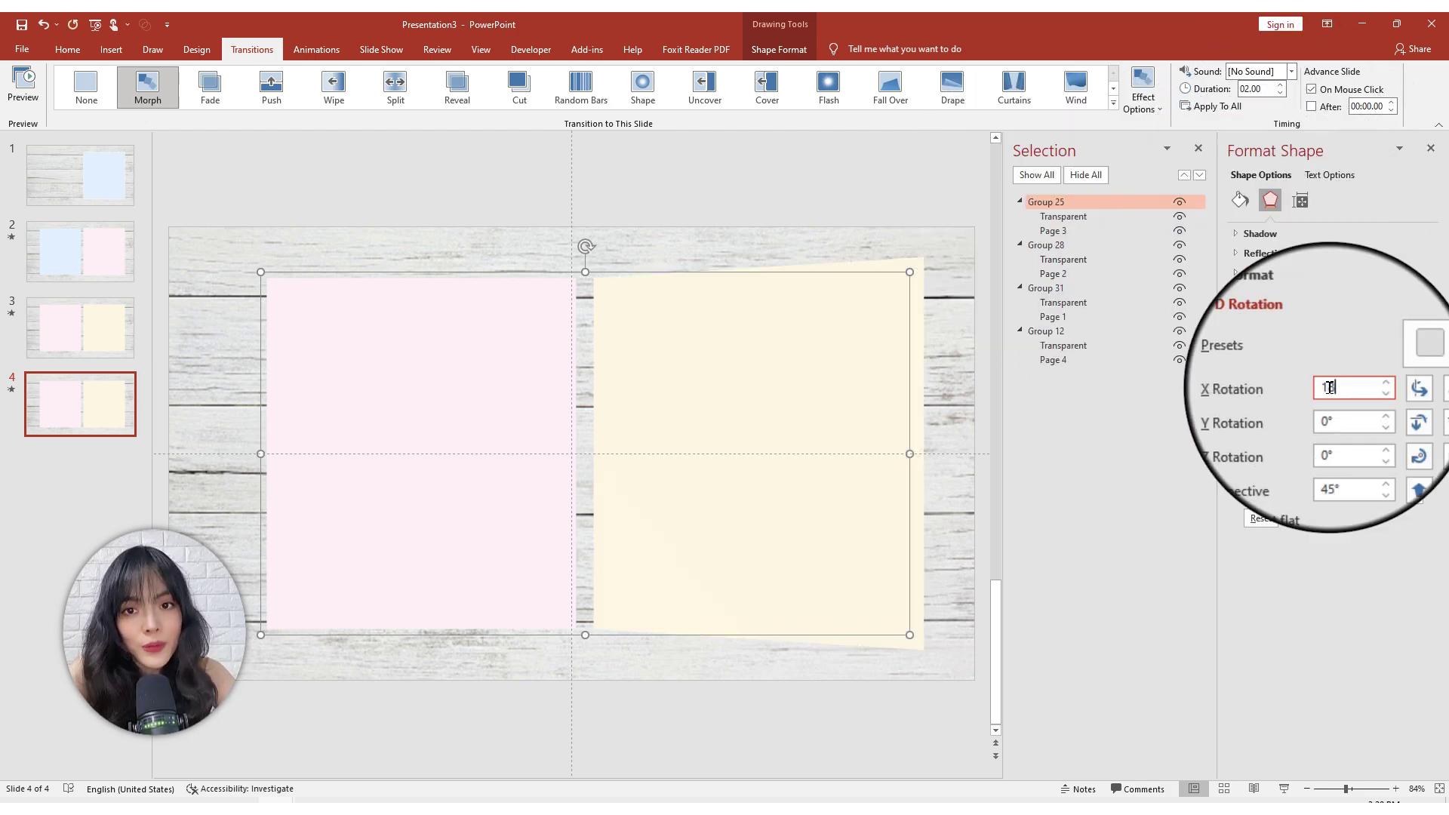
Step: Duplicate slide 4 as slide 5 and flip the Page 4 group with a 180° X rotation
click(81, 480)
key(ctrl+d)
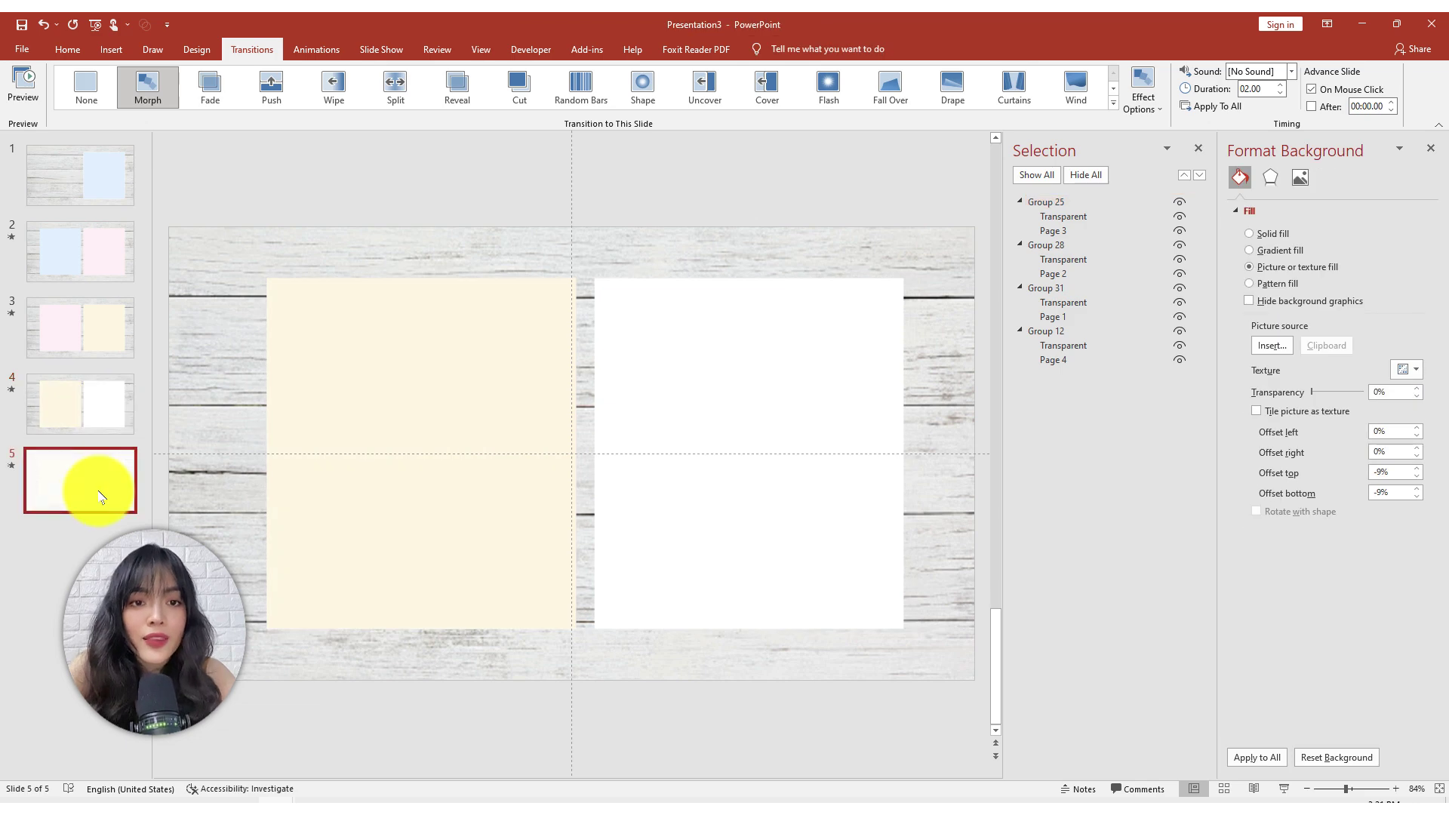
click(1046, 331)
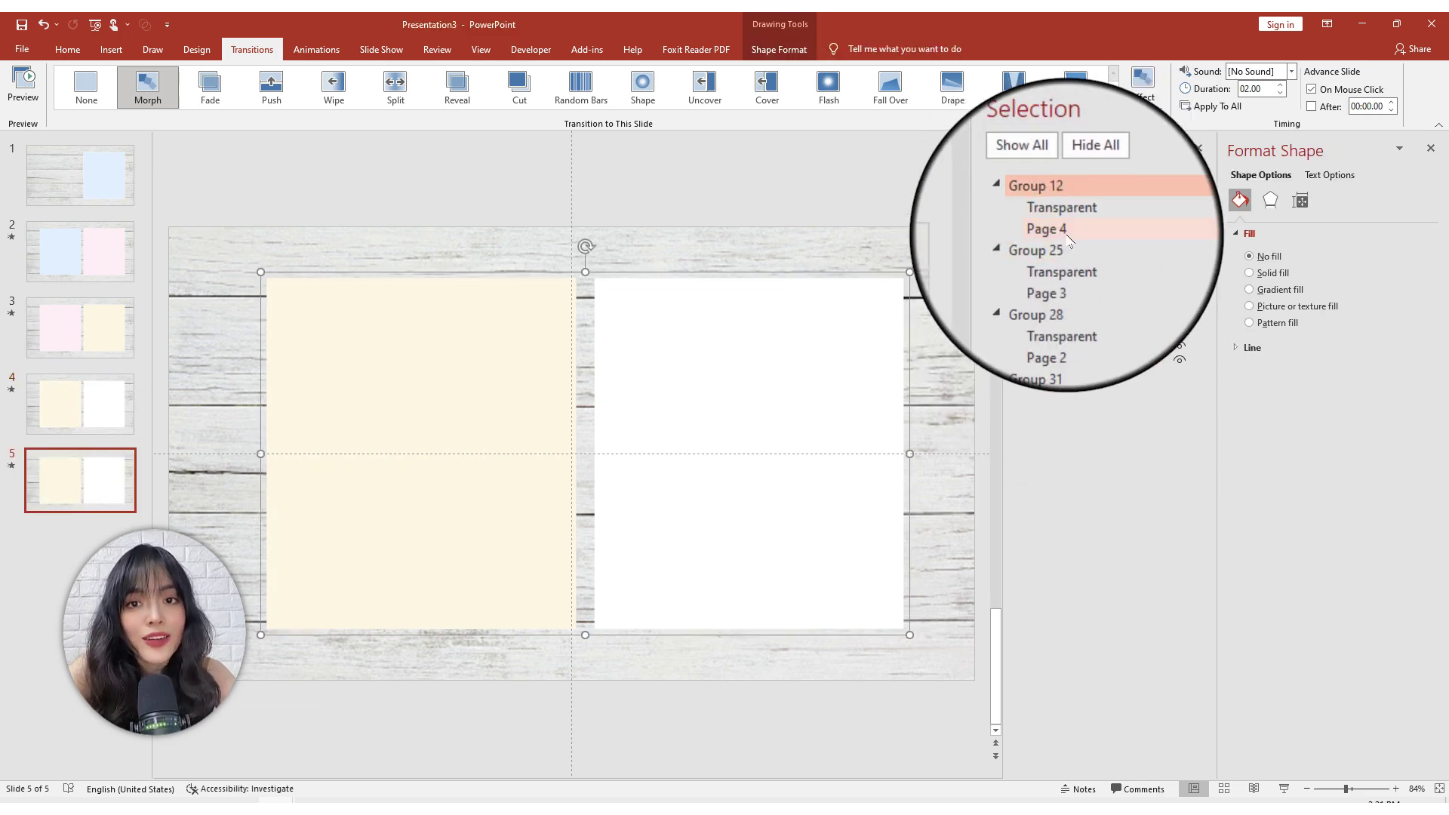
click(1270, 200)
click(1253, 316)
double_click(1351, 390)
text(180)
key(Return)
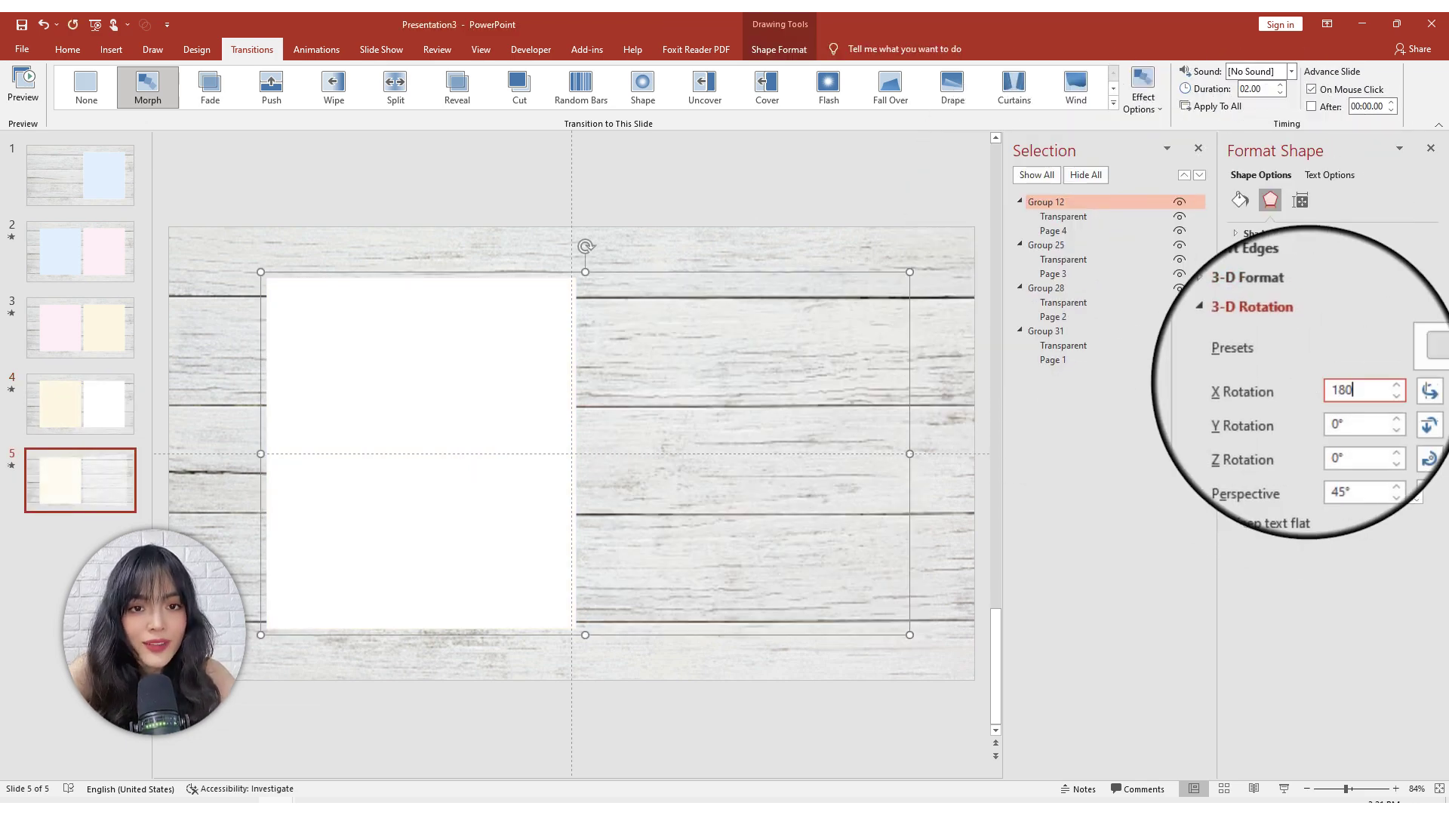
click(179, 437)
Step: Apply the Morph transition to slides 1 through 4 together
ctrl+click(81, 404)
ctrl+click(80, 327)
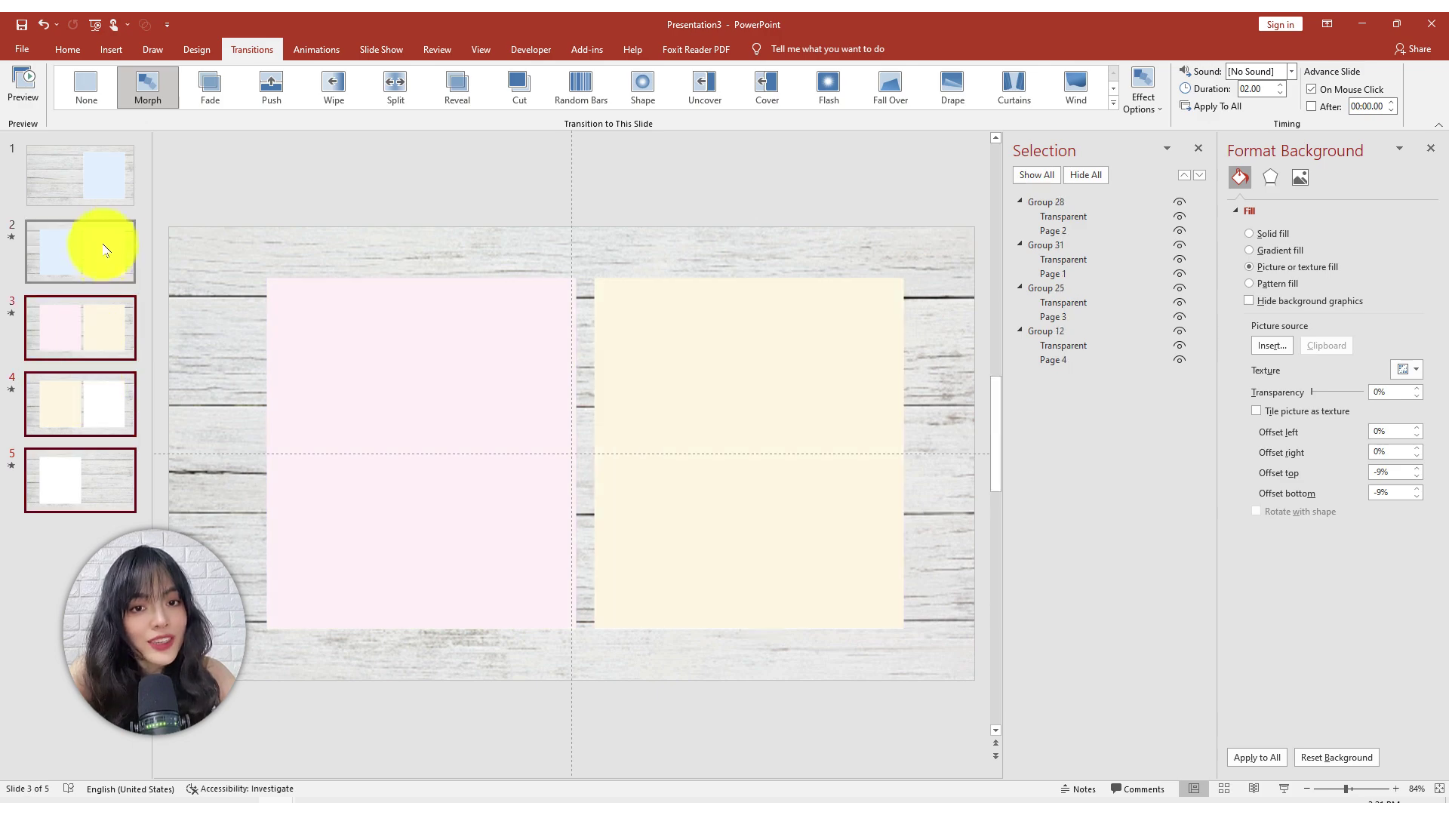
ctrl+click(81, 251)
ctrl+click(81, 175)
click(148, 87)
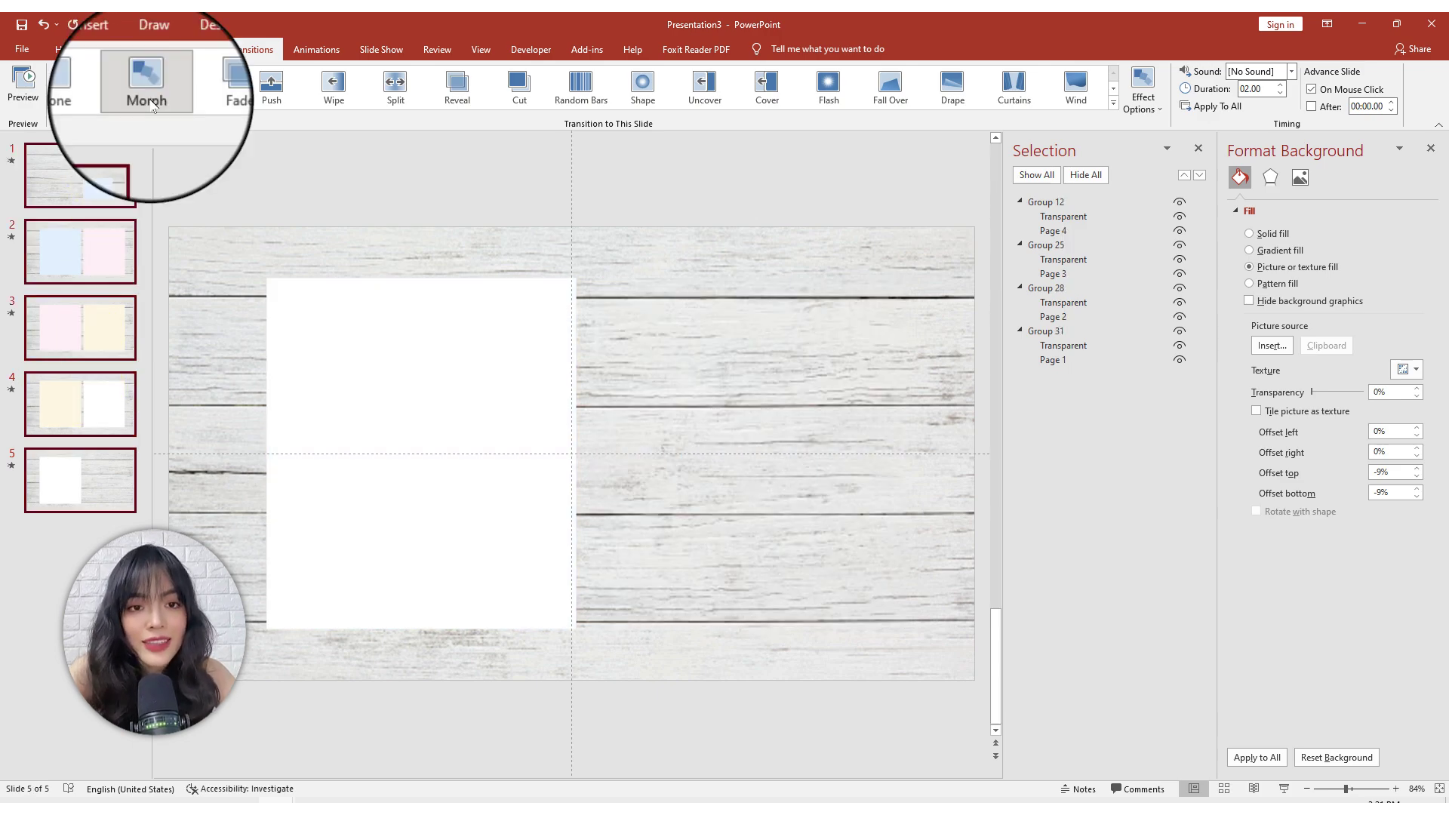
Step: Run the slide show from slide 1, flipping the blue, pink, cream and white pages
click(81, 175)
click(1283, 788)
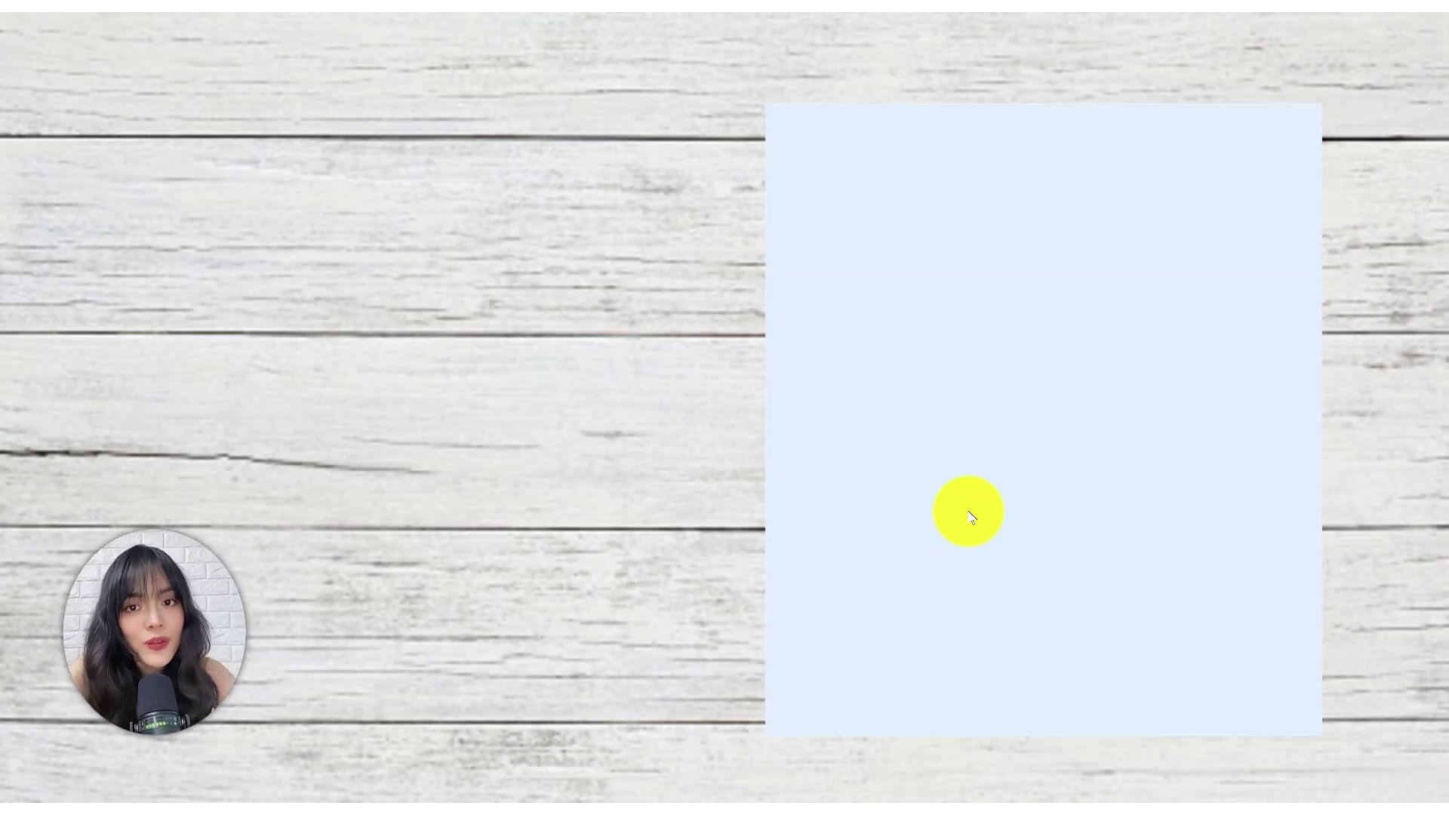
click(969, 515)
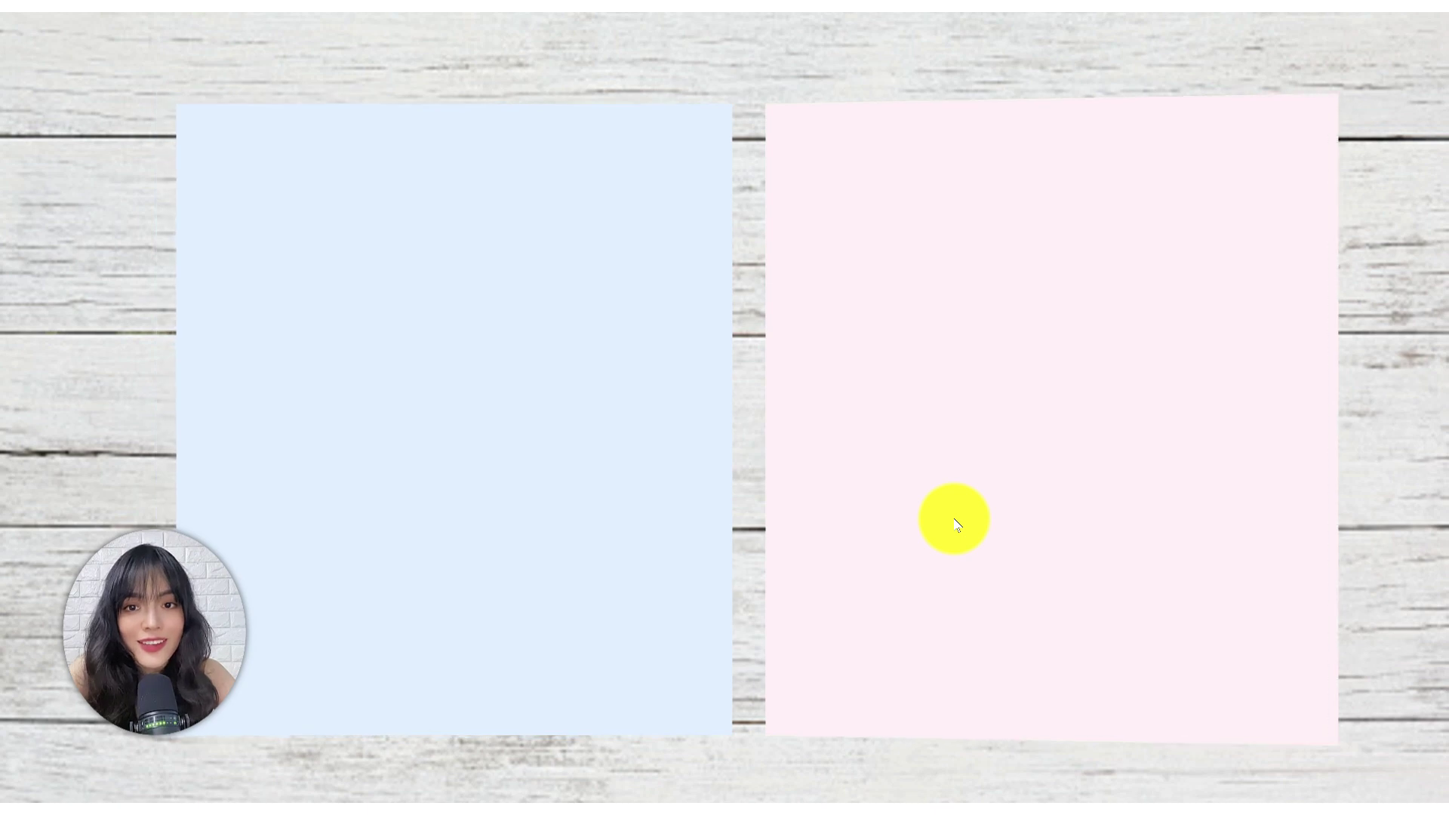
click(955, 523)
click(954, 520)
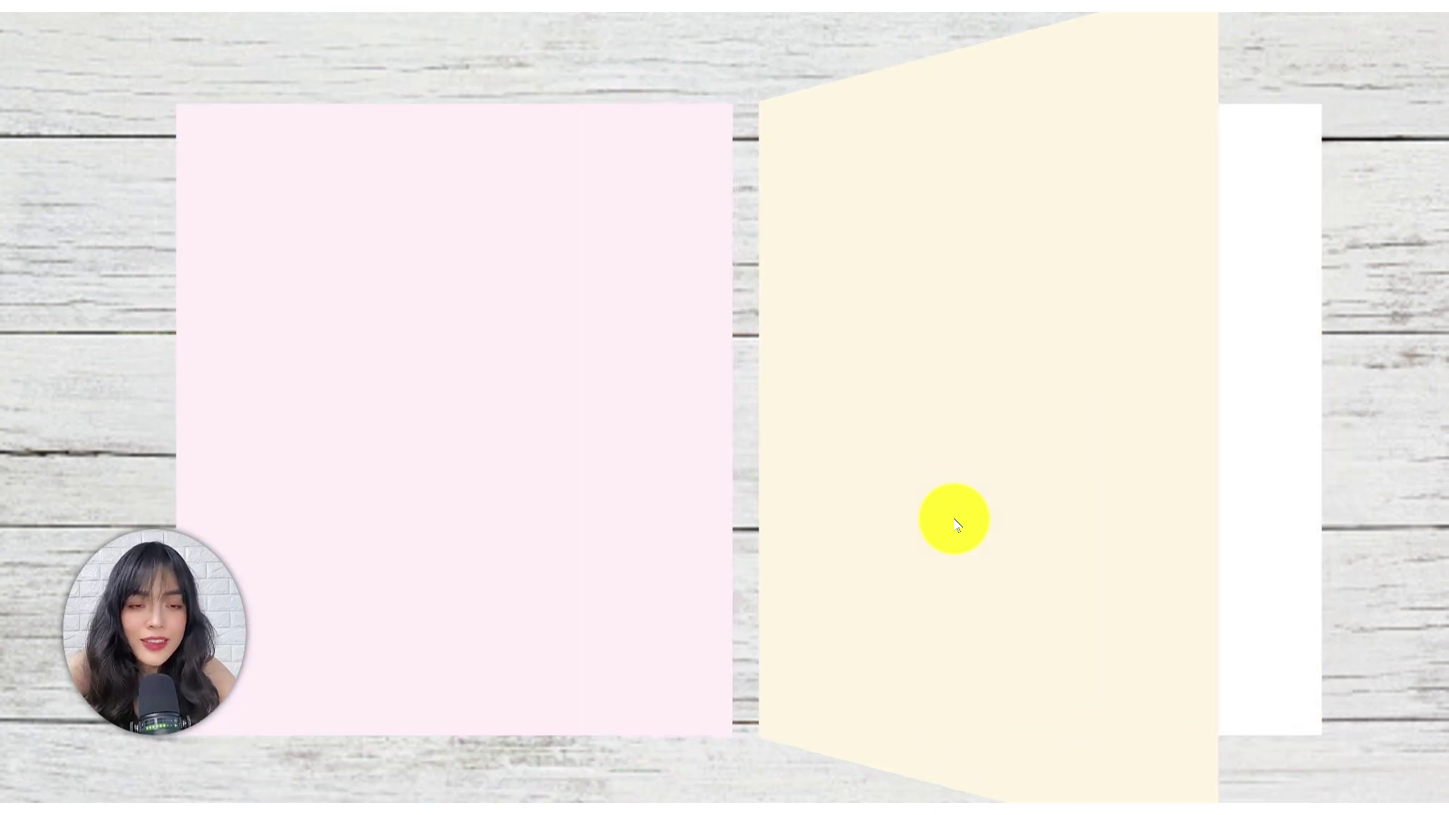
click(955, 540)
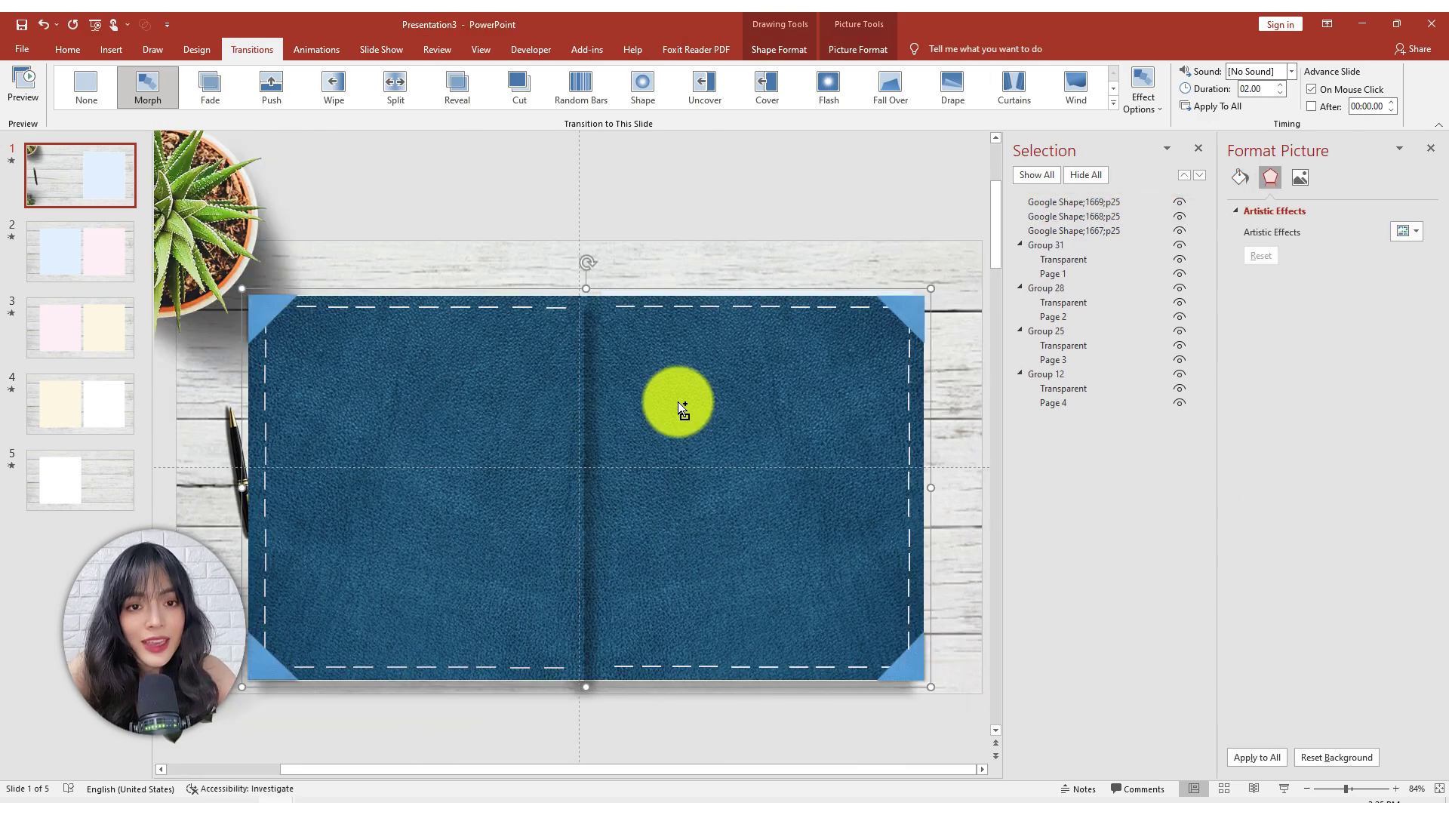
Step: Paste the denim cover behind the pages and the spiral binding in front of them
key(ctrl+v)
drag(699, 437, 726, 409)
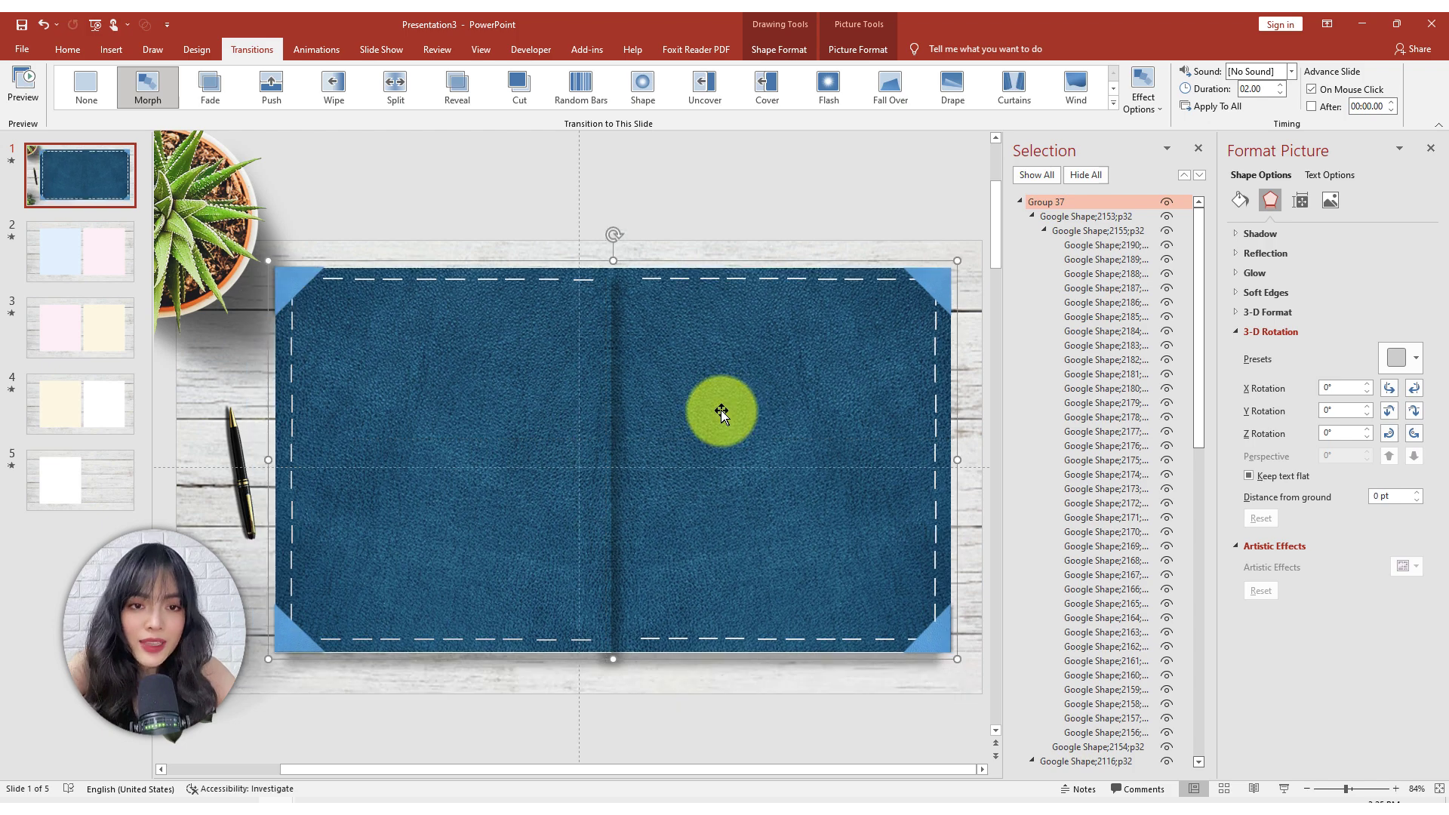
right_click(726, 412)
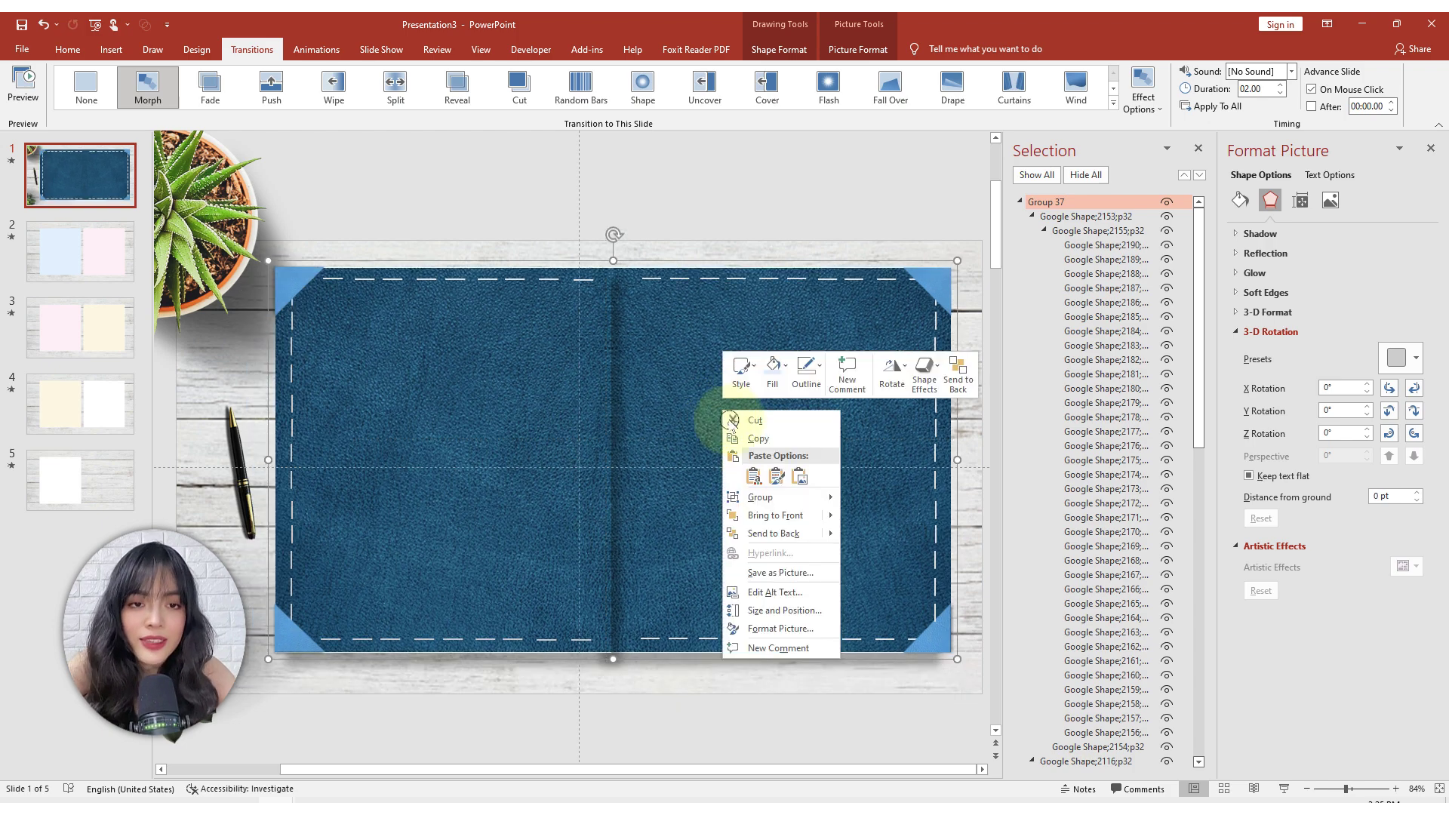
click(767, 537)
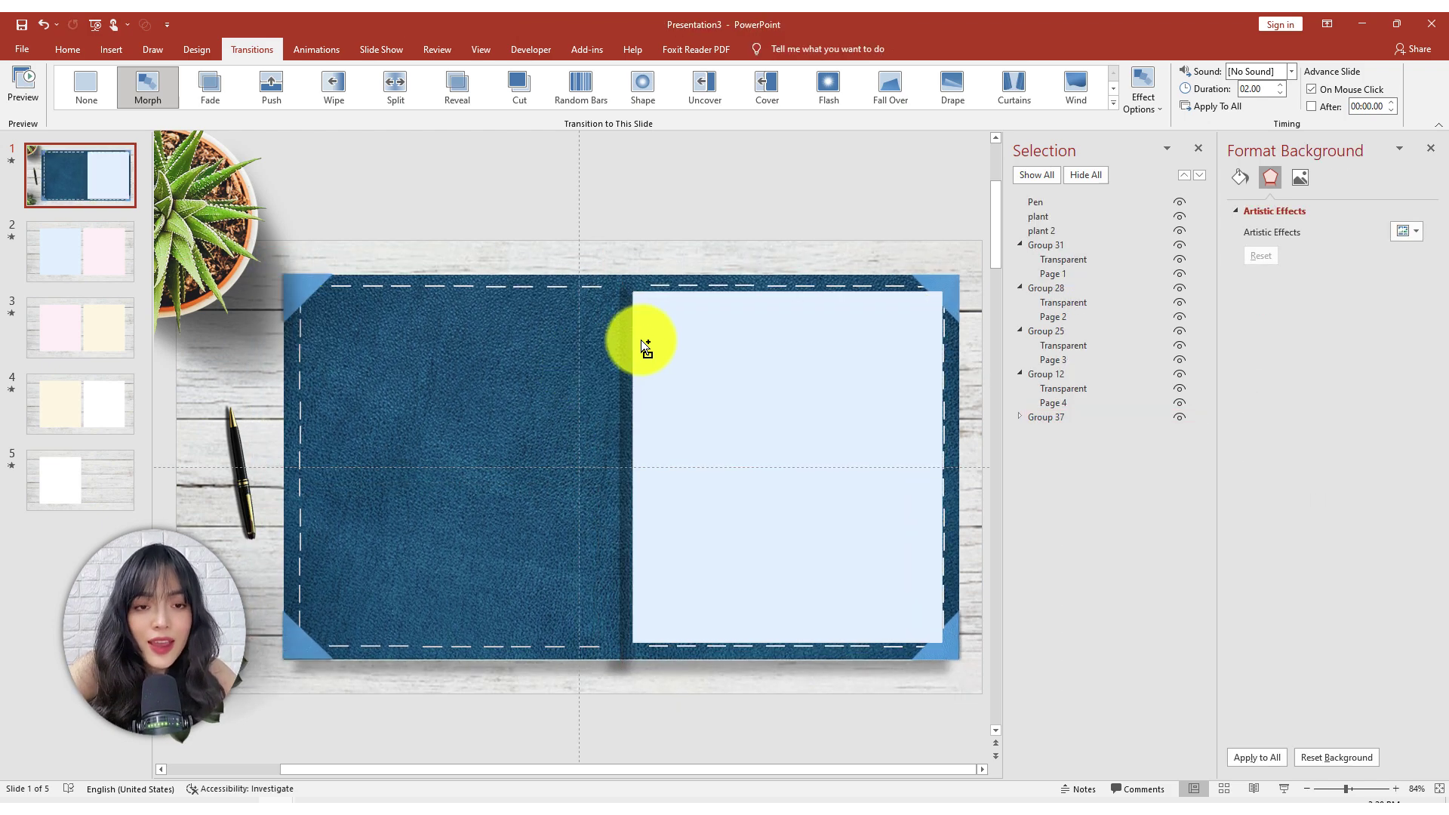
key(ctrl+v)
right_click(621, 306)
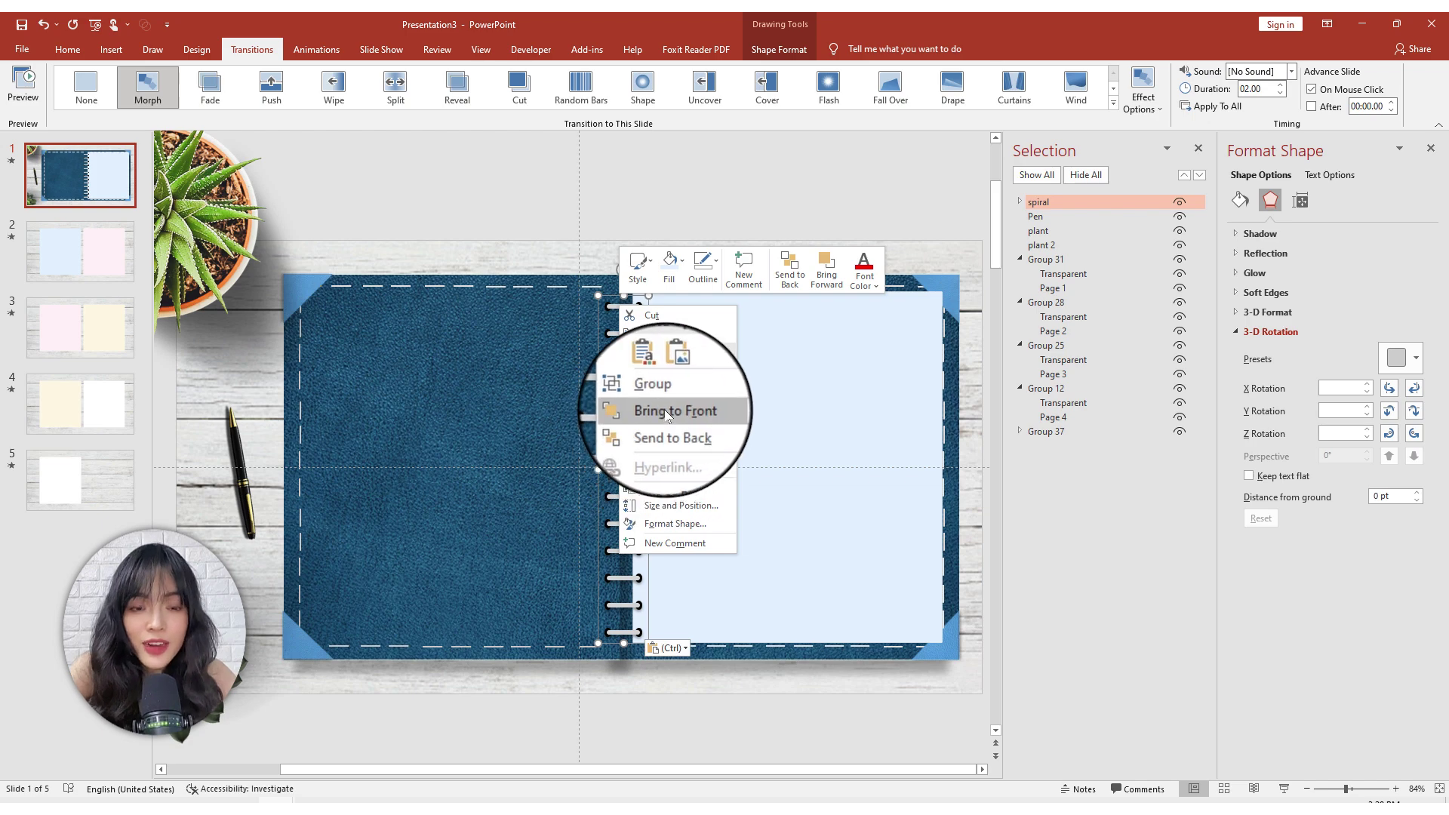
click(664, 409)
Step: Paste the THANK YOU! and The End images onto slide 5
click(53, 430)
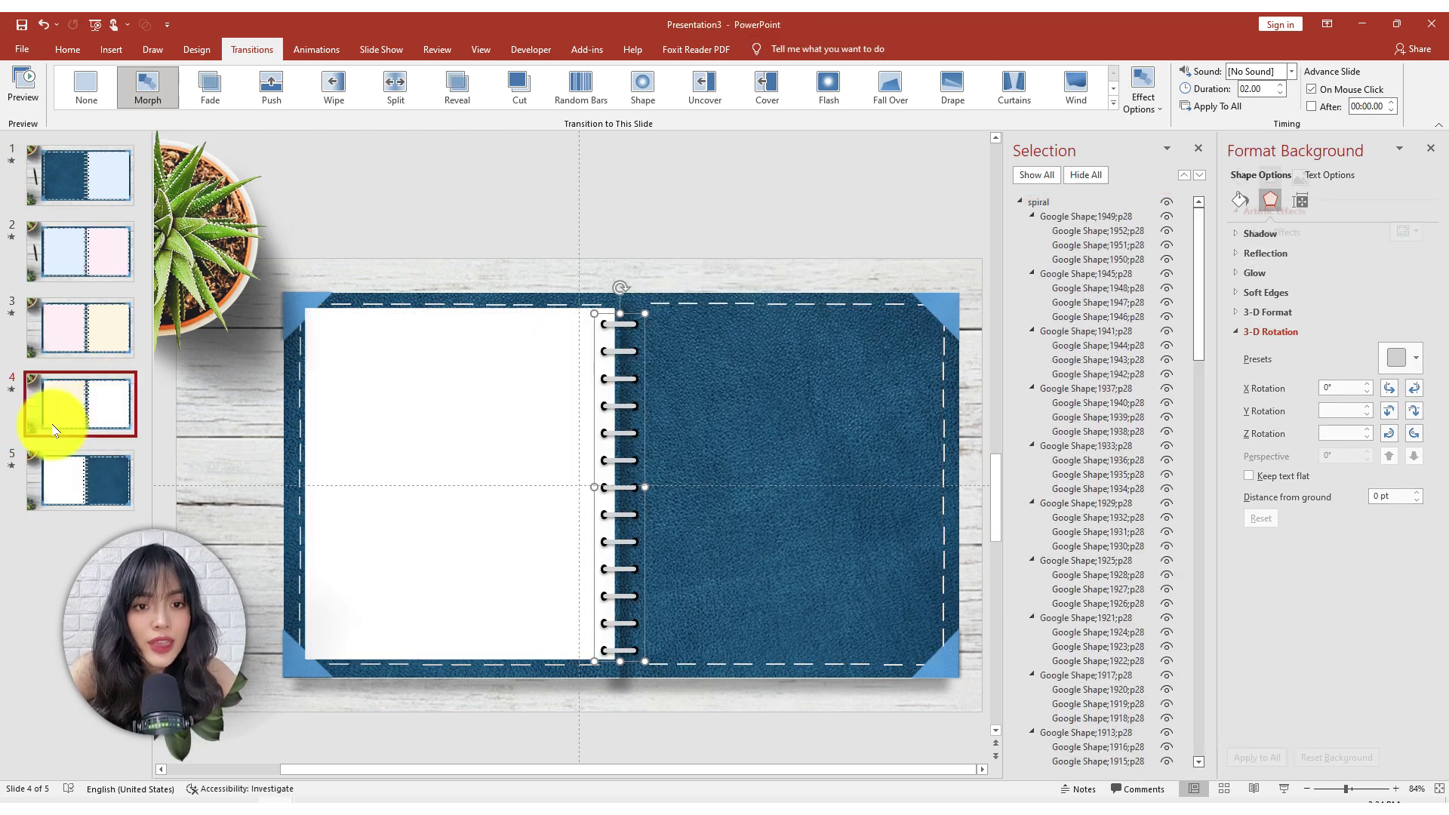
click(93, 346)
click(109, 273)
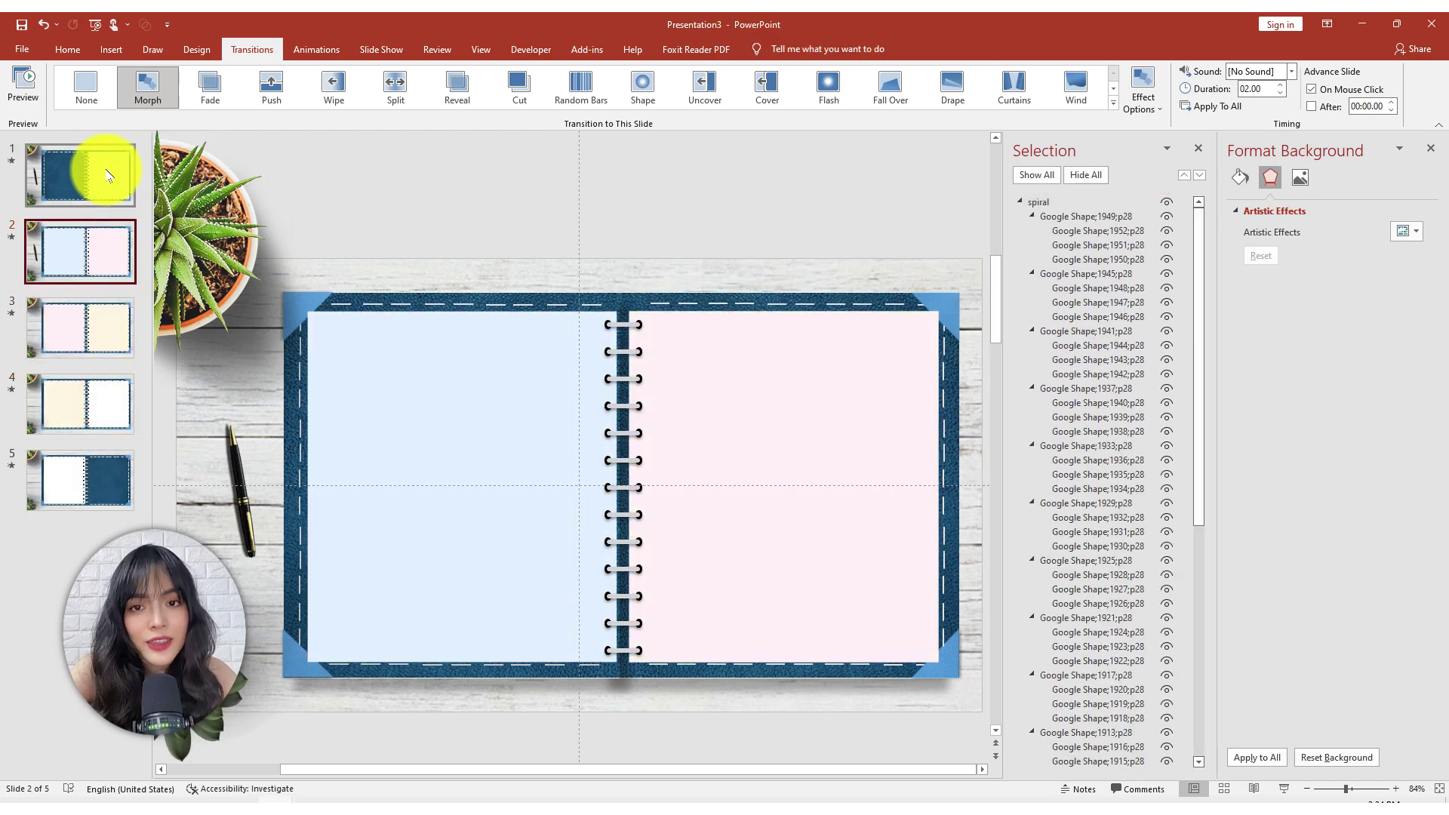
click(106, 174)
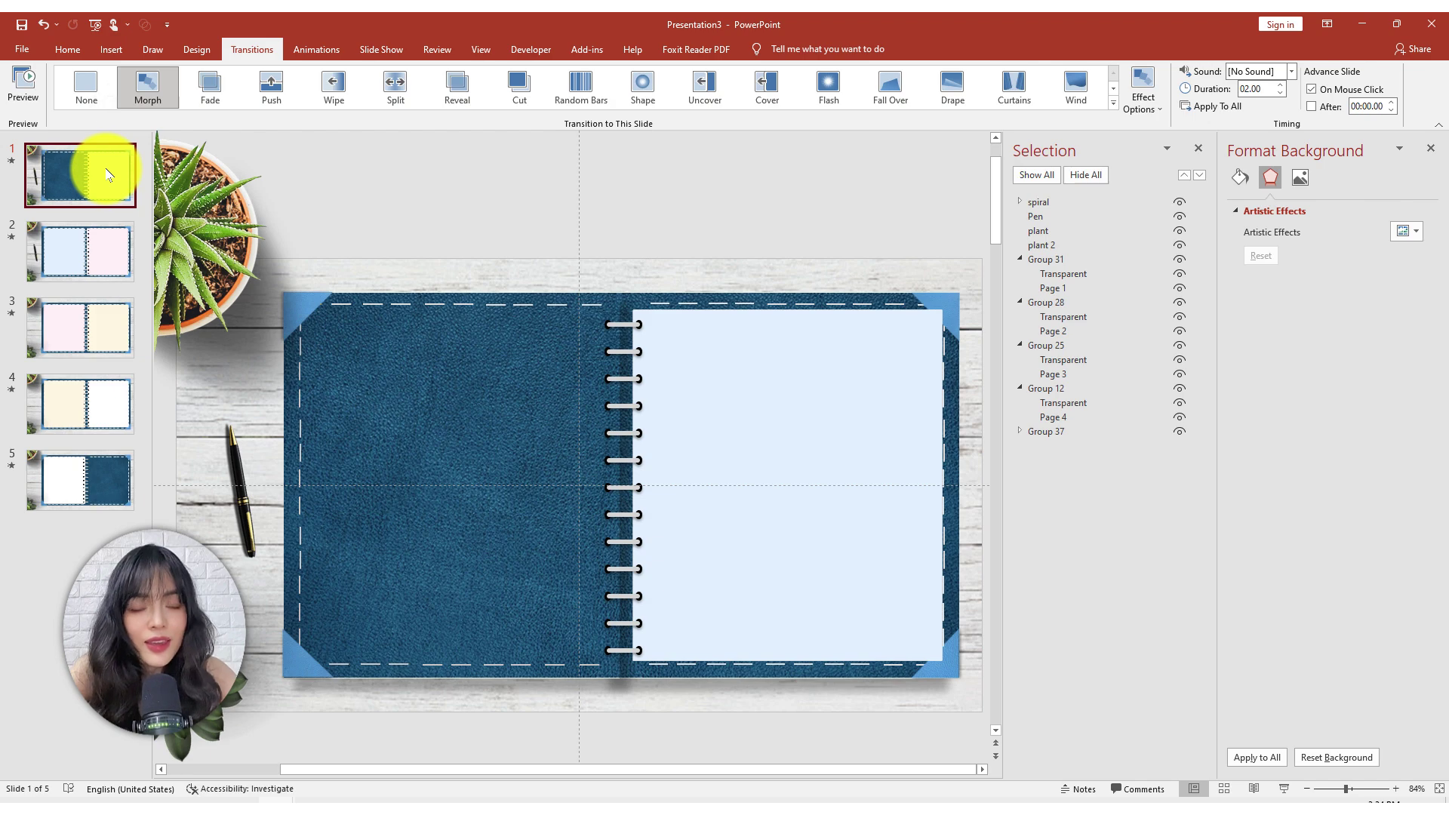
click(102, 313)
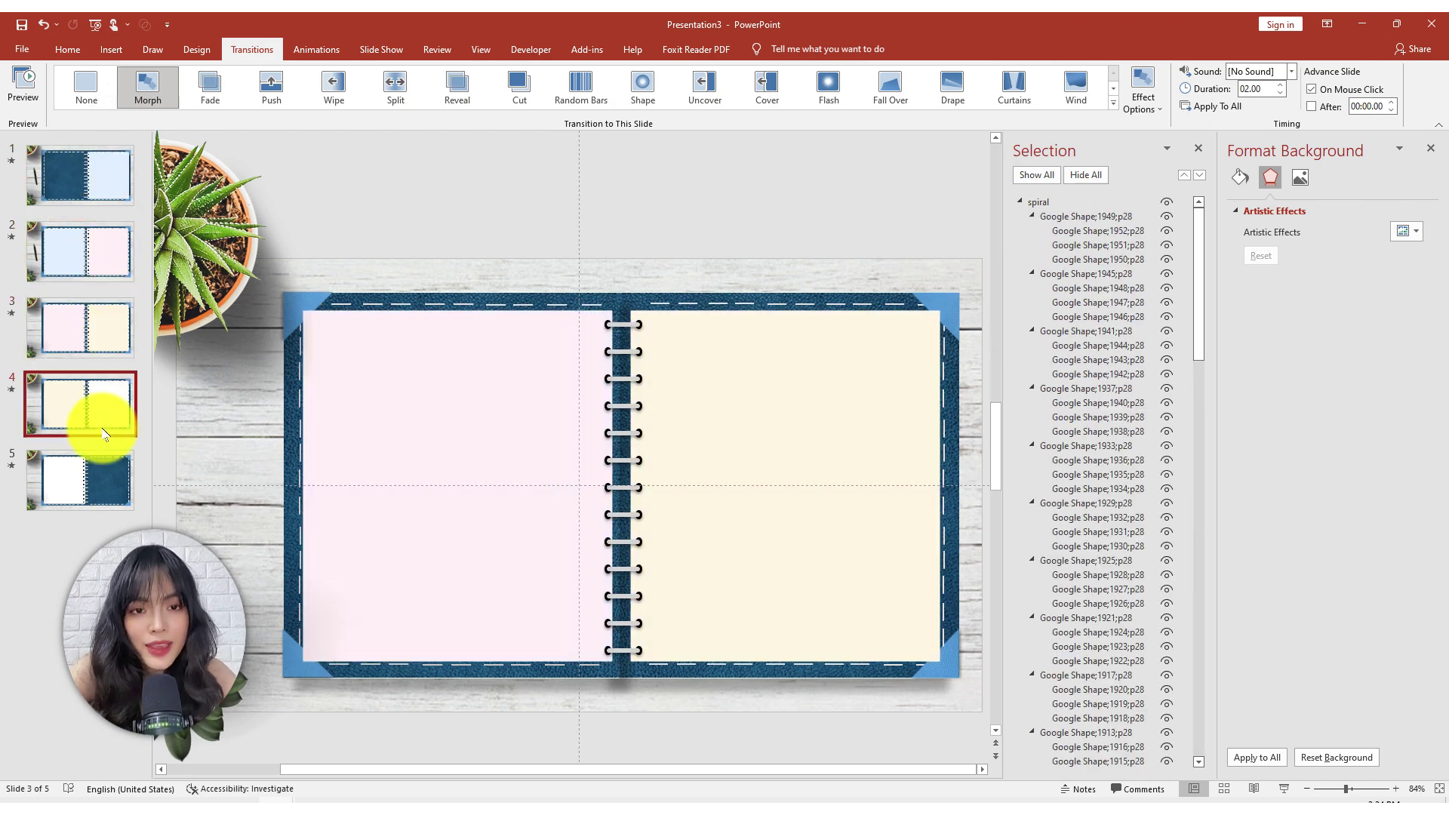
click(108, 479)
click(1197, 148)
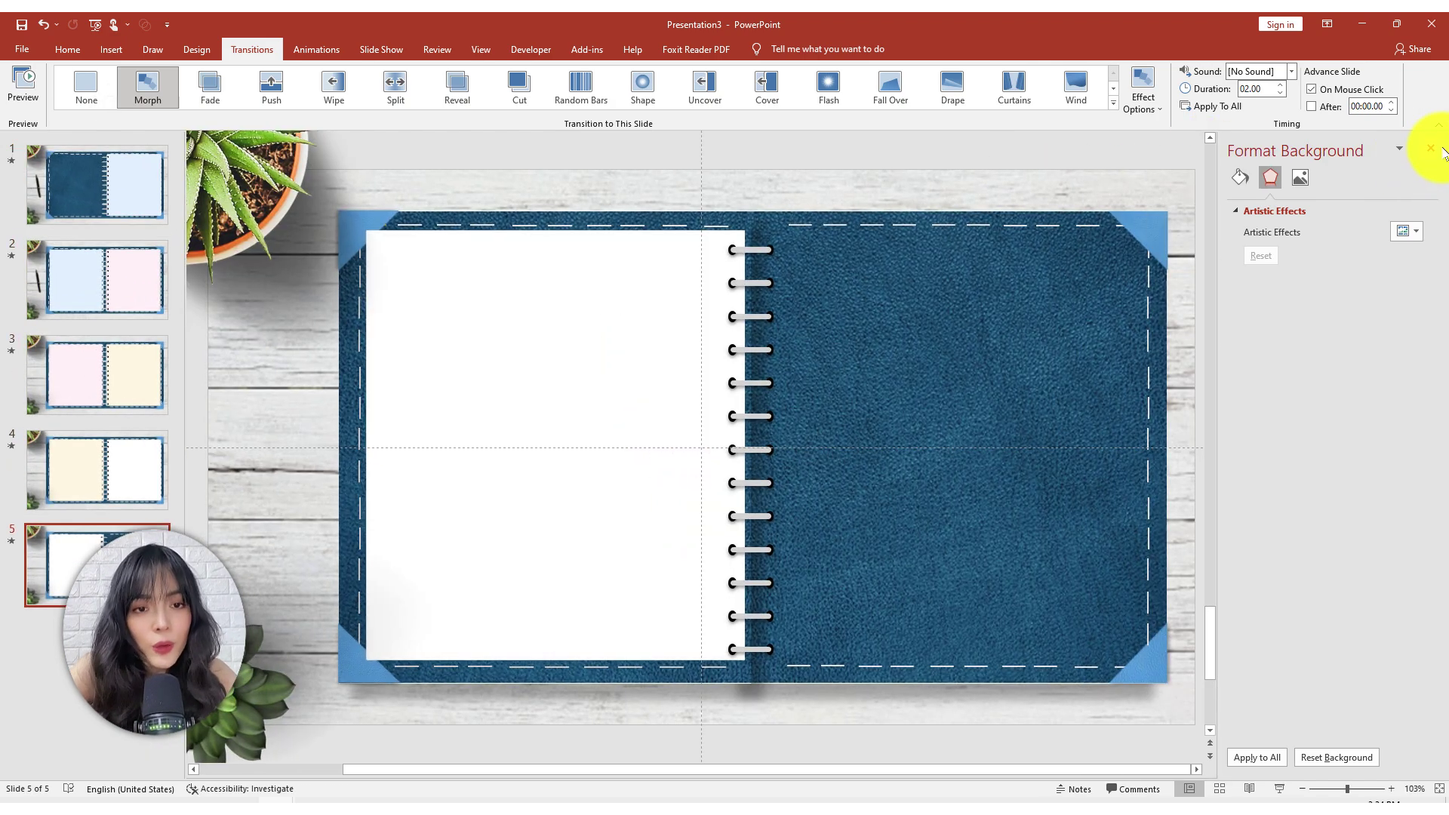
click(1438, 150)
key(ctrl+v)
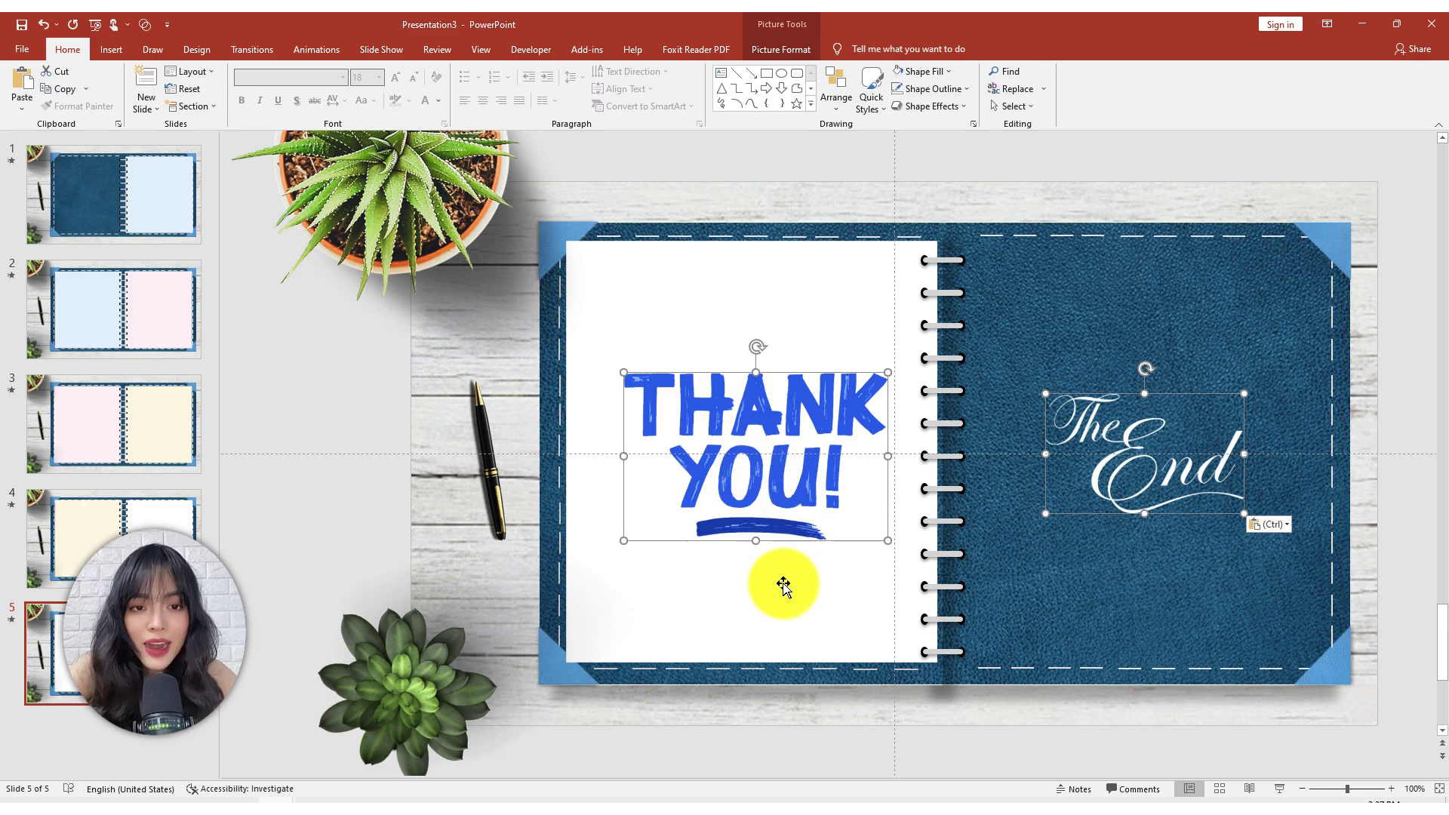
Step: Paste the Part 3, Part 2 and Part 1 page contents onto slides 4, 3 and 2
key(Page_Up)
key(ctrl+v)
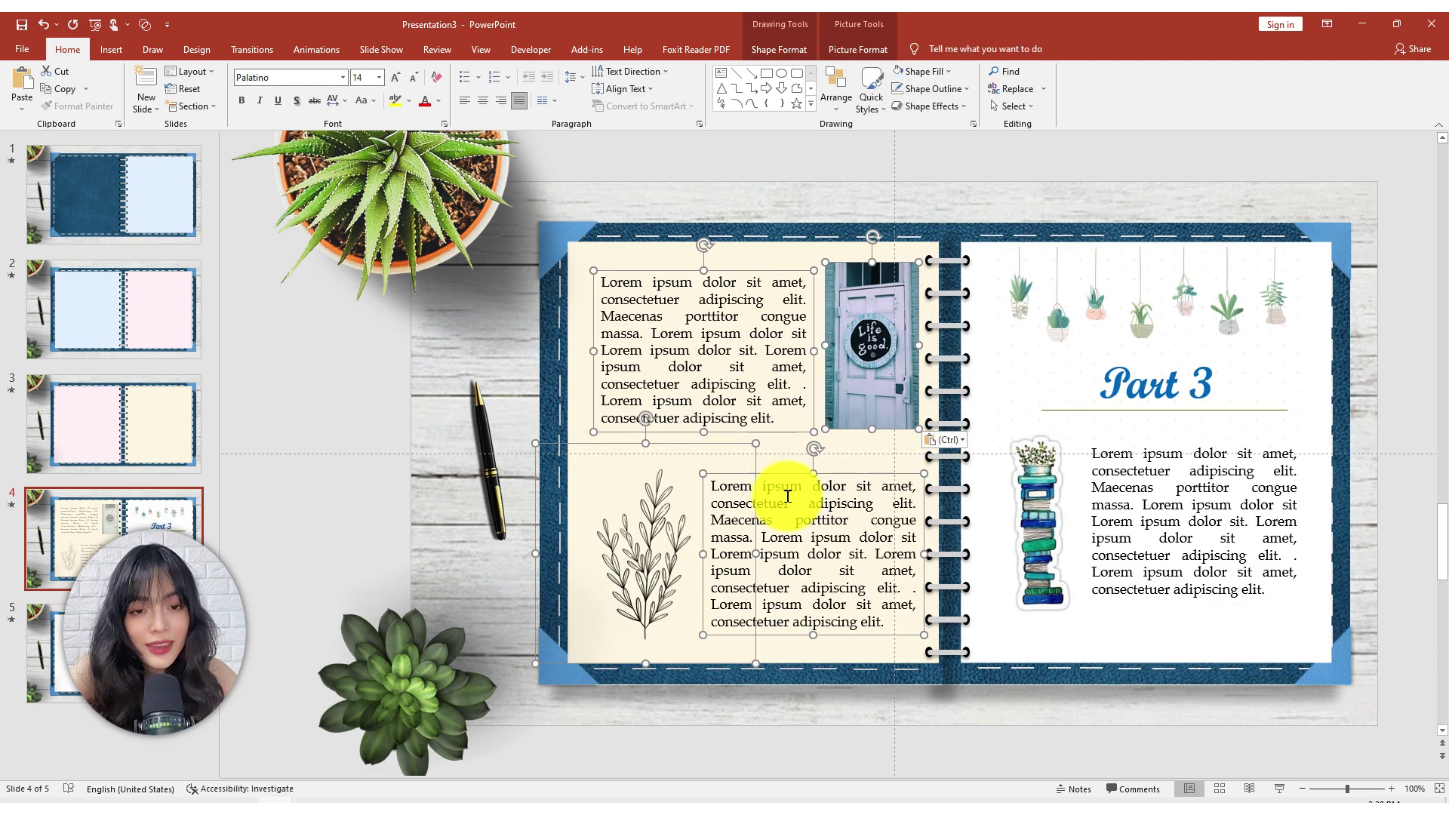
key(Page_Up)
key(ctrl+v)
click(785, 478)
key(ctrl+v)
key(Page_Up)
key(ctrl+v)
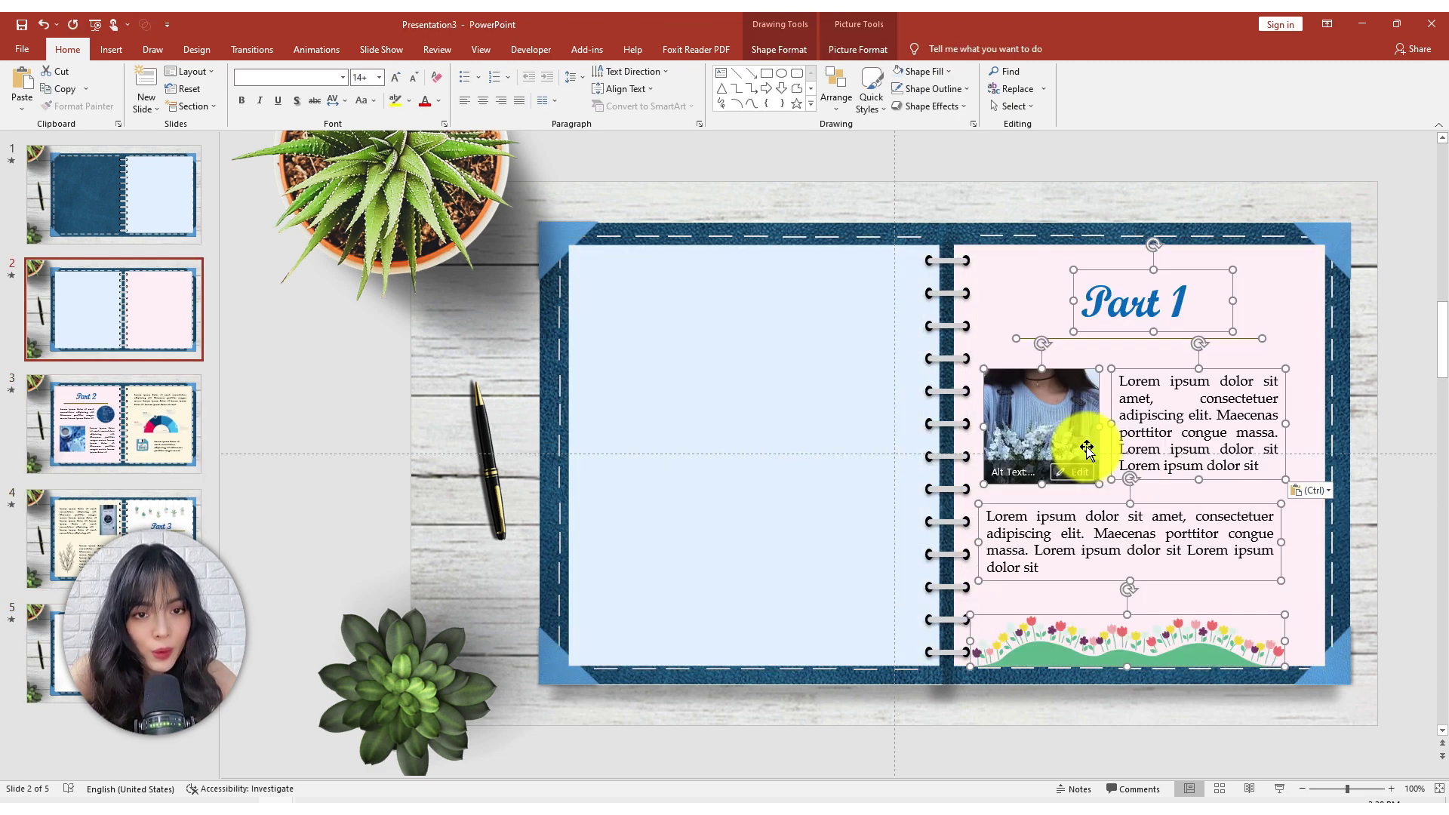
click(769, 528)
key(ctrl+v)
Step: Go to slide 1 and check its list of animations
key(Page_Up)
click(316, 49)
click(1154, 72)
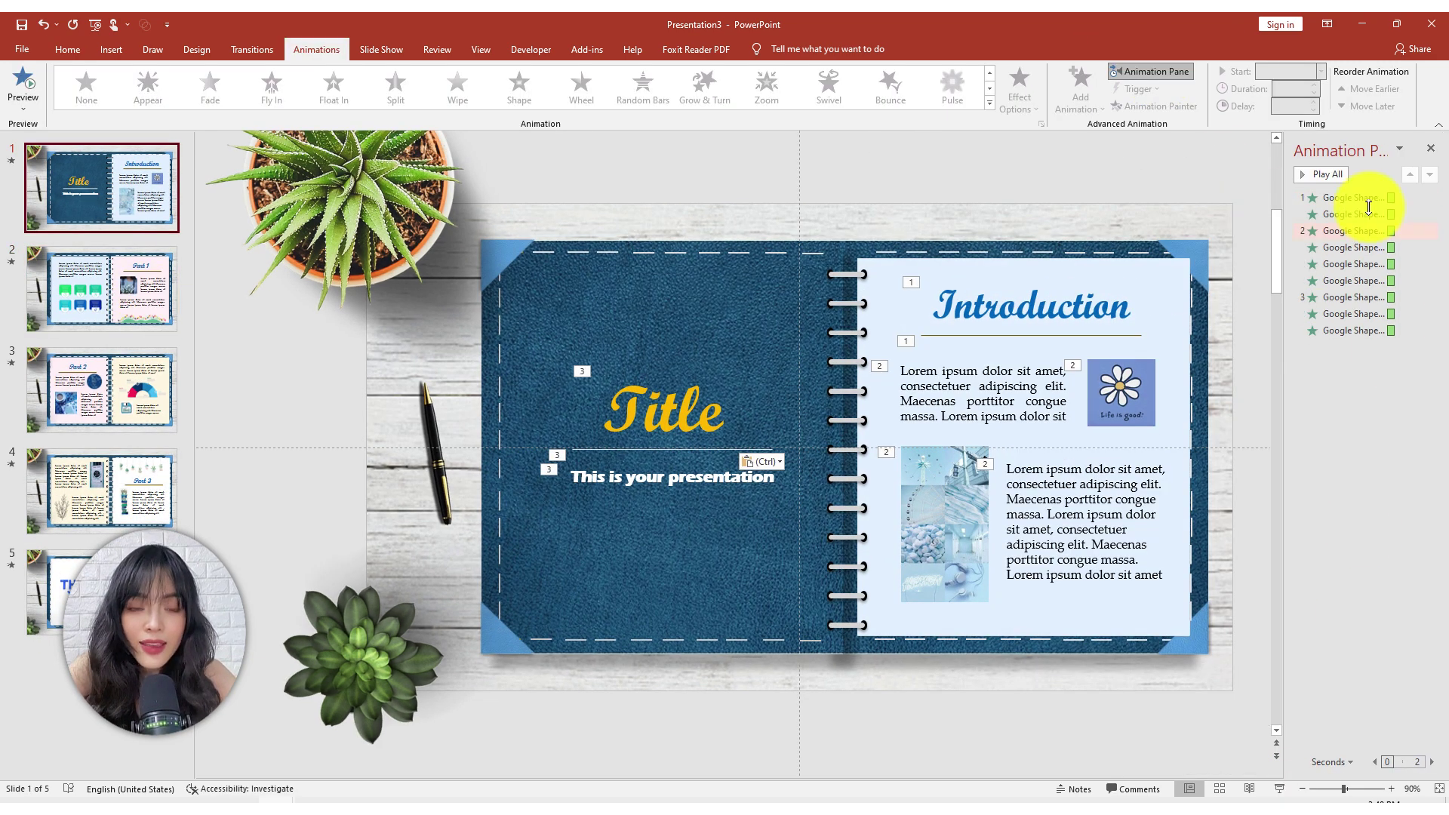
click(1155, 71)
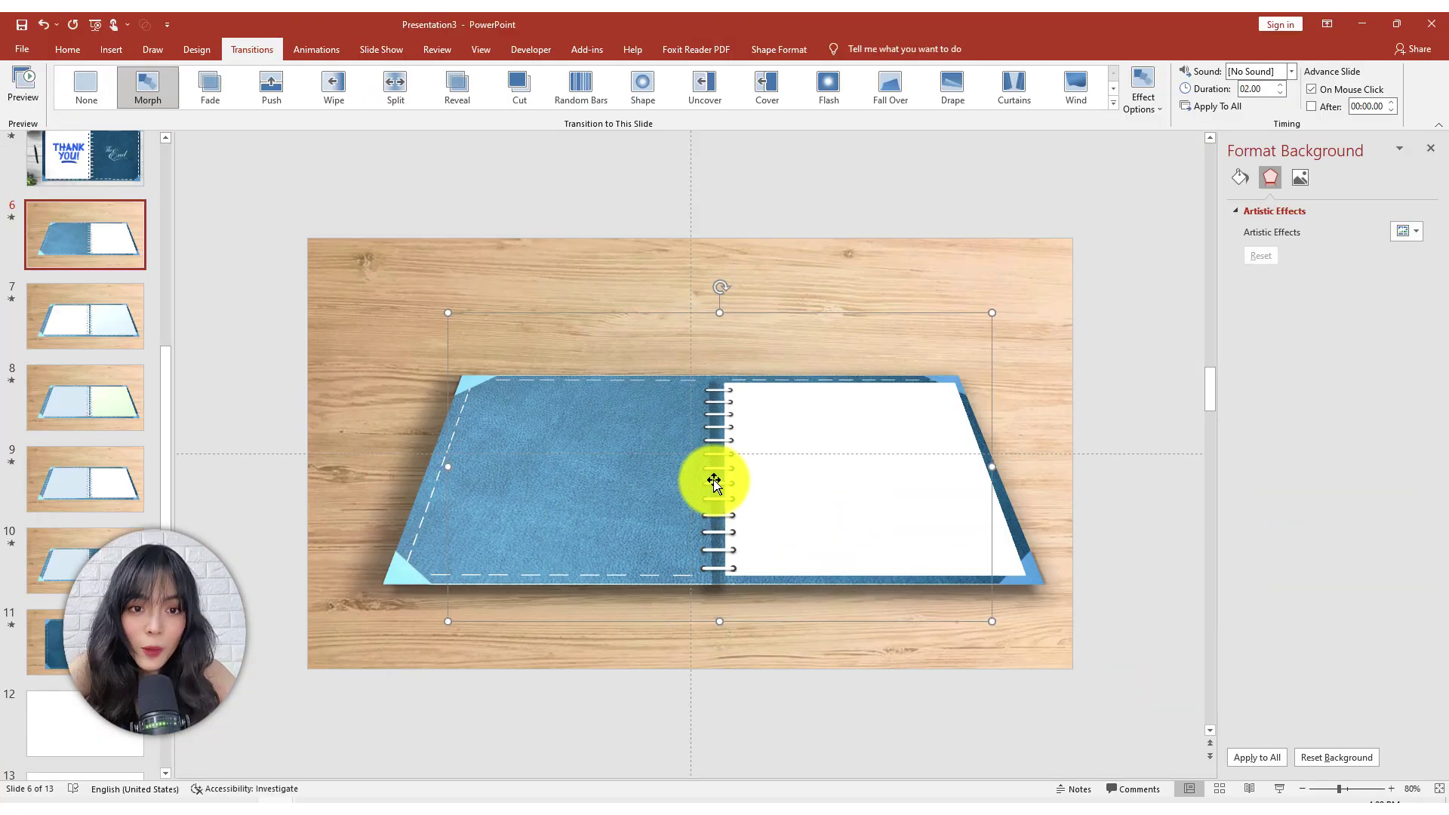
Step: Apply a Perspective 3-D rotation preset to the slide 6 cover picture (Y 324.8°, perspective 45°)
click(713, 481)
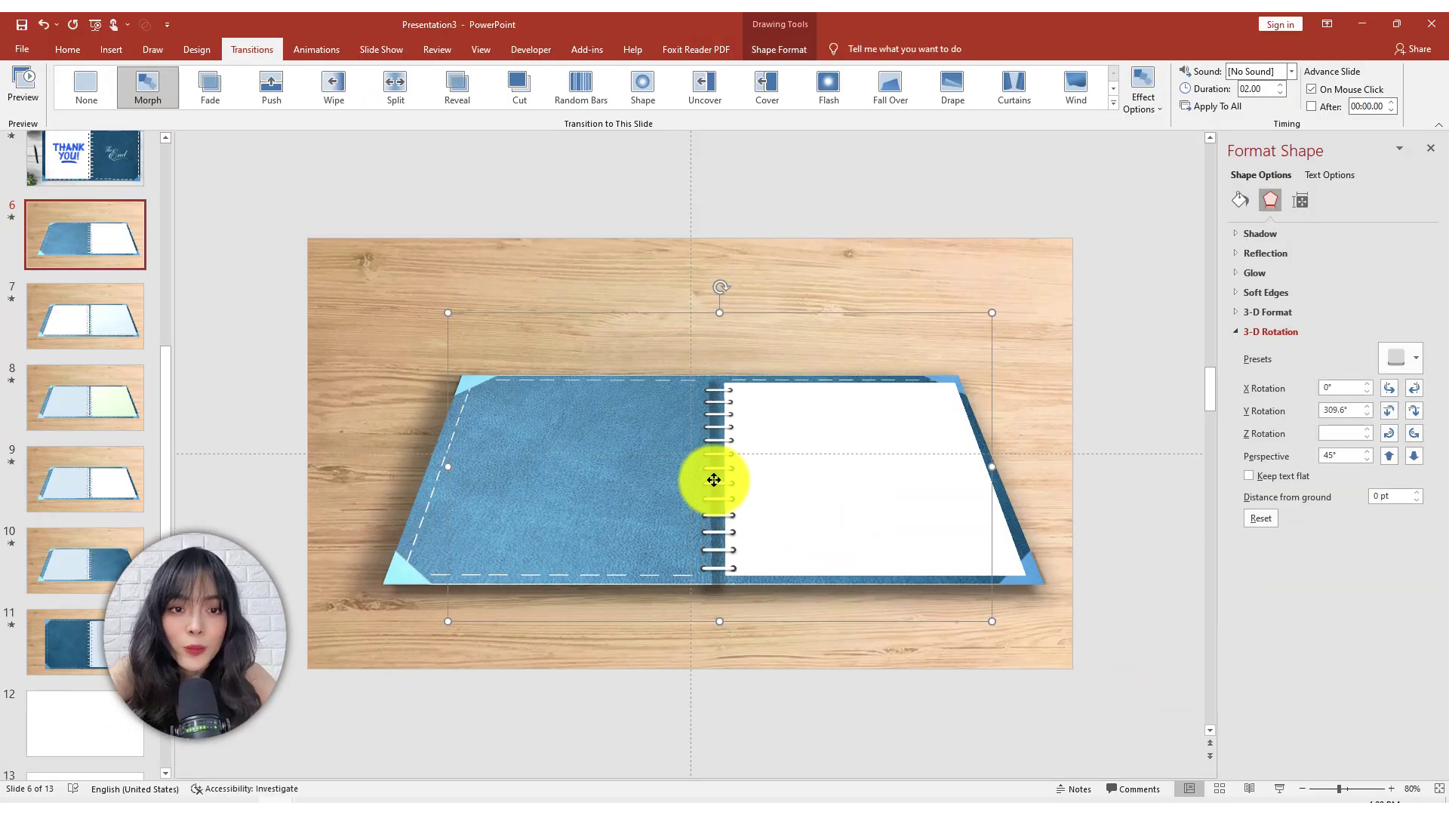
click(620, 265)
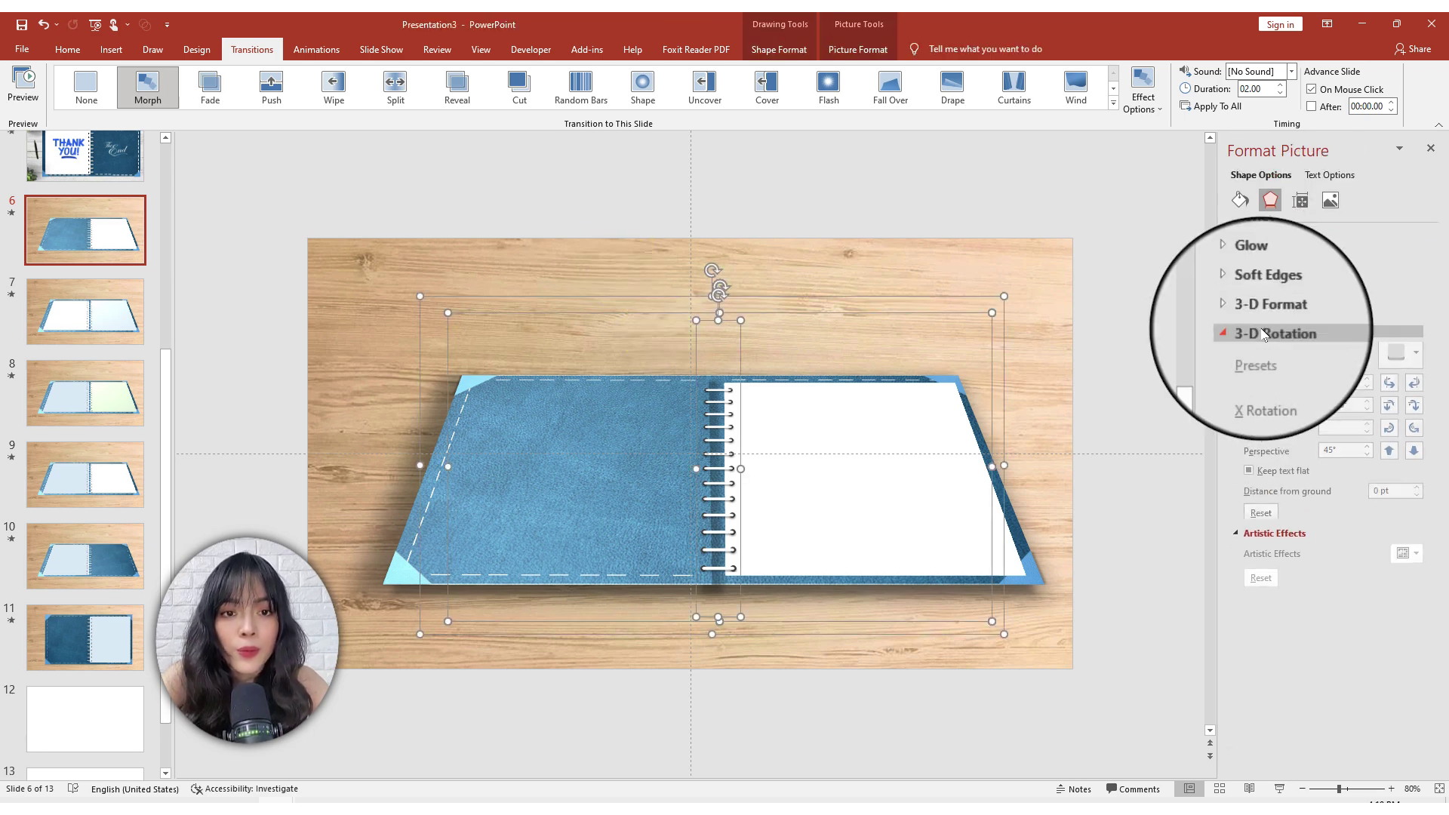
click(1415, 359)
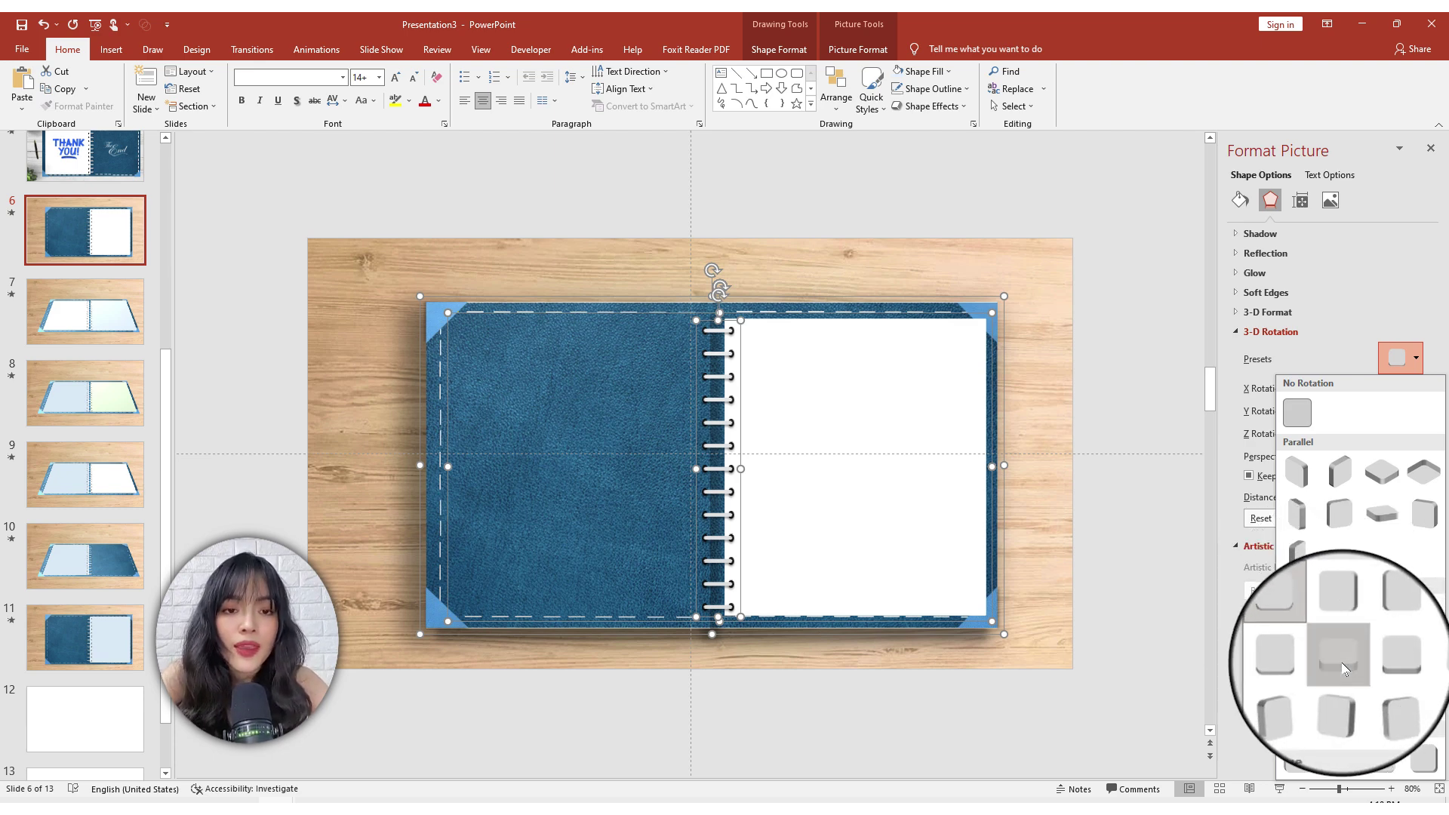
click(1381, 655)
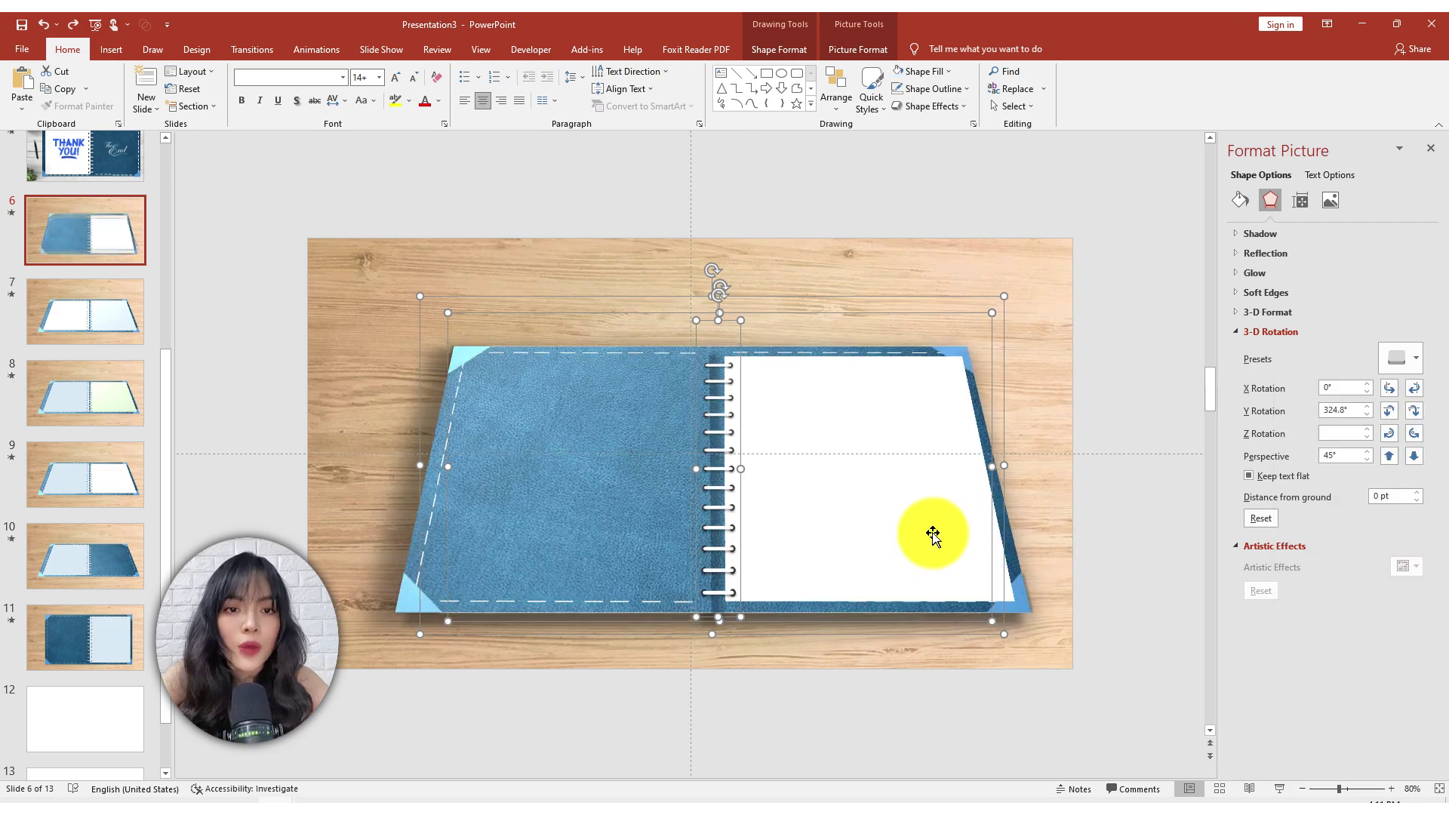